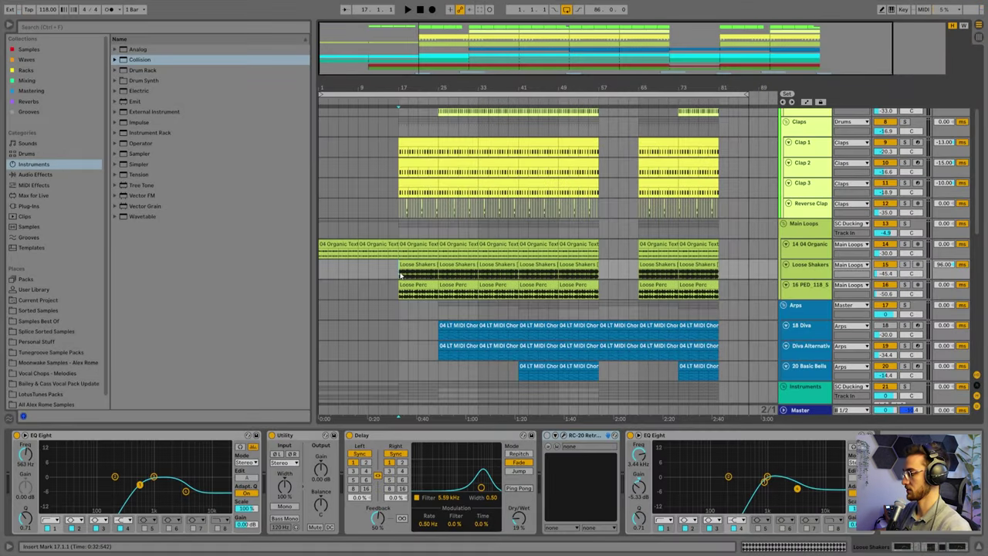
Select the first 04 Organic Textures Crackling Bird Nest clip at bar 1 on its track in the Main Loops group
scroll(398, 277, down, 1)
click(340, 202)
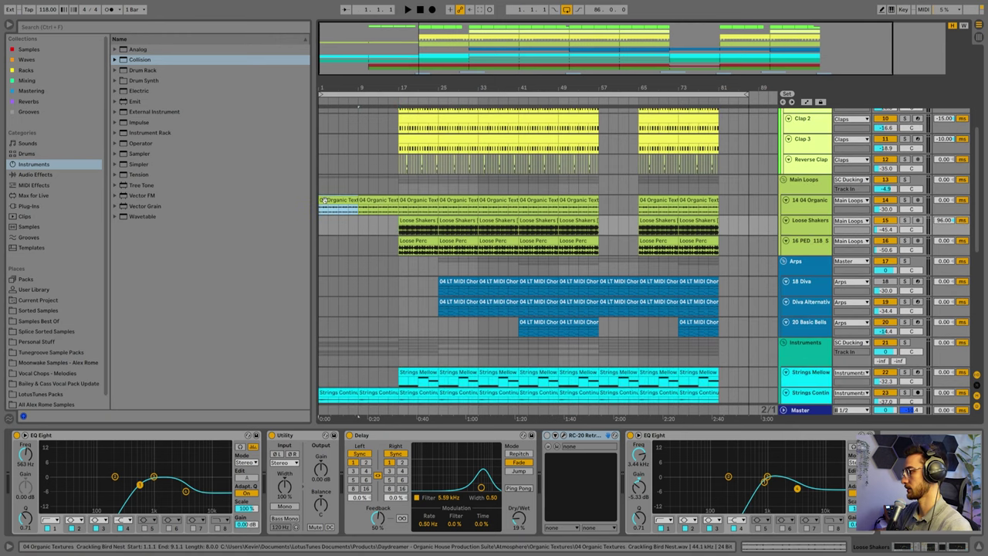
scroll(391, 263, up, 1)
click(378, 244)
scroll(390, 251, up, 1)
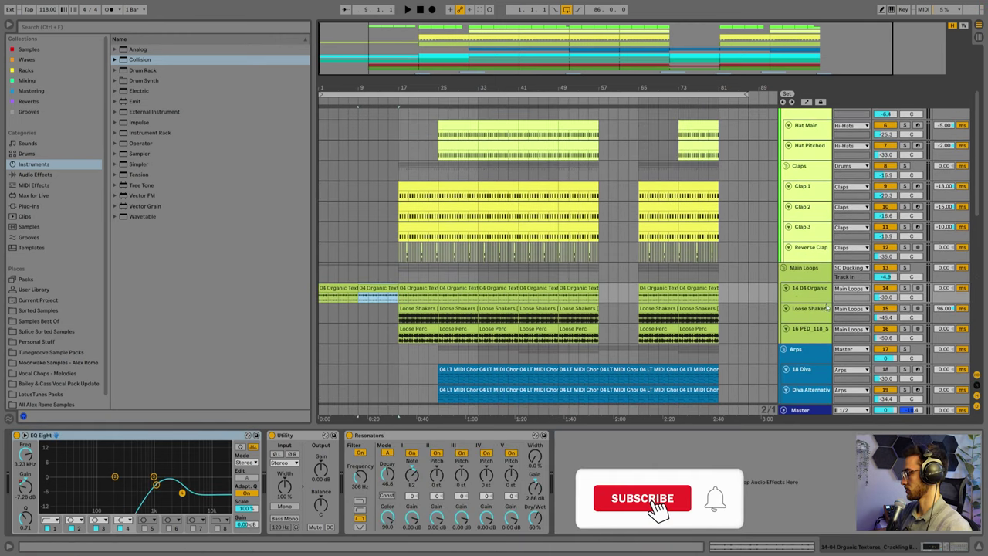
mouse_move(338, 87)
mouse_down()
mouse_move(337, 139)
mouse_move(337, 87)
mouse_up()
click(355, 288)
scroll(381, 312, up, 1)
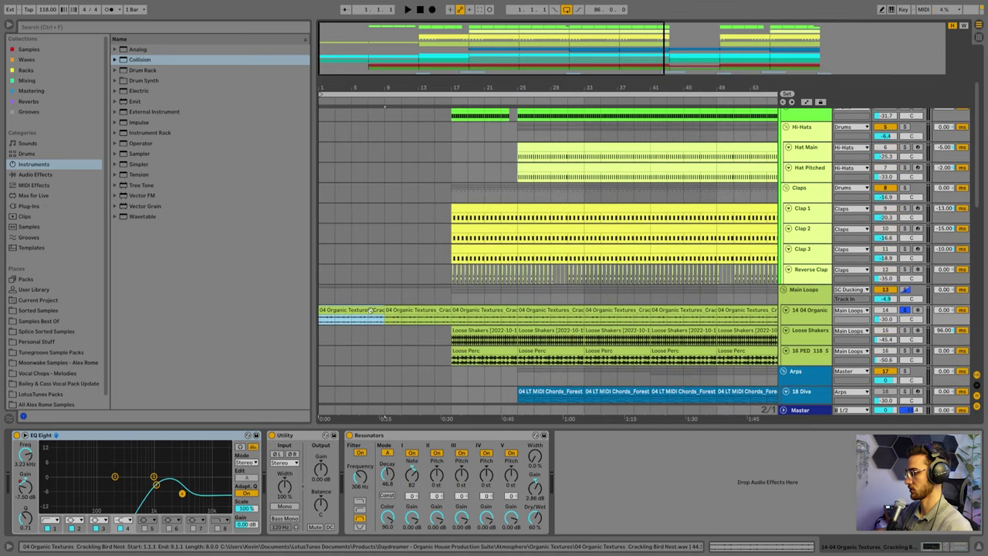
Select the Organic Textures clip starting at bar 17 and audition the texture on its own
click(409, 311)
click(471, 312)
scroll(471, 312, down, 3)
key(space)
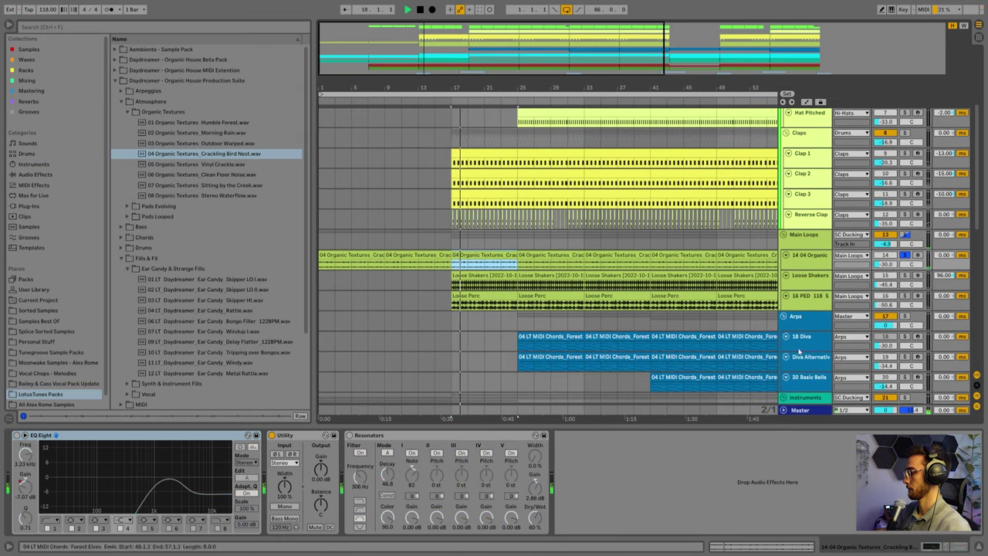
Reactivate EQ Eight and Resonators on the Organic Textures track and audition the processed sound
click(17, 435)
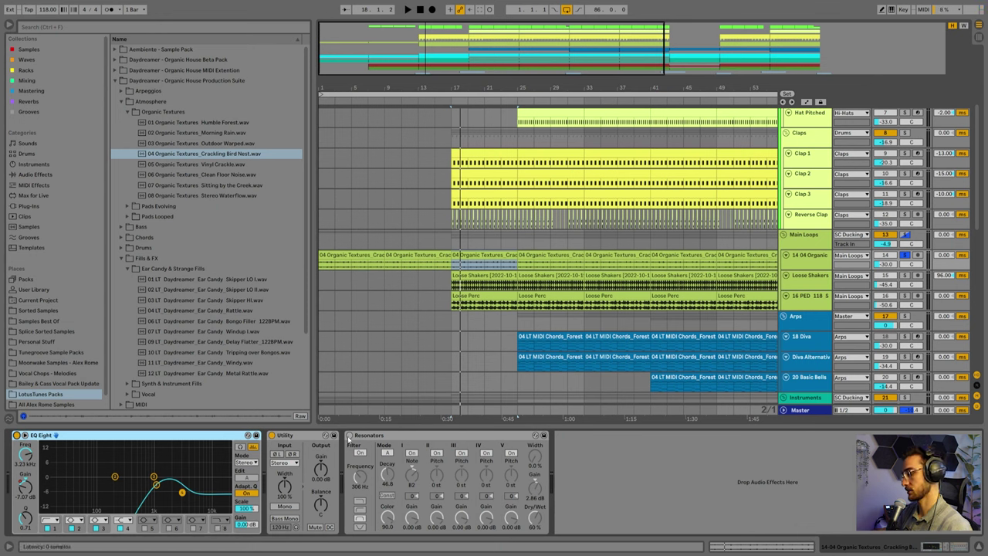
click(349, 436)
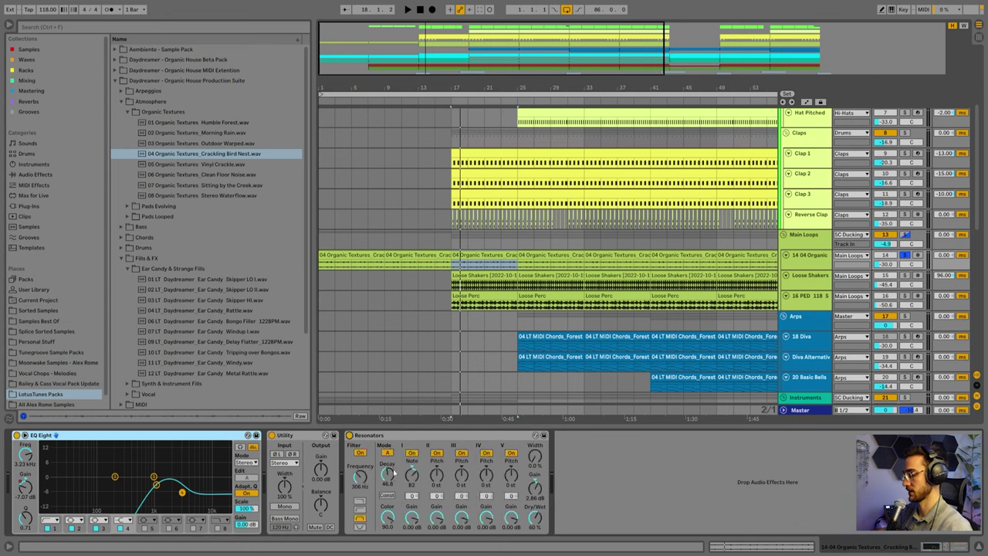
key(space)
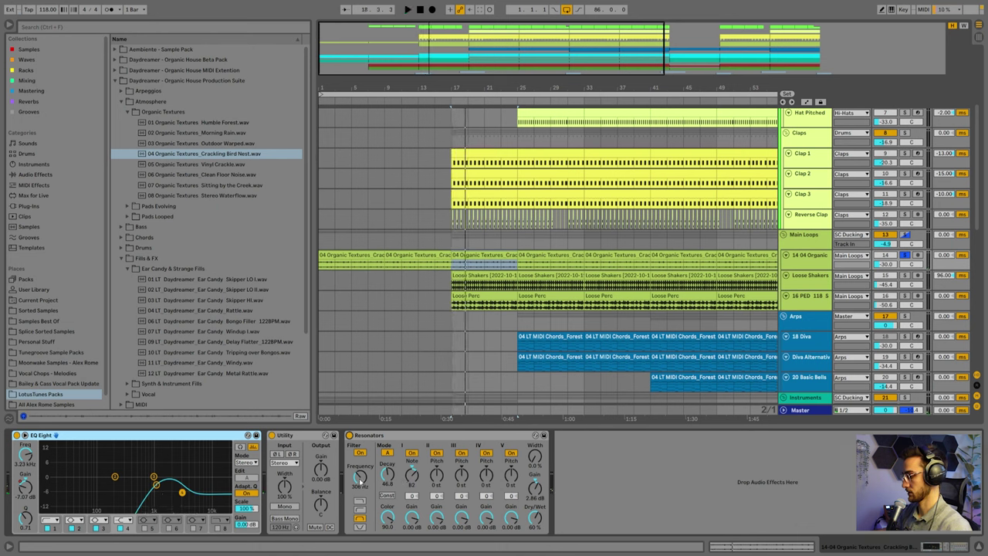
Try other filter frequency and first-resonator note settings and a decay of 100 in Resonators, undoing the decay change, and audition the texture
click(360, 478)
drag(360, 479, 360, 442)
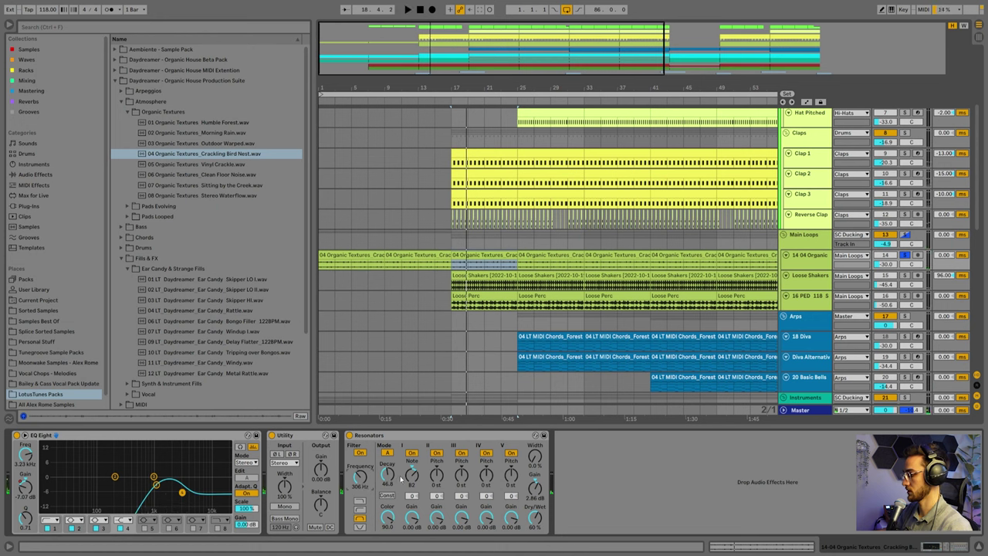
drag(389, 475, 389, 456)
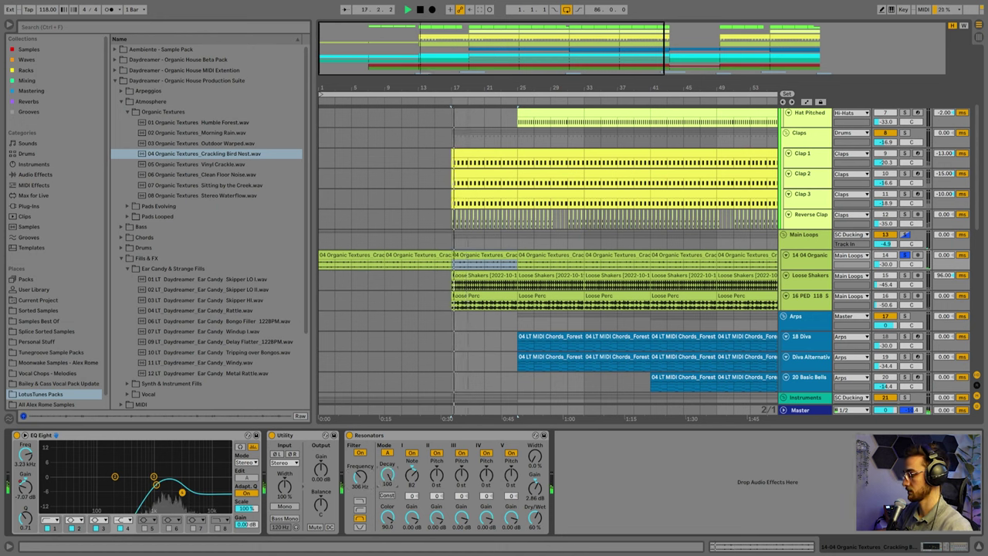
key(ctrl+z)
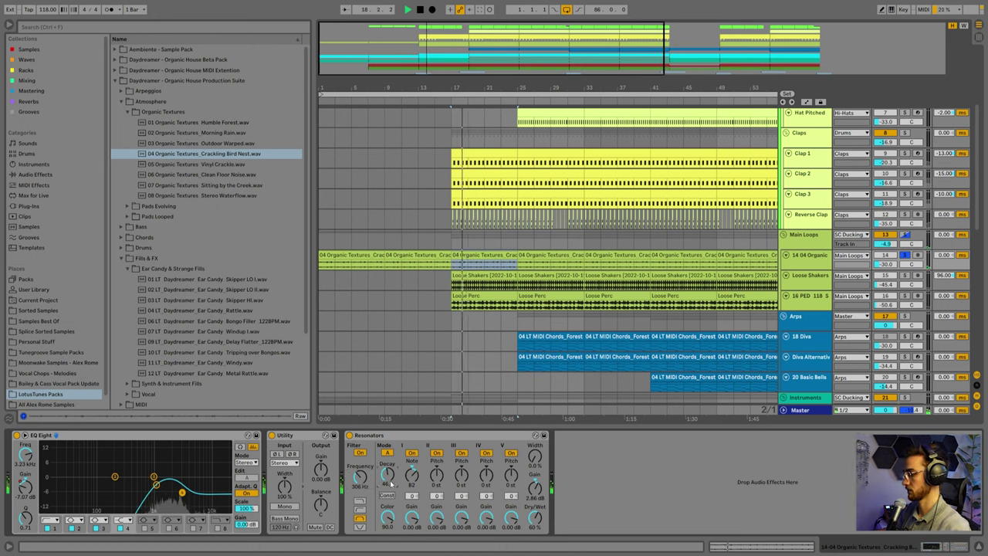
key(space)
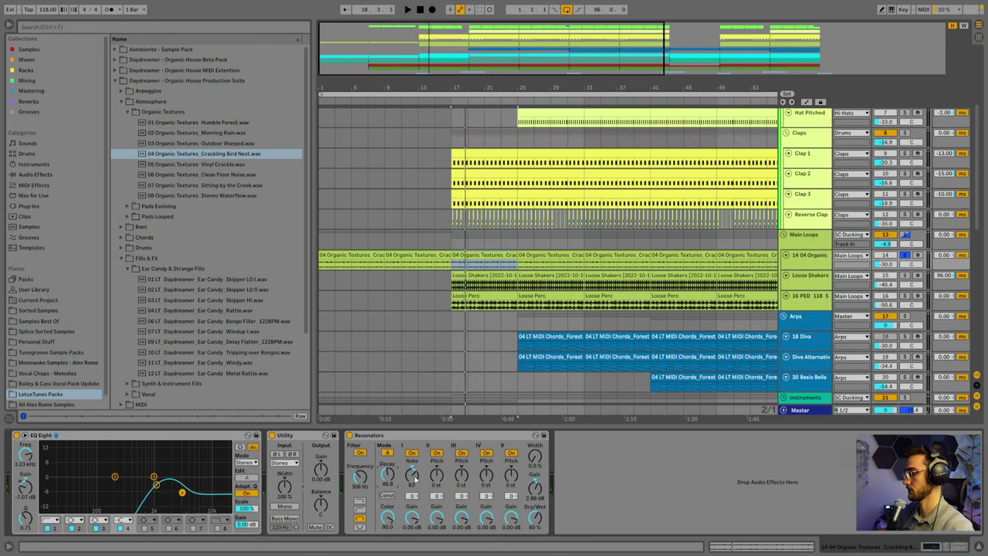
mouse_move(413, 477)
mouse_down()
mouse_move(413, 467)
mouse_move(413, 479)
mouse_up()
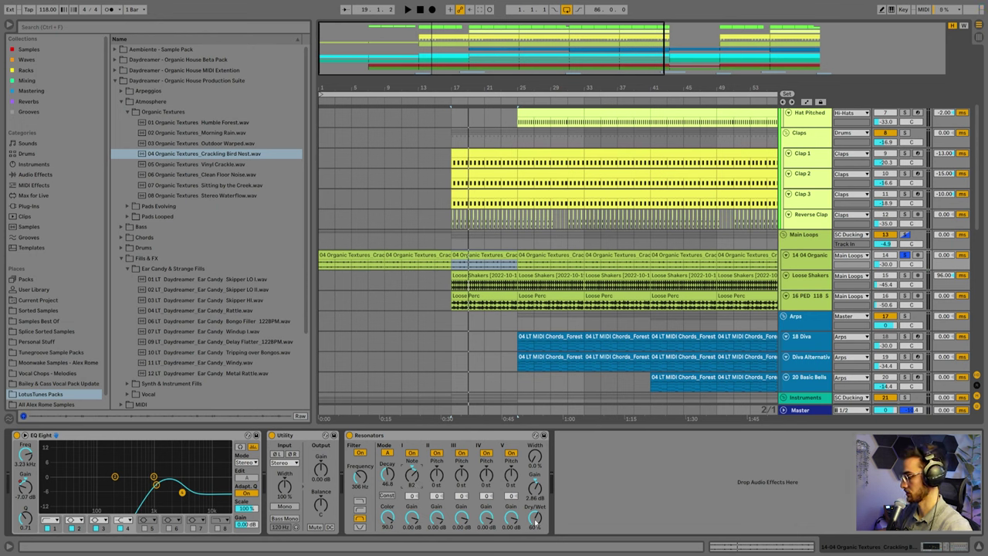
key(space)
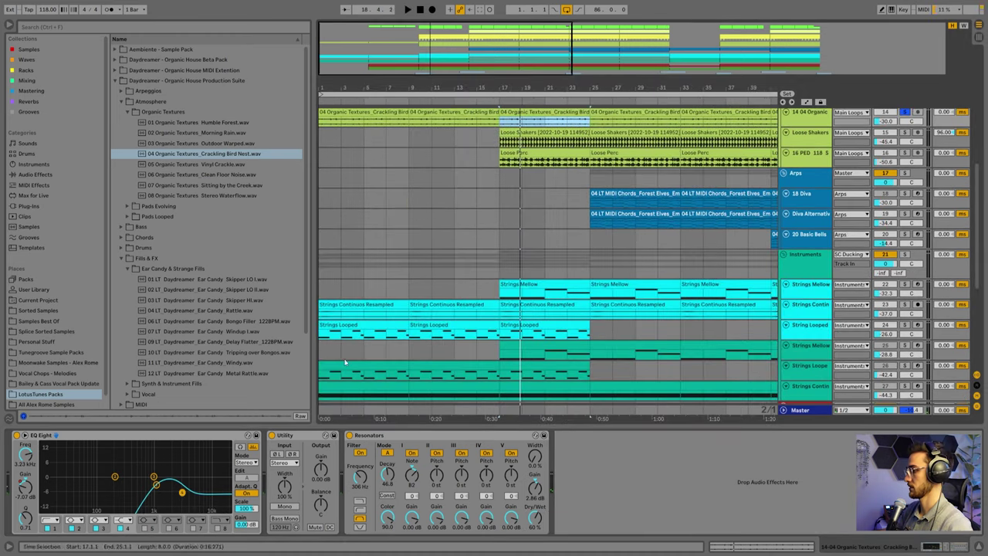
Select the green Strings Looped MIDI clip at bar 1, inspect its Omnisphere patch and audition the track soloed
click(342, 362)
scroll(341, 362, down, 4)
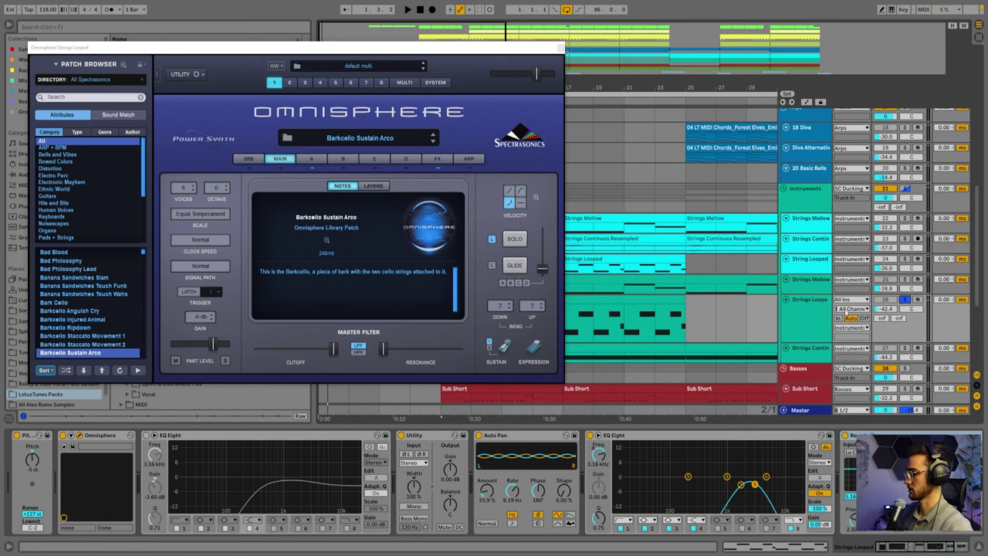
key(space)
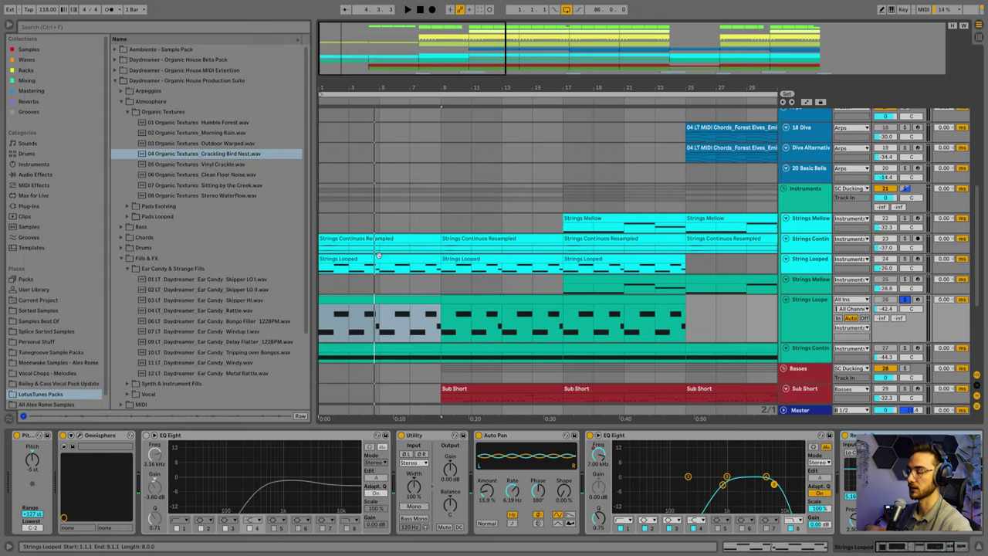
Compare the device chains of the resampled Strings Looped track 24 and its original Omnisphere version on track 26
click(369, 257)
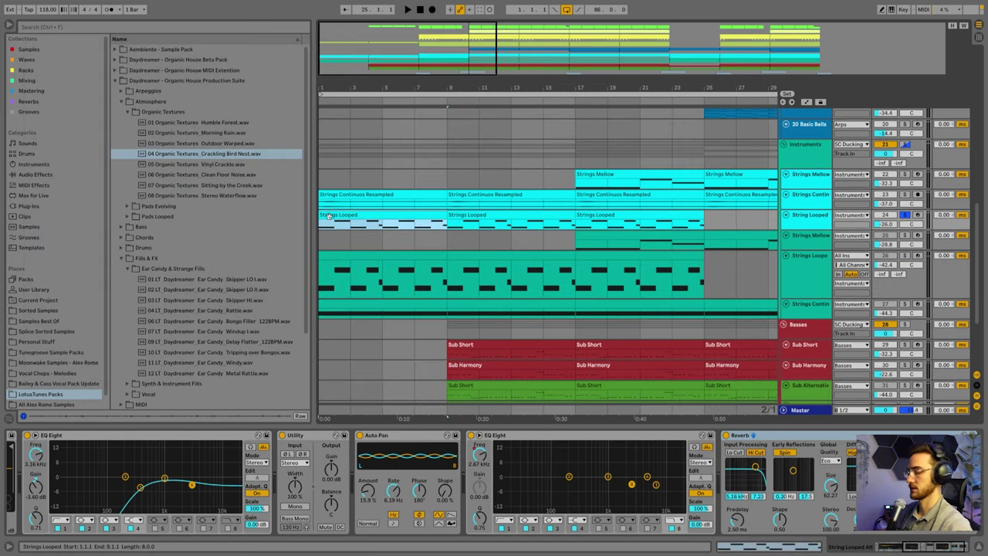
click(348, 274)
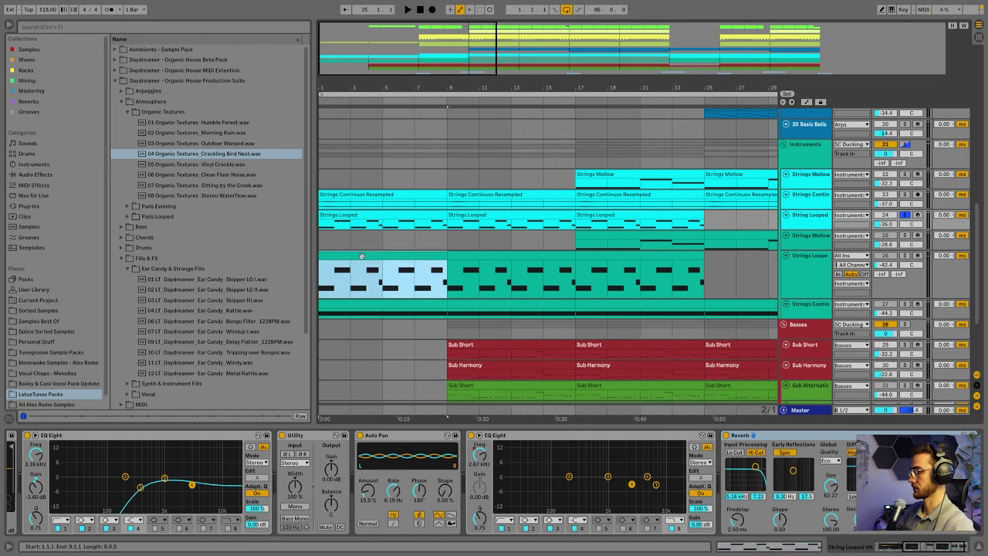
click(810, 274)
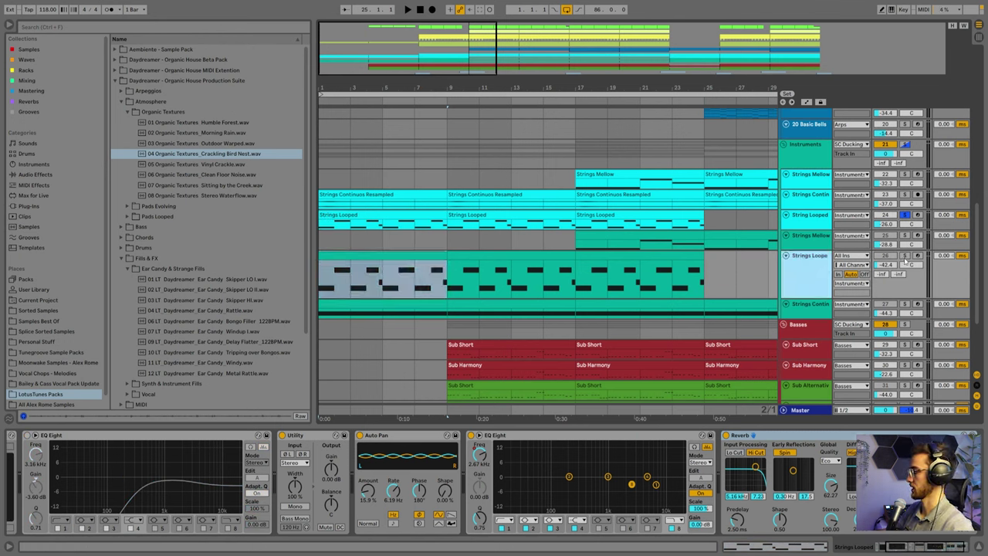
click(810, 217)
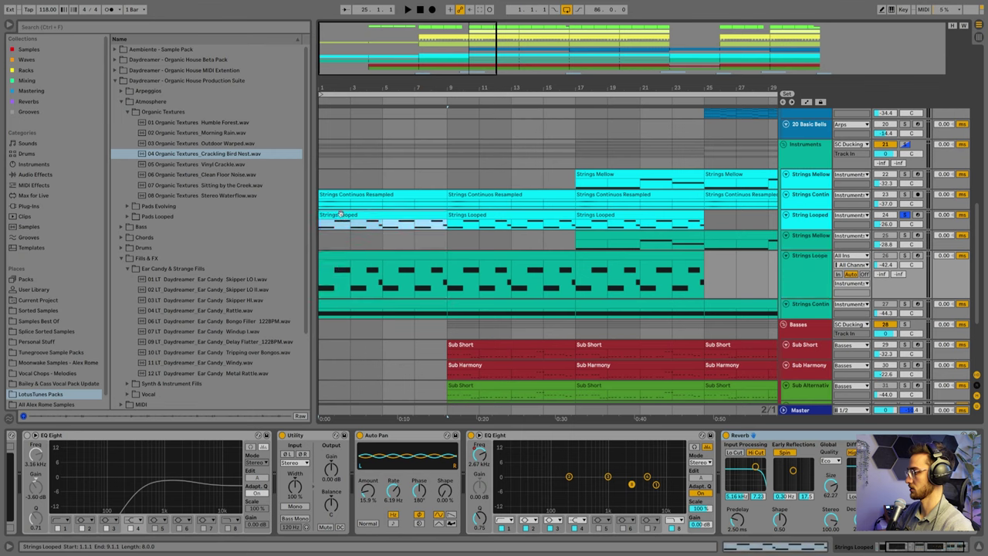
click(958, 242)
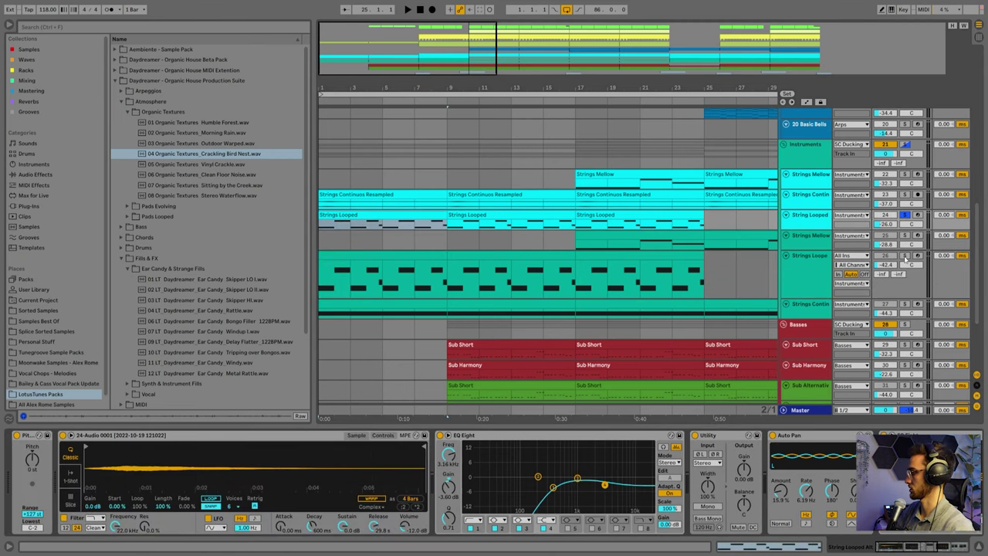
Unfold the resampled Strings Looped track, audition its soloed clip from bar 1, and collapse the tracks again
click(786, 215)
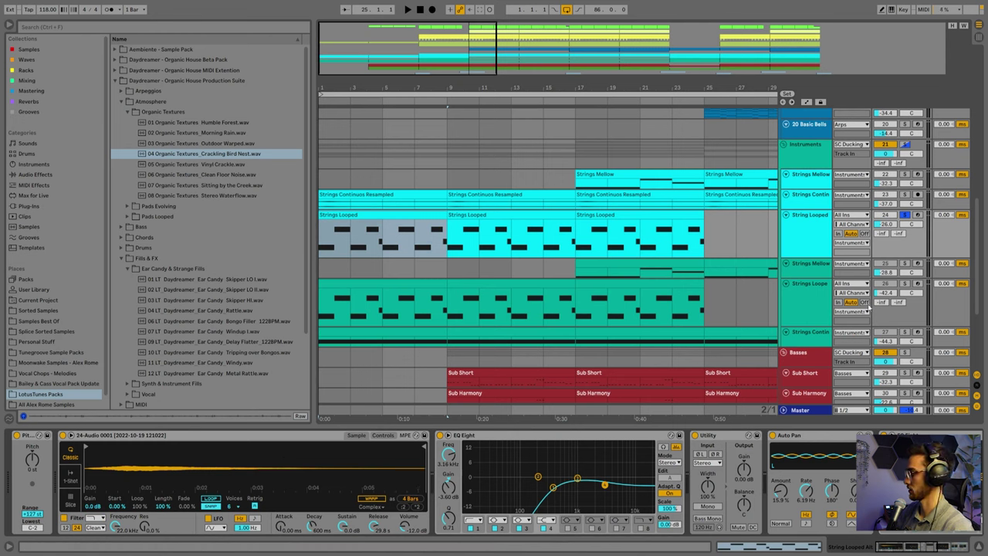
key(space)
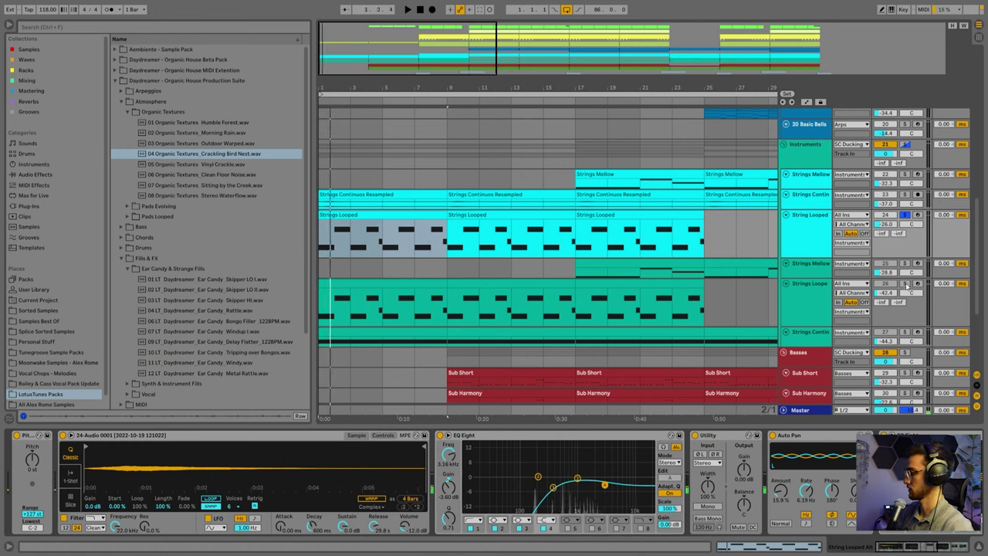
key(space)
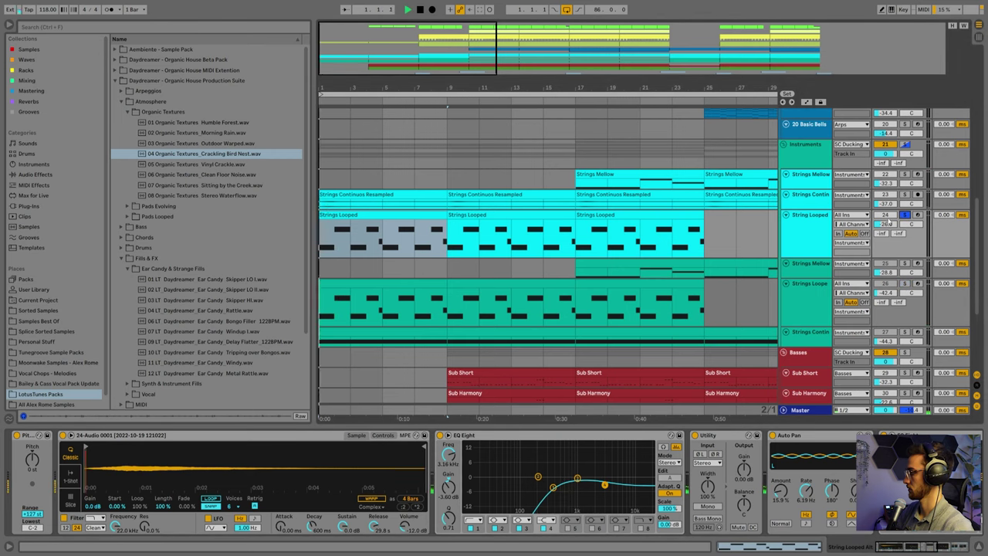
key(h)
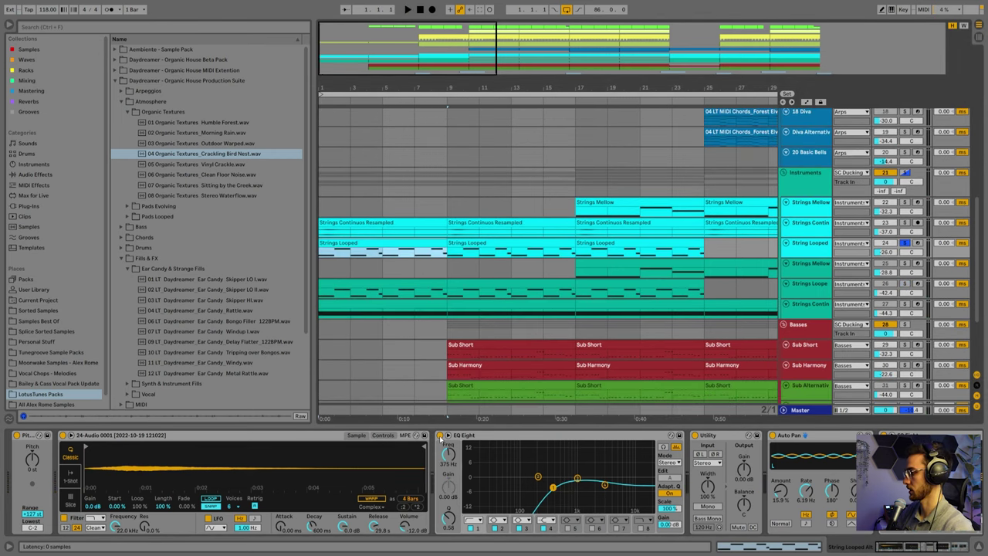
Show automation on Strings Looped and examine the second EQ Eight's filter 8 frequency and the Reverb's Dry/Wet and Decay Time lanes
click(898, 548)
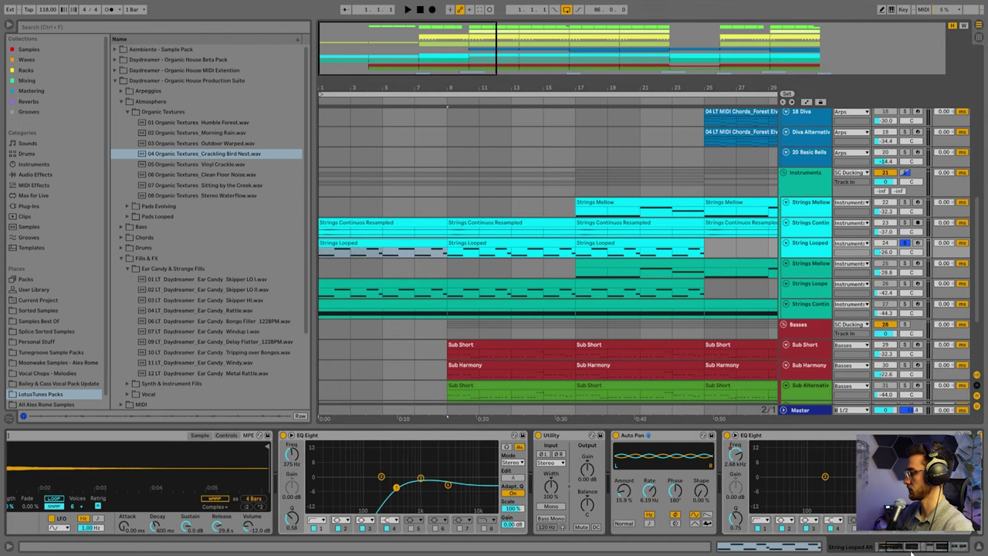
drag(911, 550, 927, 550)
click(564, 437)
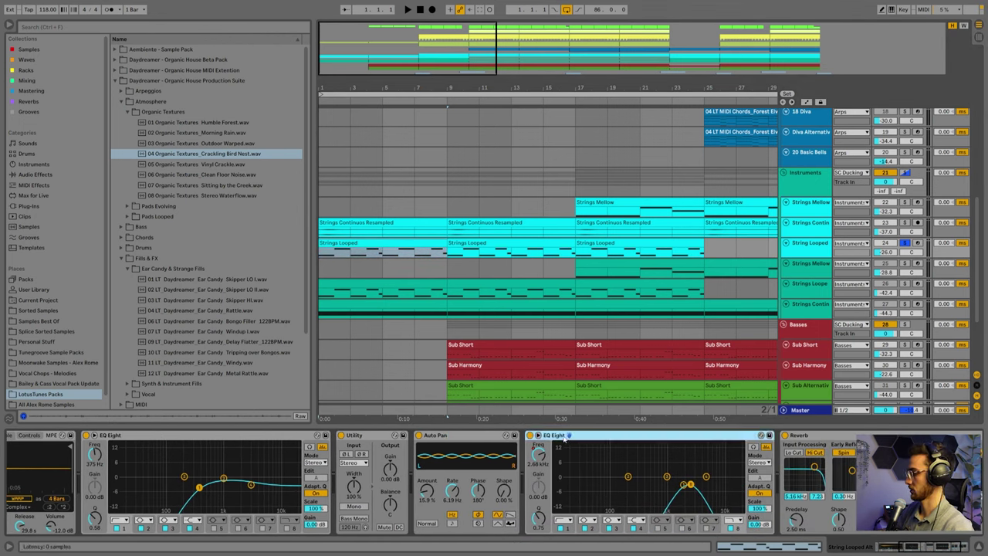
key(a)
drag(802, 259, 801, 352)
scroll(341, 243, down, 5)
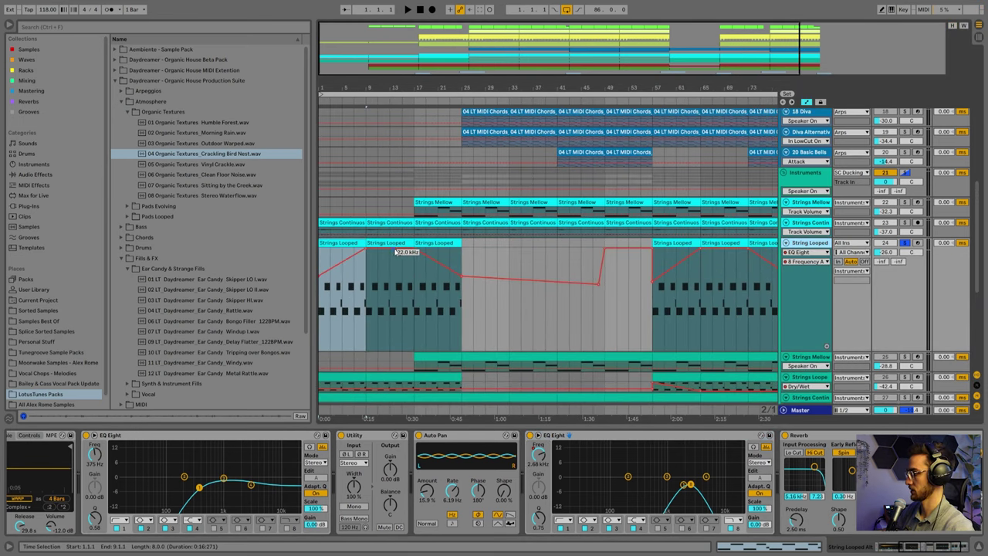
key(minus)
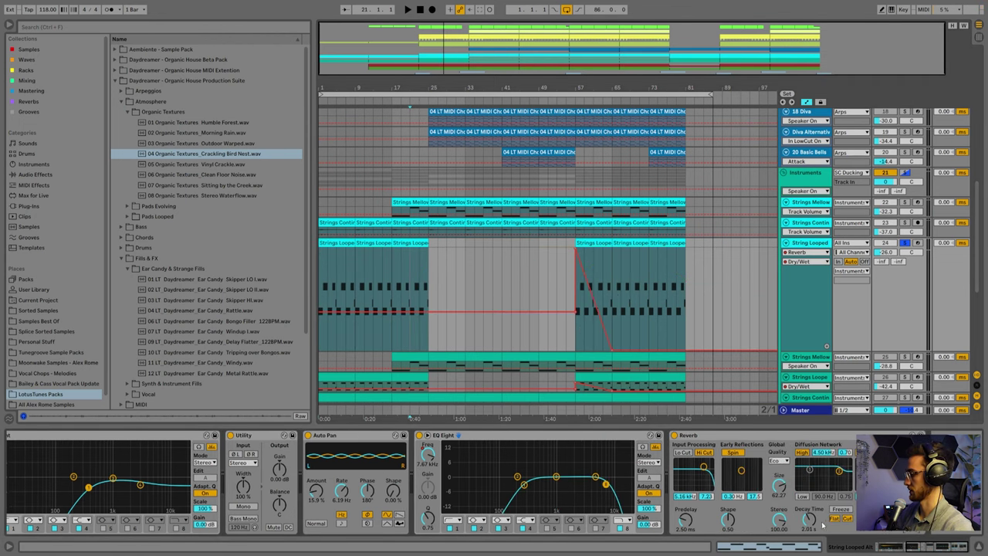
click(808, 522)
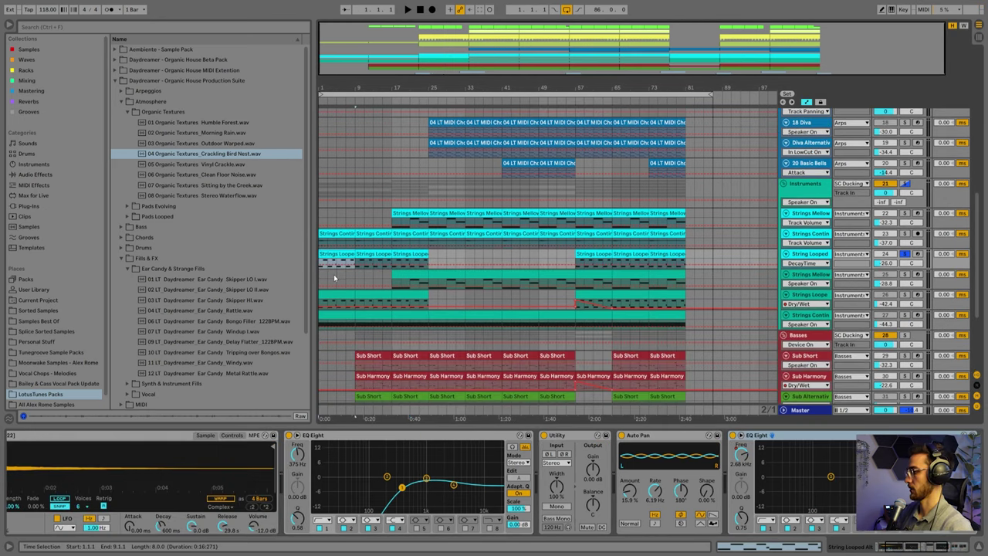
Start playback from bar 1, solo the Organic Textures track together with Strings Looped, and select its clip at bar 9
scroll(541, 255, up, 3)
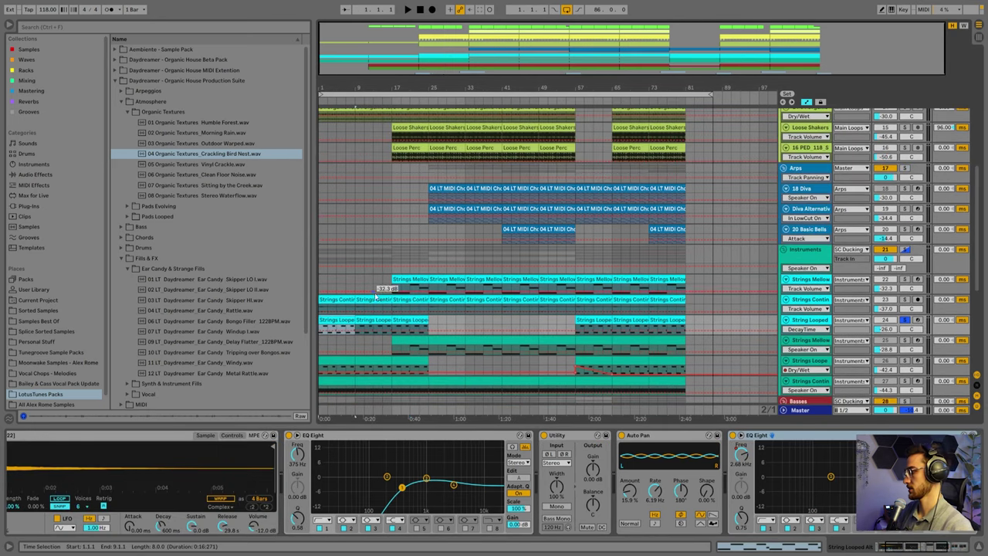
scroll(382, 293, up, 3)
key(space)
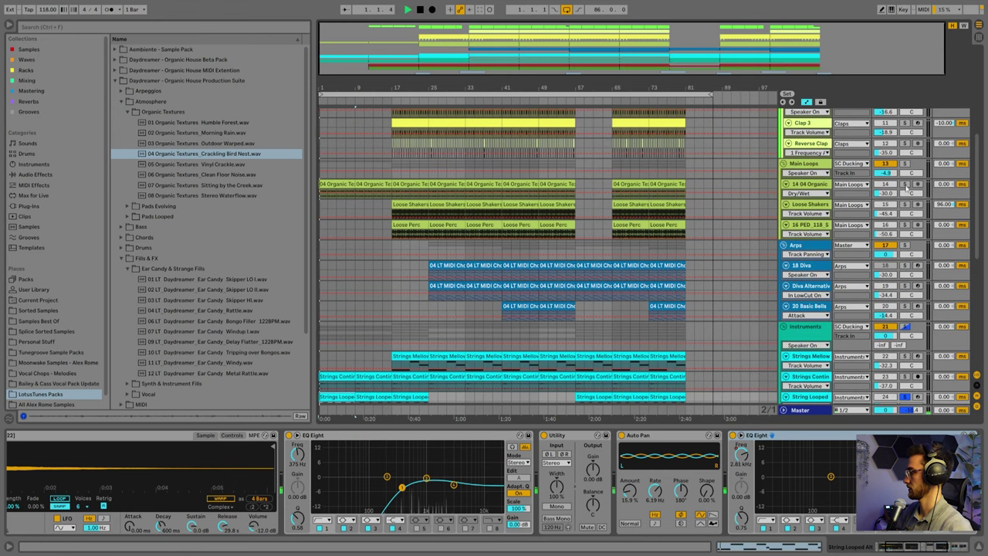
ctrl+click(905, 184)
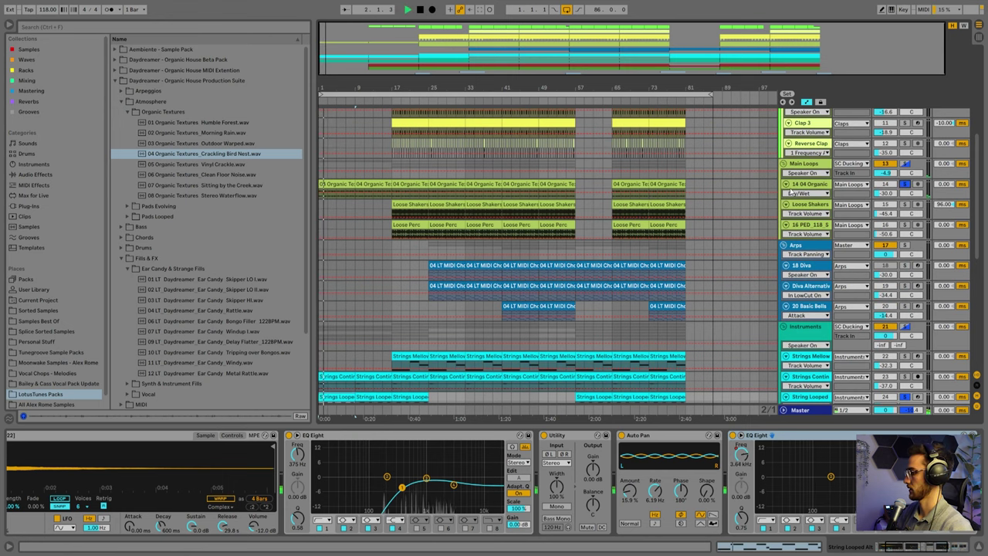
click(388, 189)
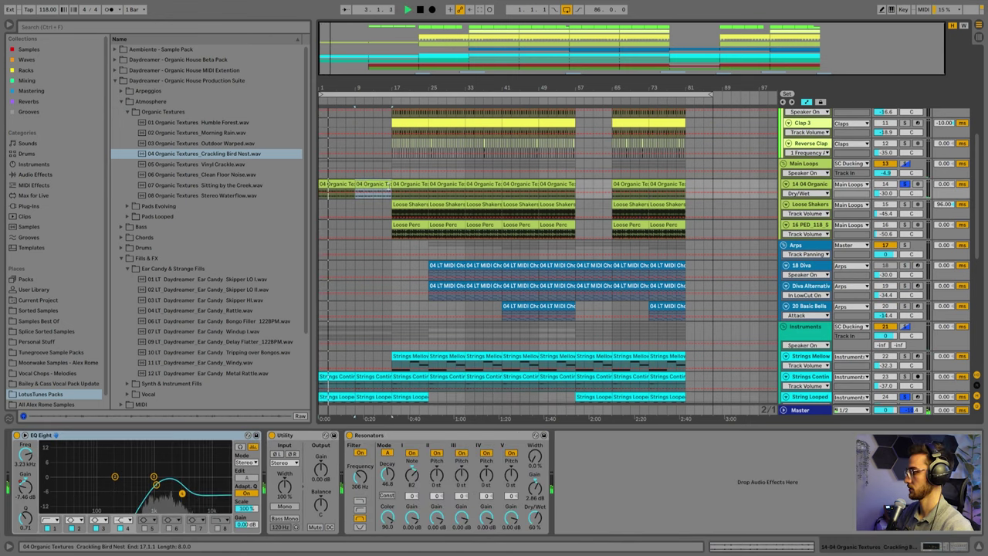
Stop playback and select the resampled Strings Continuous track 23 to inspect its device chain
scroll(388, 189, down, 3)
scroll(388, 189, down, 3)
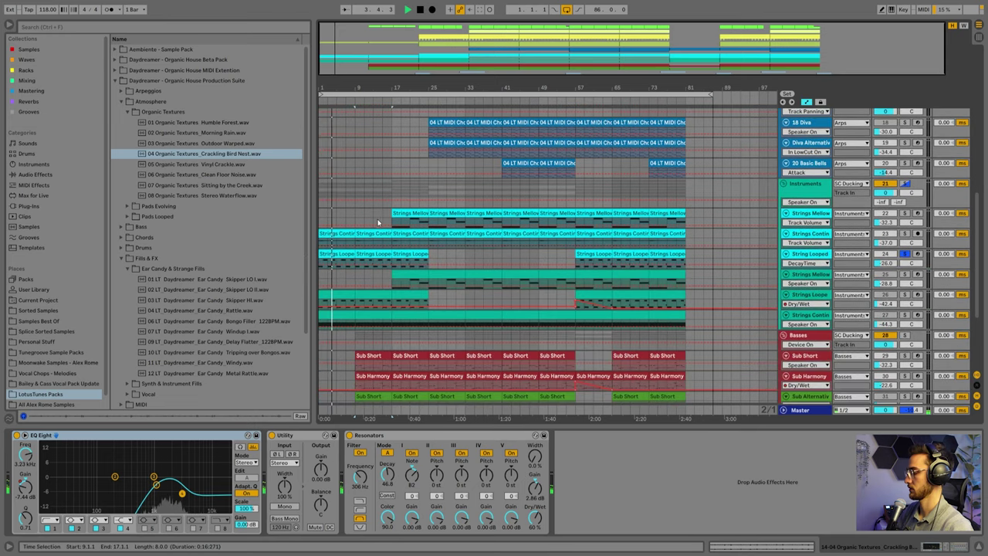
click(330, 234)
key(space)
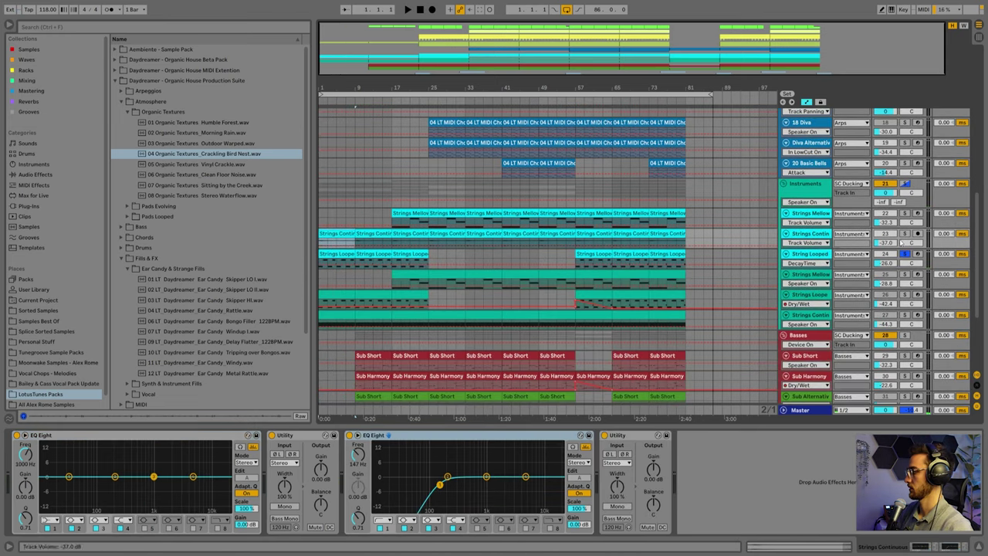
click(809, 234)
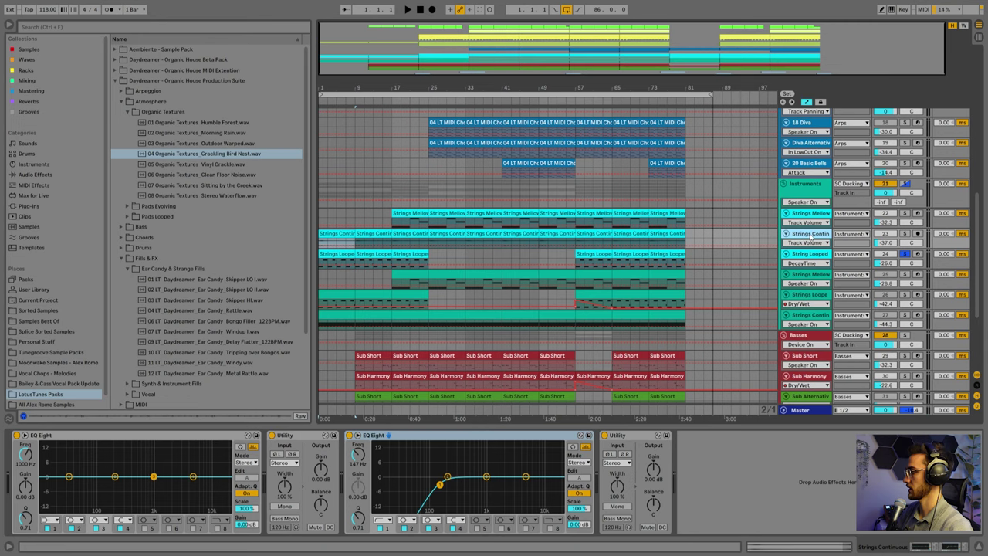
Solo the original Strings Continuous track 27 and inspect the patch loaded in its Omnisphere instrument
click(807, 315)
key(s)
drag(801, 330, 800, 339)
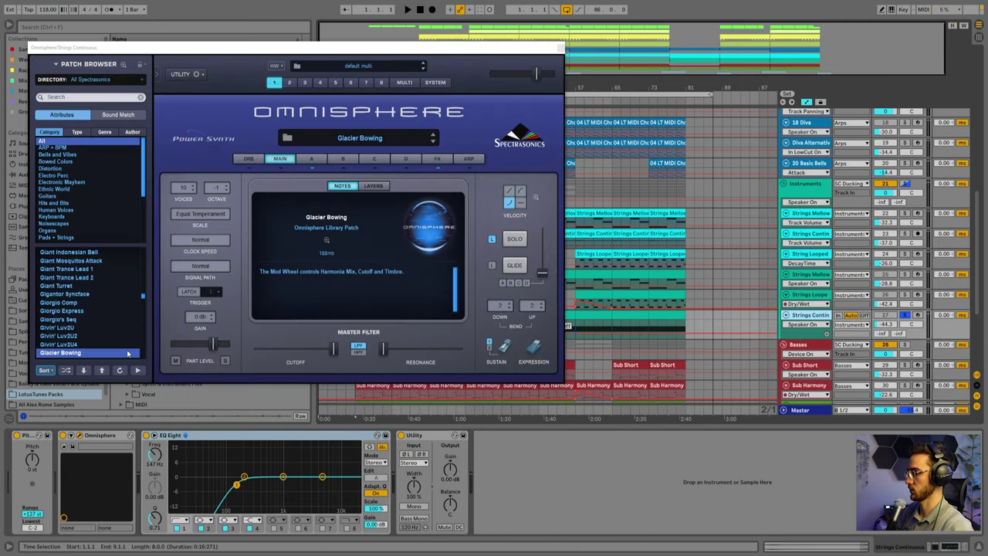
click(198, 439)
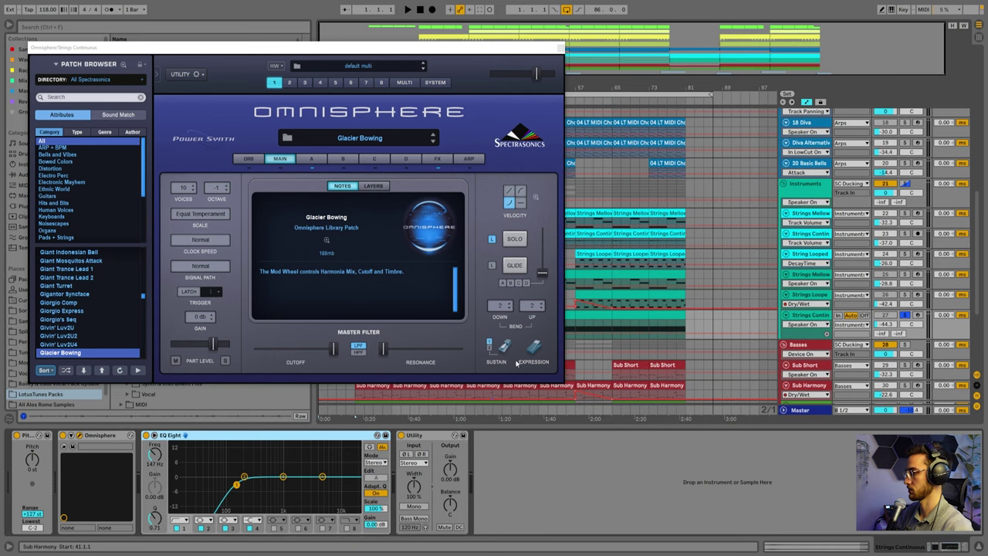
click(561, 50)
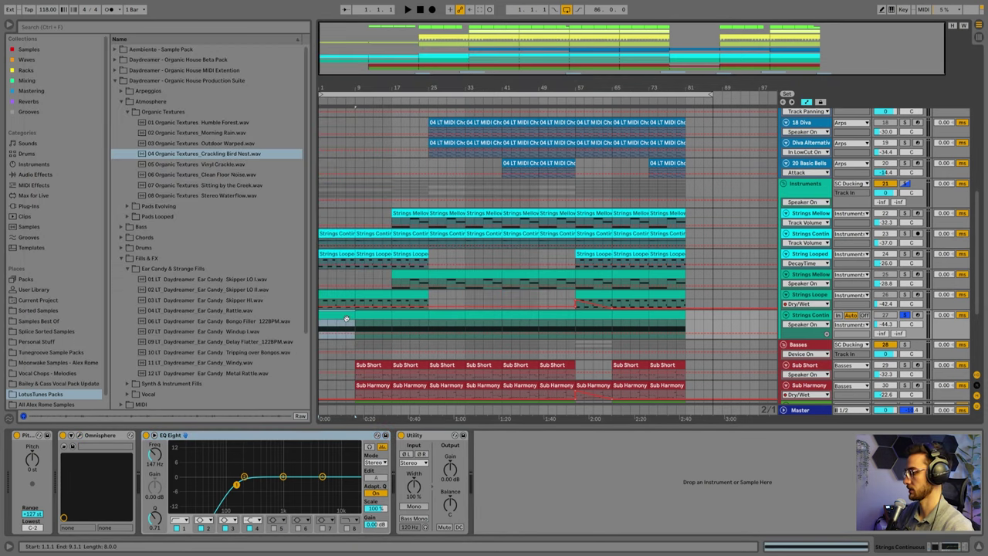
Audition the soloed original Strings Continuous clip on track 27 from bar 1
click(337, 233)
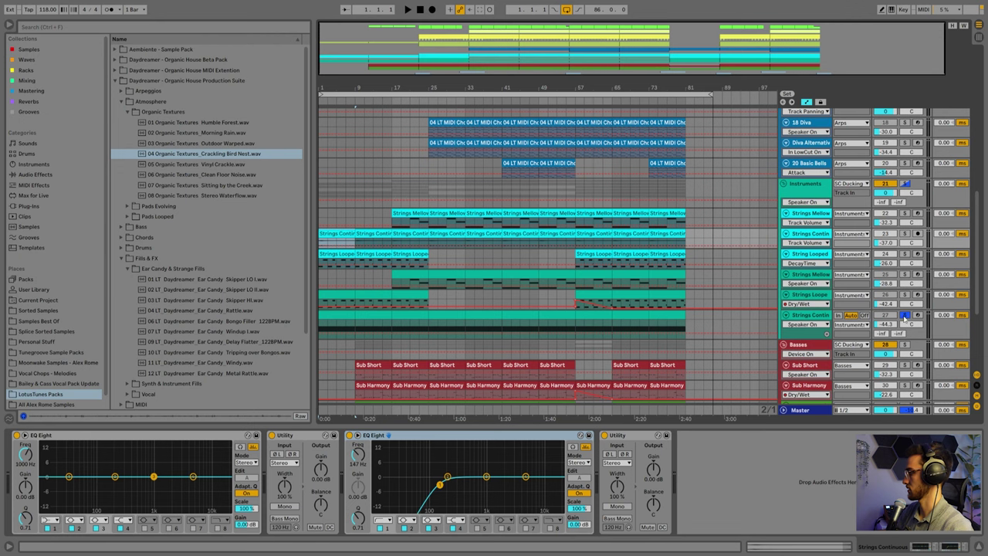
click(342, 315)
key(space)
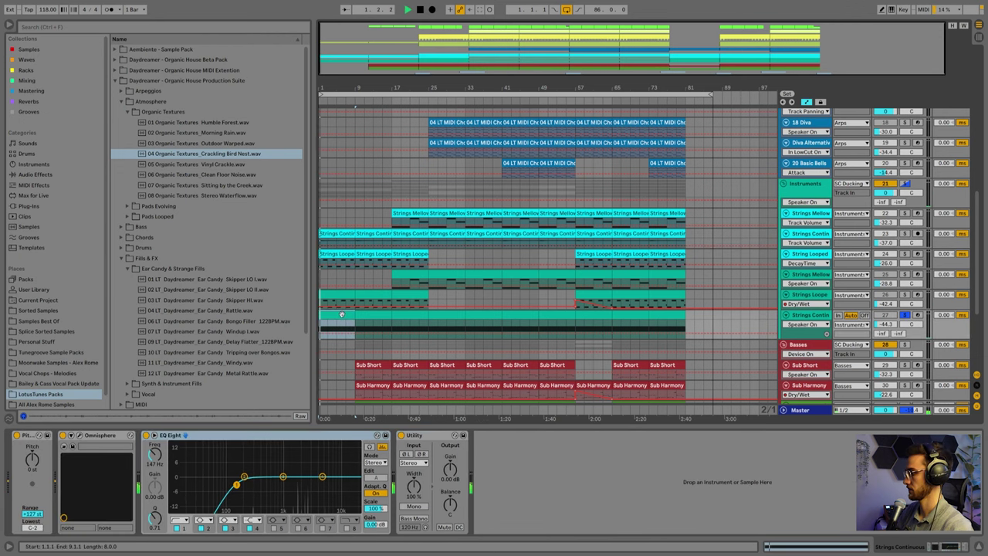
key(space)
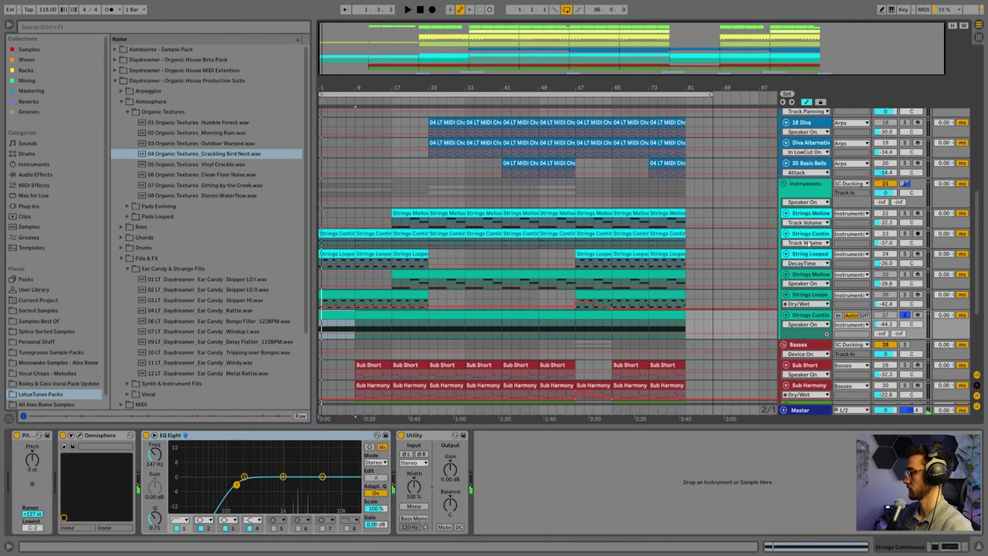
Solo and audition the resampled Strings Continuous track 23, comparing its device chain with the original on track 27
click(806, 242)
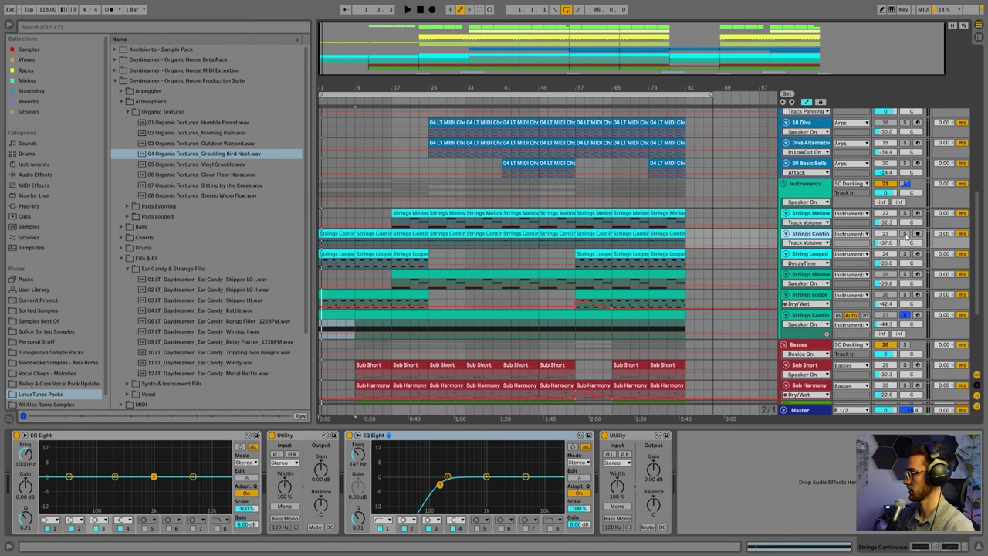
click(906, 233)
key(space)
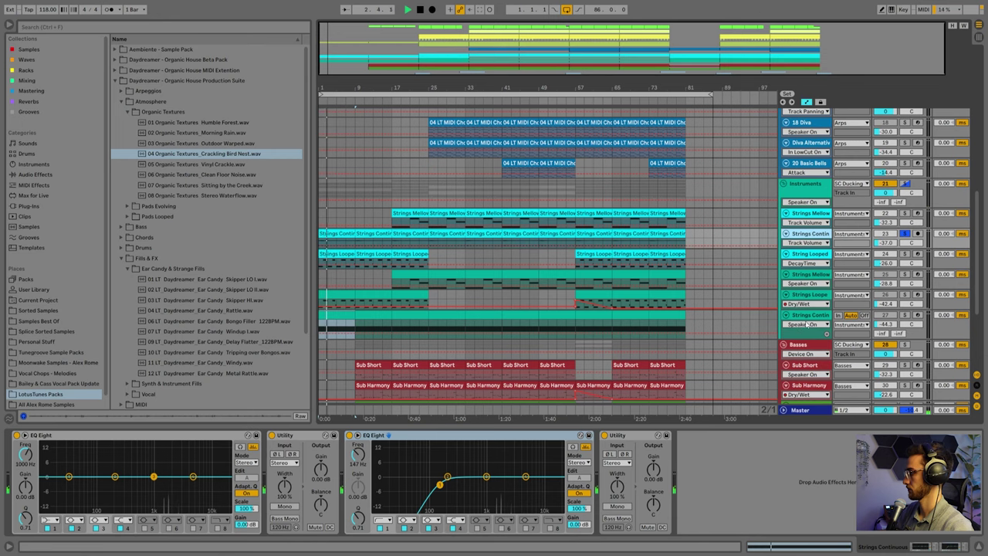
click(810, 316)
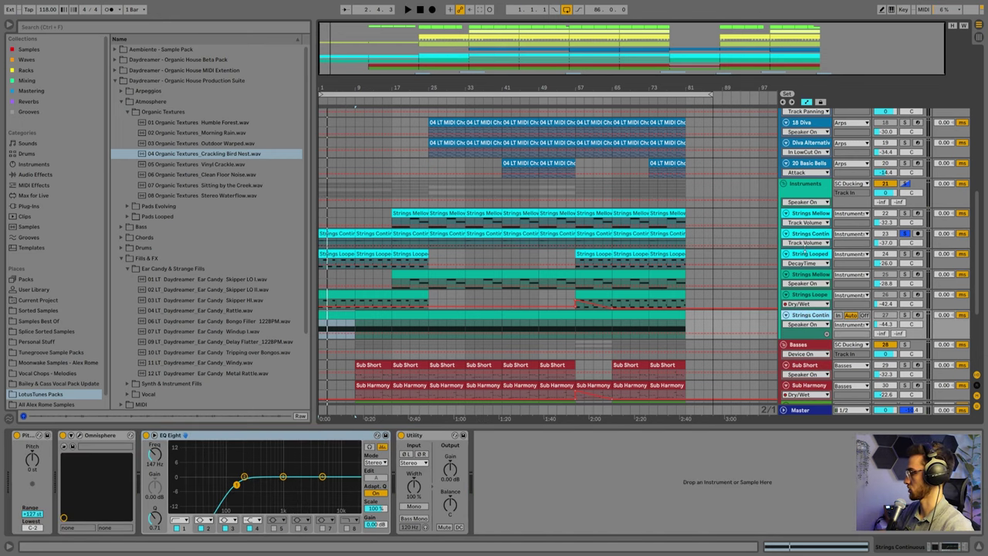
Unfold the resampled Strings Continuous track 23 and solo it together with String Looped track 24
click(475, 246)
key(Down)
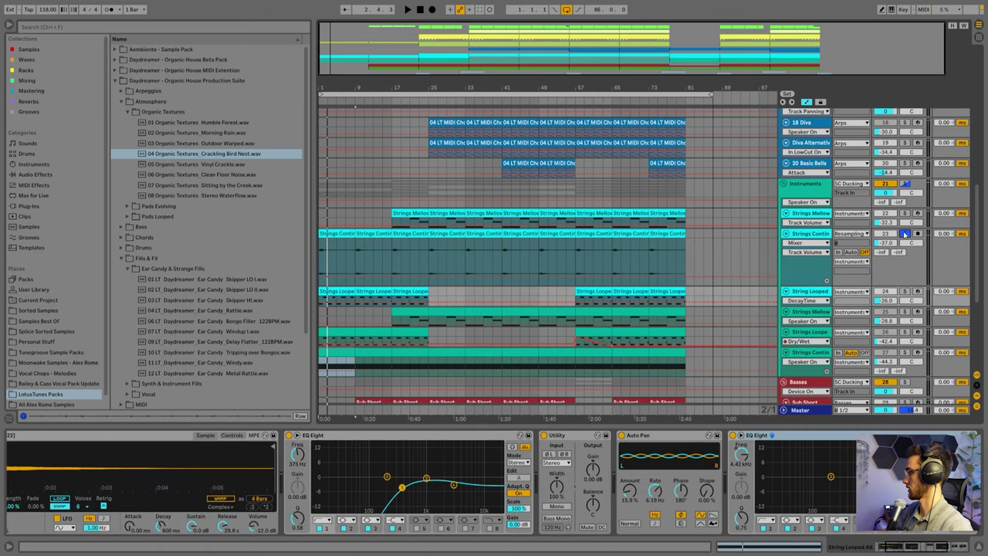
click(905, 291)
click(349, 234)
key(s)
scroll(350, 255, up, 4)
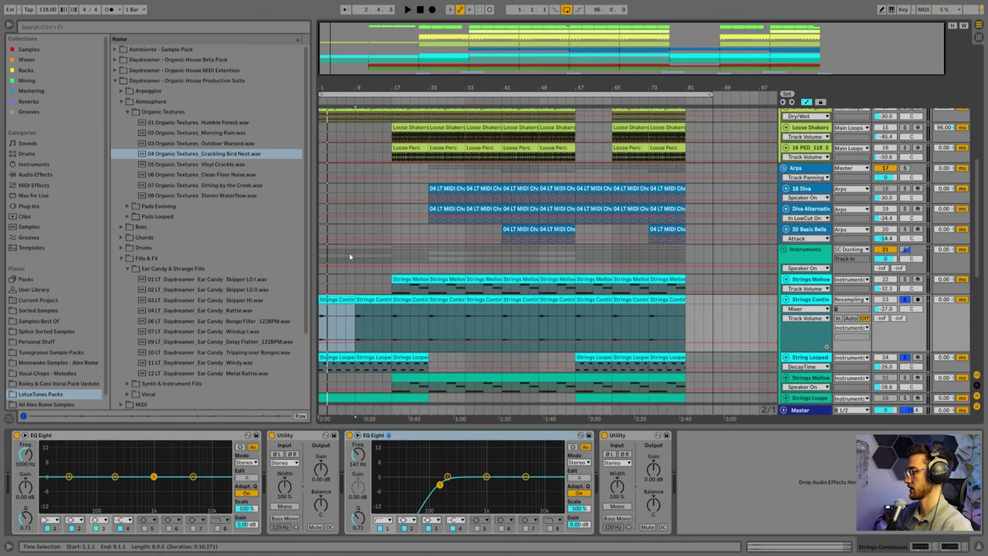
Audition the Organic Textures track together with the resampled Strings Continuous and String Looped layers from bar 1
click(330, 174)
scroll(850, 155, down, 3)
scroll(902, 139, up, 1)
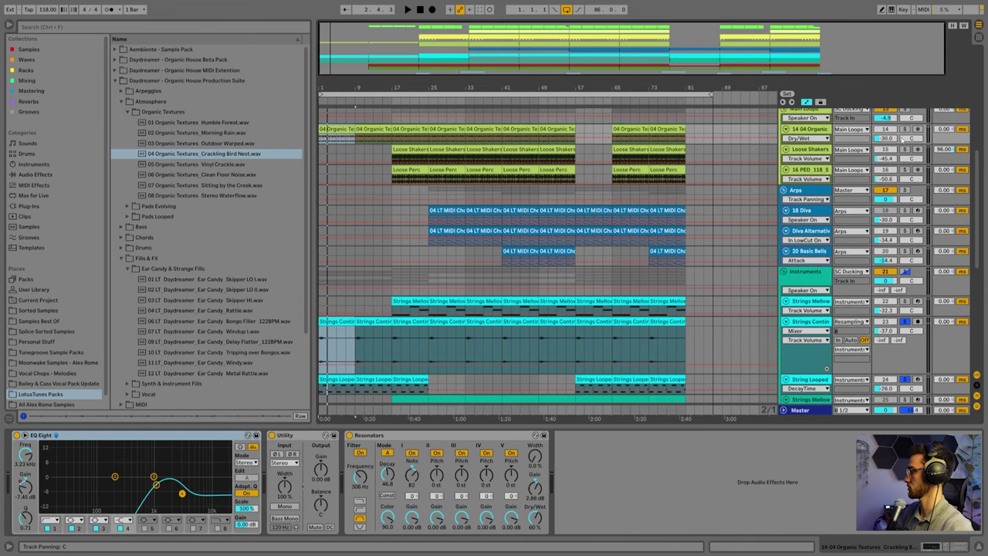
key(space)
scroll(334, 232, down, 5)
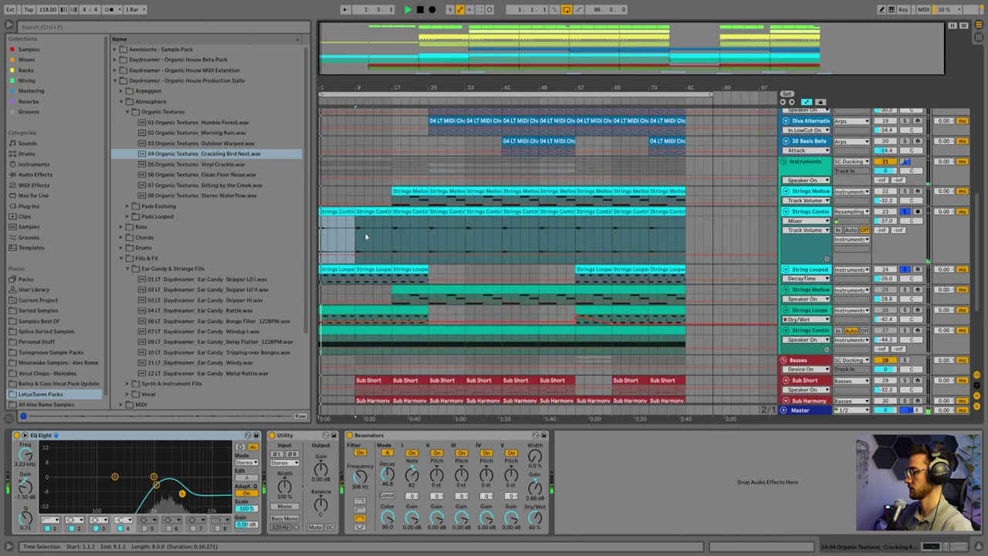
click(367, 269)
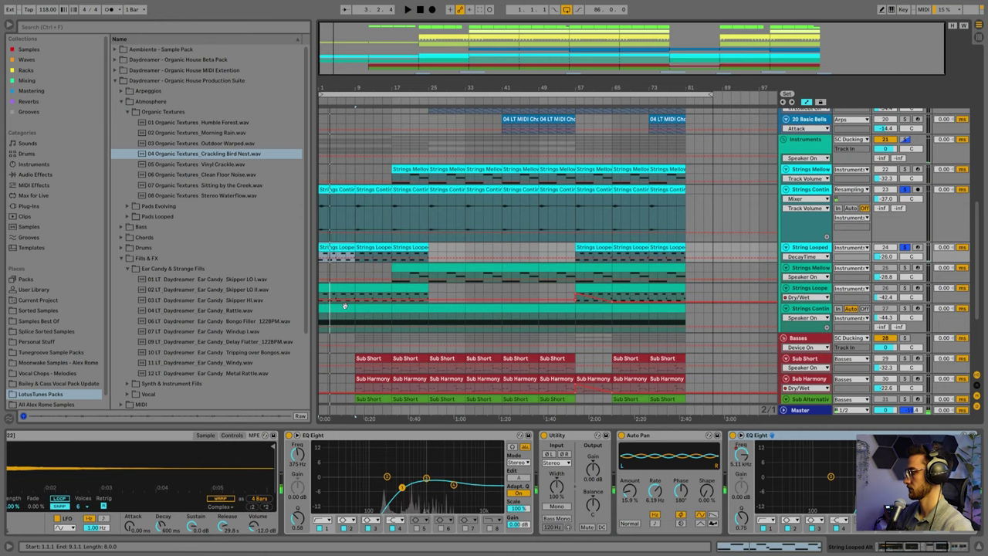
Solo the original Strings Mellow track 25 at bar 17 and inspect the patch in its Omnisphere instrument
click(412, 207)
click(406, 267)
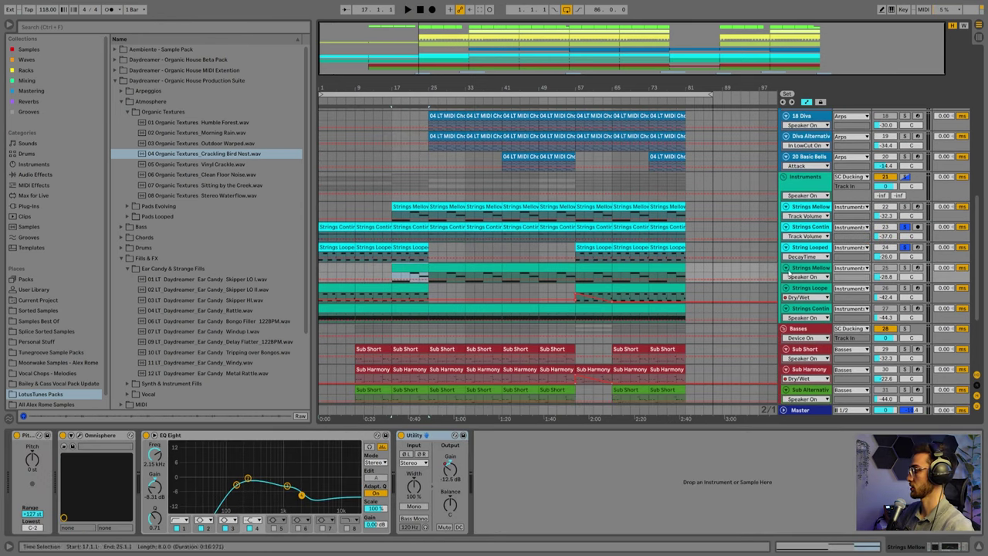
click(906, 269)
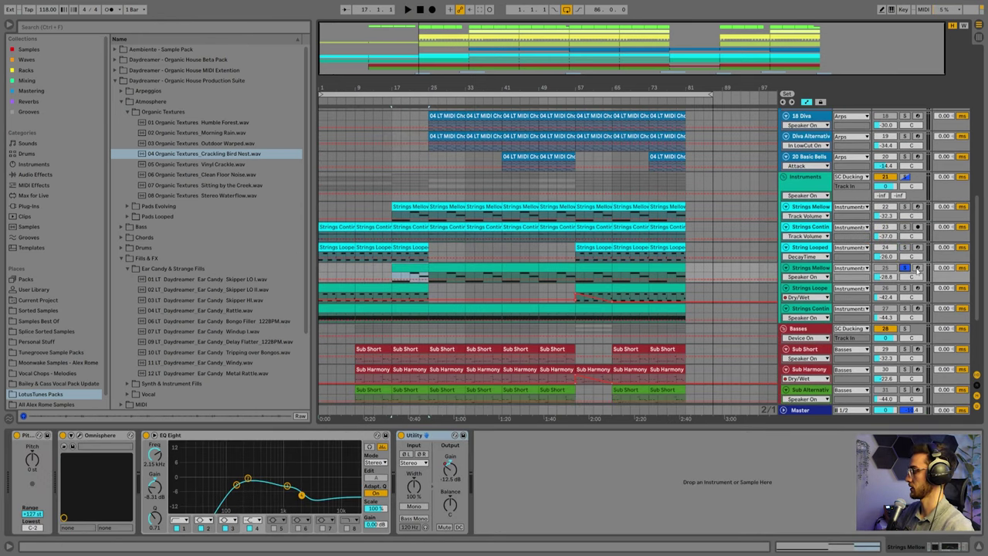
click(80, 437)
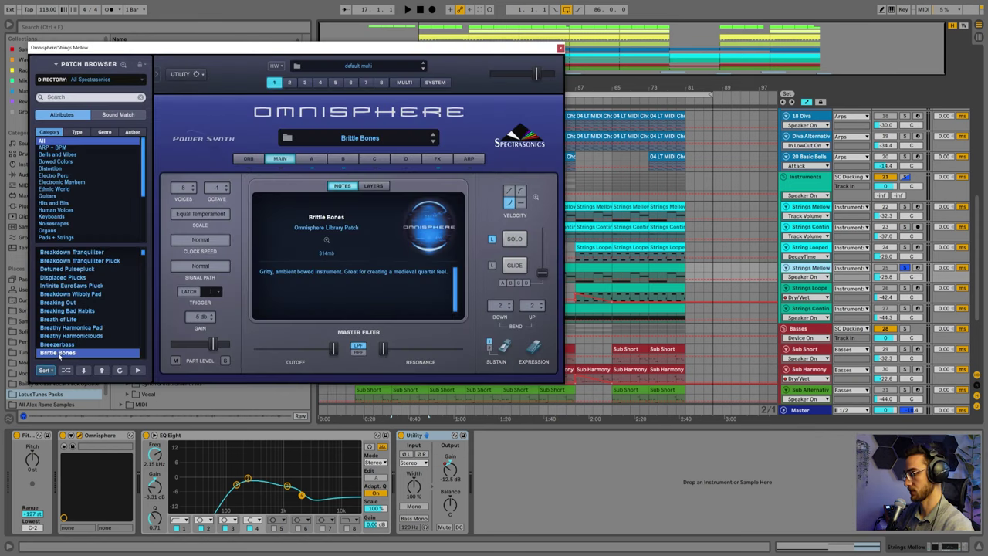
click(585, 270)
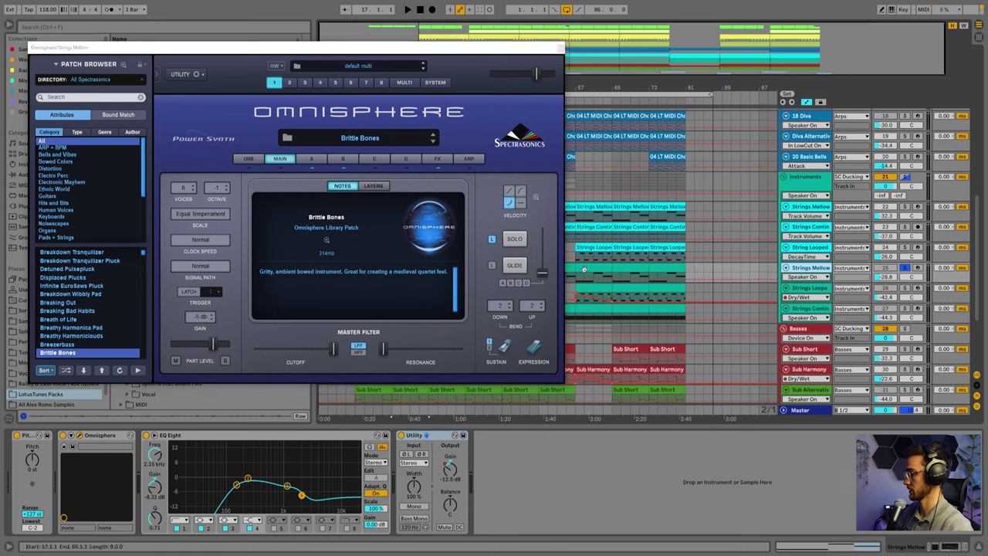
Audition the soloed resampled Strings Mellow track 22 from bar 17 and examine the MIDI notes in its clip
key(space)
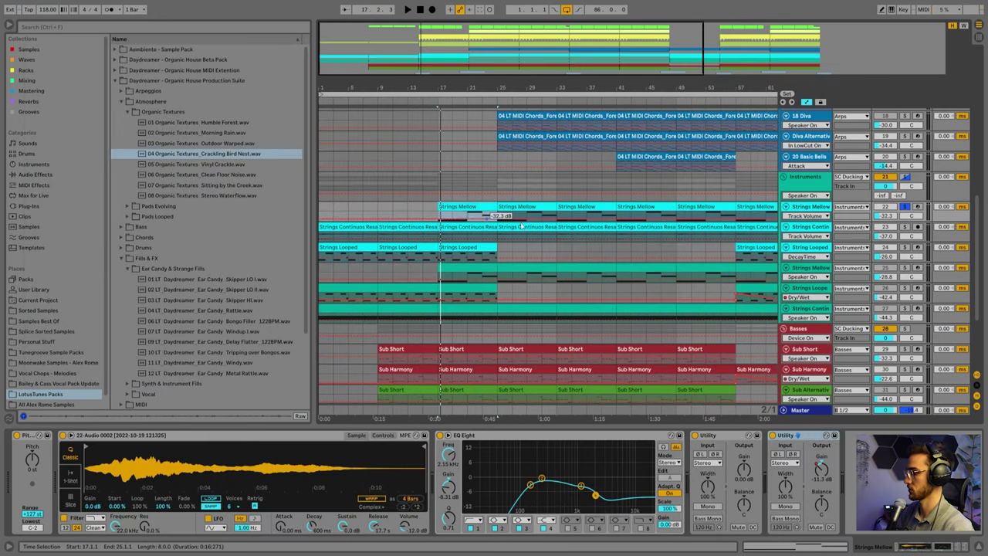
key(space)
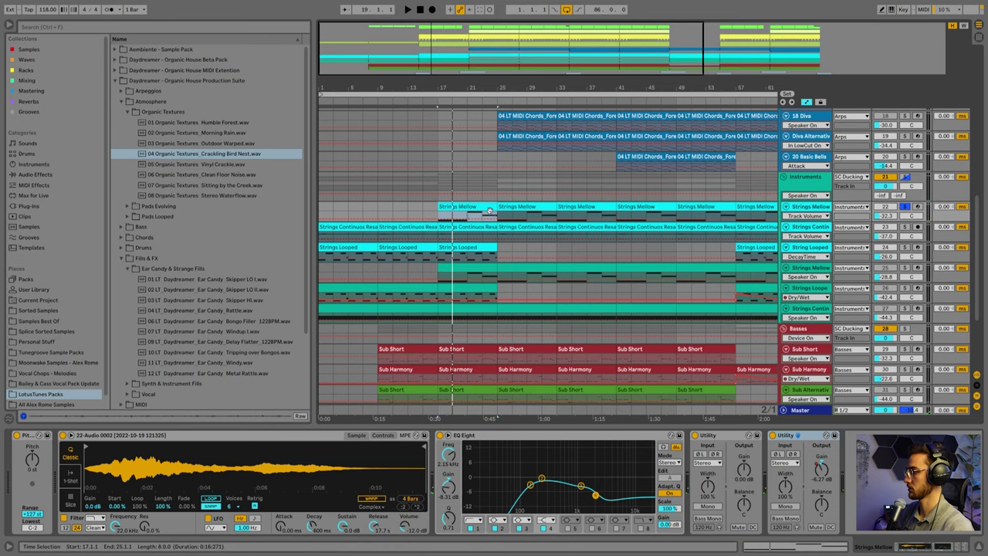
double_click(465, 207)
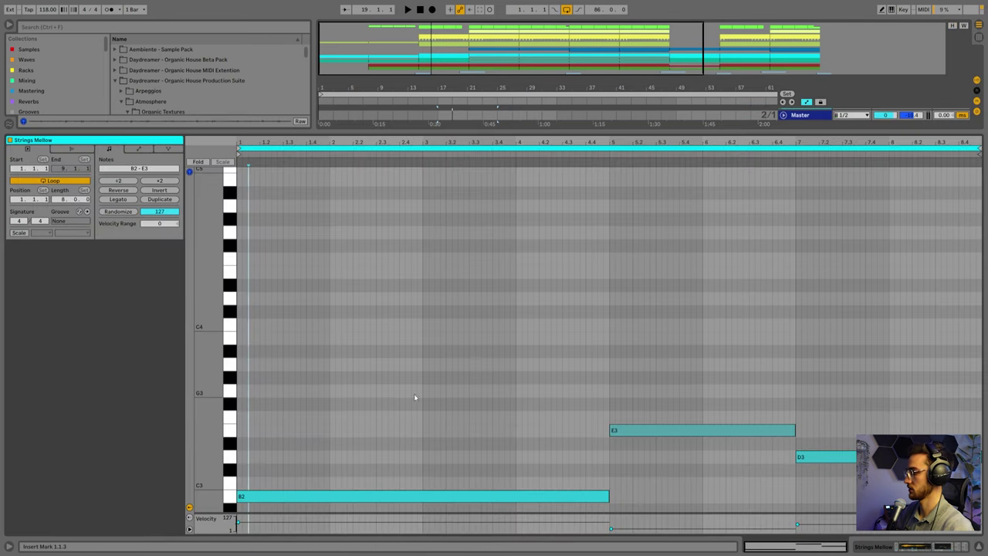
scroll(415, 396, down, 3)
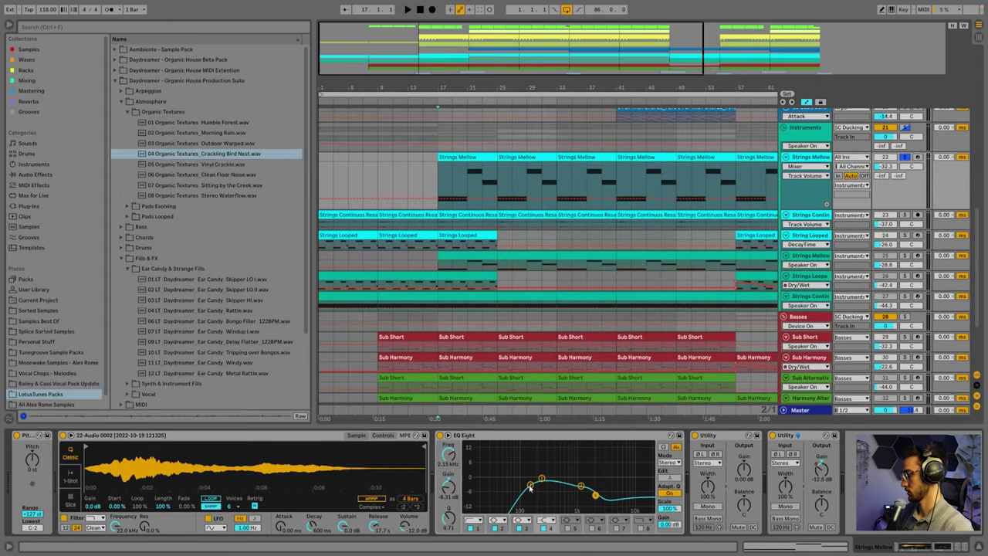
Examine the Strings Mellow EQ Eight's low-cut and high-frequency filters and show the second Utility's Gain automation
click(531, 485)
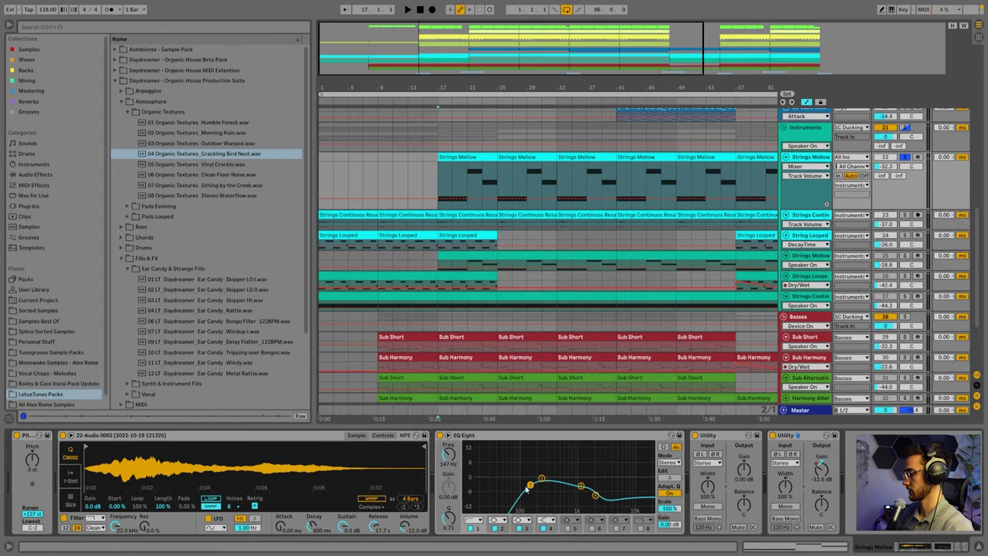
click(595, 496)
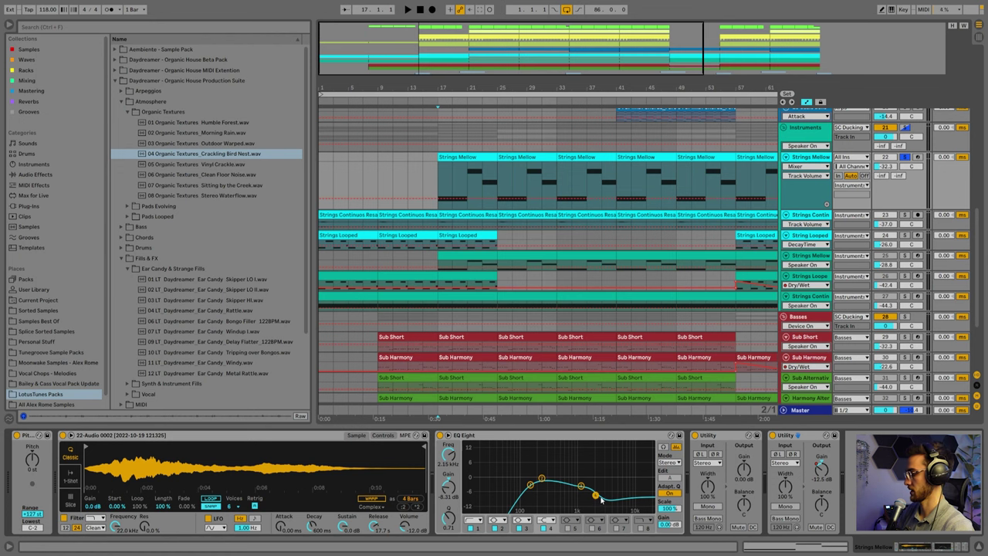
click(824, 468)
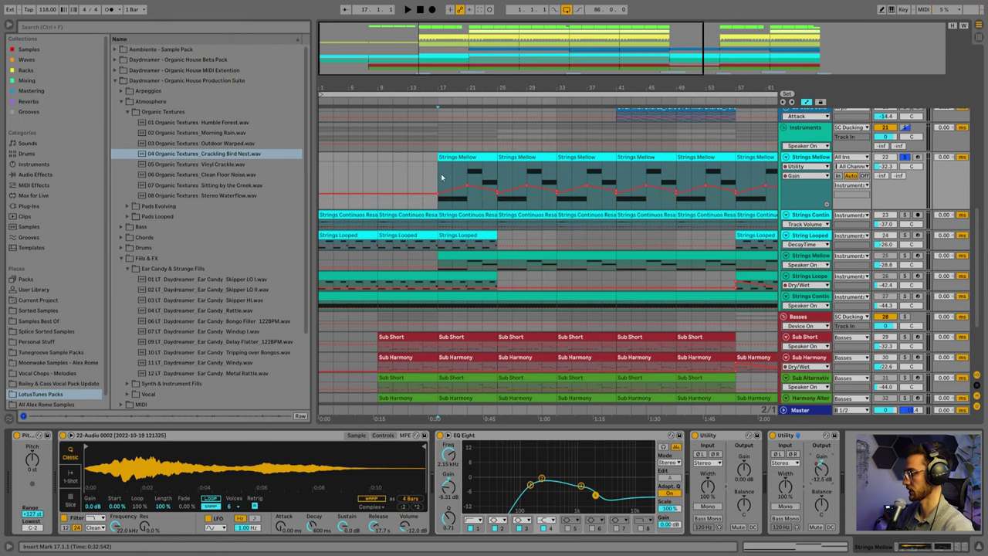
drag(489, 82, 440, 81)
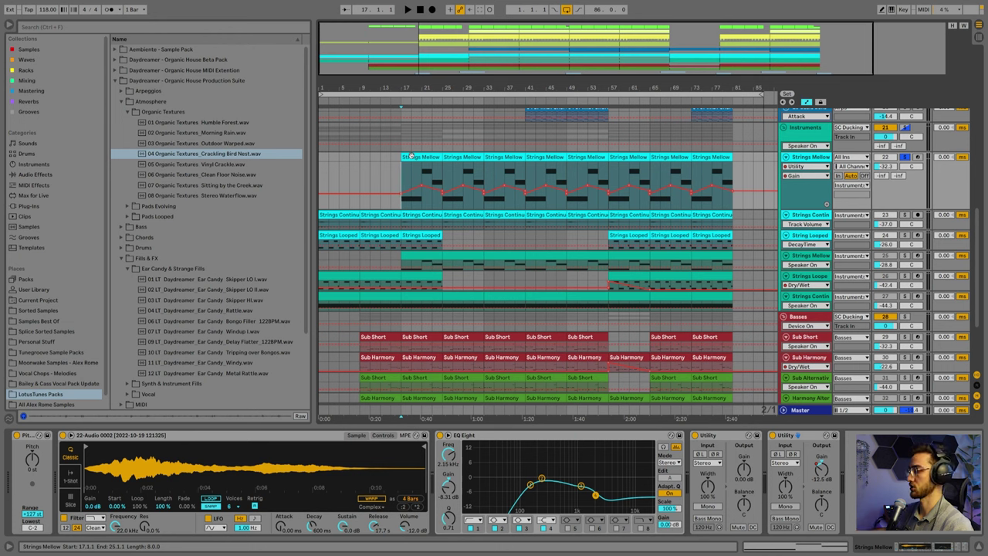
Play Strings Mellow from bar 17 to hear how the Utility Gain automation shapes the notes
key(space)
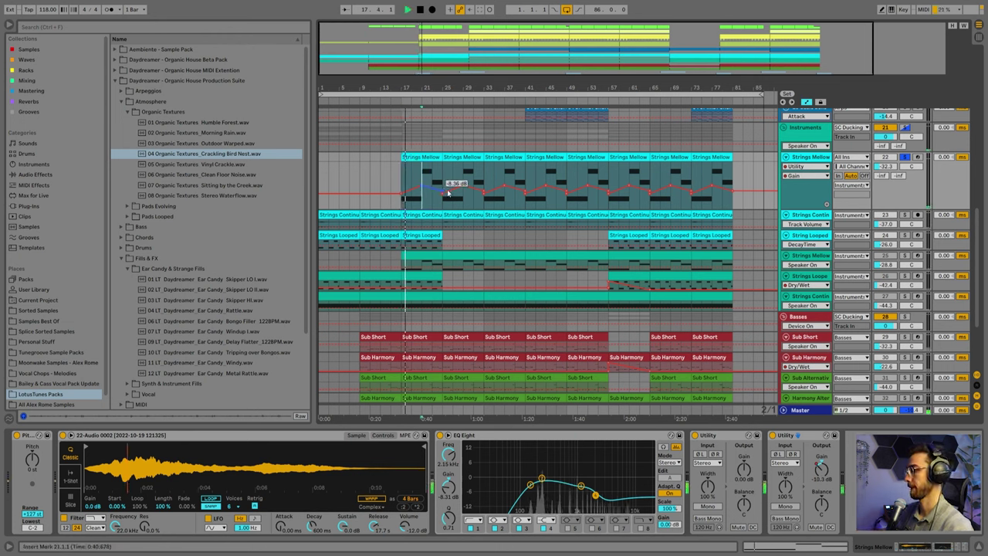
key(space)
key(space)
click(434, 176)
key(space)
key(space)
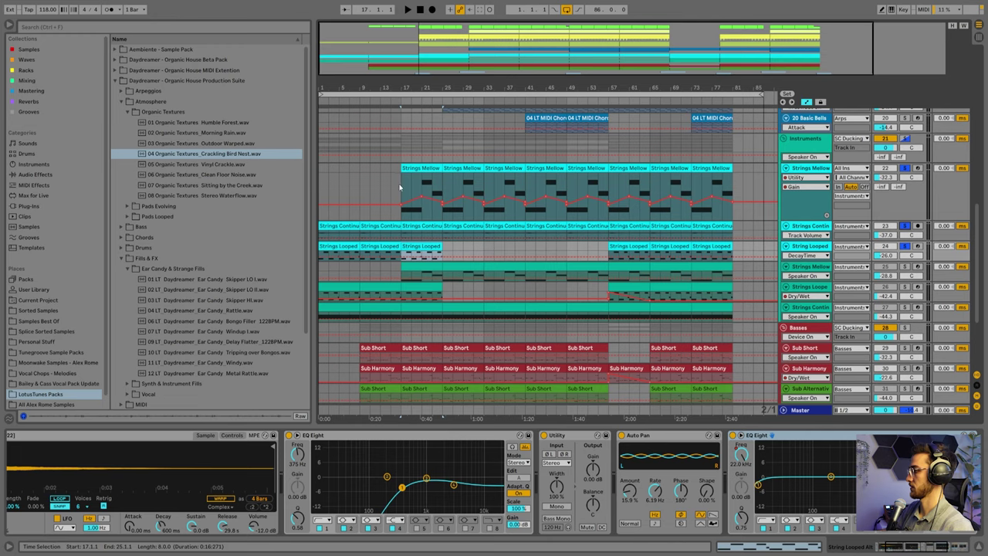
Solo Organic Textures with the three resampled string layers, play from bar 17, and select the Instruments group at bar 23
click(400, 188)
scroll(439, 201, up, 6)
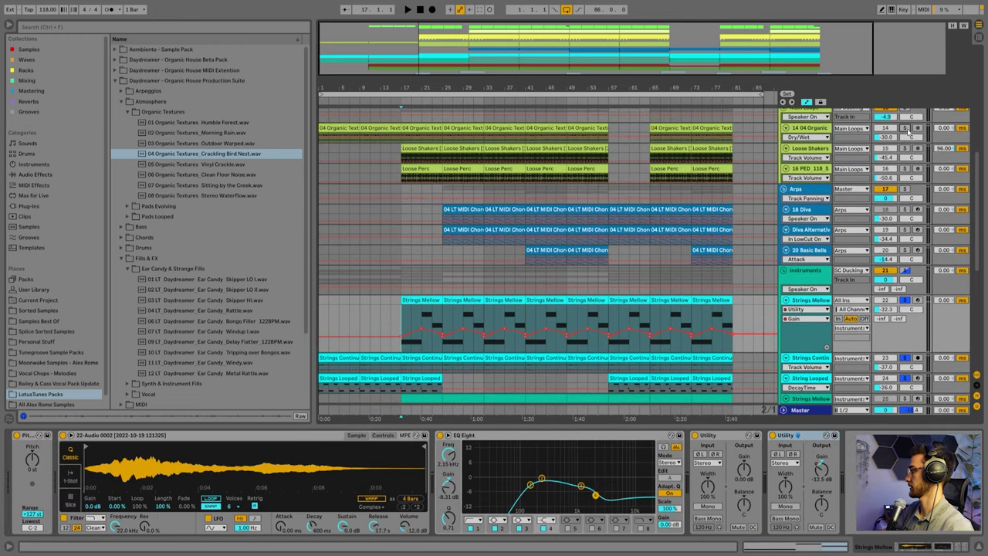
key(space)
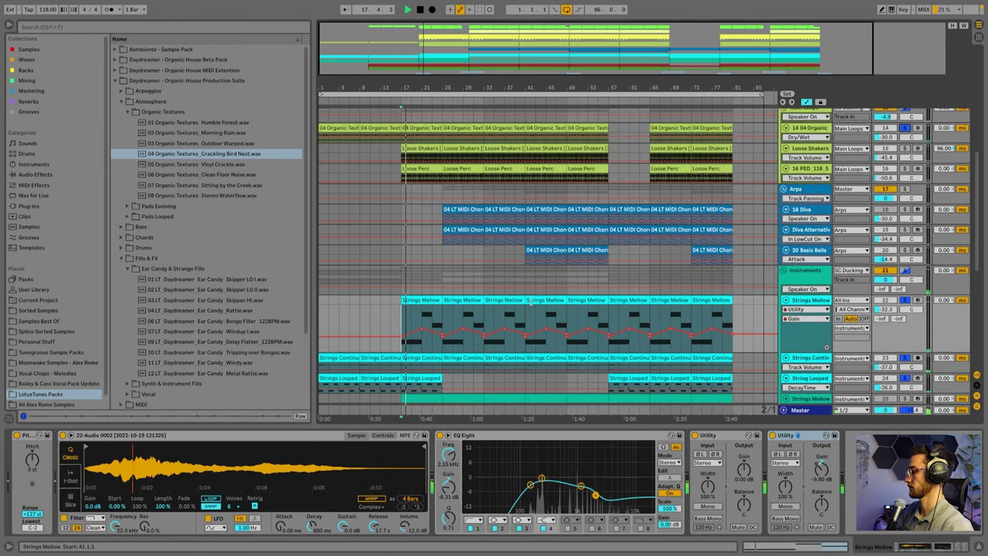
scroll(430, 252, down, 2)
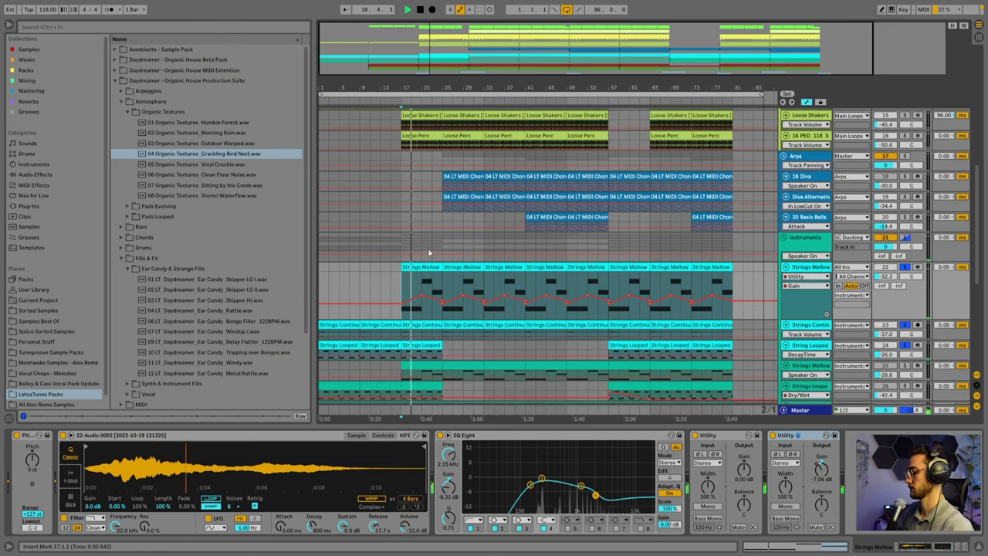
click(428, 247)
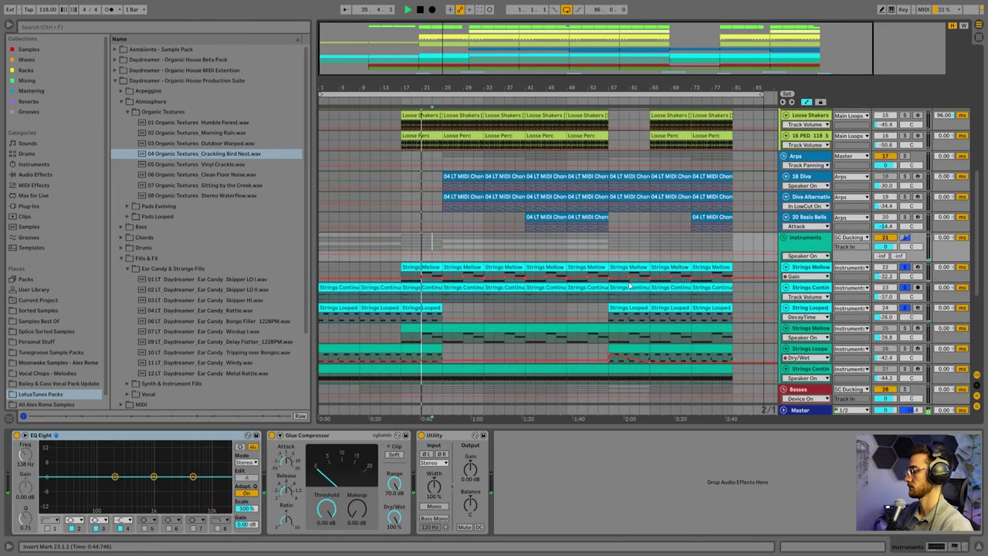
Look over the soloed texture and string tracks during playback, and select the Sub Short clip at bar 9 in the Basses group
scroll(434, 246, up, 4)
scroll(434, 246, up, 5)
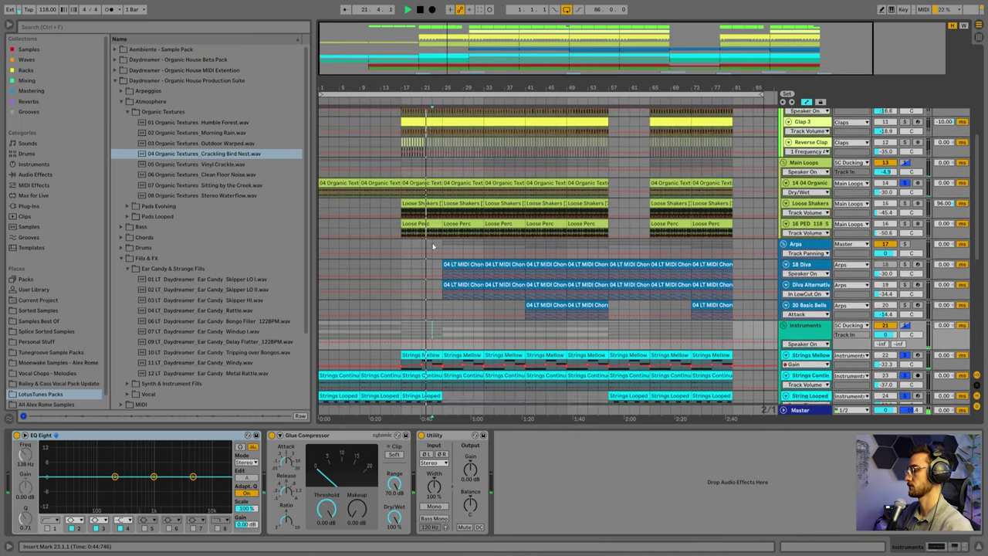
scroll(431, 266, down, 5)
scroll(431, 265, down, 2)
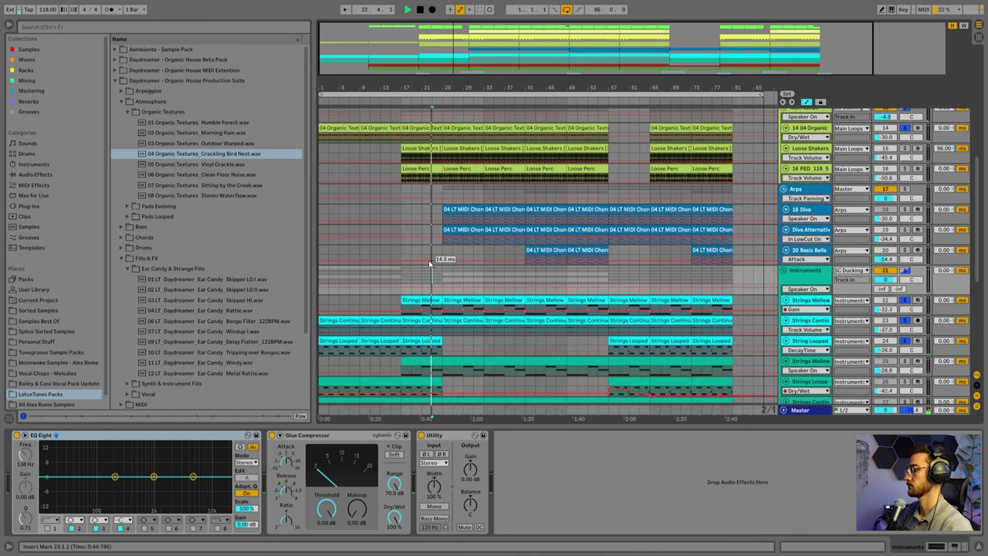
scroll(429, 264, down, 1)
scroll(433, 259, down, 1)
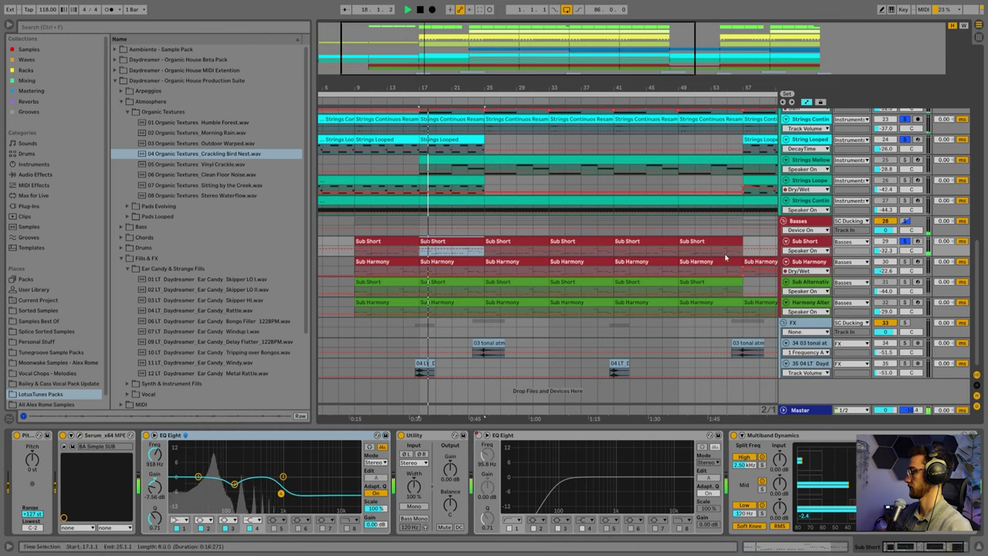
click(375, 241)
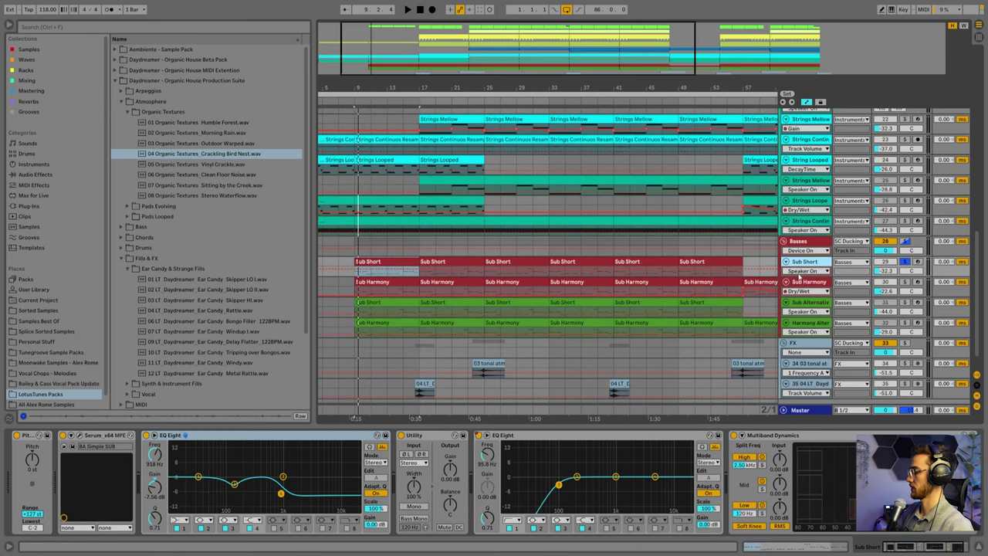
scroll(801, 278, down, 1)
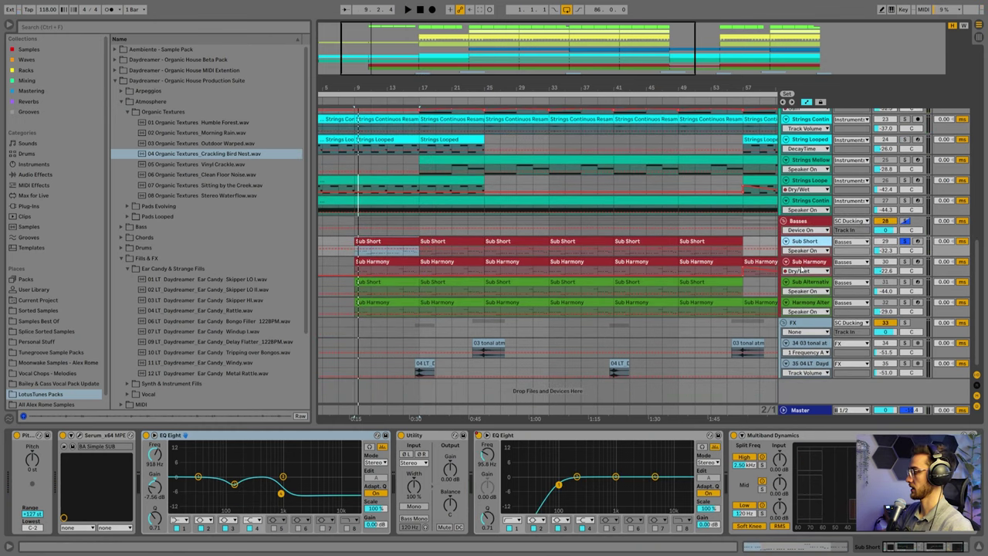
Compare the device chains of Sub Short, Sub Harmony, Sub Alternative and Harmony Alternative, finishing with the Sub Short track
click(803, 263)
click(807, 283)
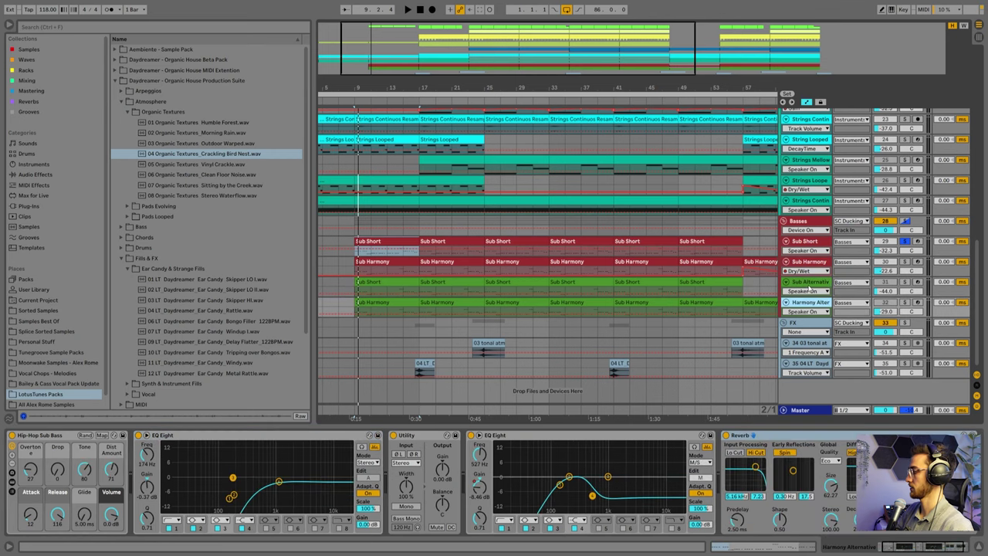
click(807, 302)
click(807, 283)
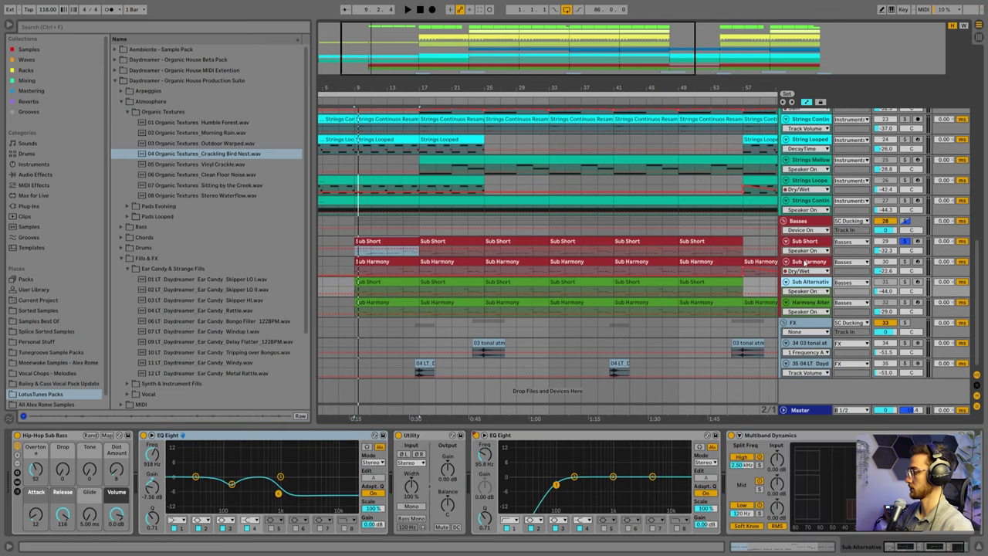
click(807, 262)
click(806, 242)
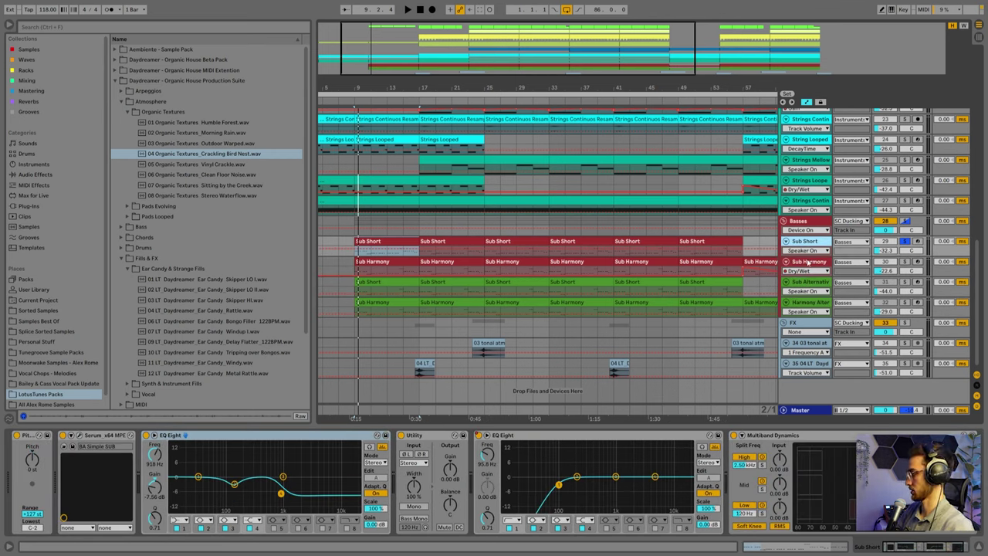
click(807, 263)
click(807, 282)
click(807, 301)
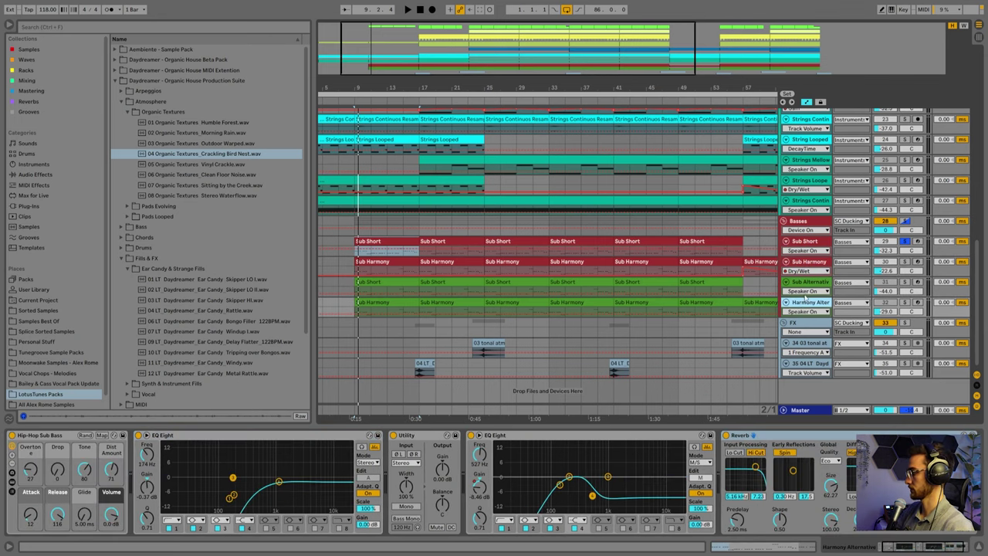
click(808, 282)
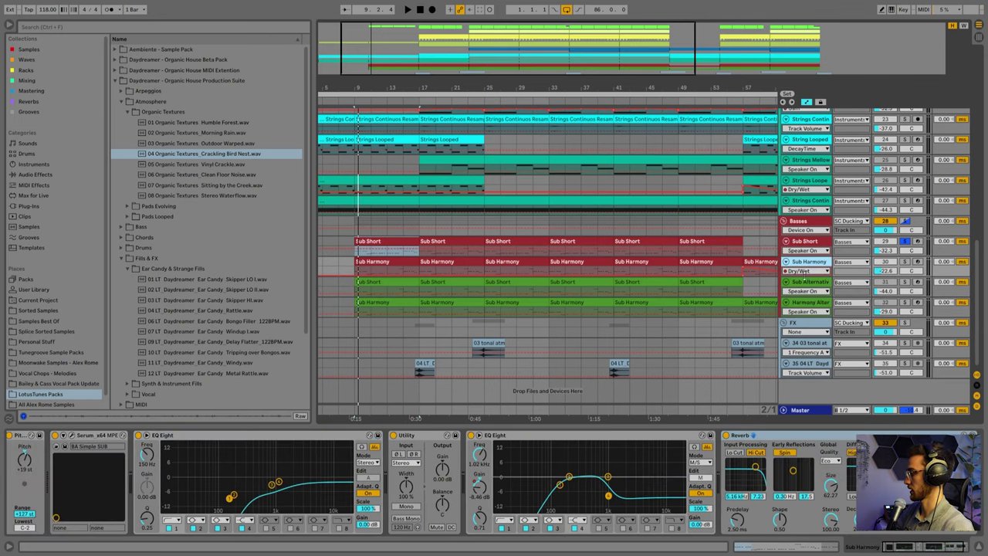
click(803, 303)
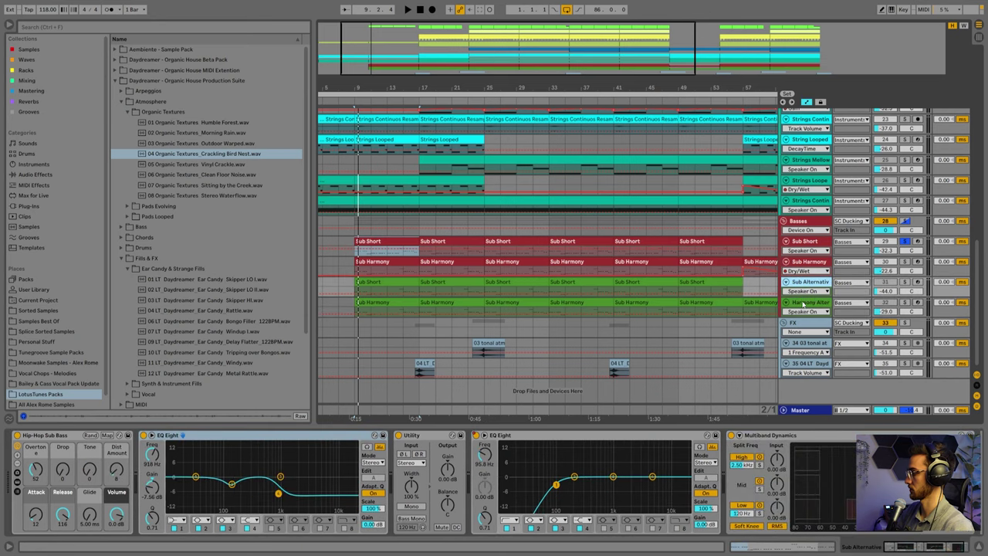
click(804, 244)
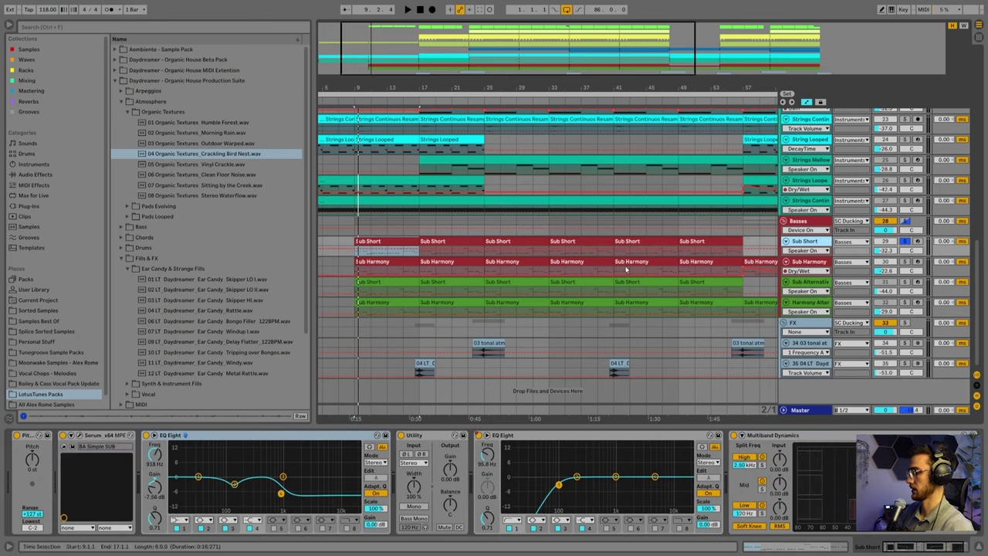
Inspect Sub Short's Serum patch, duplicate the track, and initialise the Serum preset on the copy
click(79, 437)
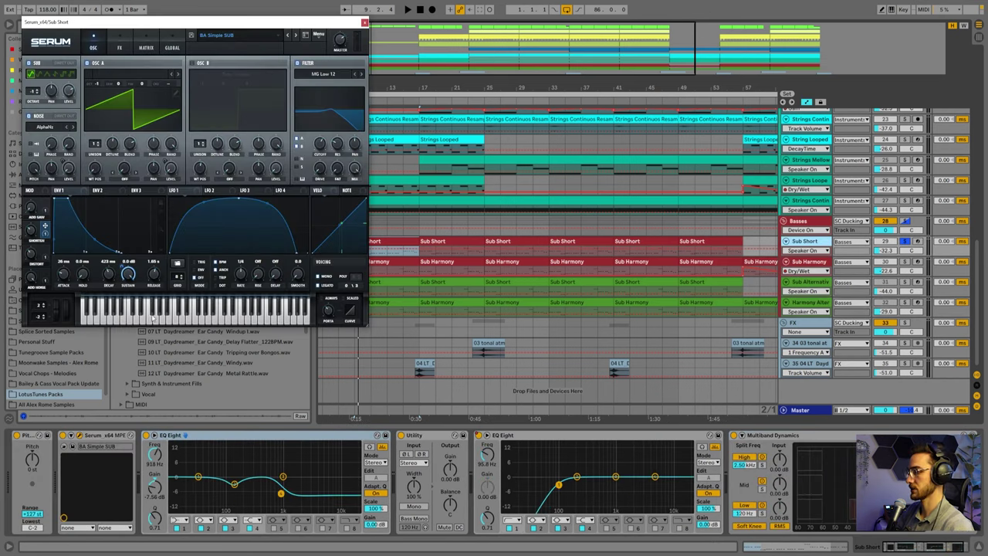
click(805, 243)
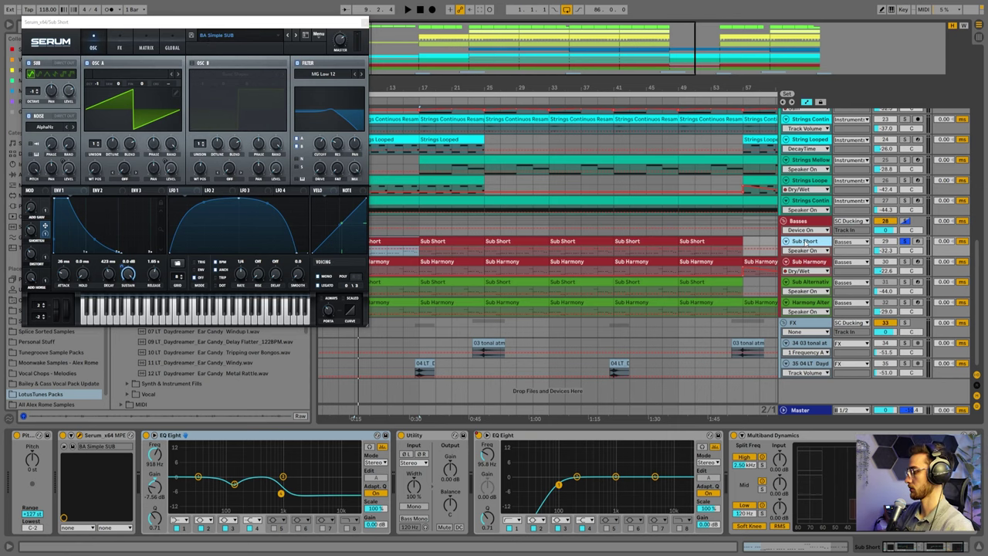
key(ctrl+d)
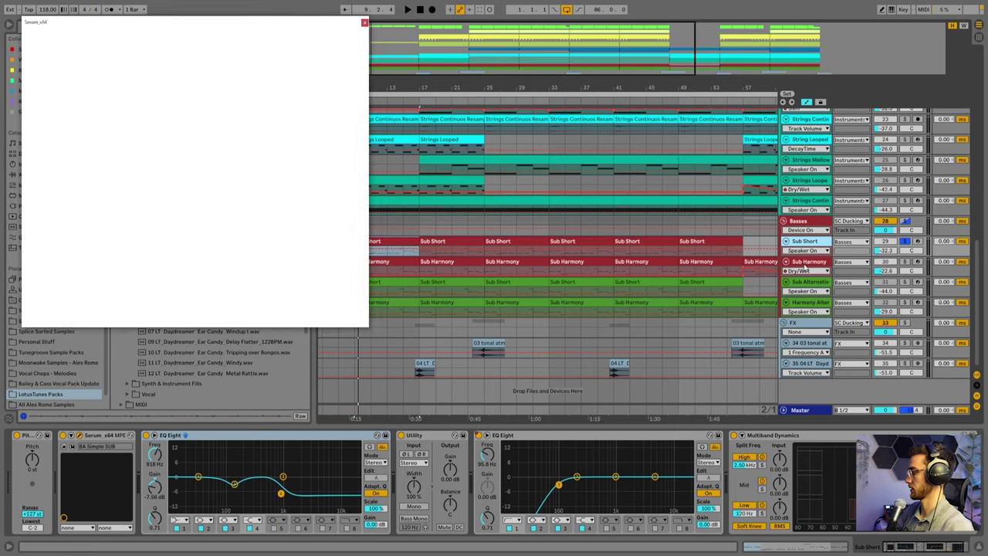
drag(923, 549, 933, 548)
click(936, 548)
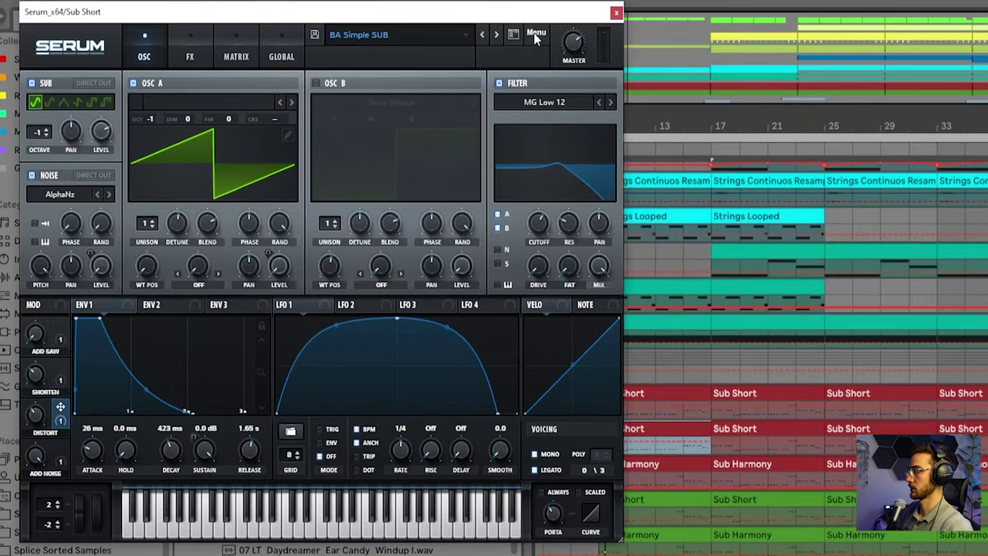
click(463, 33)
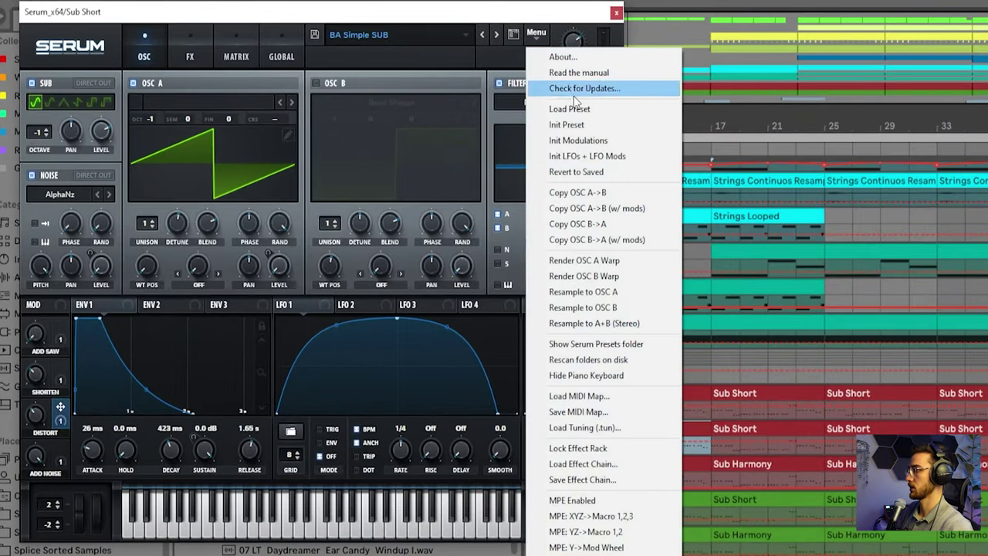
click(571, 125)
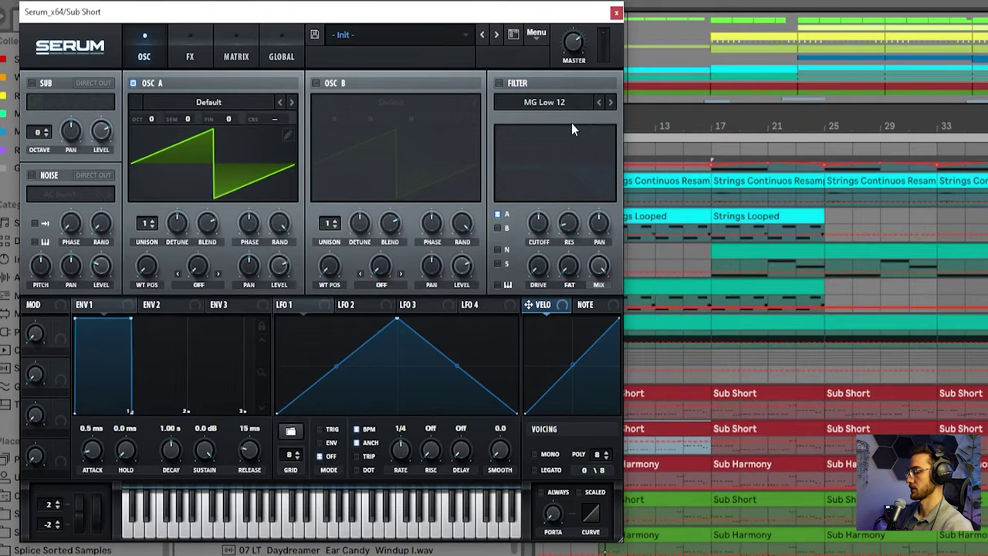
Enable Serum's sub and noise oscillators, and set both the sub and Osc A to octave -1
click(32, 82)
drag(38, 129, 40, 139)
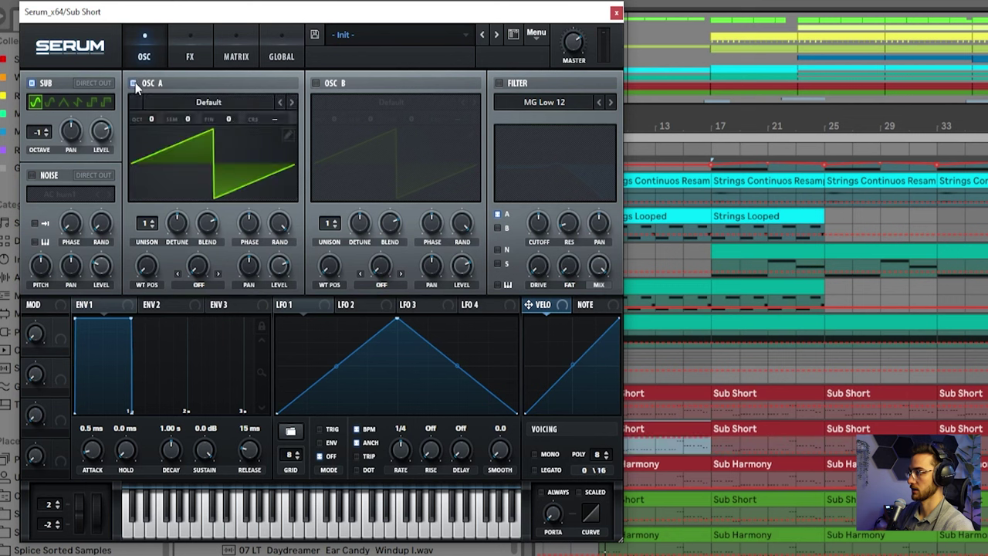
drag(152, 124, 152, 140)
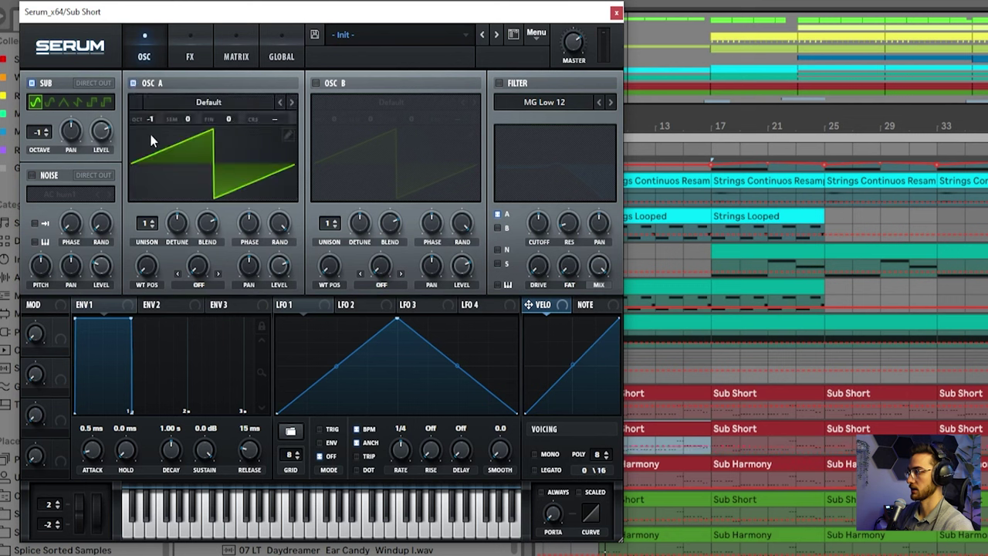
click(31, 176)
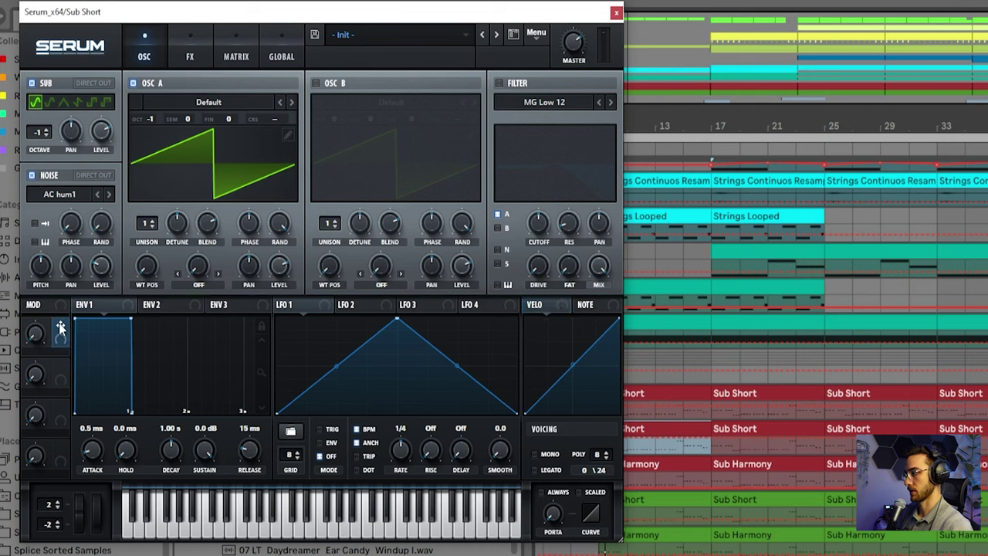
Turn the Osc A and noise levels down to zero, assigning Macro 1 to the Osc A level and Macro 2 to the noise level
drag(270, 272, 270, 302)
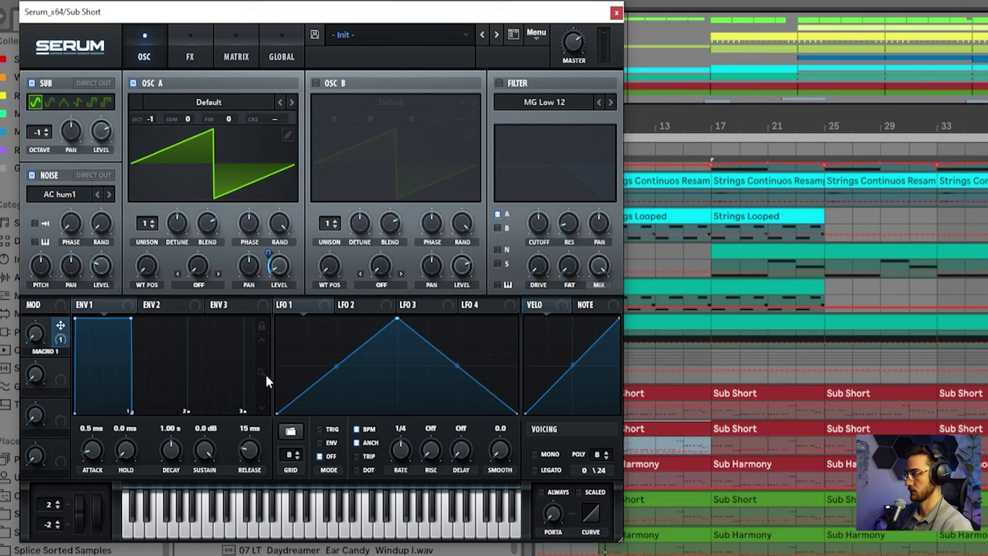
drag(271, 257, 282, 197)
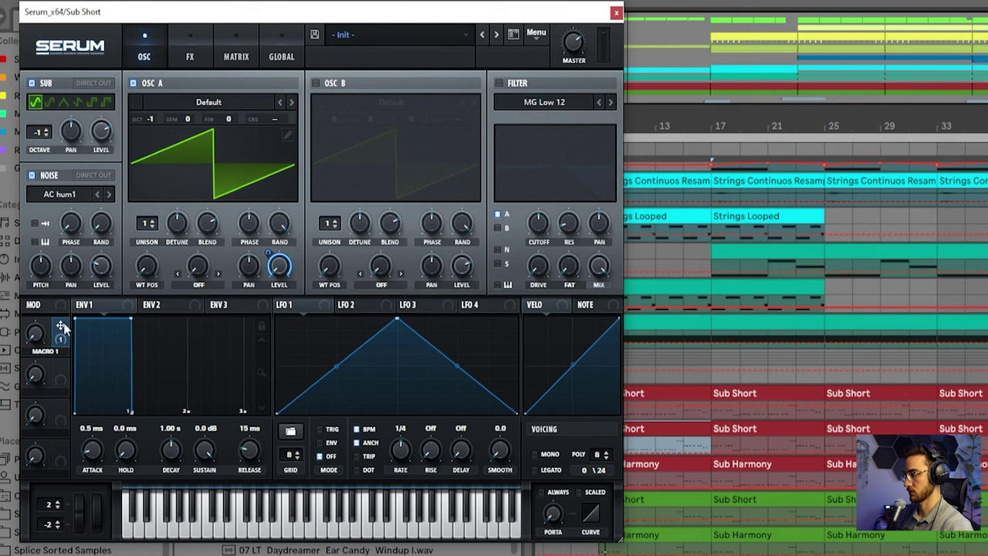
drag(105, 265, 102, 265)
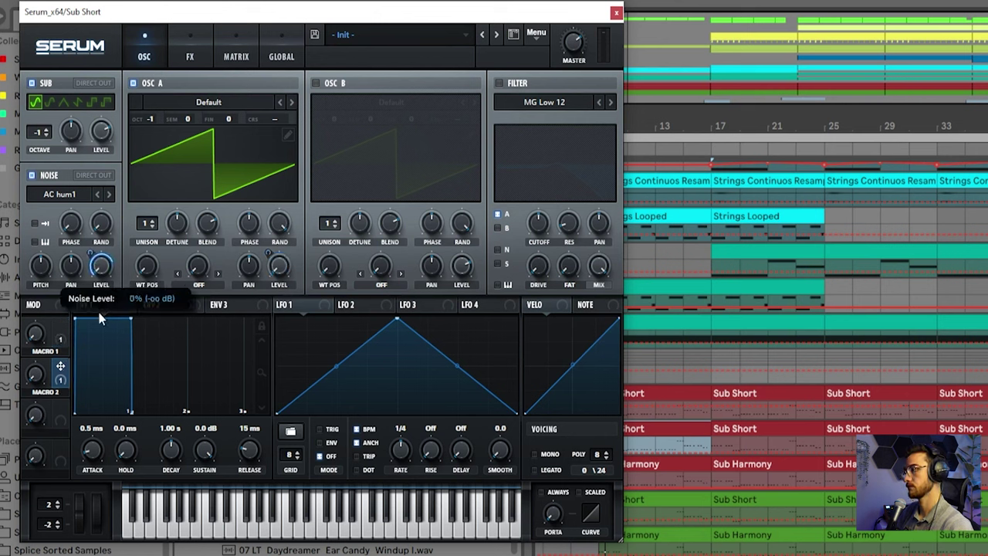
drag(100, 222, 100, 222)
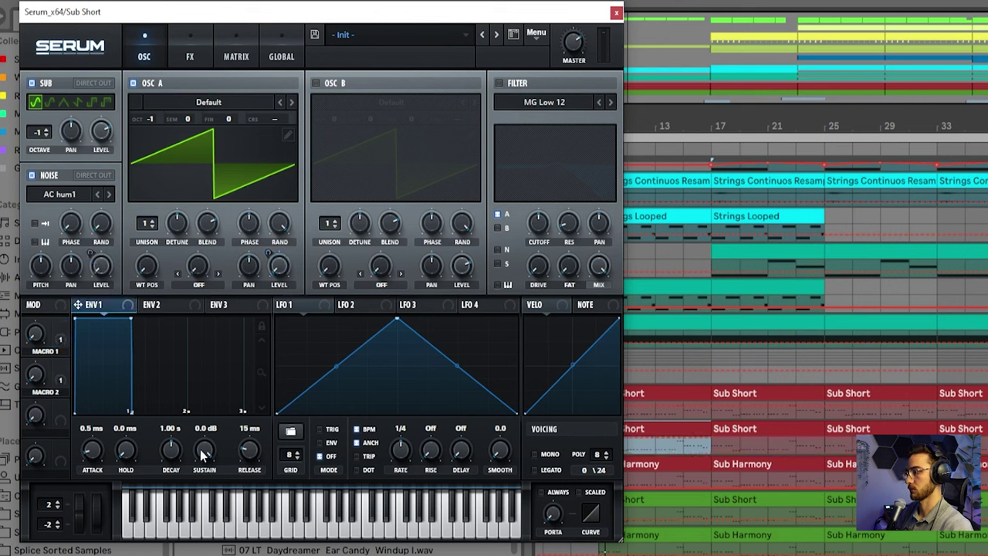
Shape Envelope 1 with a 799 ms decay, -7.7 dB sustain and 663 ms release
drag(180, 451, 177, 444)
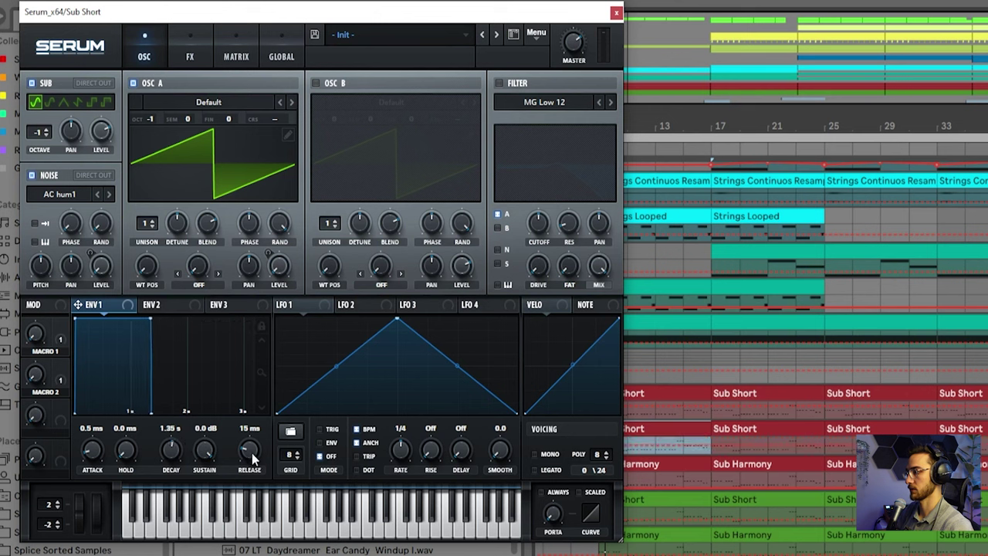
drag(249, 456, 249, 429)
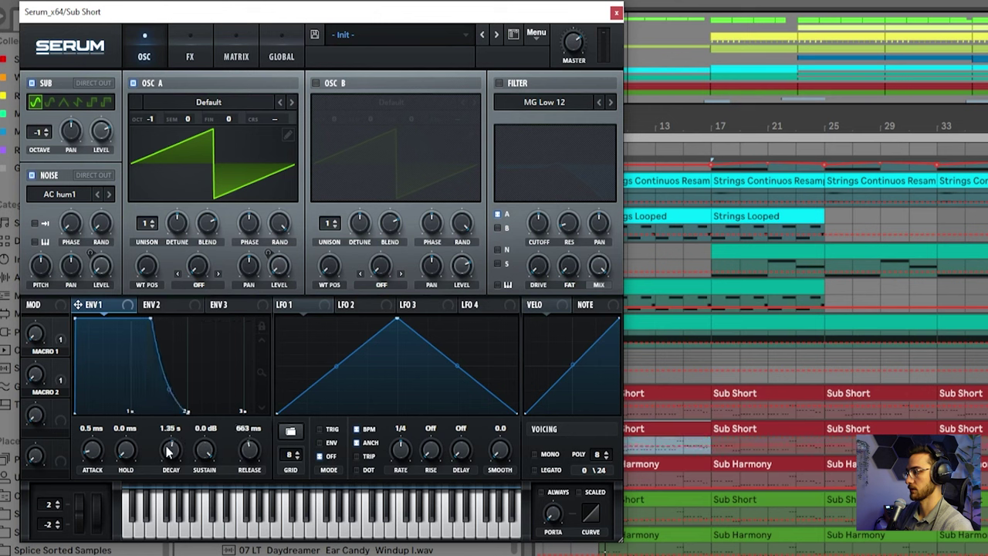
drag(169, 452, 207, 516)
drag(184, 455, 178, 457)
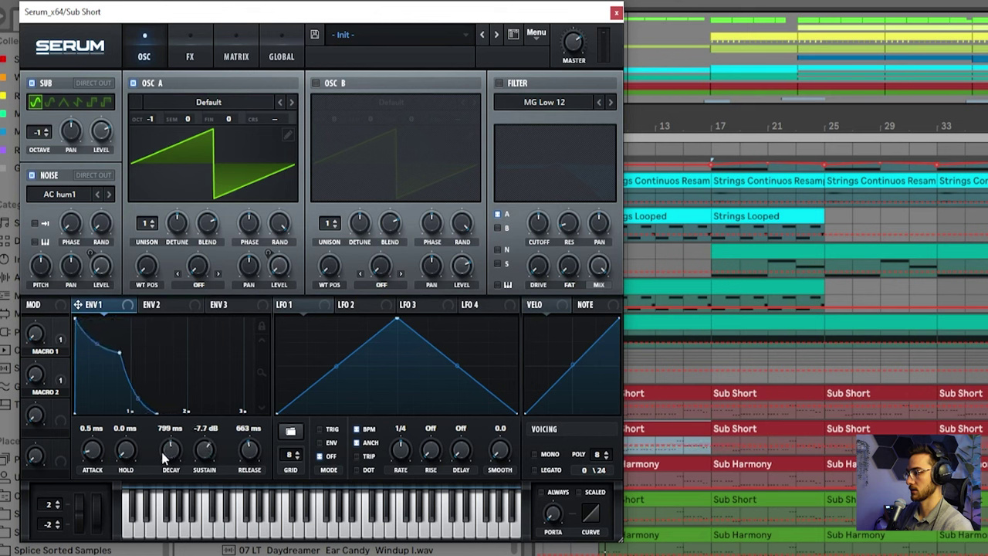
Enable Serum's Tube distortion, set its drive to about 9%, and assign Macro 3 to the drive
click(57, 374)
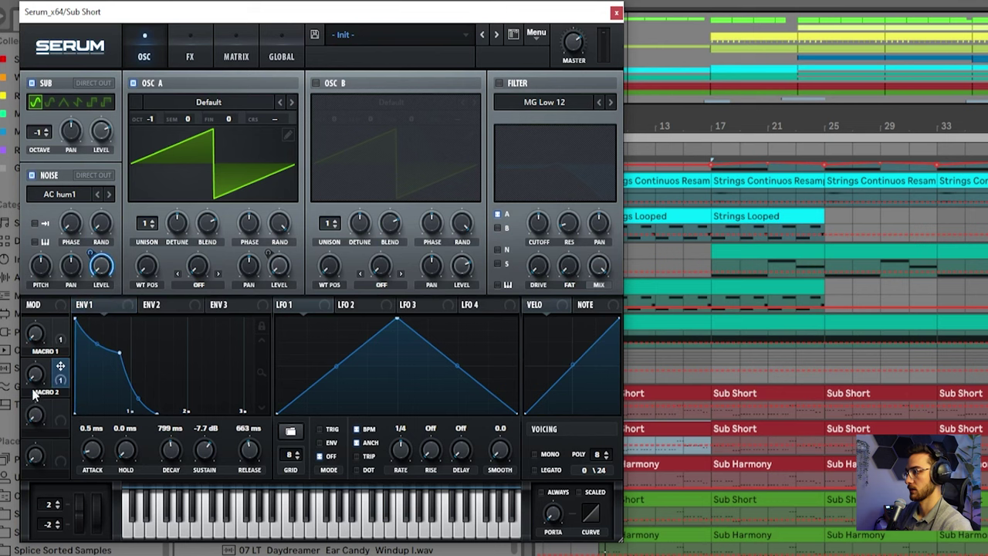
click(185, 51)
click(40, 108)
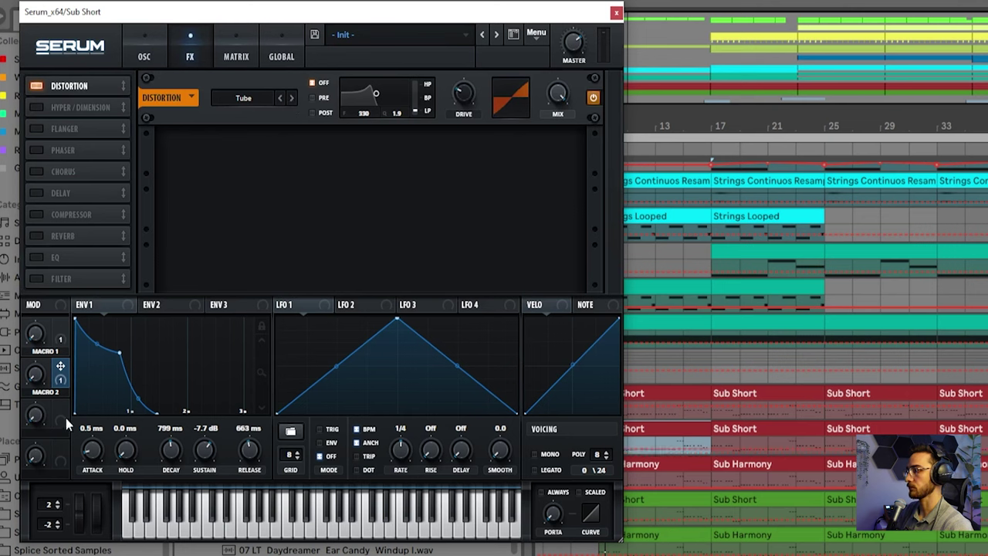
drag(463, 95, 462, 91)
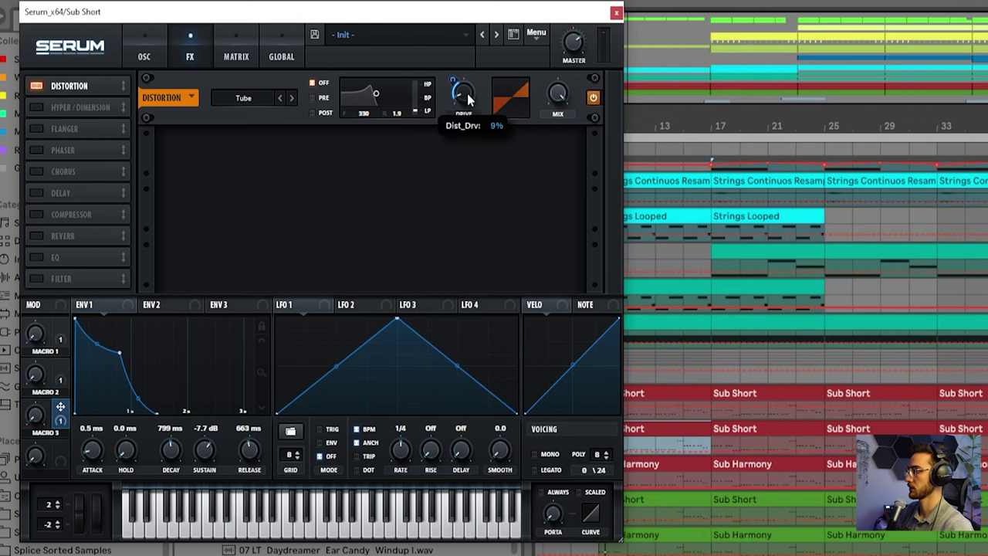
Enable the MG Low 12 filter on Osc A and raise its resonance slightly
click(147, 58)
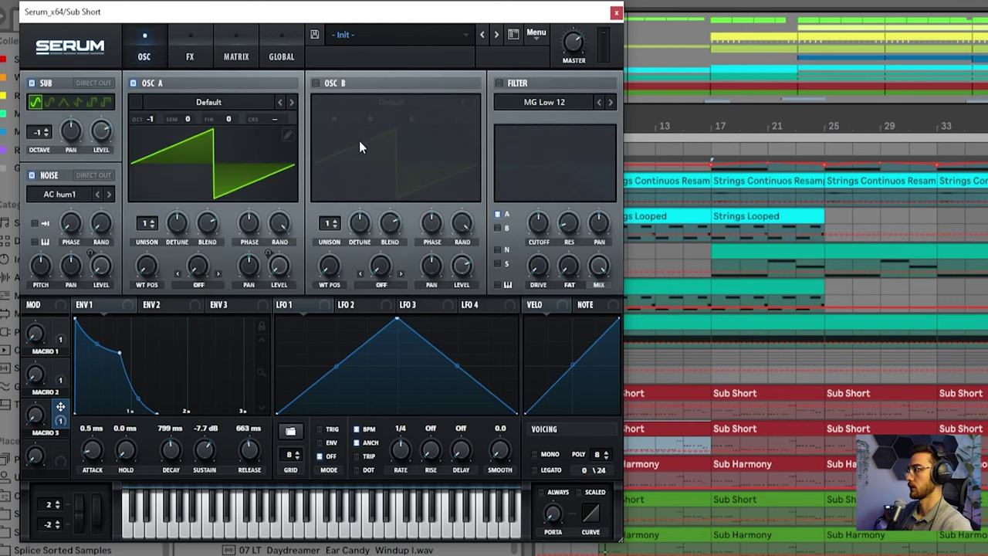
click(499, 83)
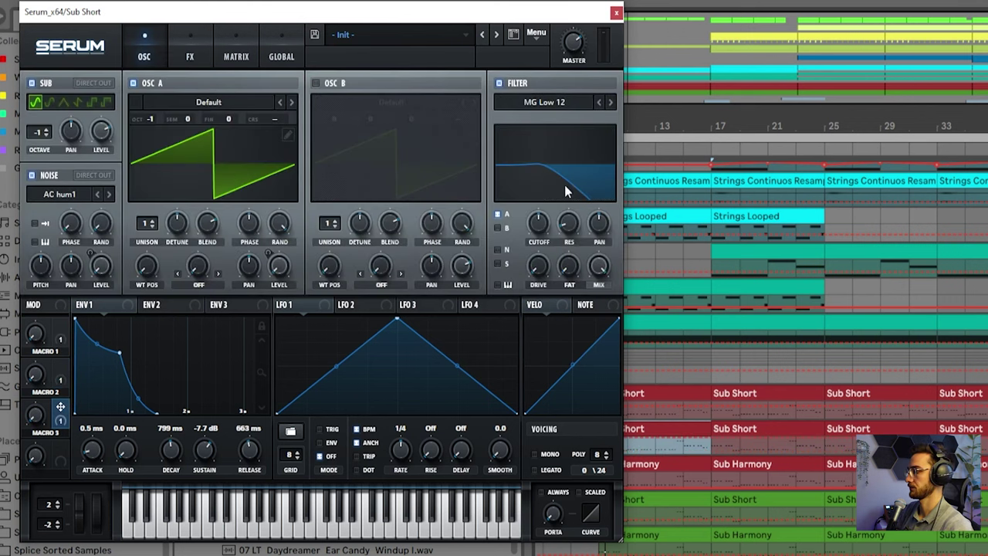
drag(570, 227, 577, 194)
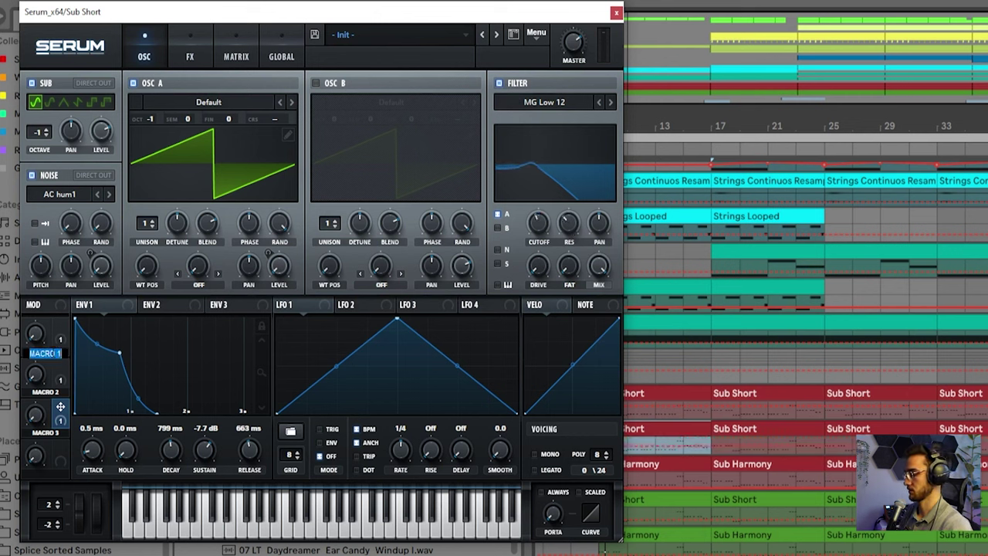
Rename Serum's first three macros Add Saw, Add Noise and Distort
text(Add Sa)
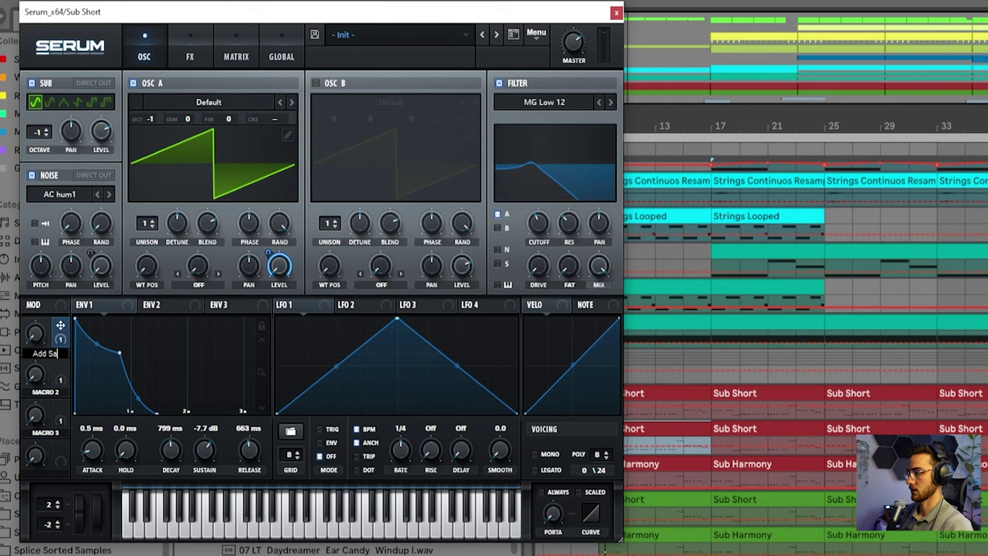
text(w)
key(Return)
double_click(44, 392)
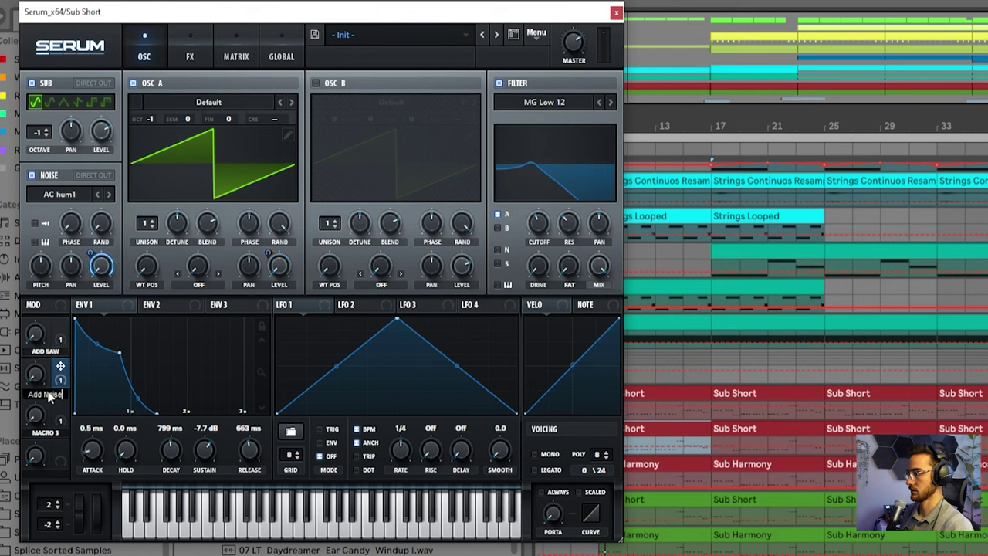
key(Return)
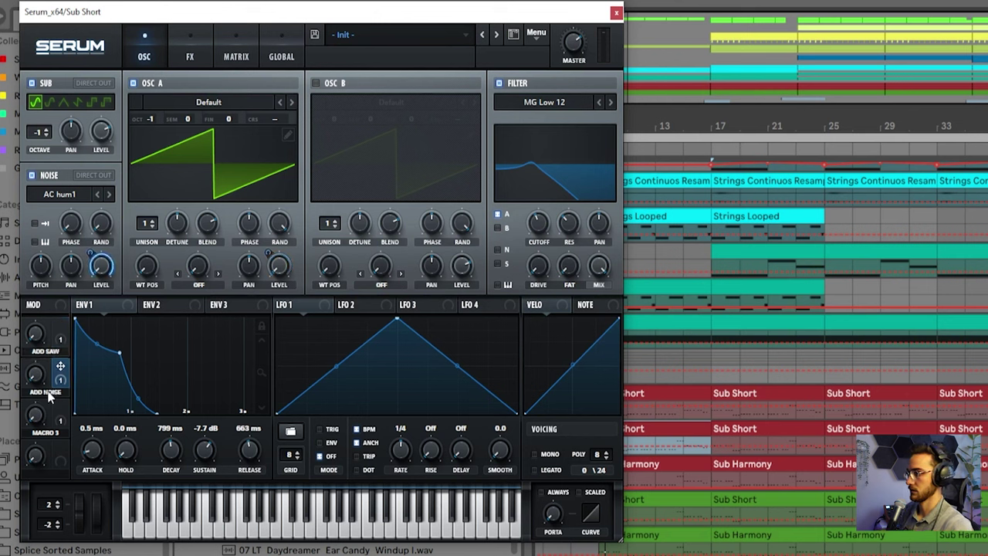
double_click(46, 433)
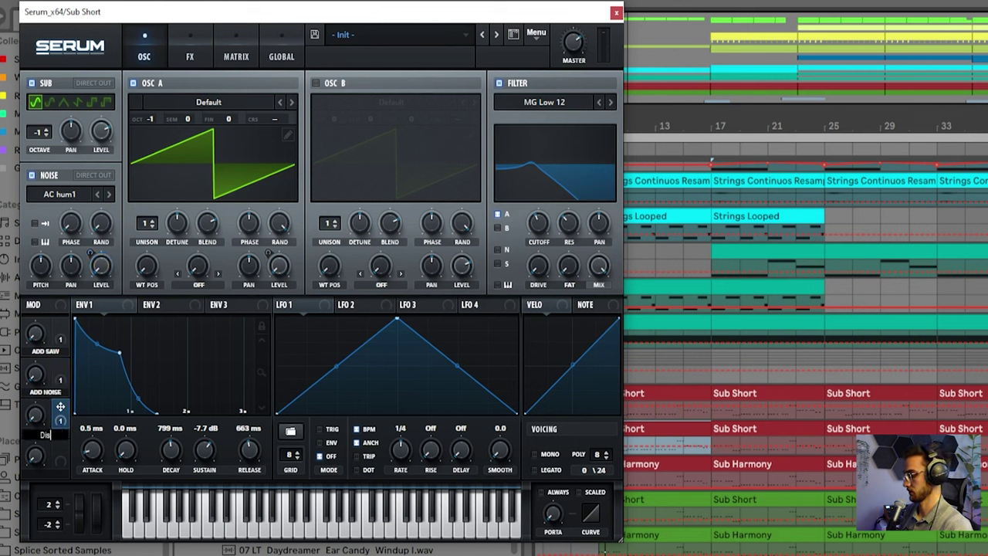
text(Distor)
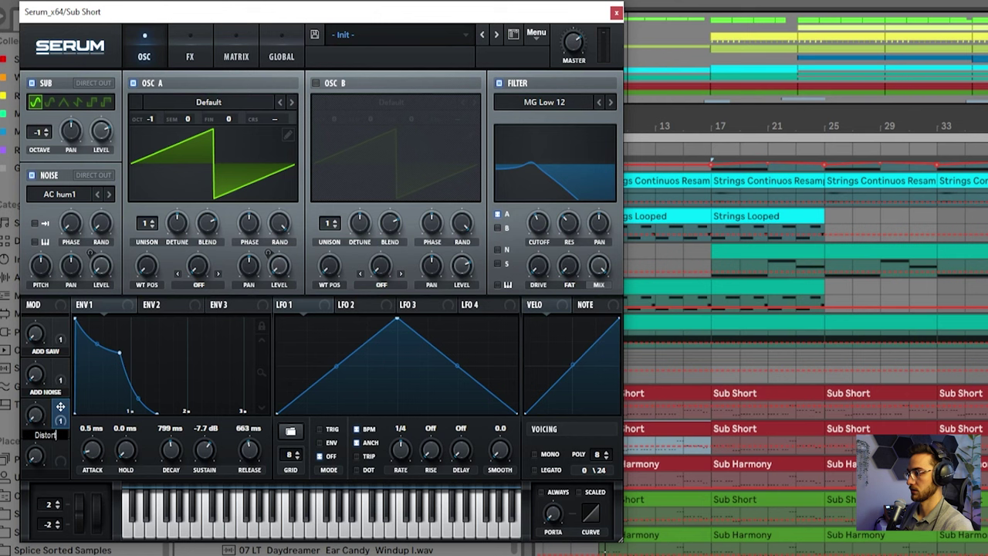
text(t)
key(Return)
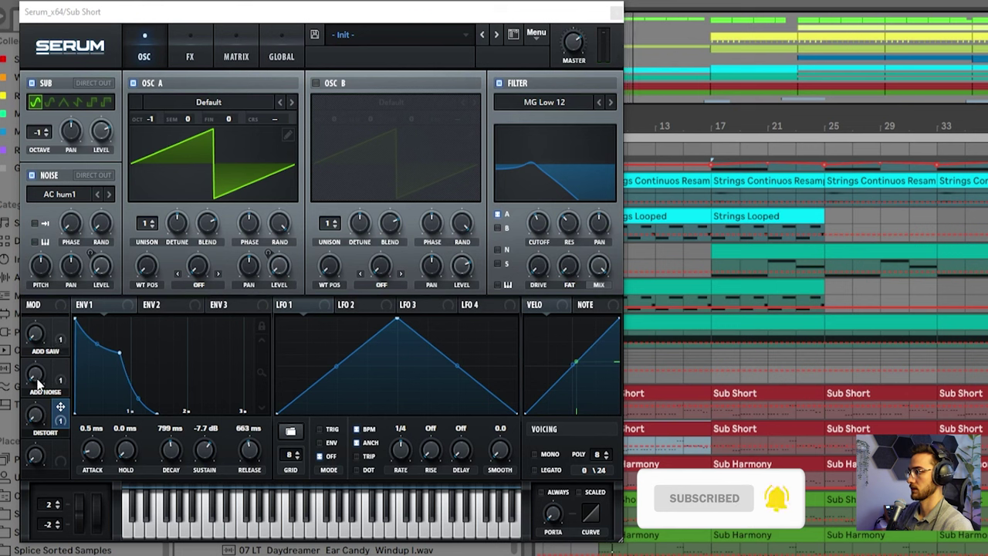
Adjust the Distort macro and shorten Envelope 1 to a 230 ms decay and 362 ms release
mouse_move(37, 378)
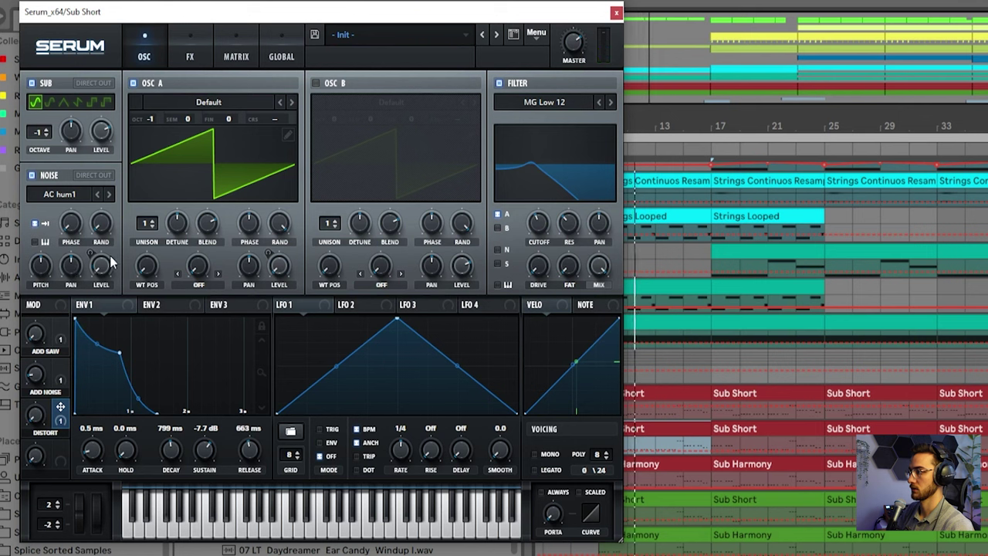
mouse_move(36, 414)
mouse_down()
mouse_move(35, 377)
mouse_move(70, 265)
mouse_move(48, 430)
mouse_up()
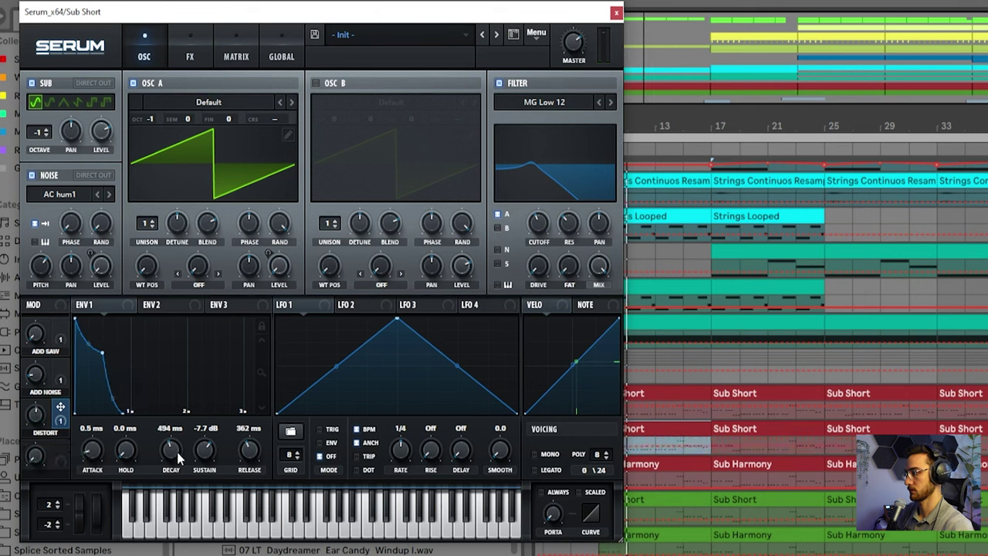
mouse_move(176, 452)
mouse_down()
mouse_move(179, 443)
mouse_move(174, 464)
mouse_move(174, 454)
mouse_up()
Raise the MG Low 12 cutoff with noise and sub routed through the filter, and try the Add Saw macro up and back down
mouse_move(532, 228)
mouse_down()
mouse_move(520, 283)
mouse_move(535, 213)
mouse_up()
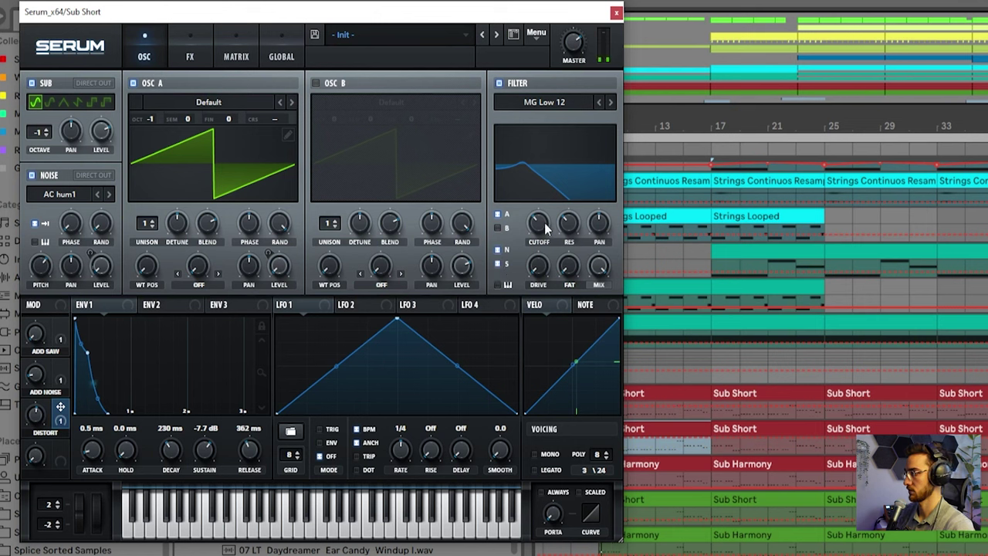
drag(532, 238, 550, 189)
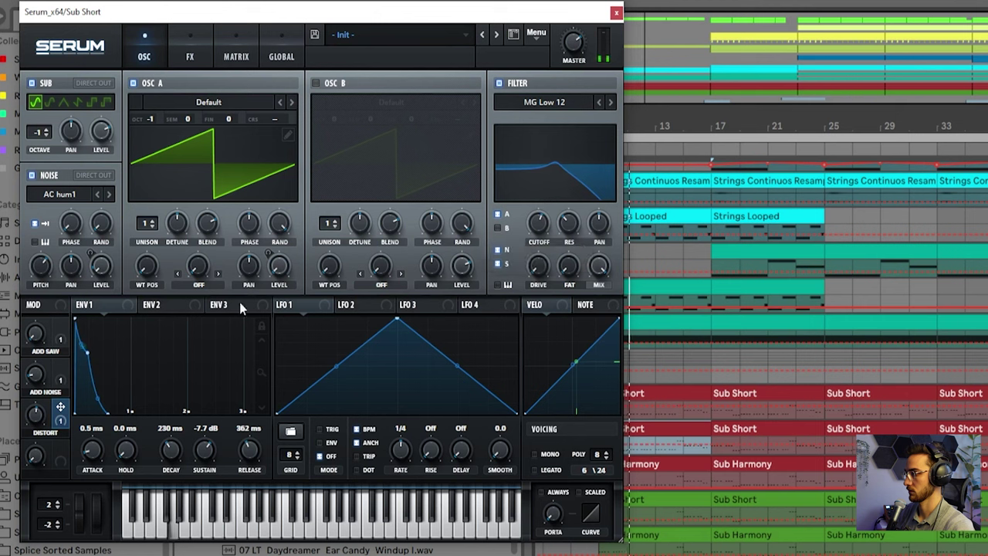
drag(44, 371, 55, 295)
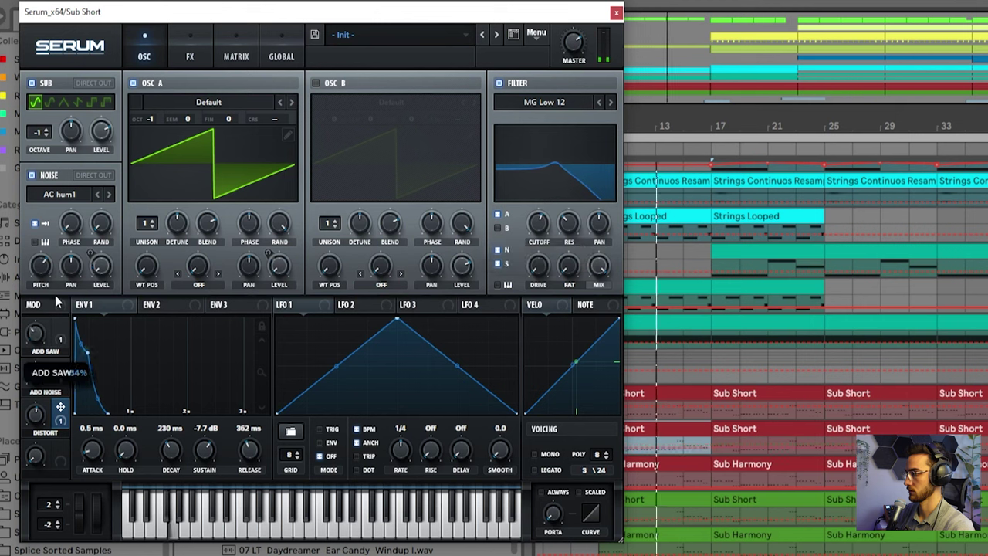
drag(42, 334, 40, 362)
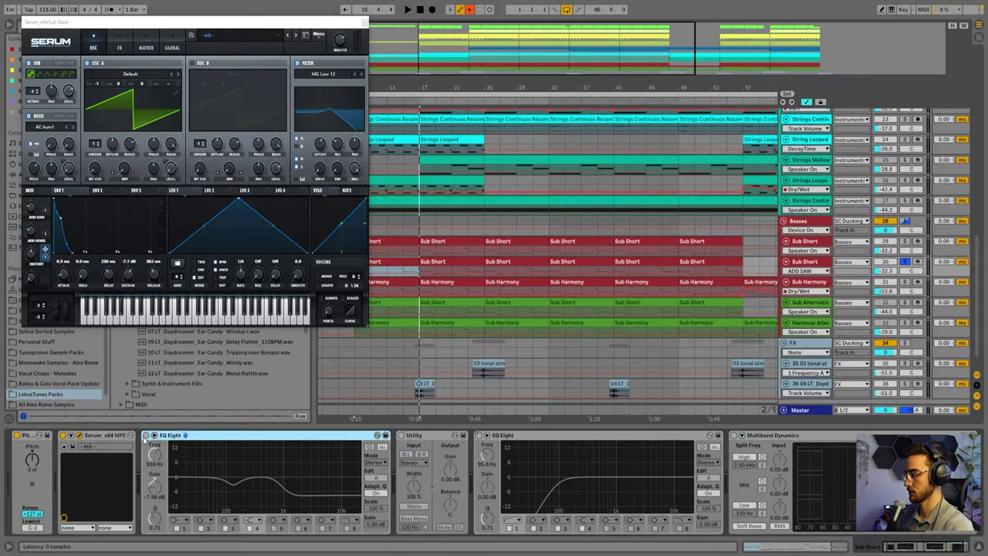
Enable the first EQ Eight and the Multiband Dynamics on the rebuilt Sub Short track, with the dynamics amount at 22%
click(146, 436)
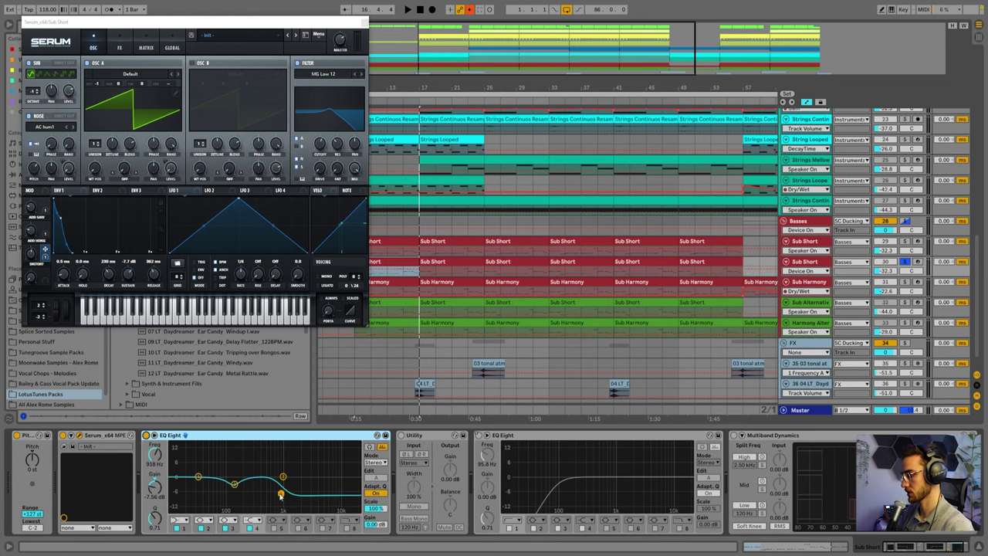
click(234, 484)
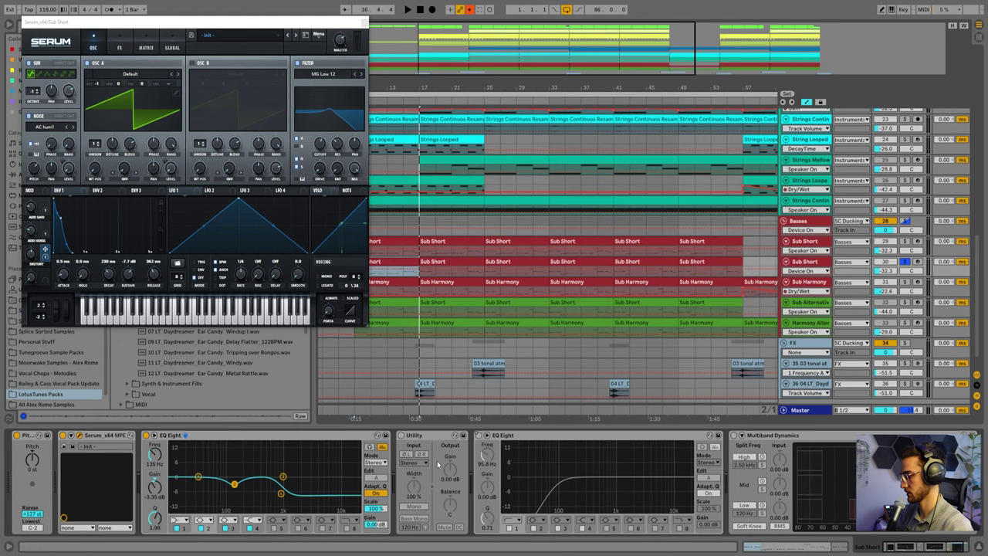
click(725, 443)
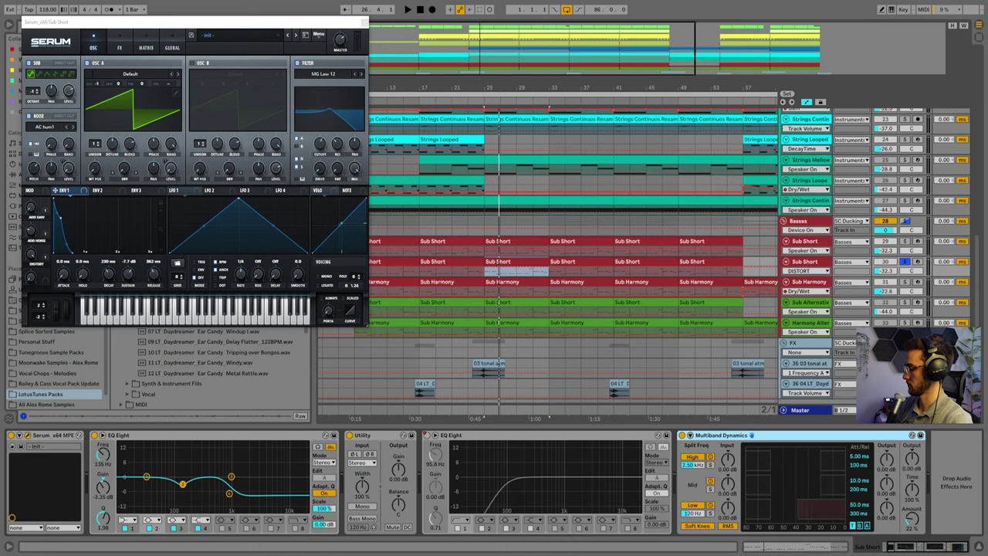
drag(912, 521, 912, 545)
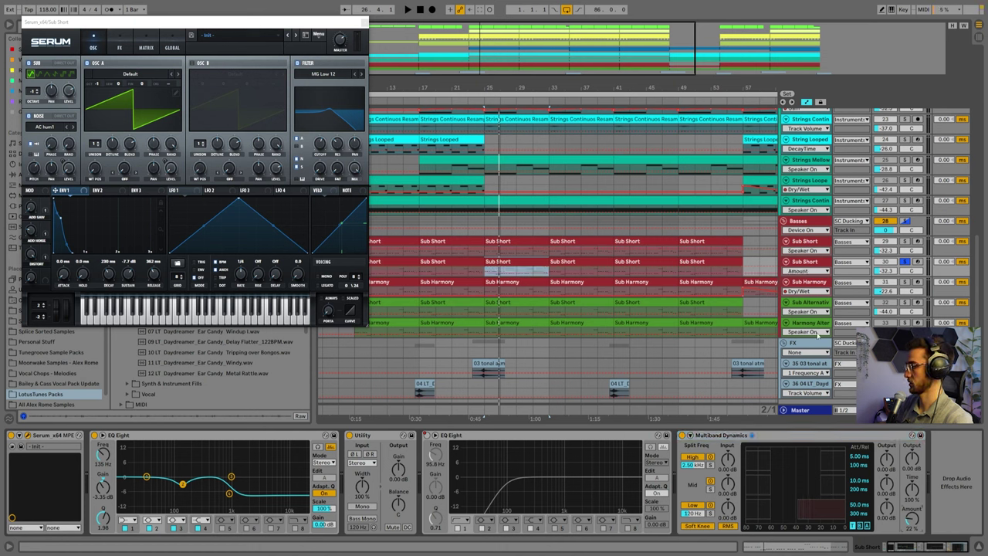
Delete the rebuilt duplicate Sub Short track and solo the original Sub Short track
click(807, 261)
key(Delete)
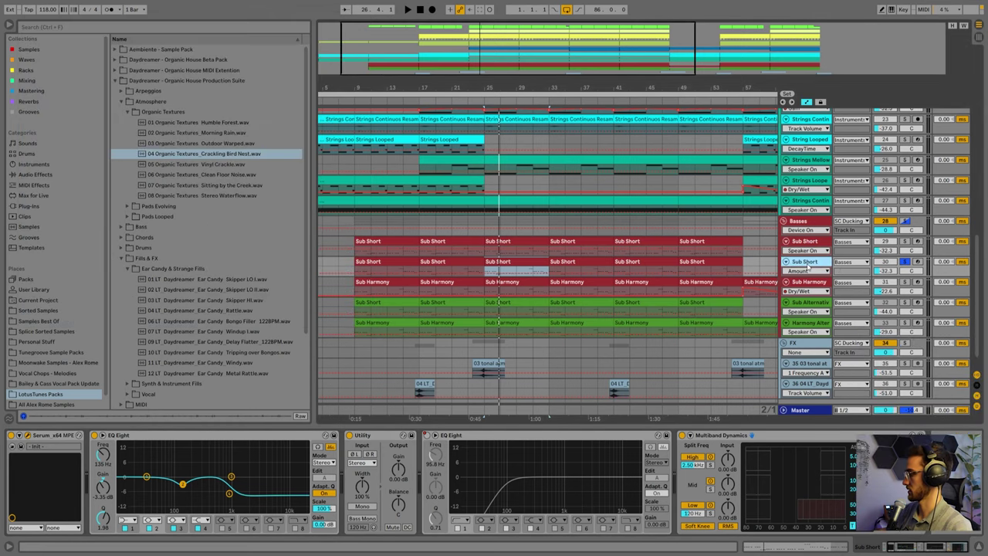
click(811, 242)
click(905, 242)
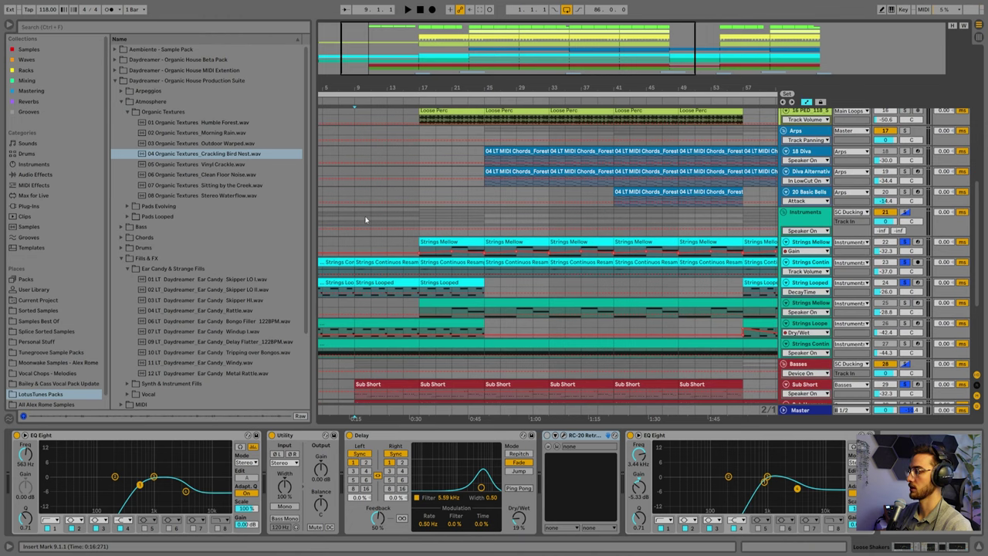
Play the soloed string and Sub Short layers from bar 9
click(354, 218)
key(space)
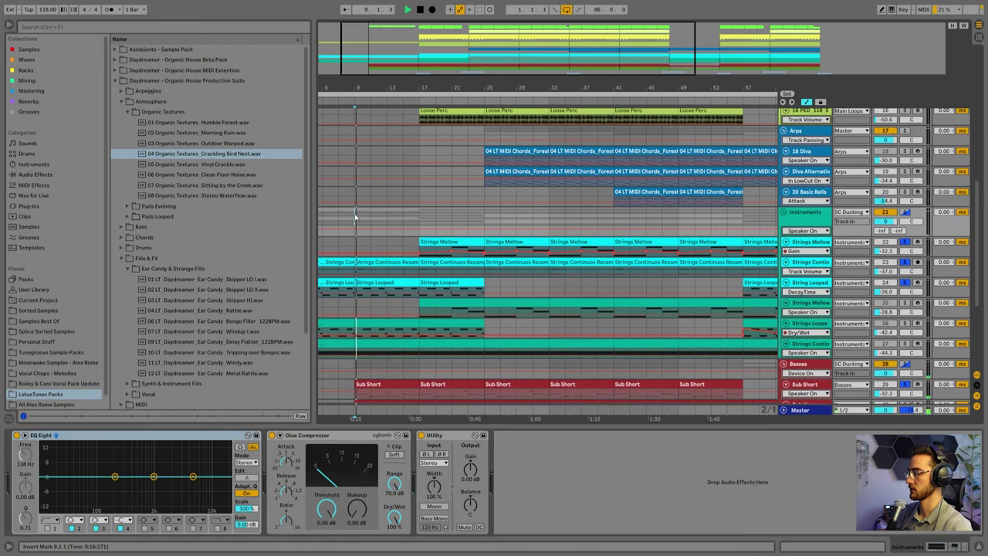
scroll(354, 219, down, 3)
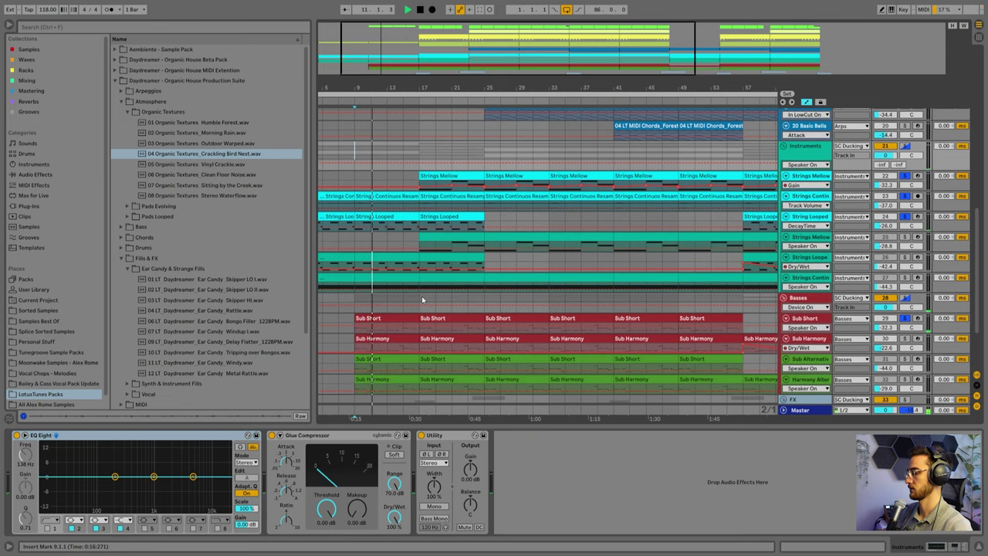
Open the Sub Short MIDI clip at bar 9, examine its bassline notes across all eight bars, and return to the device chain
click(380, 327)
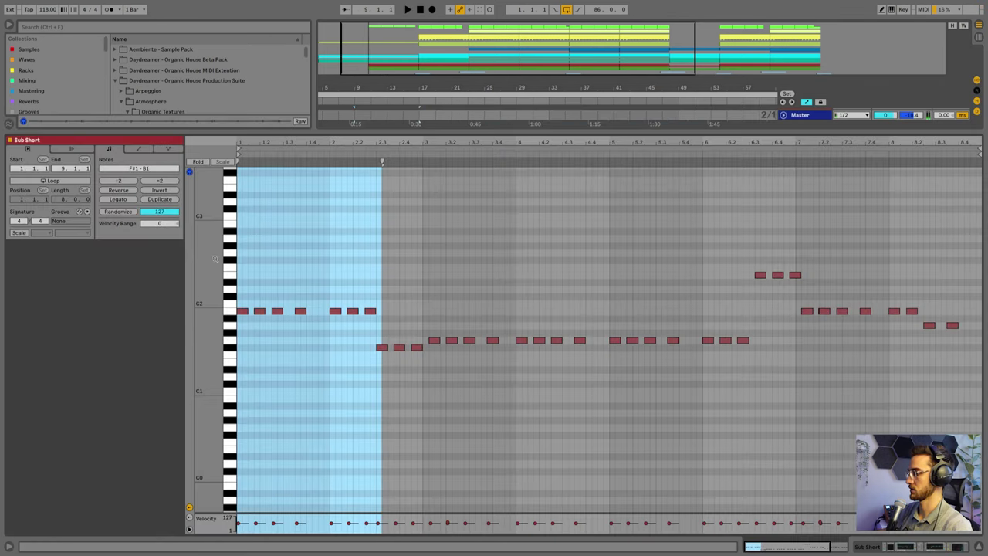
drag(211, 258, 419, 248)
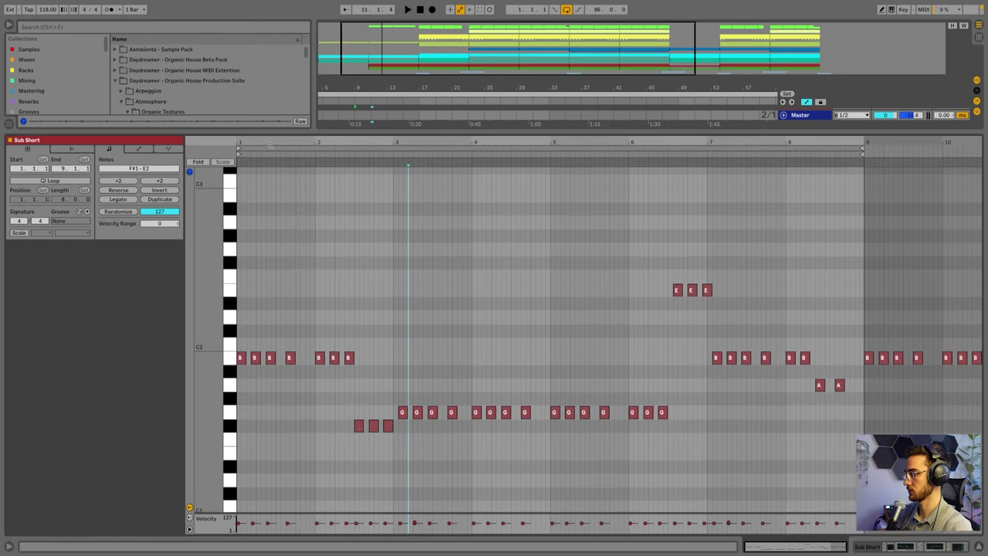
mouse_move(264, 142)
mouse_down()
mouse_move(275, 205)
mouse_move(276, 173)
mouse_up()
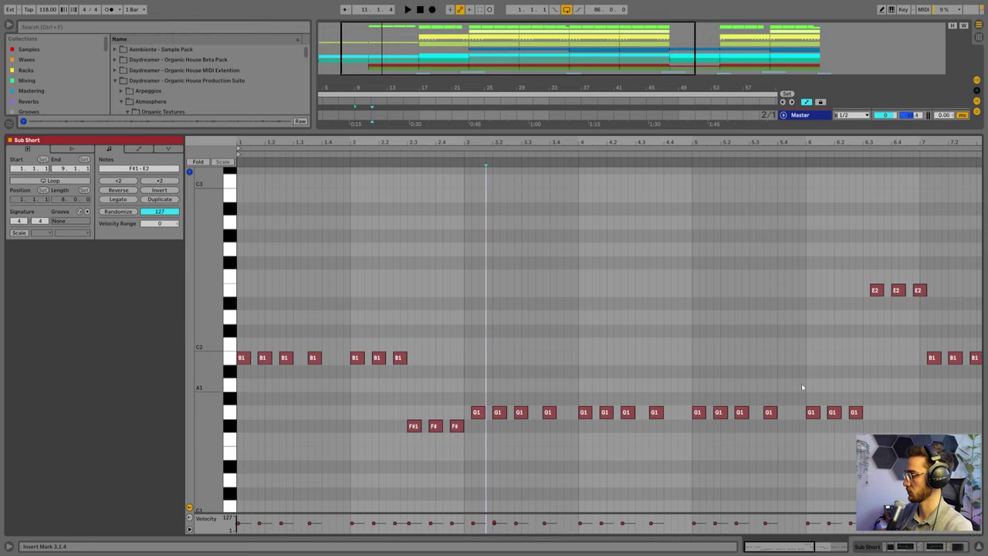
drag(807, 142, 685, 214)
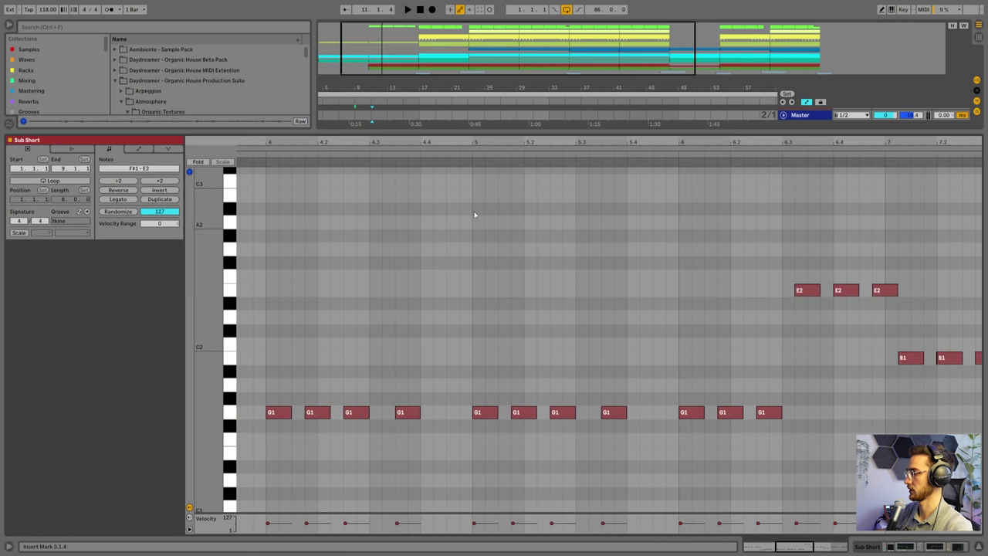
drag(479, 150, 505, 144)
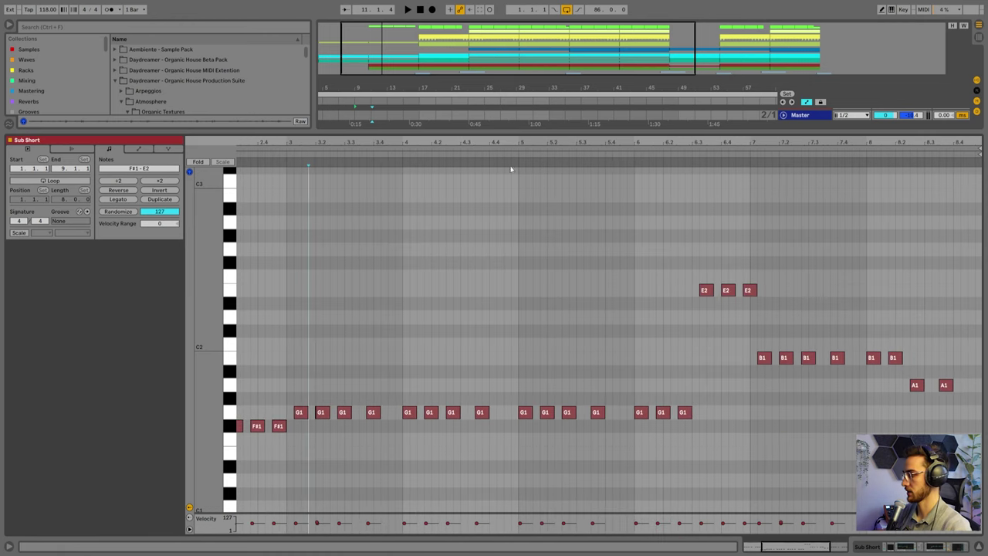
drag(437, 143, 494, 116)
key(shift+Tab)
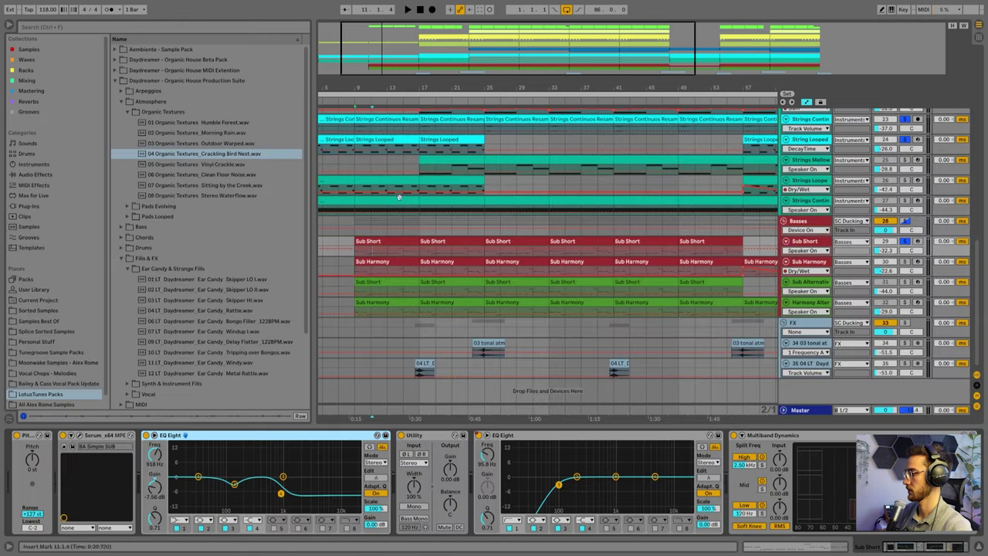
Inspect the Sub Harmony clip at bar 9 and the track's device chain
scroll(400, 196, up, 1)
click(382, 305)
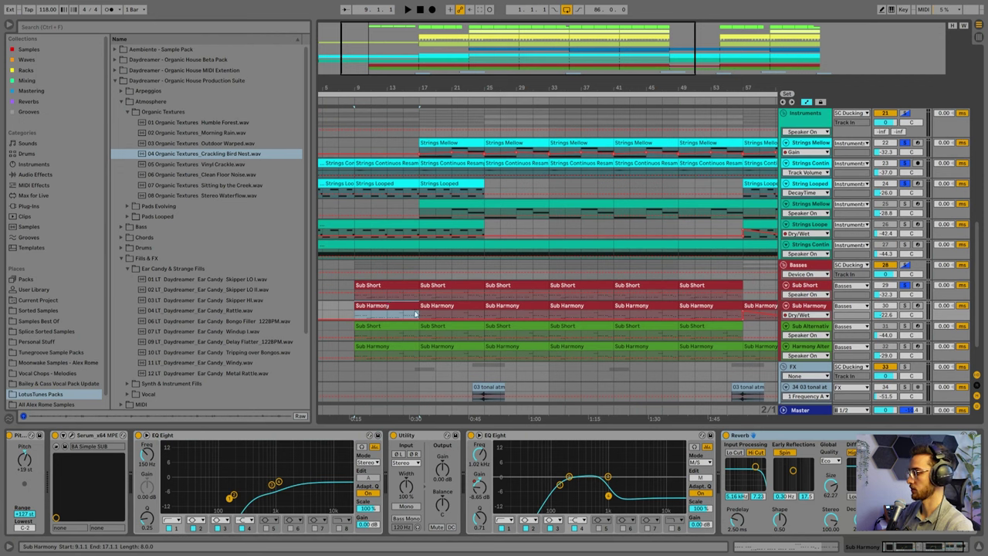
click(808, 306)
click(381, 307)
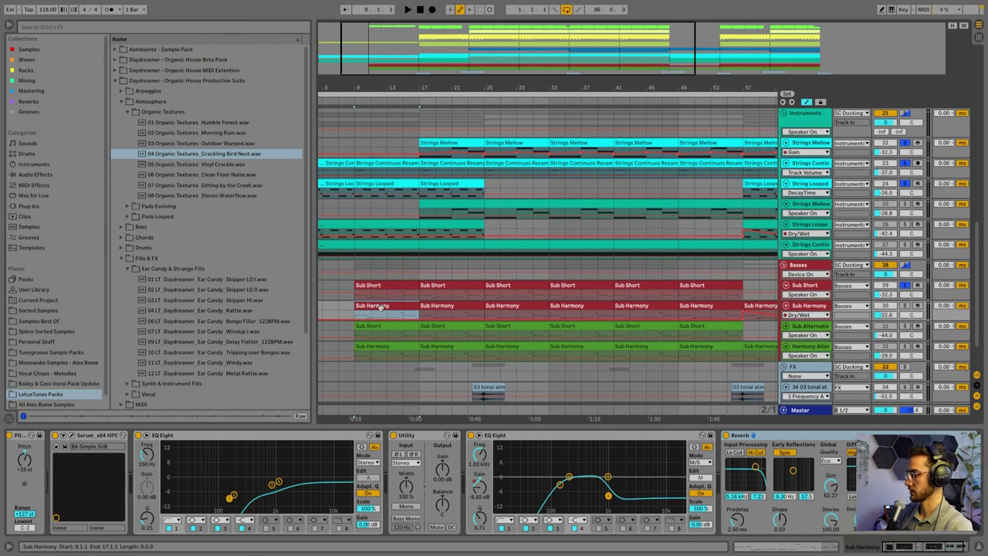
Try duplicating the Sub Short track as a harmony source, undo the duplicate, and inspect the Pitch device on Sub Harmony
click(806, 286)
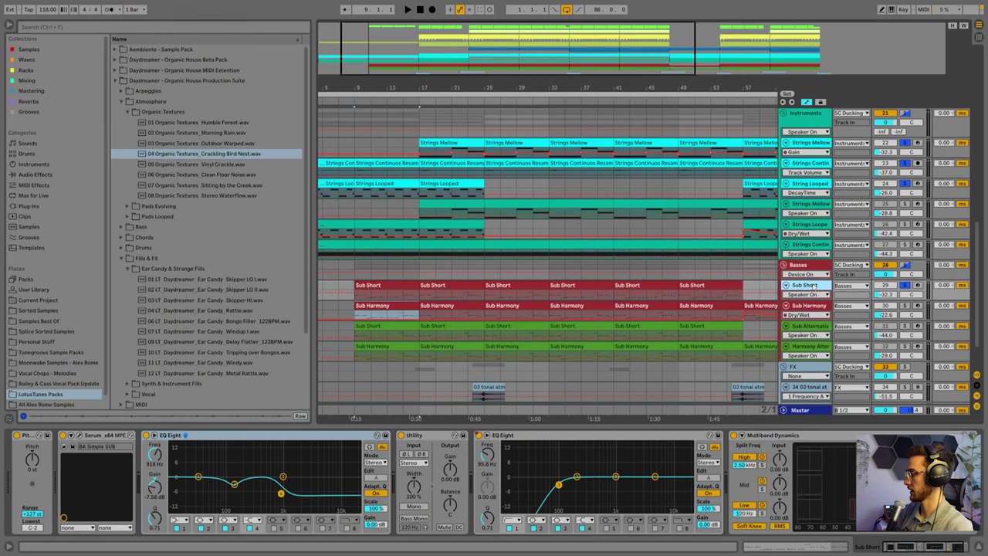
click(807, 306)
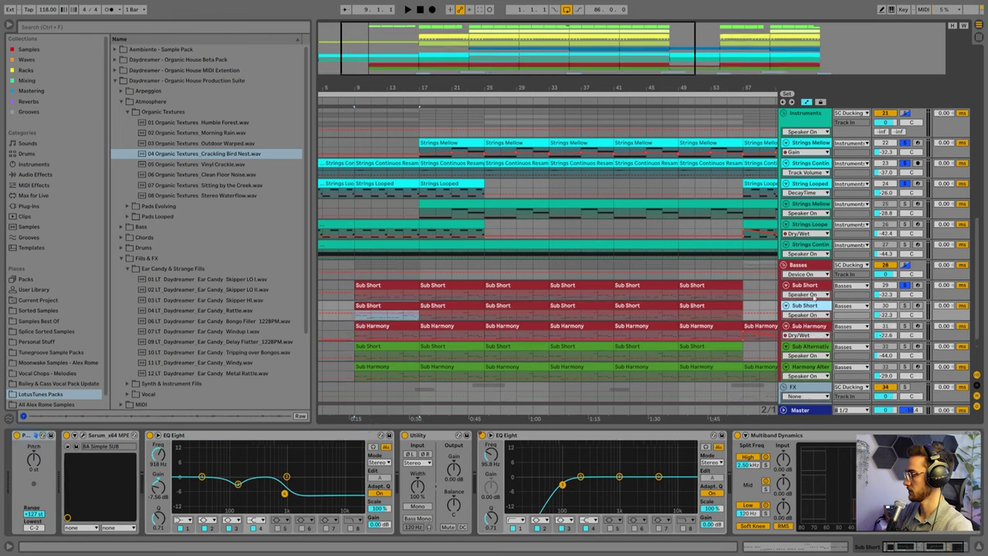
click(20, 466)
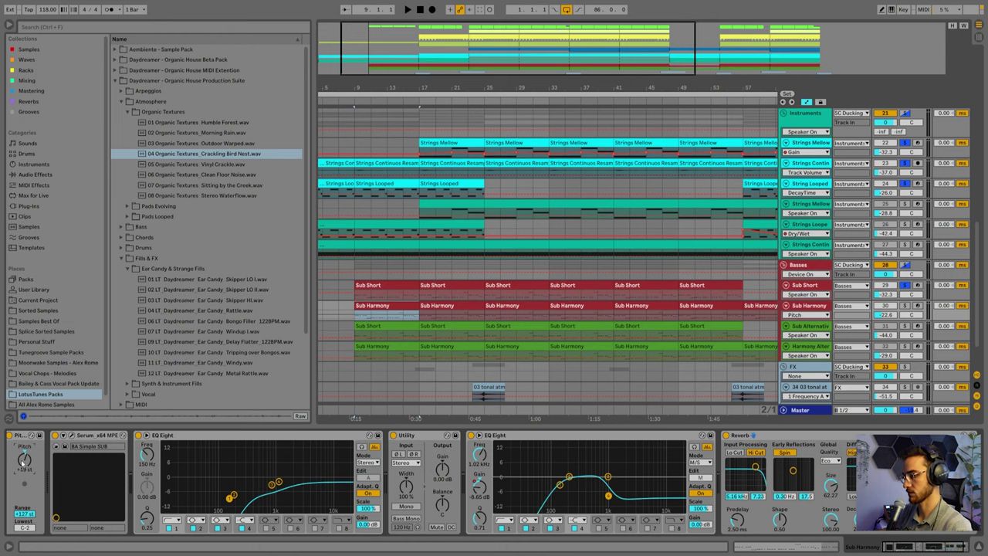
Audition Sub Harmony with Sub Short from bar 9, and inspect its low-cut EQ band and the 4 Gain A automation at bar 17
click(404, 334)
key(space)
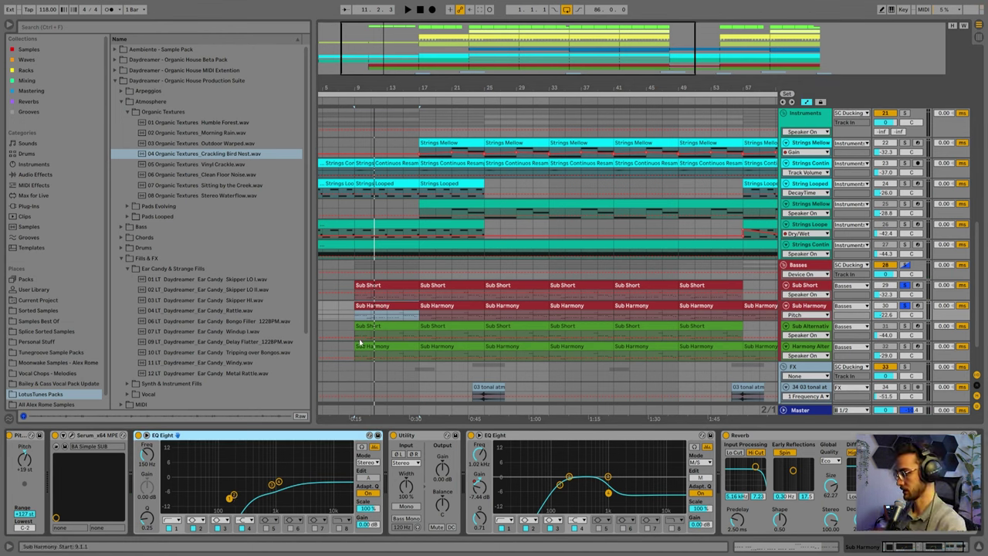
click(234, 495)
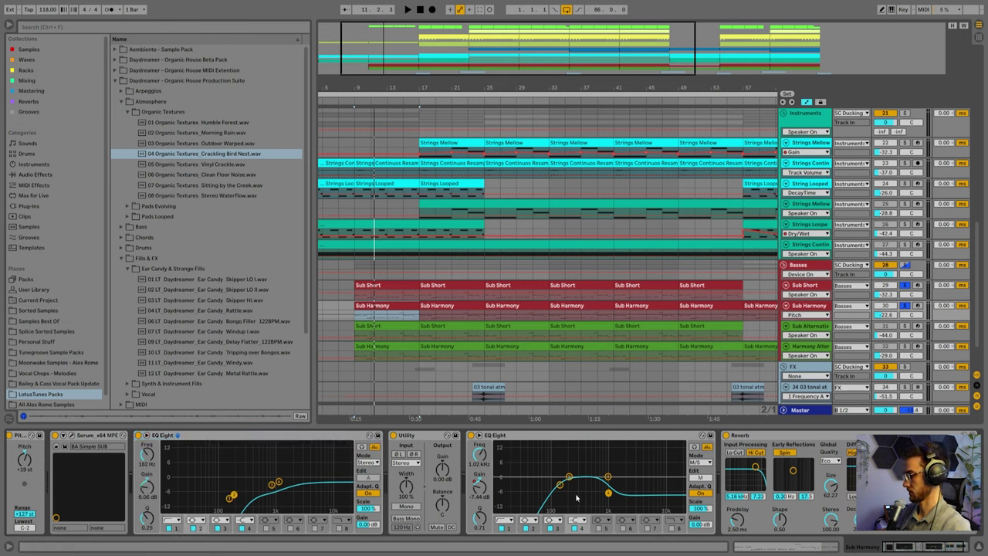
click(479, 488)
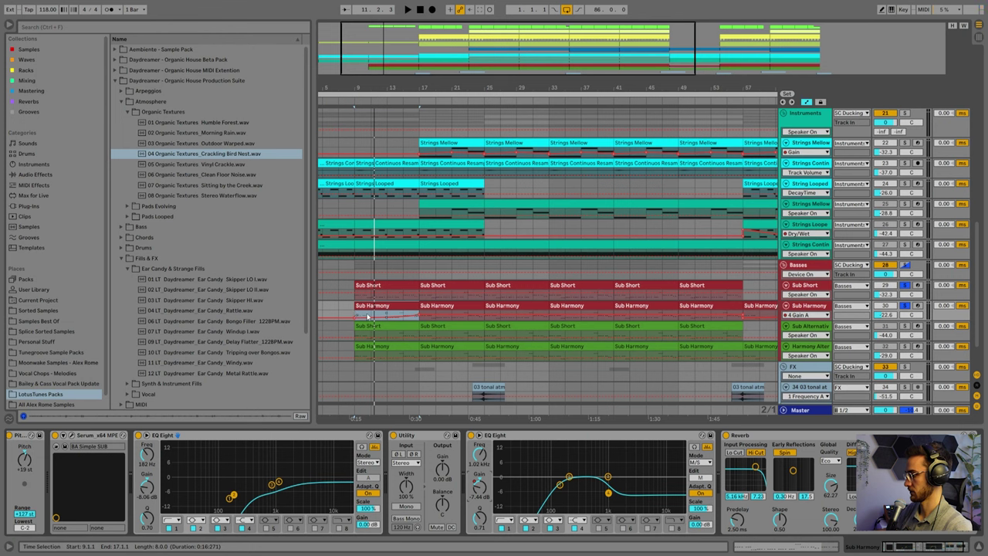
click(426, 319)
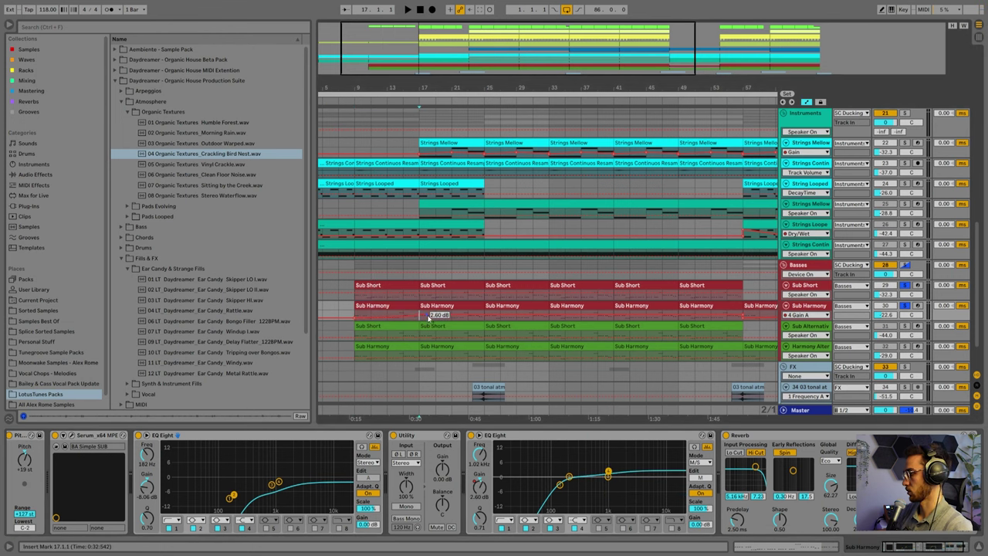
Examine Sub Harmony's gain automation between bars 9 and 17 and the Reverb's Dry/Wet automation across the whole arrangement
click(379, 308)
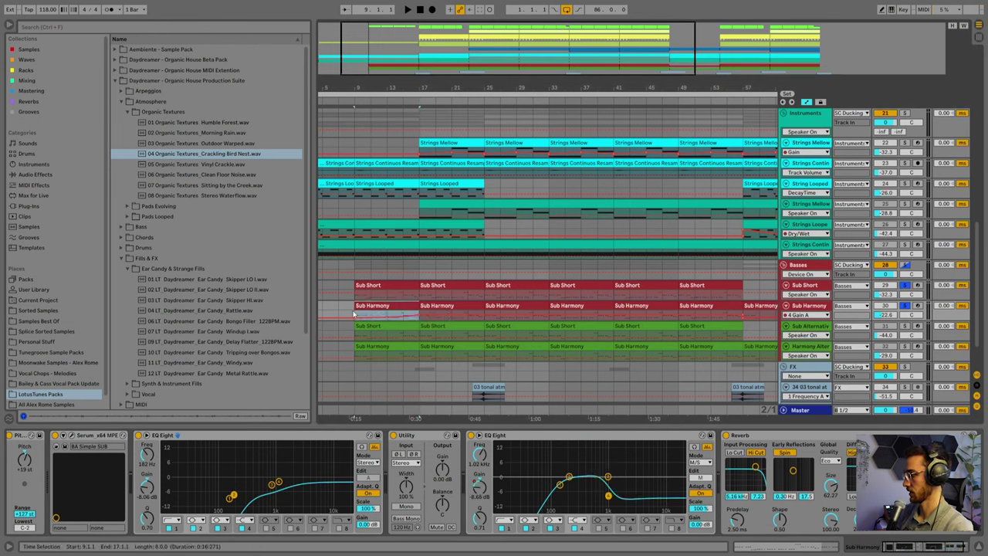
scroll(736, 478, right, 1)
click(882, 519)
key(w)
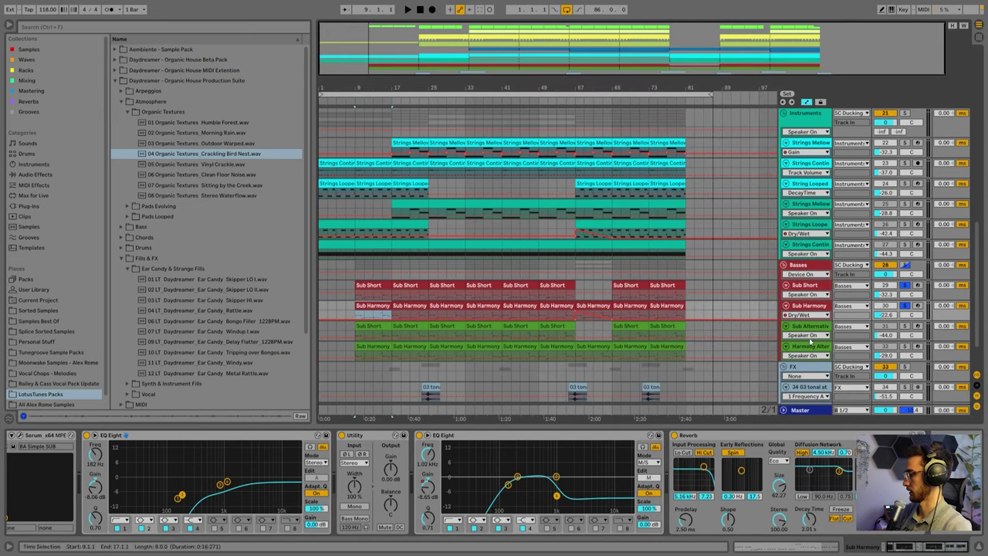
Solo Strings Mellow, Strings Continuous and String Looped alongside the soloed basses, and audition the transition into bar 17
scroll(827, 255, up, 3)
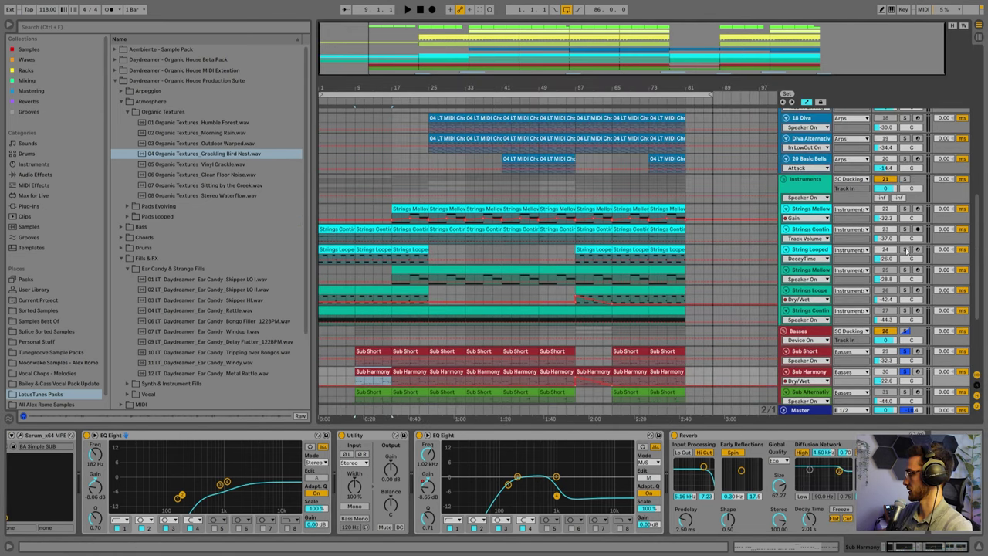
click(905, 208)
click(384, 187)
key(space)
scroll(392, 267, up, 5)
scroll(397, 301, down, 4)
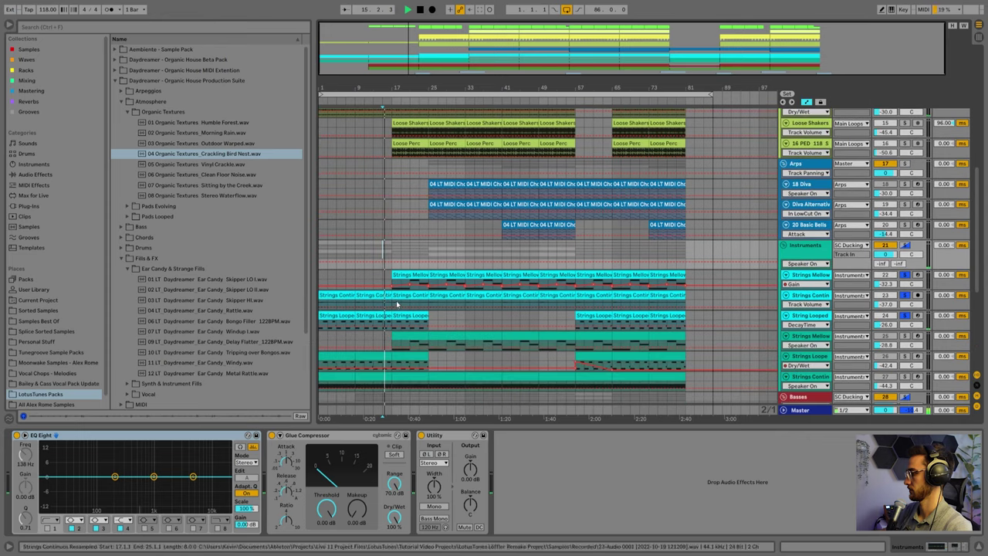
scroll(395, 229, down, 6)
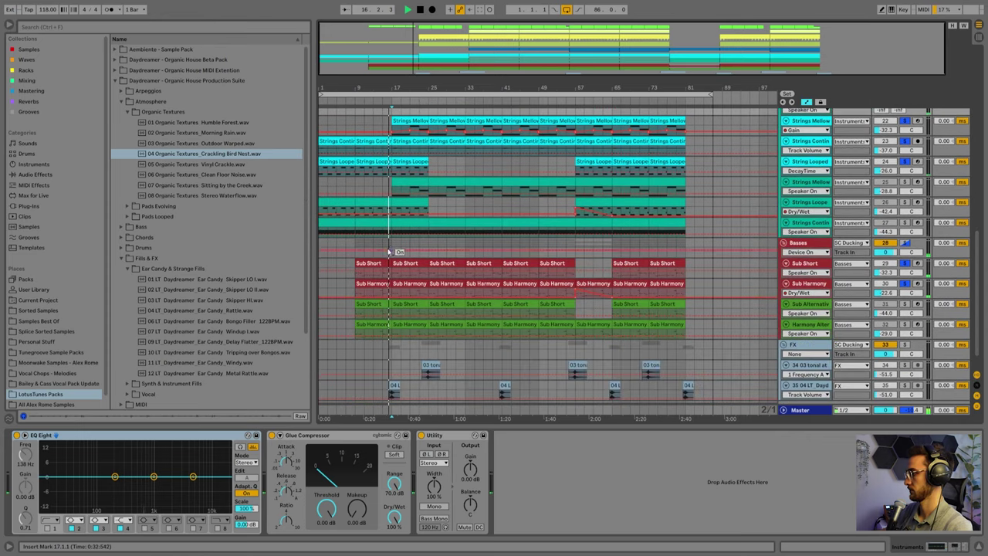
drag(387, 84, 387, 124)
scroll(404, 315, down, 1)
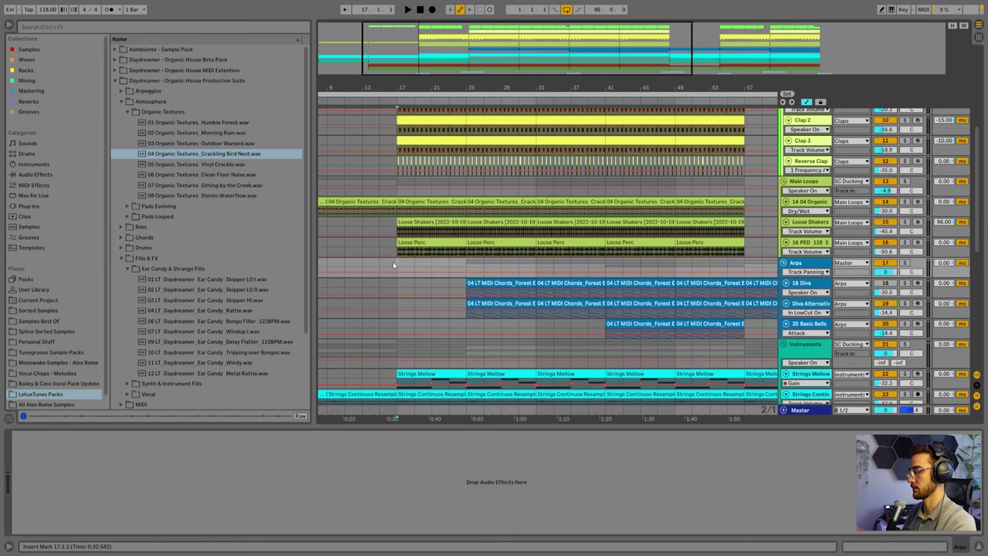
Select bars 17 to 19 of the Tomkick track, solo it, inspect its Simpler sample waveform, and audition it
scroll(394, 265, up, 8)
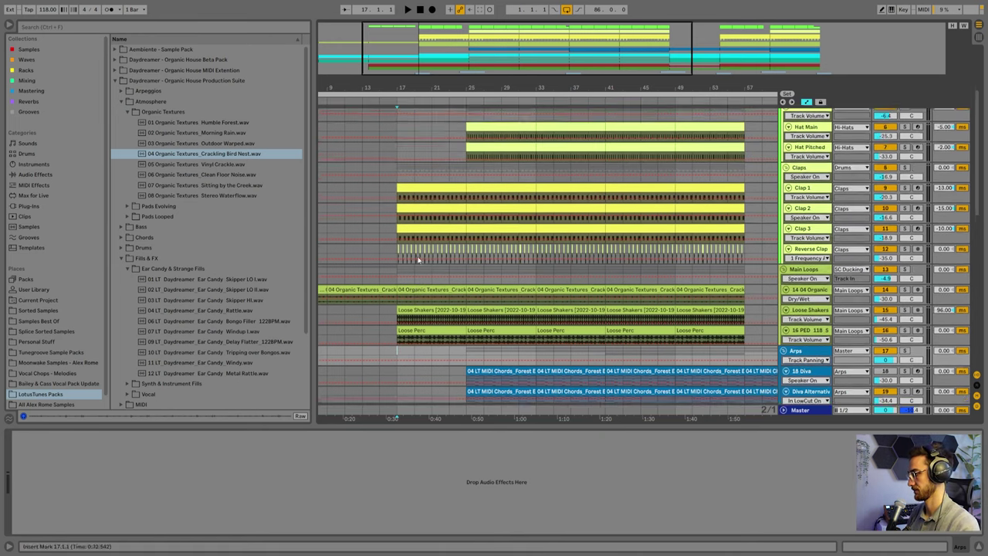
click(399, 154)
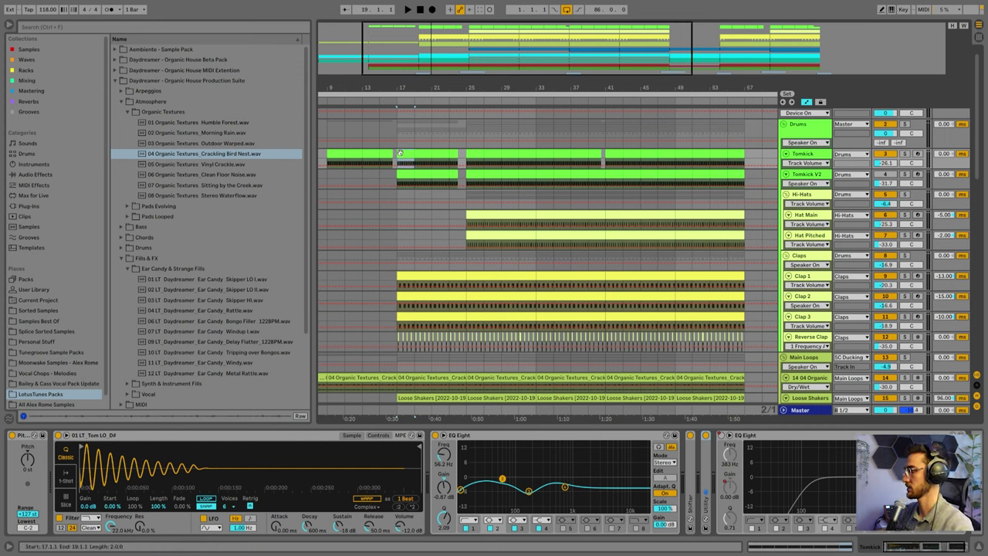
key(s)
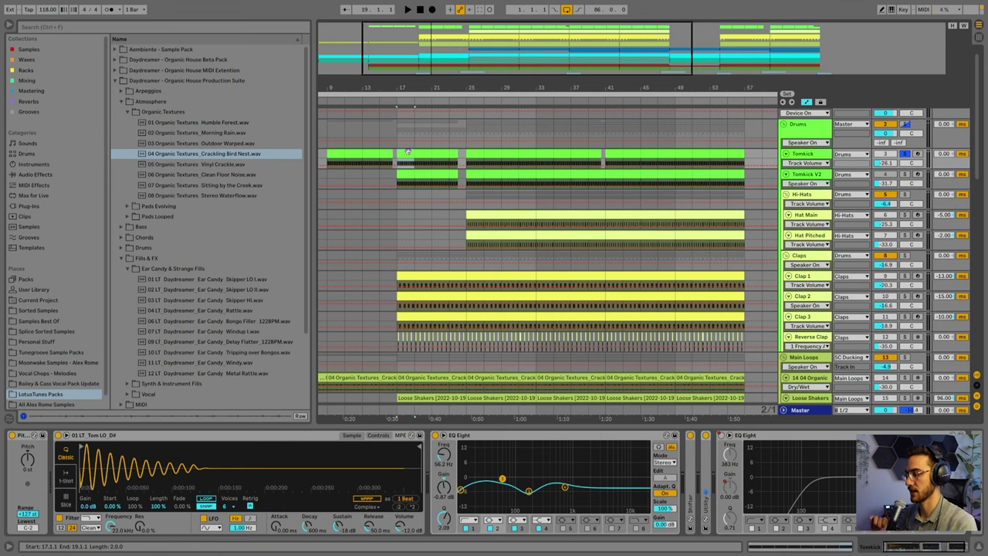
drag(128, 468, 127, 487)
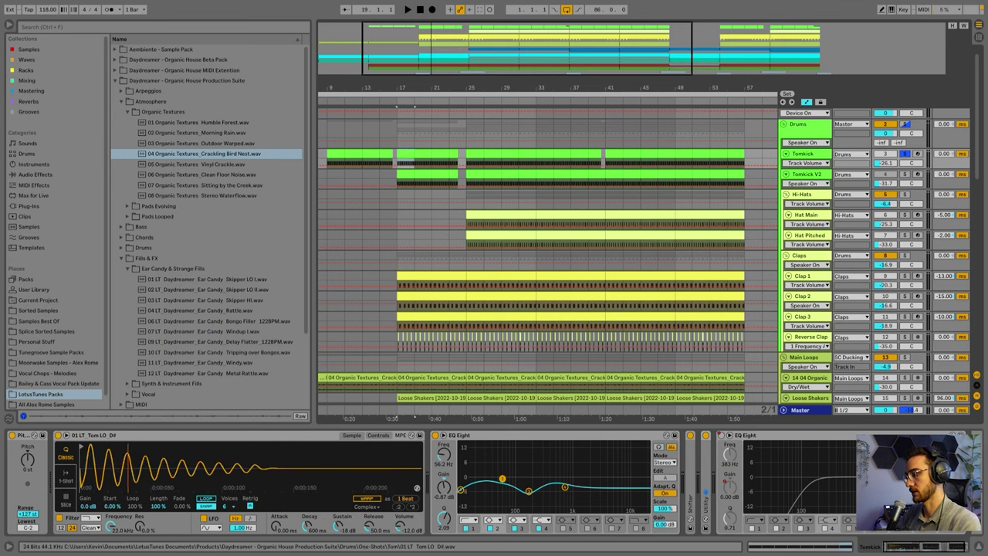
scroll(417, 488, down, 2)
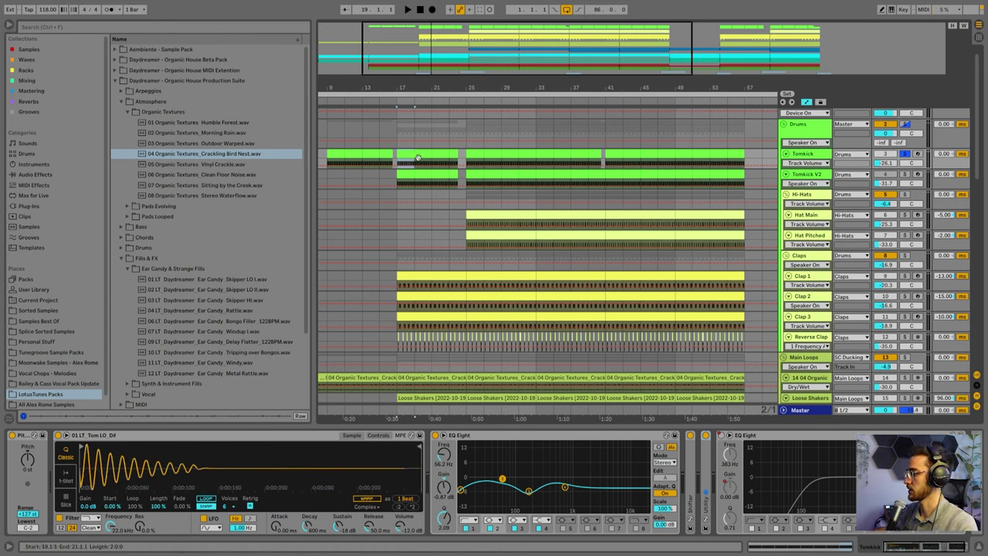
key(space)
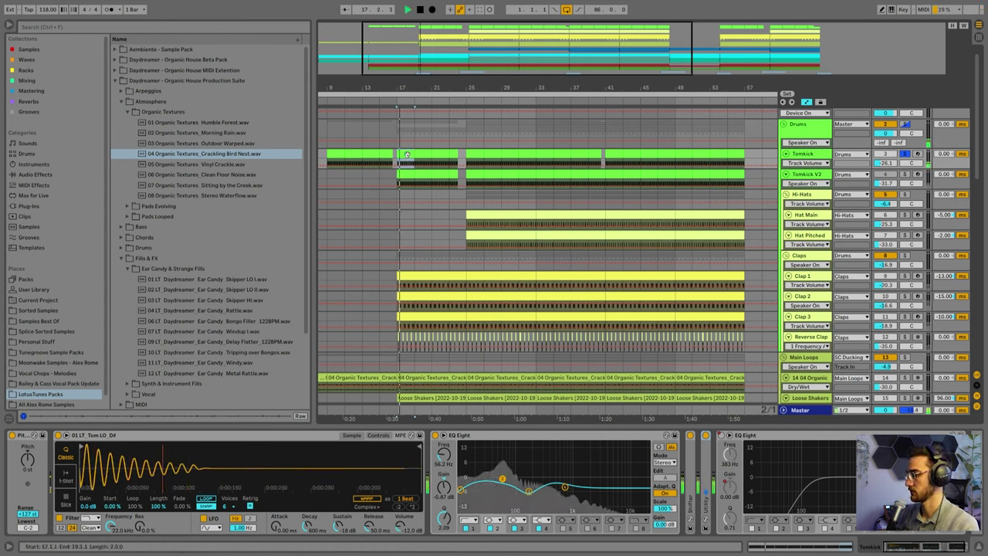
key(space)
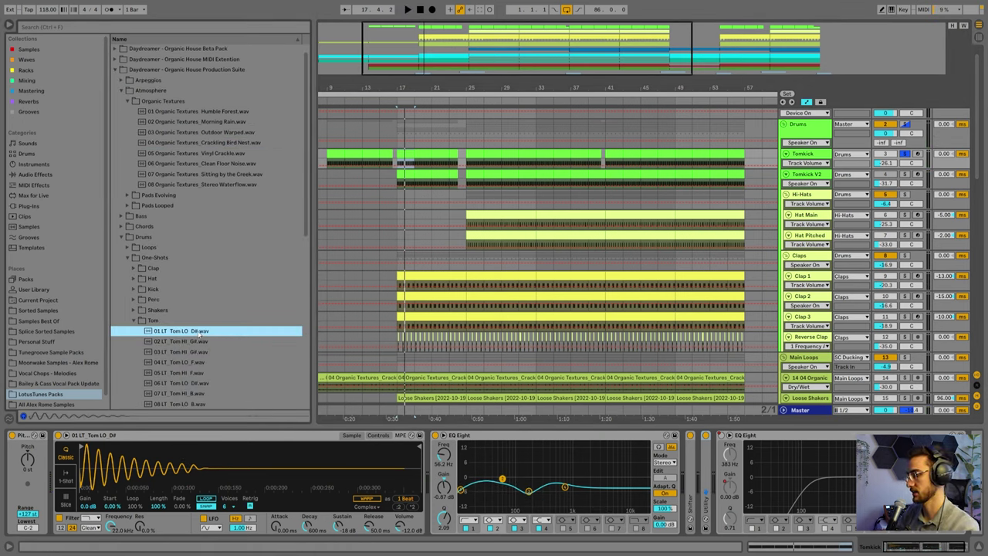
Preview the sample pack's tom one-shots from 01 LT_Tom LO_D# down to 09 LT_Tom LO_D#
key(Down)
key(Down)
key(Down)
key(Down)
scroll(179, 370, down, 1)
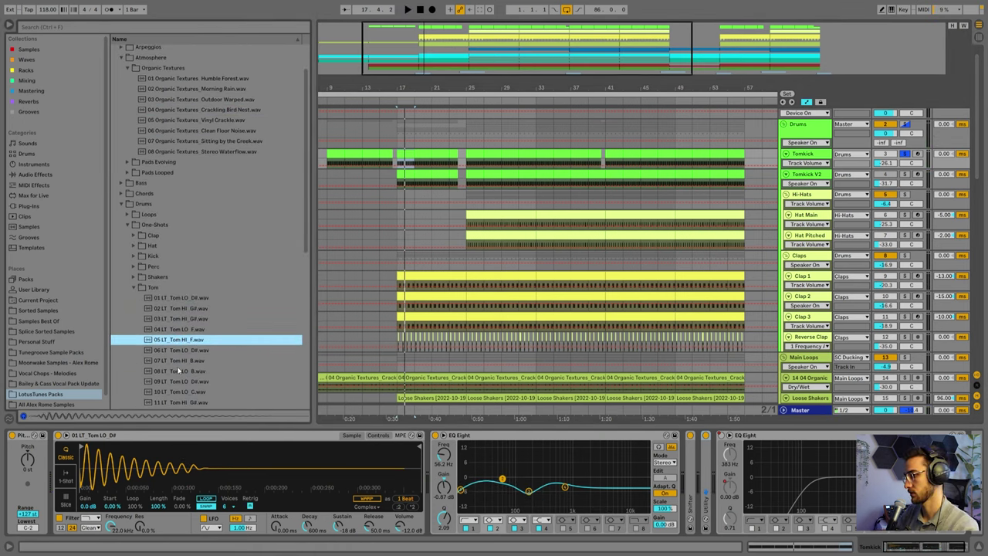
scroll(196, 354, down, 1)
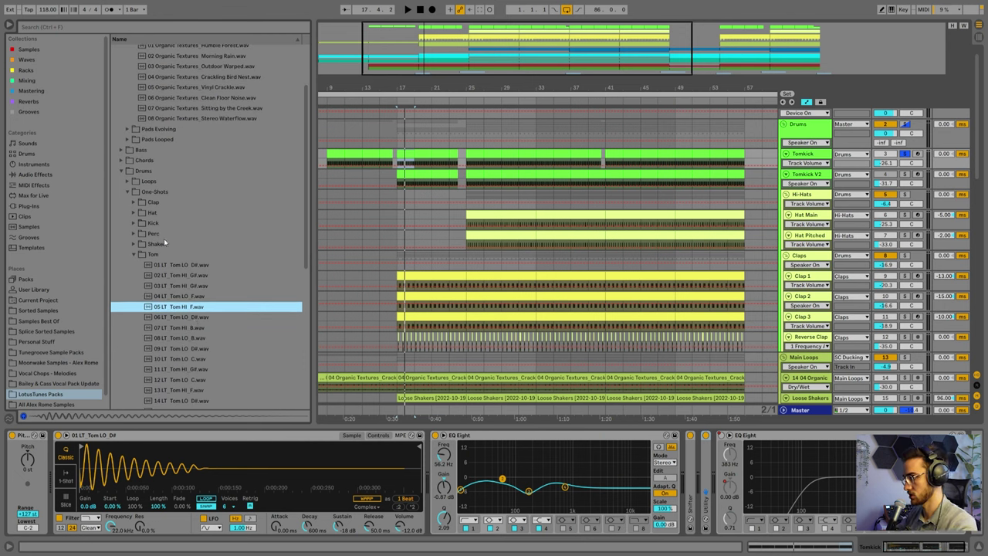
key(Down)
key(Down)
key(Down)
key(Down)
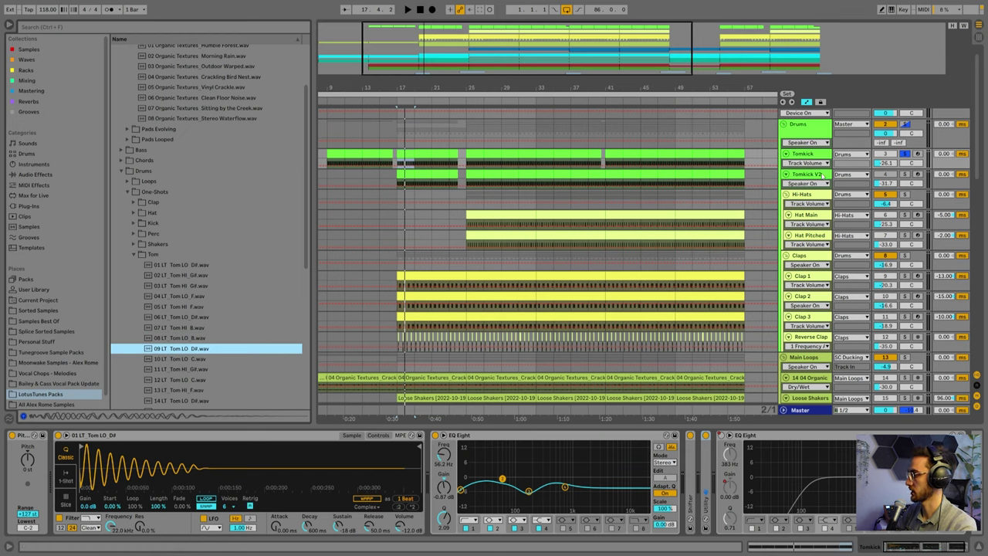
Solo Tomkick V2, audition it from bar 17, and inspect the start point of its 08 LT_Tom LO_B sample
click(822, 176)
click(906, 175)
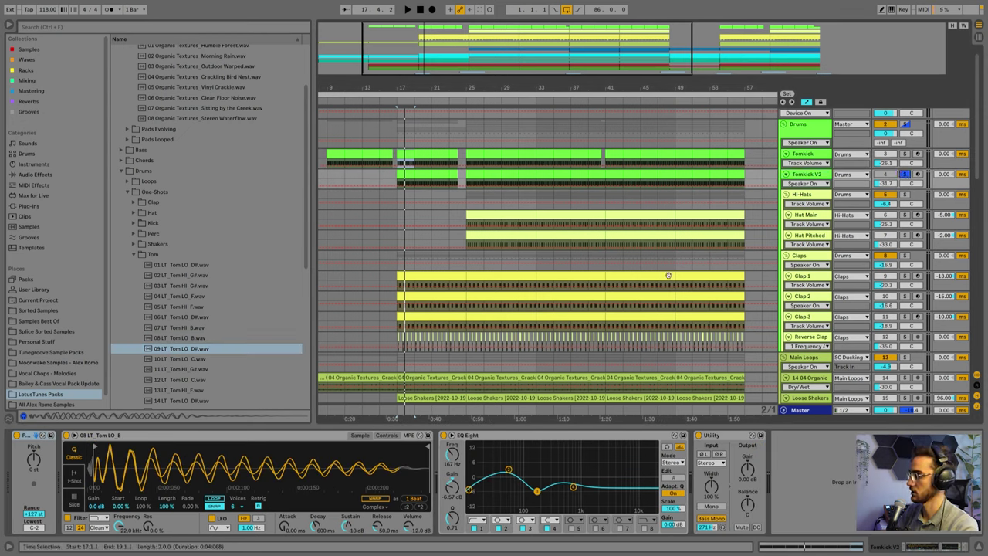
key(space)
key(space)
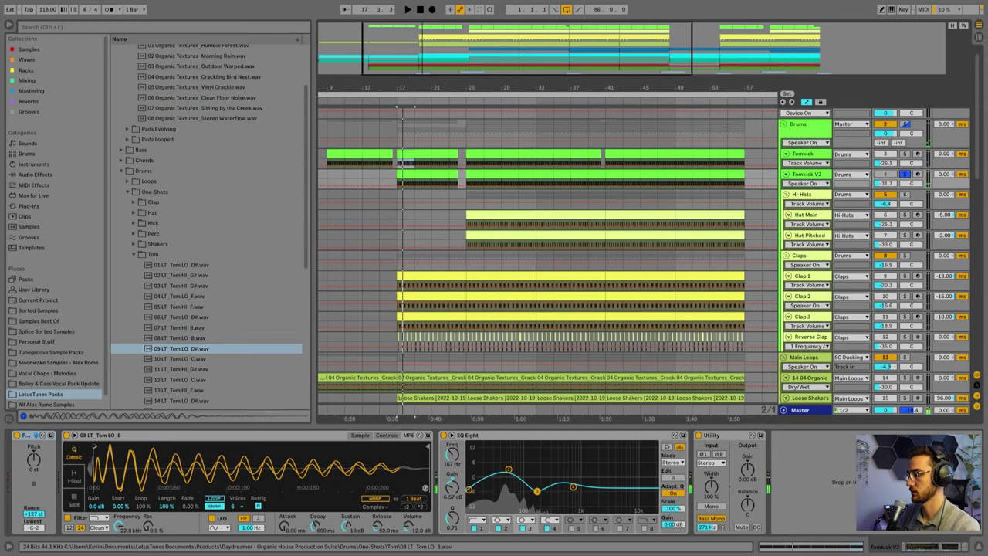
click(95, 447)
key(space)
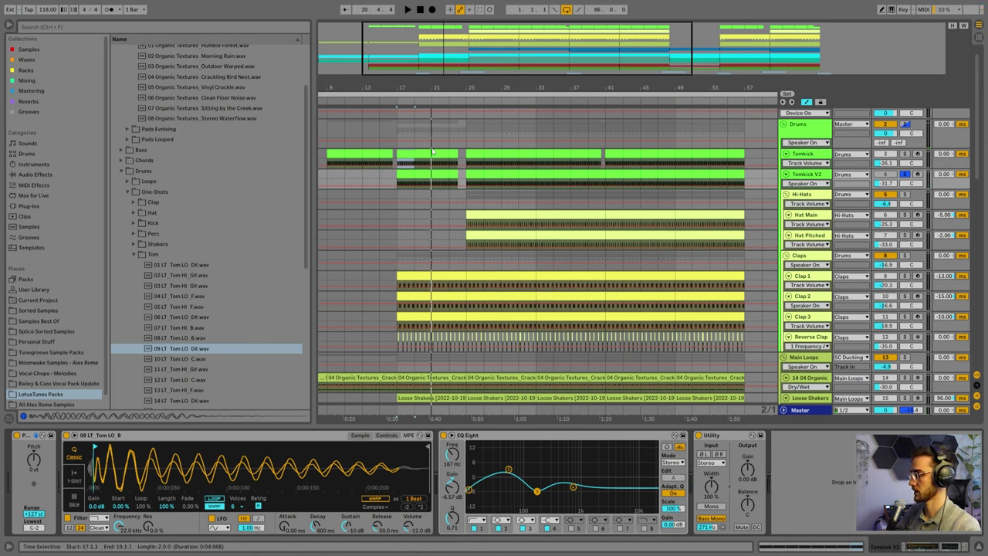
Solo Tomkick again and audition it from bar 17 with EQ Eight and Shifter bypassed, restoring EQ Eight at the end
click(420, 163)
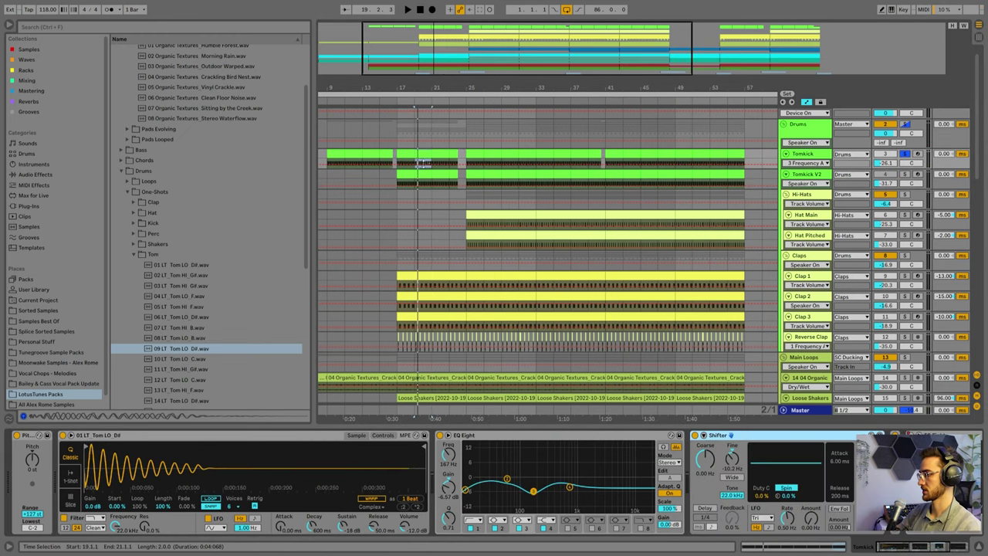
click(400, 154)
key(space)
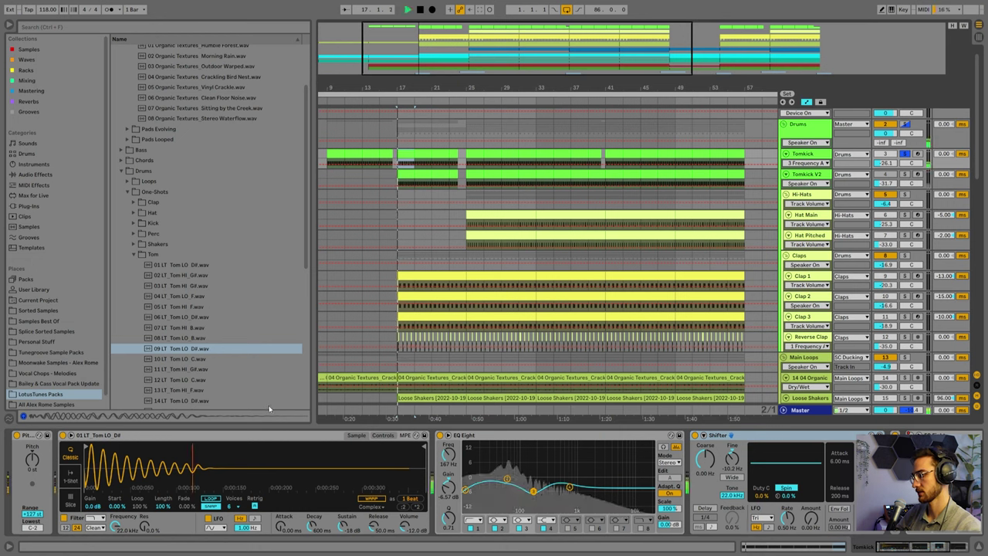
key(space)
click(441, 435)
click(695, 435)
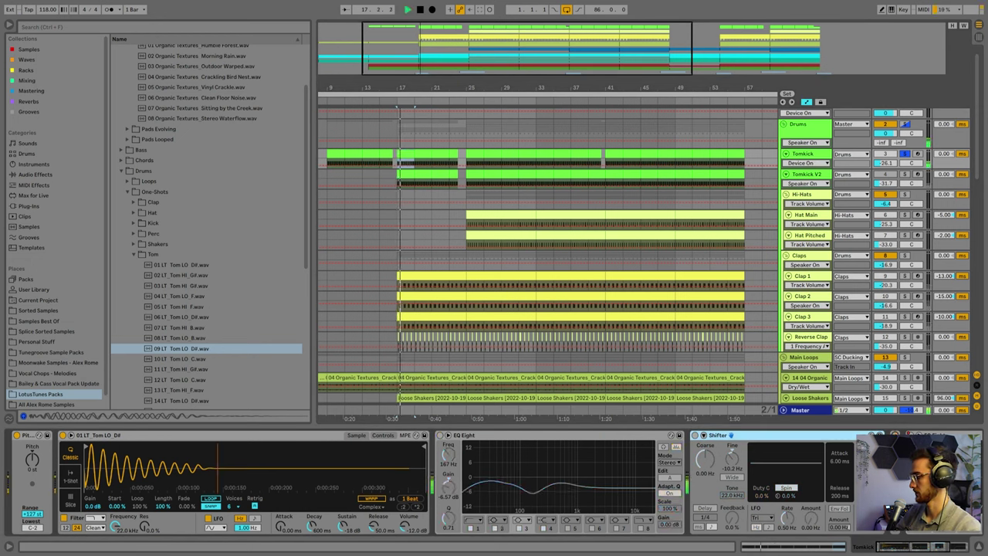
click(439, 435)
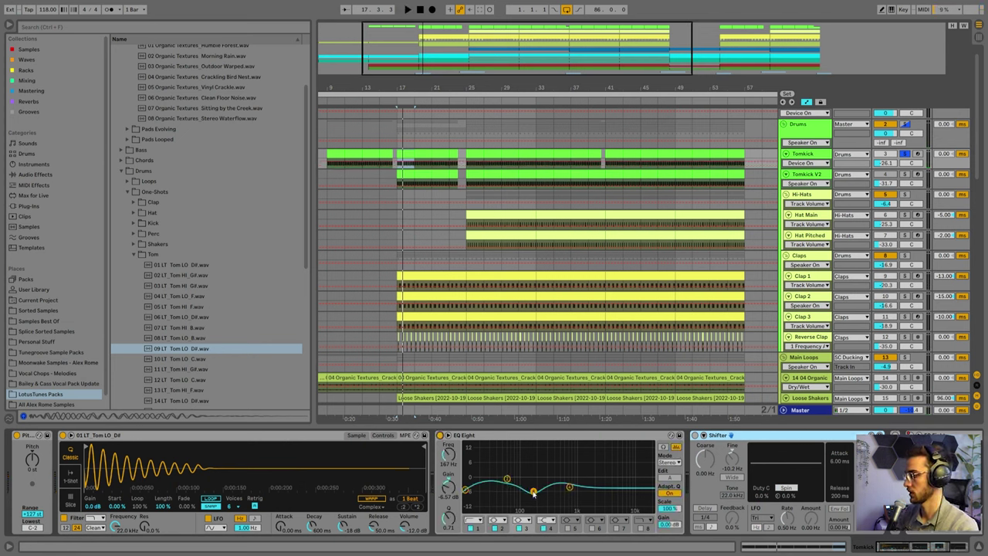
Inspect the fourth band of Tomkick's first EQ Eight during a short playback and turn Shifter back on
click(570, 489)
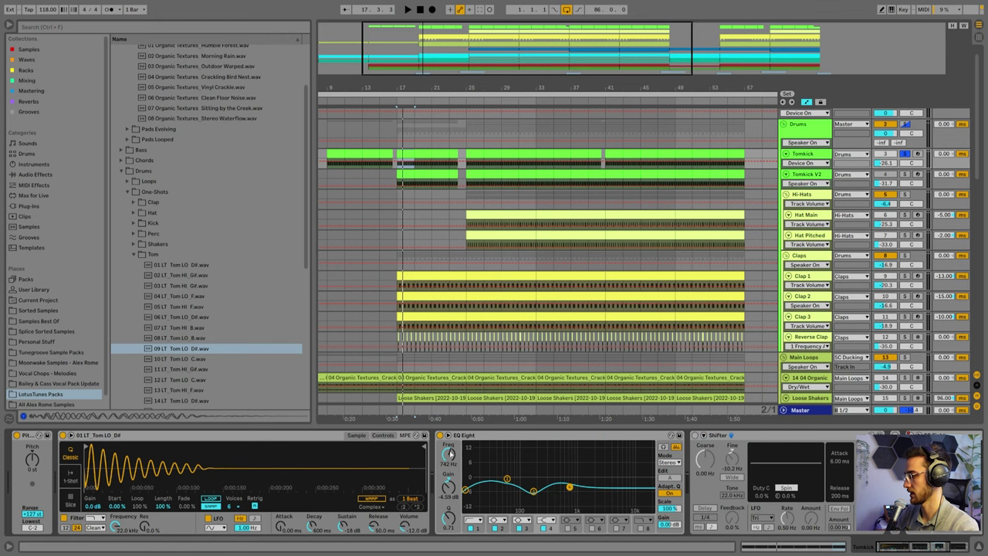
key(space)
scroll(668, 467, right, 3)
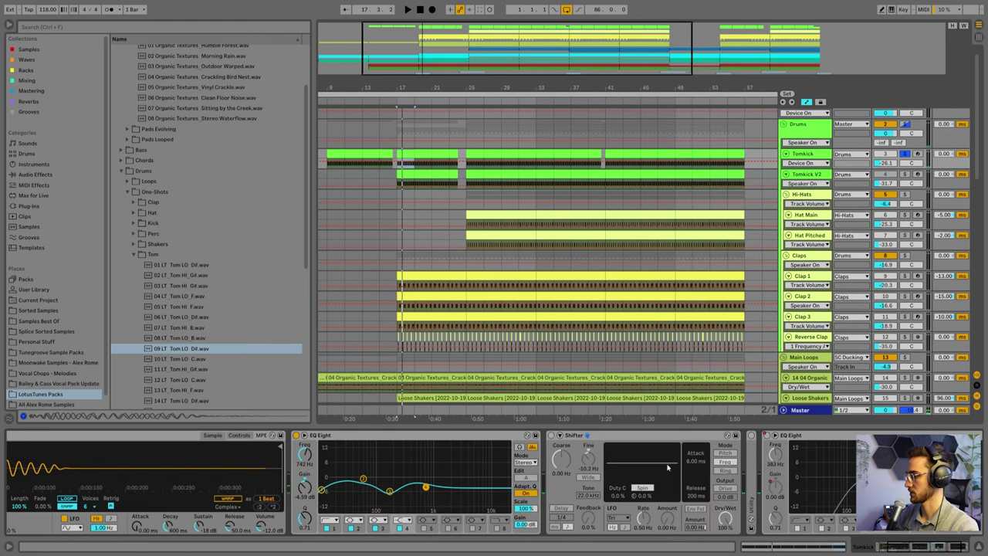
click(551, 439)
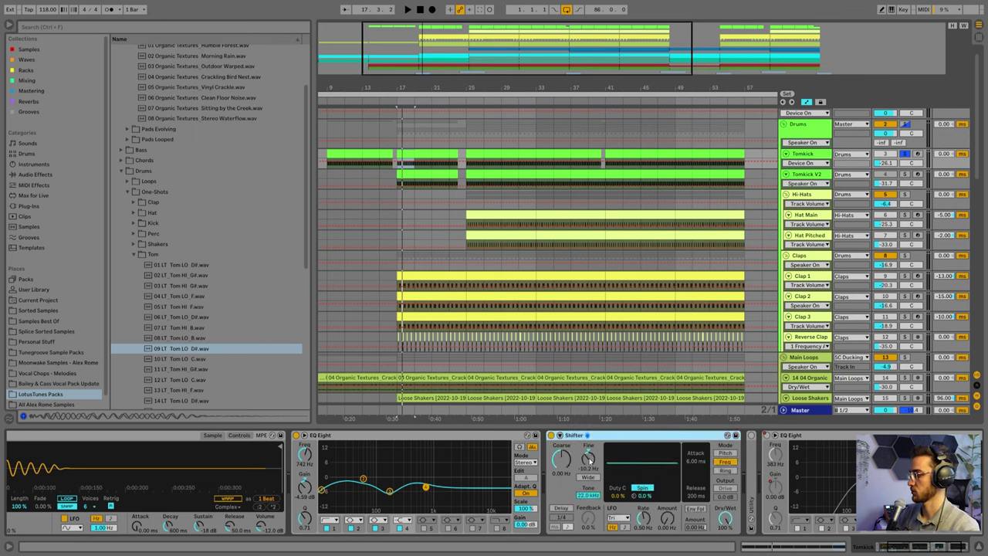
drag(921, 552, 936, 548)
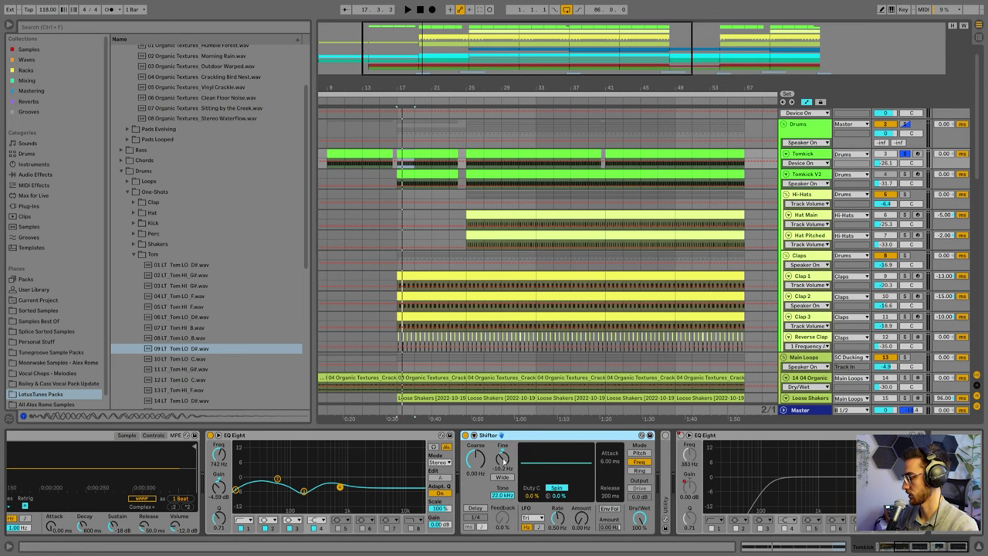
Audition Tomkick while checking Shifter's Fine control, compare Shifter off and on, and turn the Utility device on
key(space)
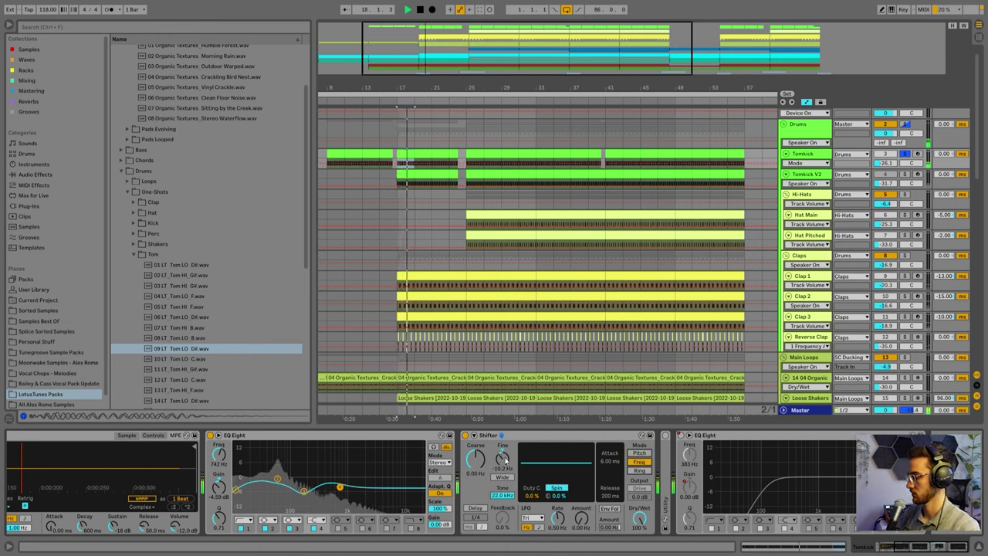
drag(502, 463, 506, 462)
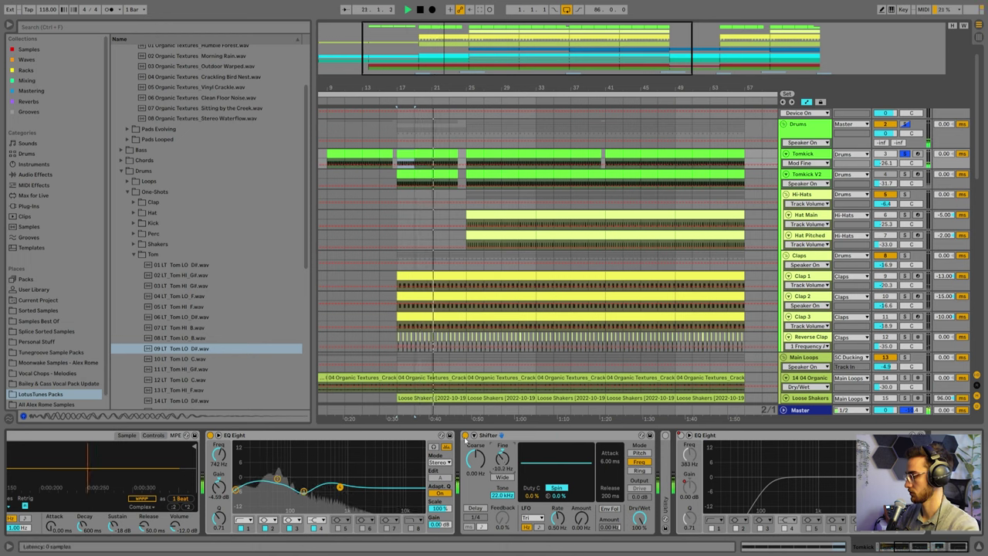
click(466, 436)
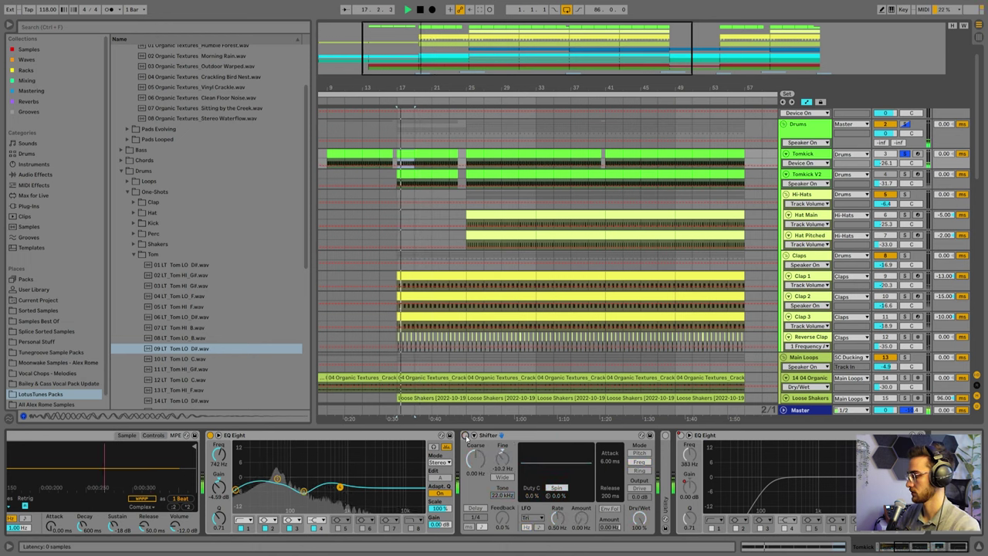
click(465, 435)
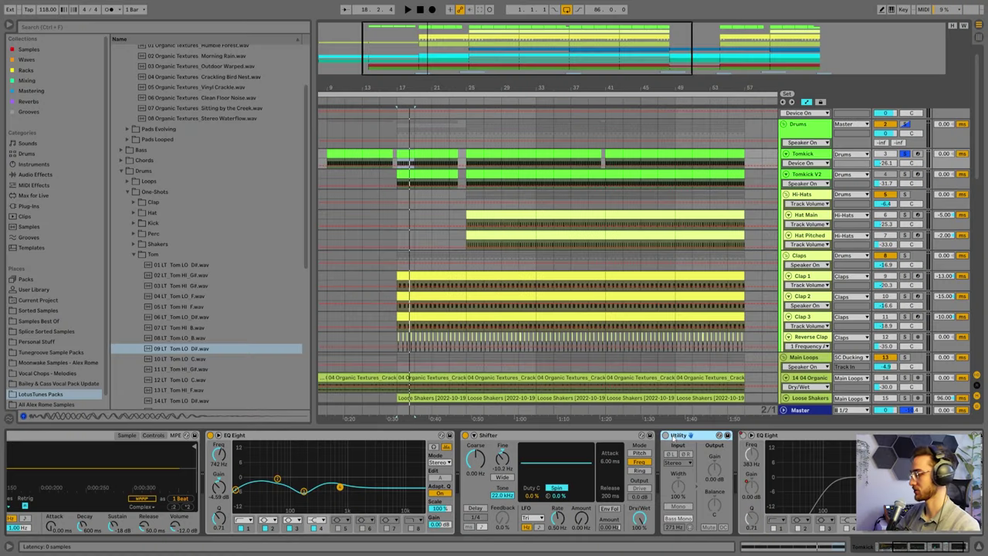
click(664, 435)
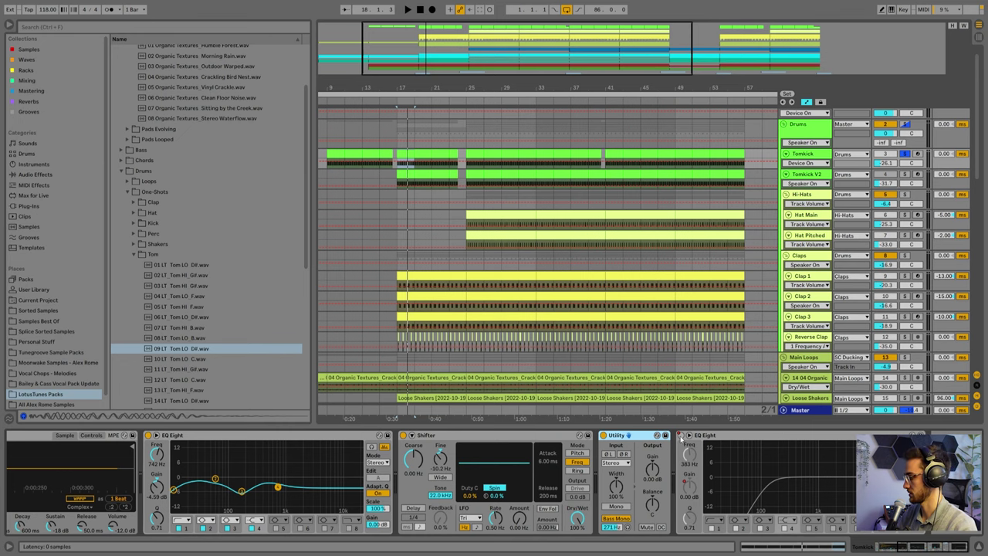
Show the second EQ Eight's Device On automation on Tomkick, enlarge the track lane, and examine bars 11 and 15
right_click(681, 435)
click(689, 442)
key(a)
key(a)
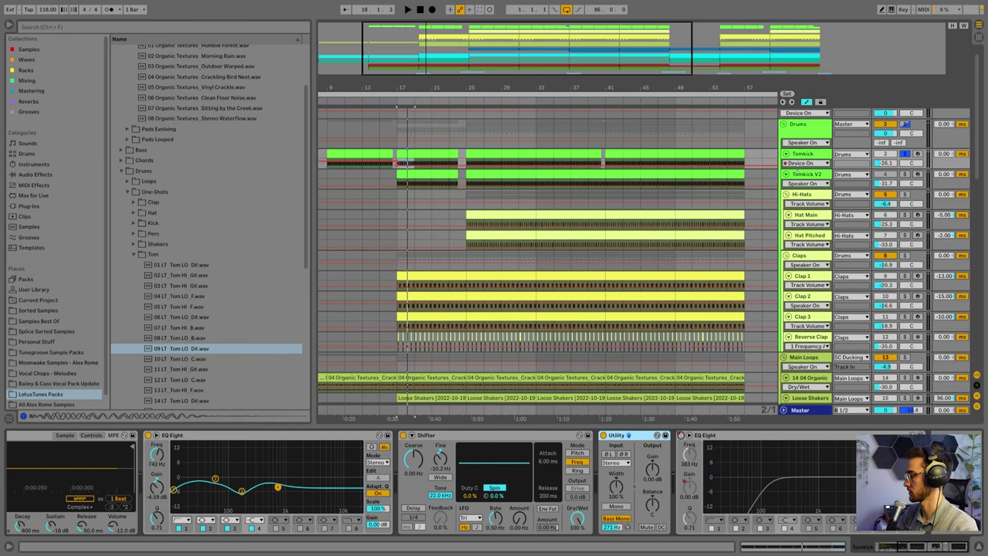
drag(762, 170, 751, 248)
click(352, 168)
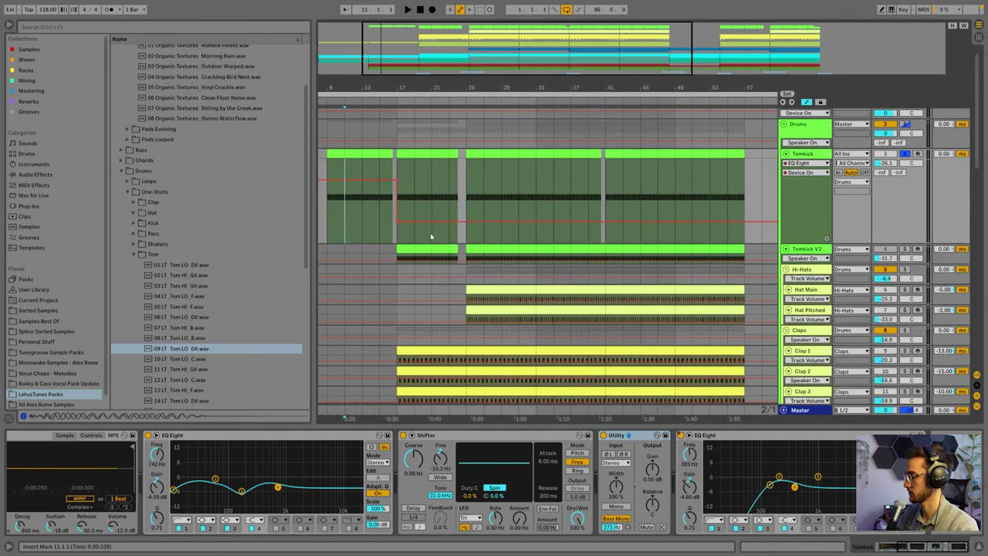
click(379, 216)
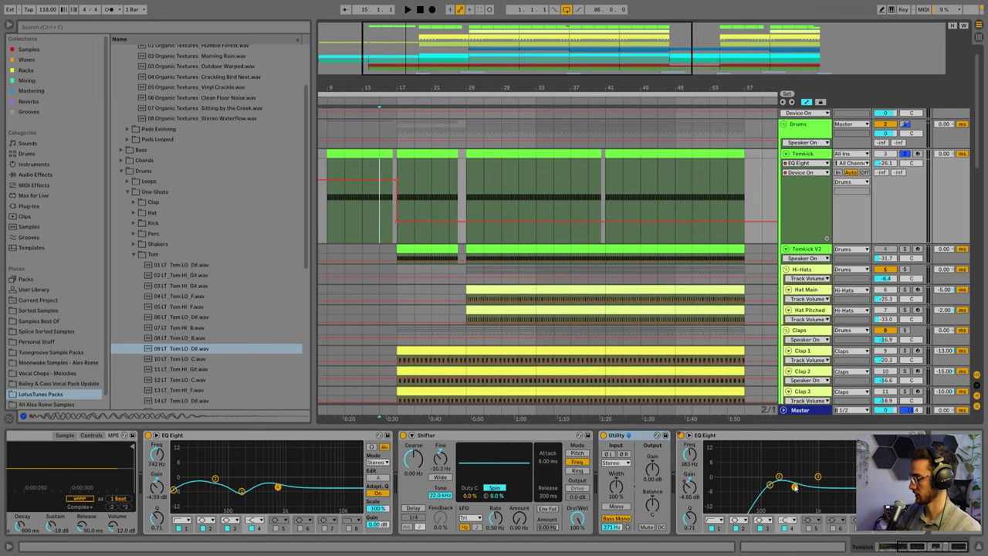
Audition the soloed Basses, Instruments and Tomkick together from bar 17 while viewing the Basses group's device chain
click(397, 170)
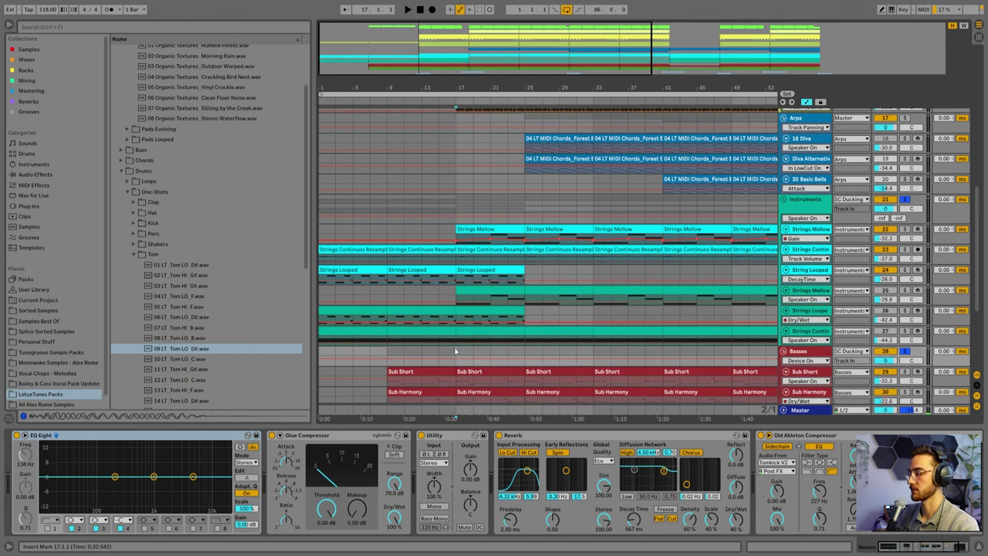
key(space)
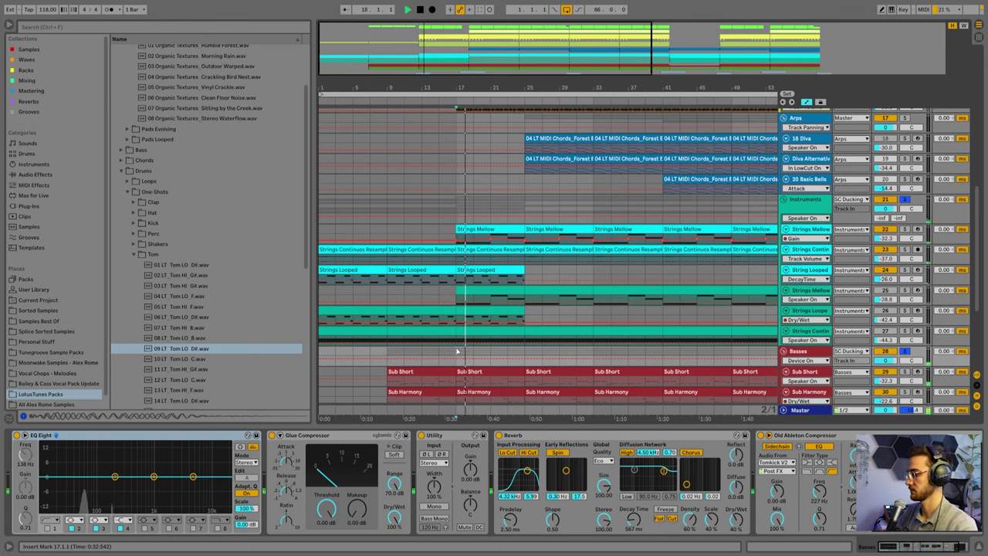
scroll(457, 352, down, 1)
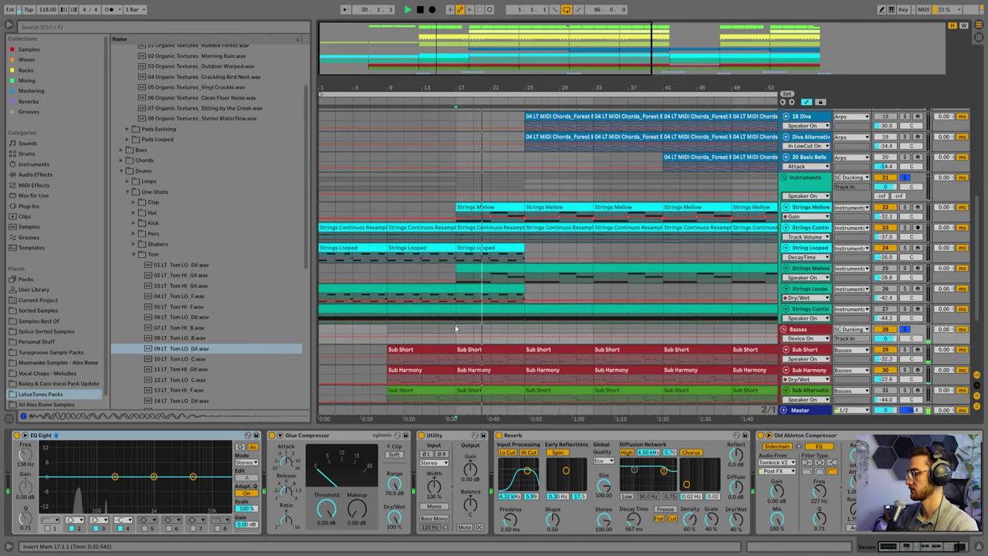
scroll(457, 320, down, 1)
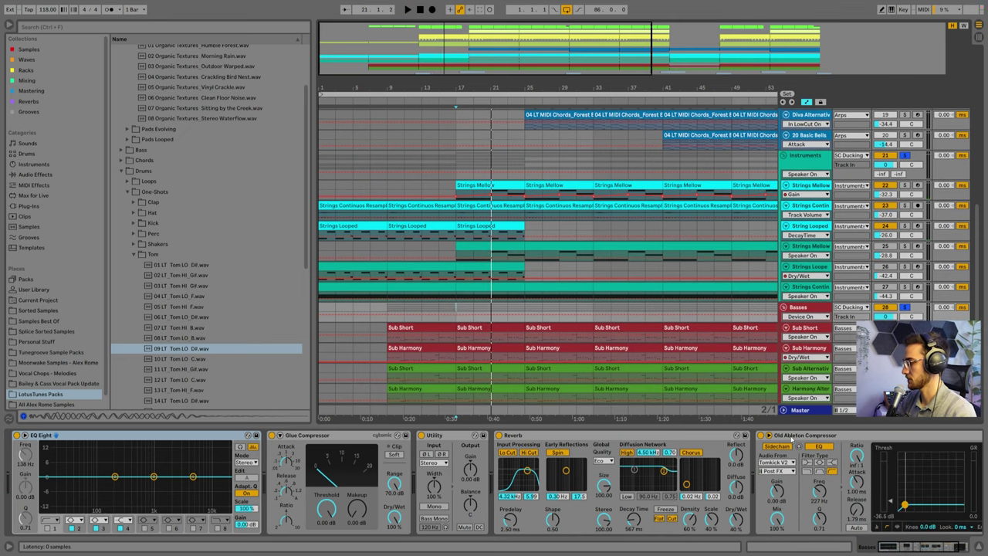
Examine the sidechained Old Ableton Compressor at the end of the Basses group's device chain
click(791, 438)
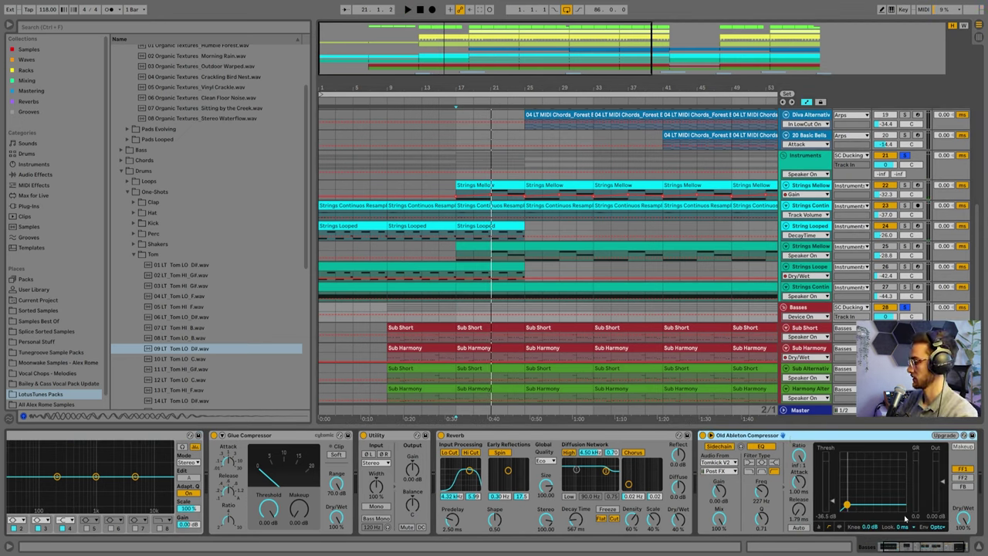
drag(919, 550, 929, 552)
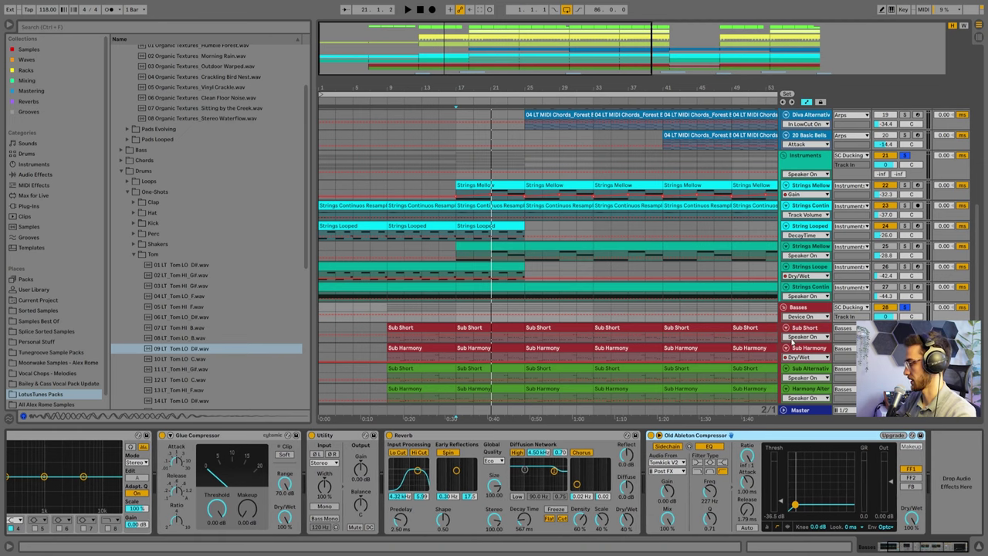
click(800, 308)
scroll(803, 308, down, 3)
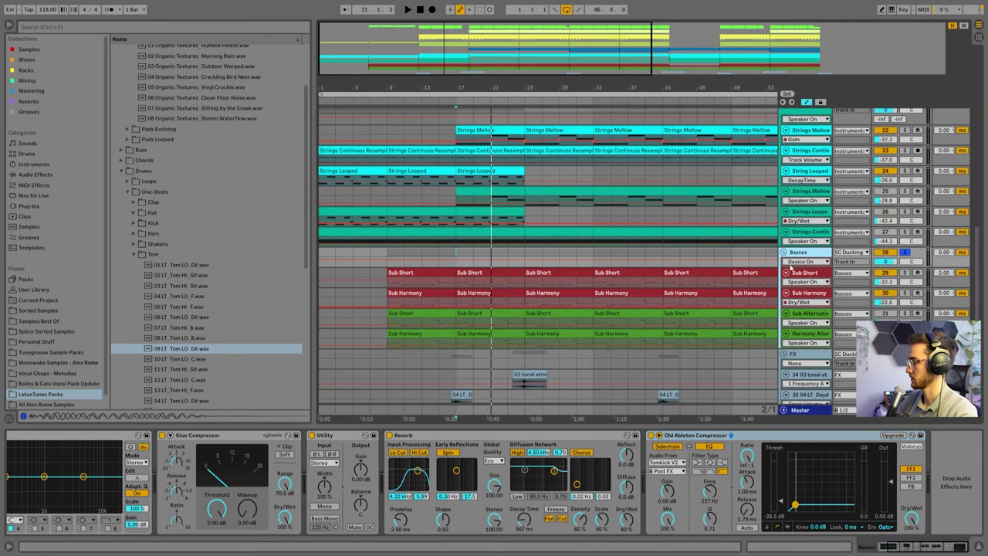
Unfold the SC Ducking track and inspect its Old Ableton Compressor's sidechain source, comparing it with the Drums group's effects
scroll(803, 193, up, 10)
click(806, 114)
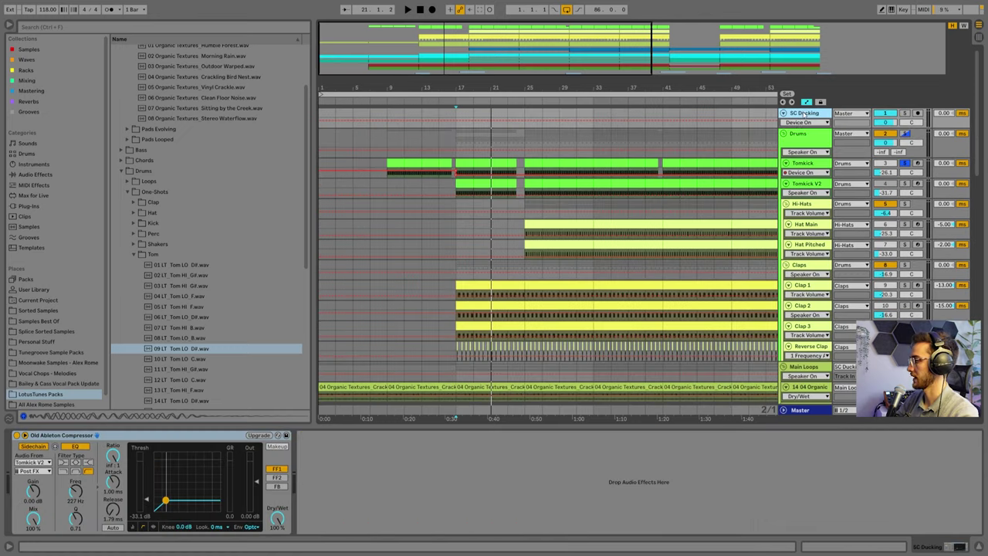
drag(797, 130, 798, 157)
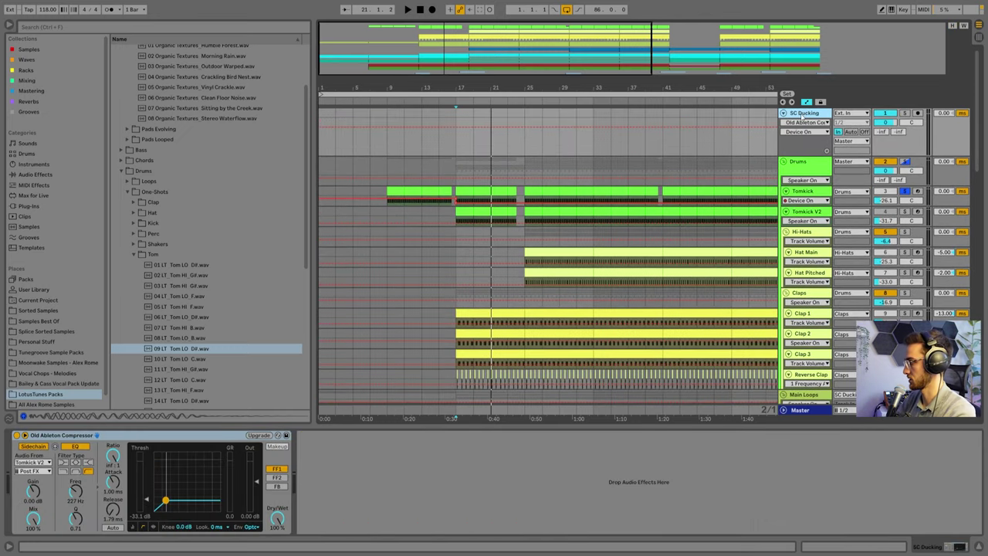
click(810, 169)
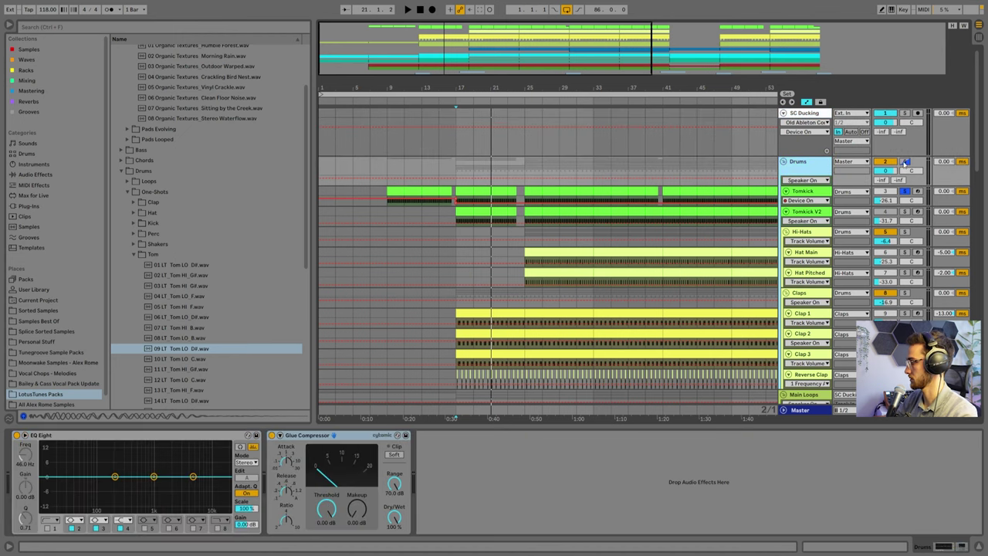
click(805, 115)
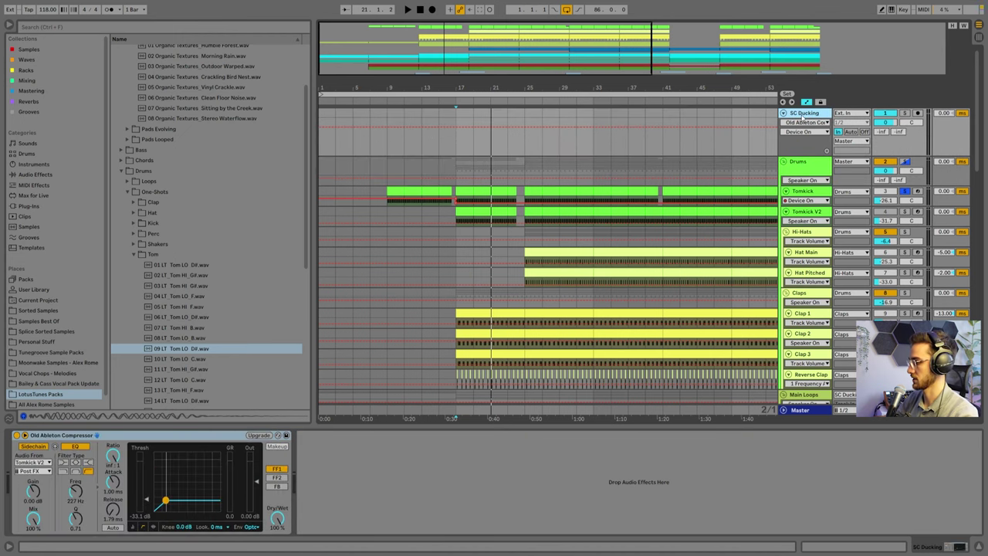
click(31, 455)
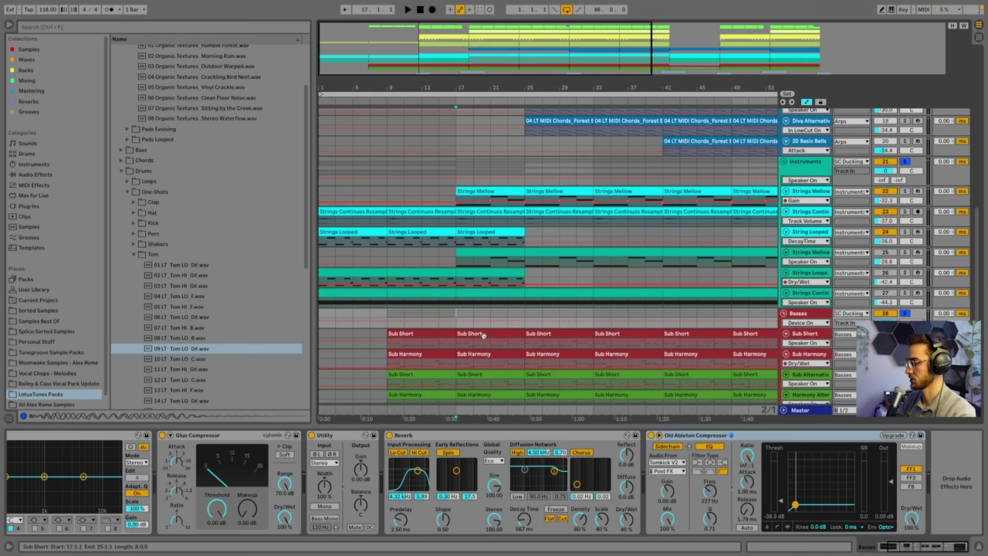
Play from bar 17 while lowering the Basses compressor's threshold to about -42.8 dB, and restore it to -36.5 dB
click(800, 315)
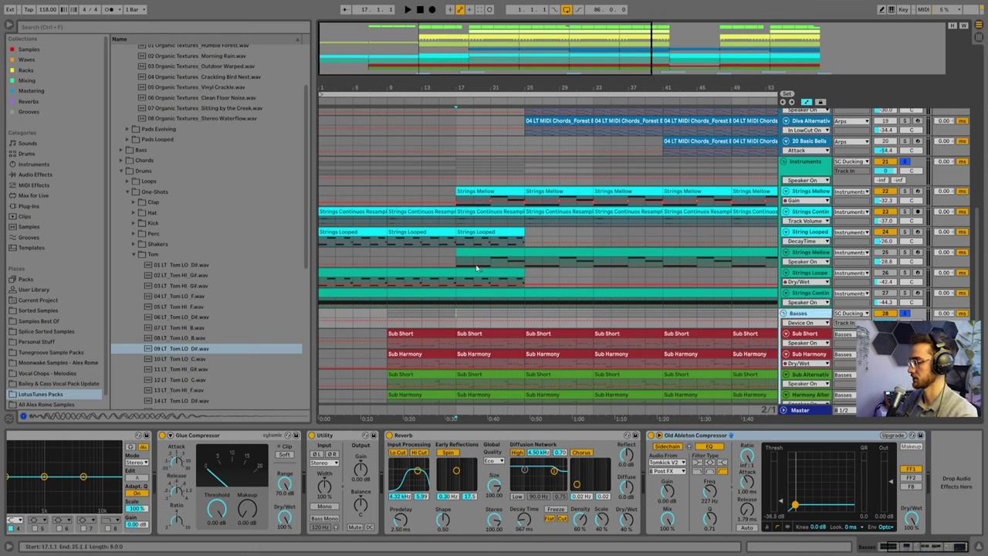
click(456, 314)
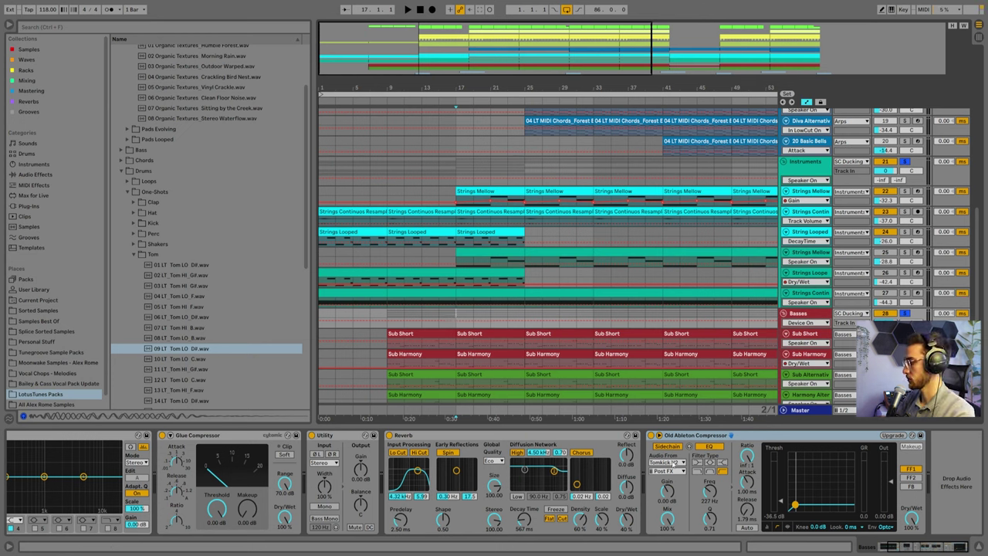
click(801, 316)
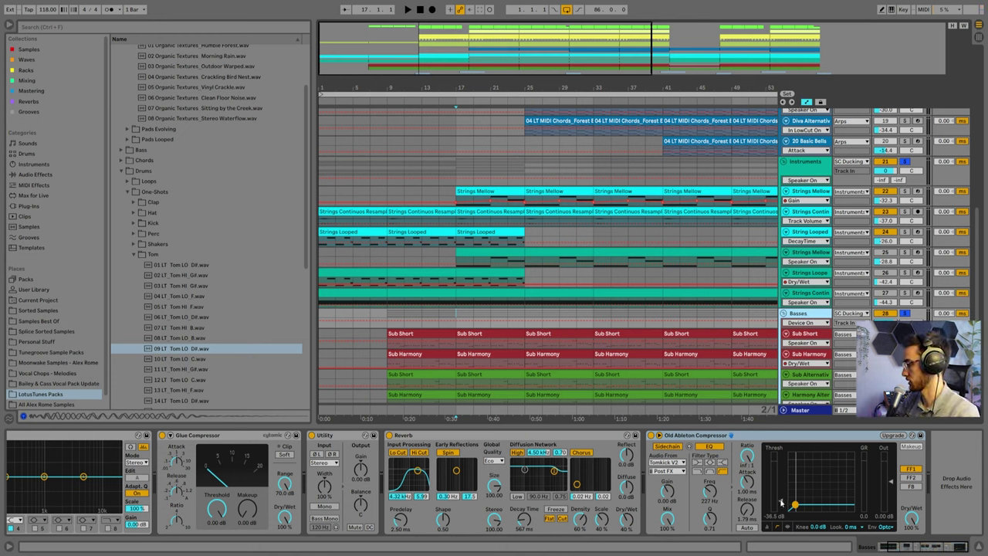
key(space)
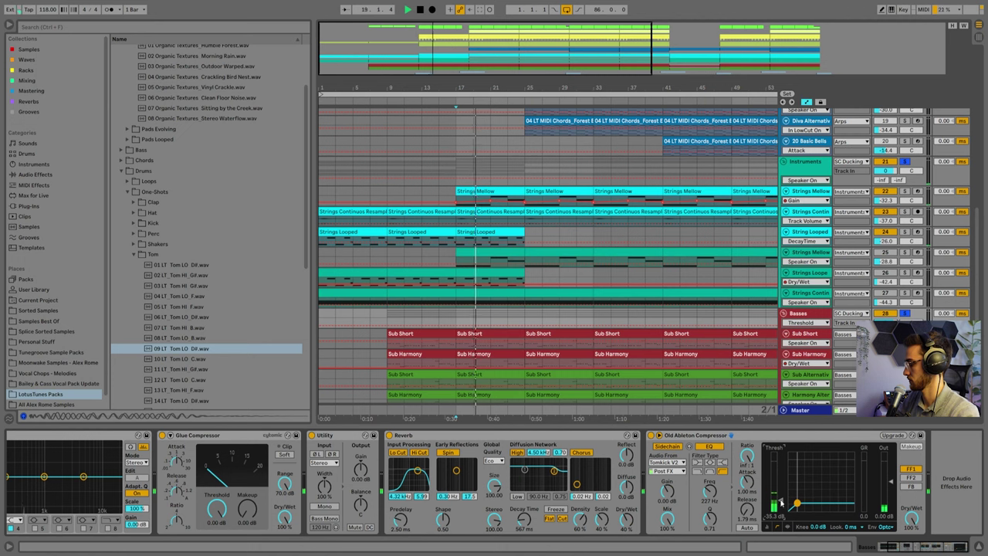
drag(781, 505, 781, 510)
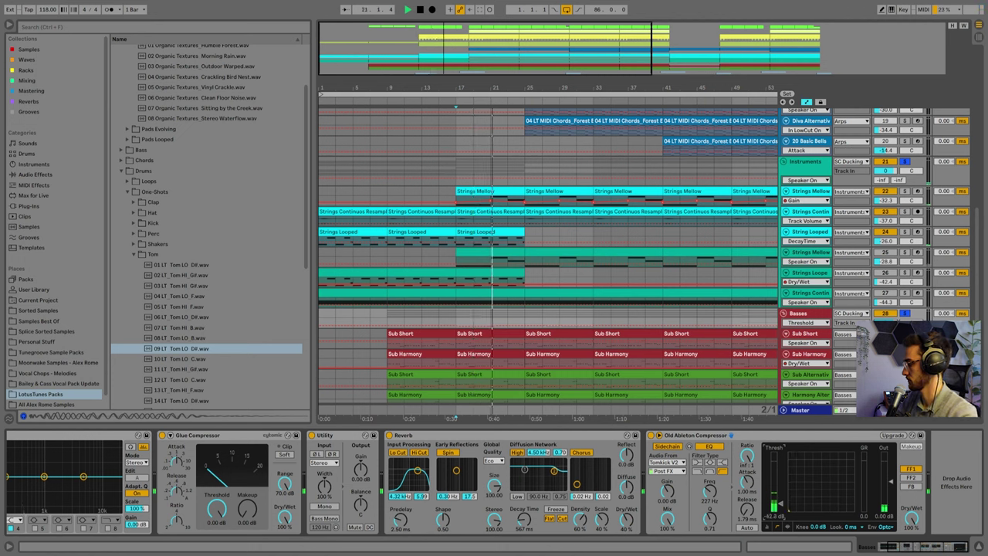
Demonstrate stronger ducking by lowering the SC Ducking compressor's threshold during playback, and restore it to -33.1 dB
scroll(772, 193, up, 8)
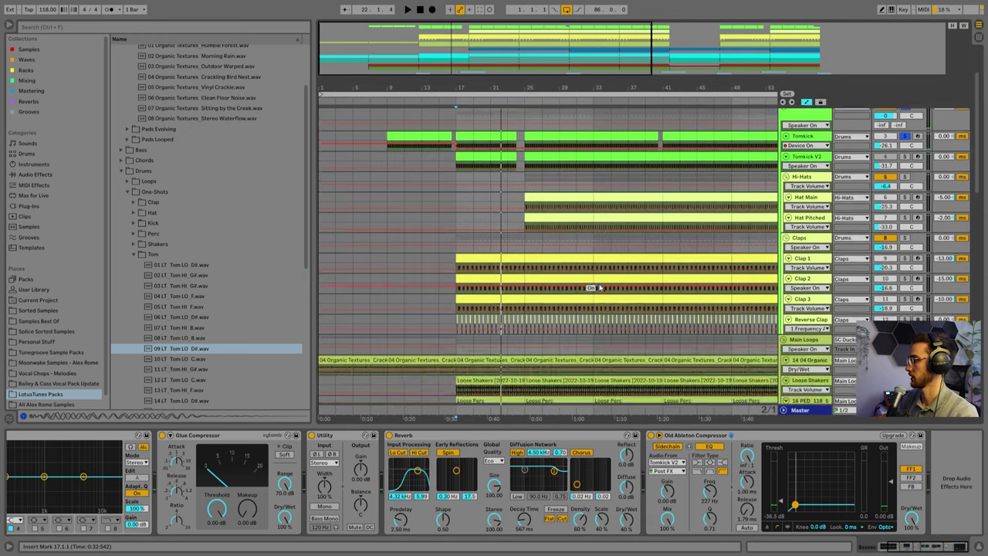
click(802, 114)
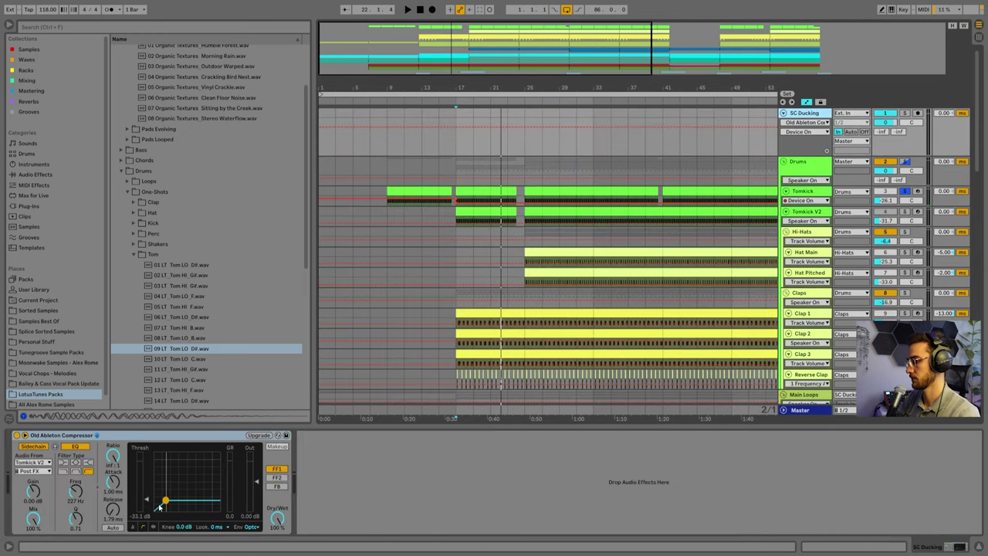
key(space)
drag(147, 499, 147, 511)
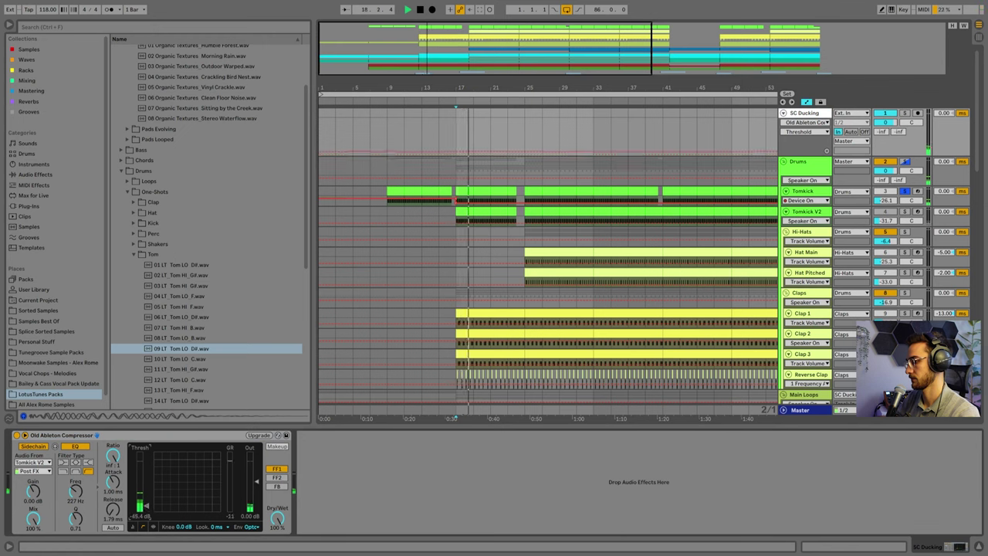
drag(158, 508, 165, 502)
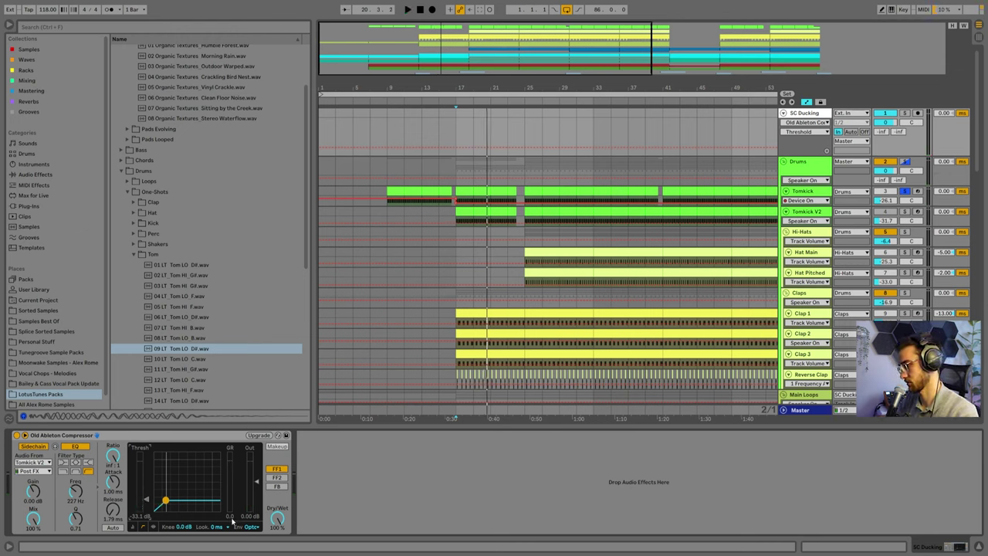
Solo Loose Shakers, audition it from bar 17, enlarge its lane, and play it together with the soloed 14 04 Organic loop
click(512, 276)
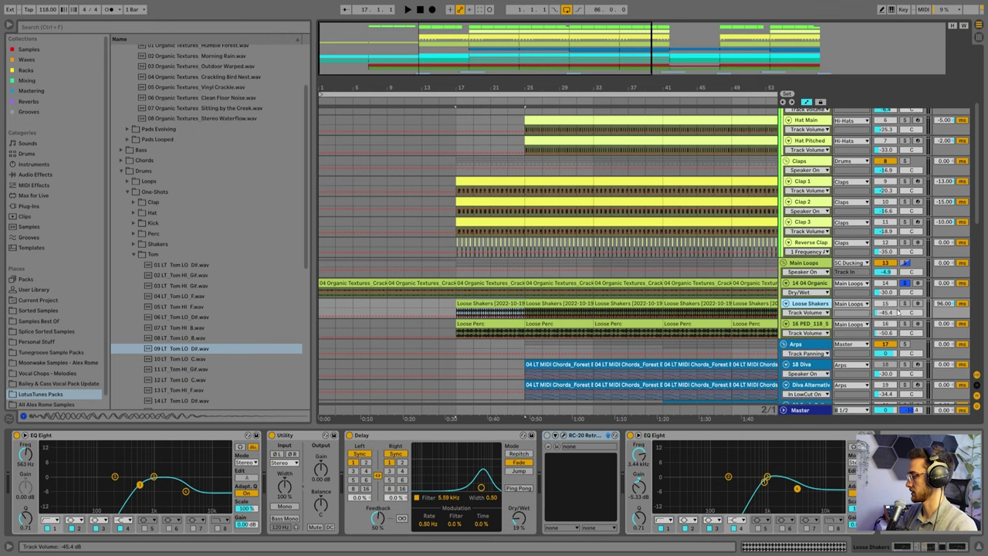
key(space)
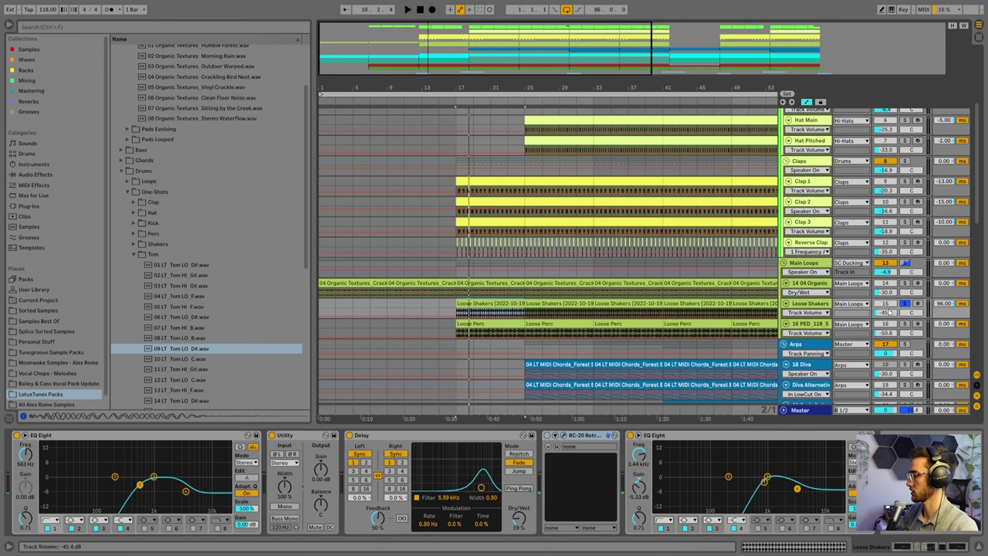
double_click(809, 304)
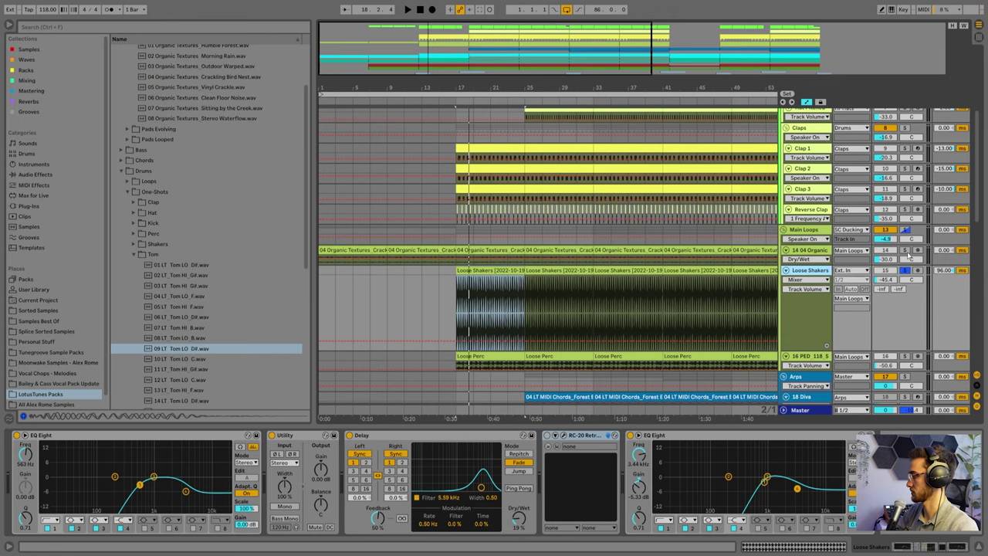
scroll(901, 124, up, 5)
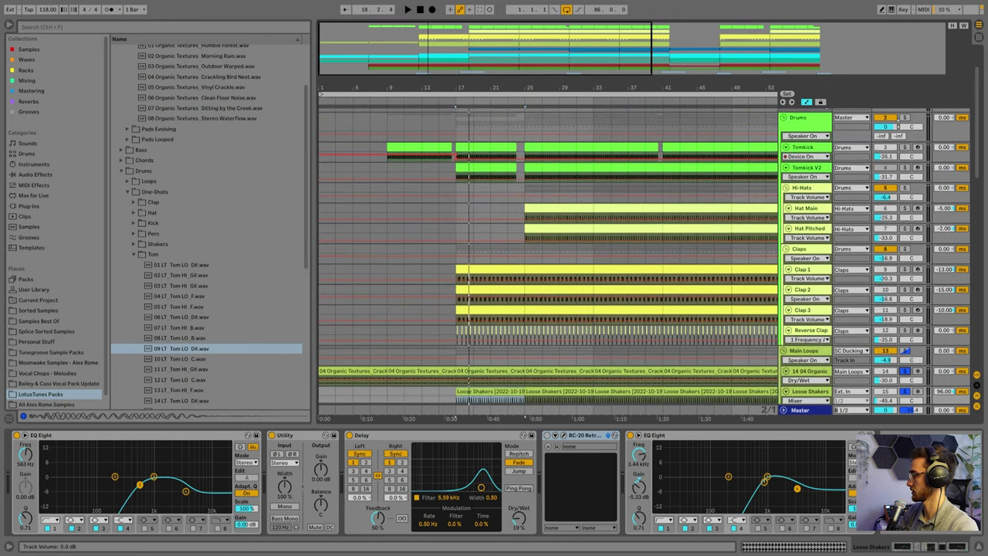
scroll(545, 319, down, 3)
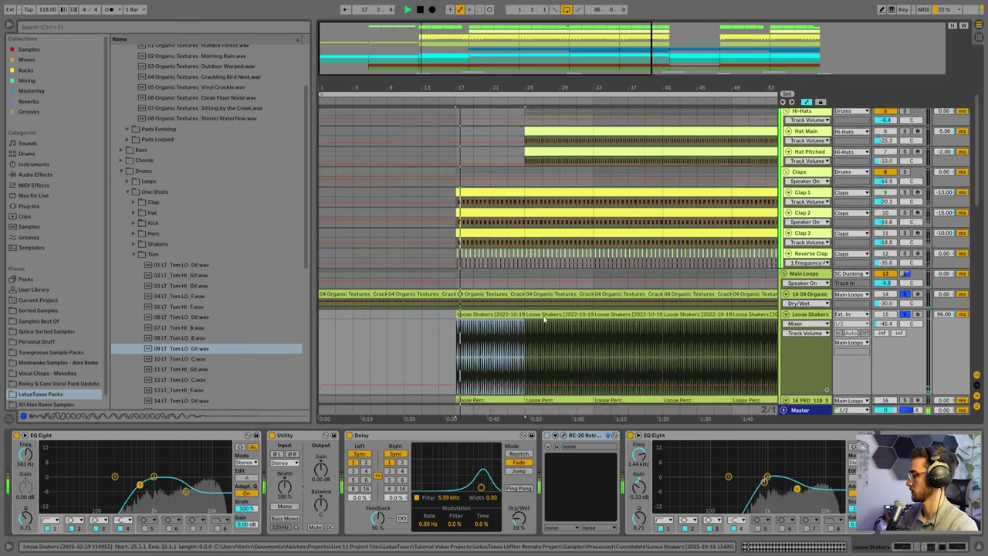
scroll(544, 319, down, 2)
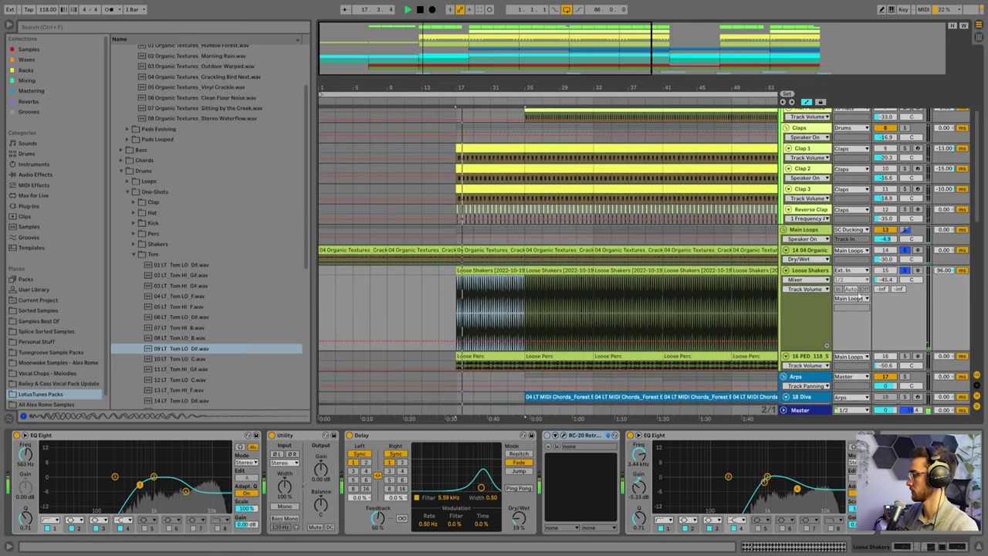
Compare Loose Shakers during playback with its track delay reset and with the delay restored to 96 ms
click(944, 271)
key(Delete)
key(space)
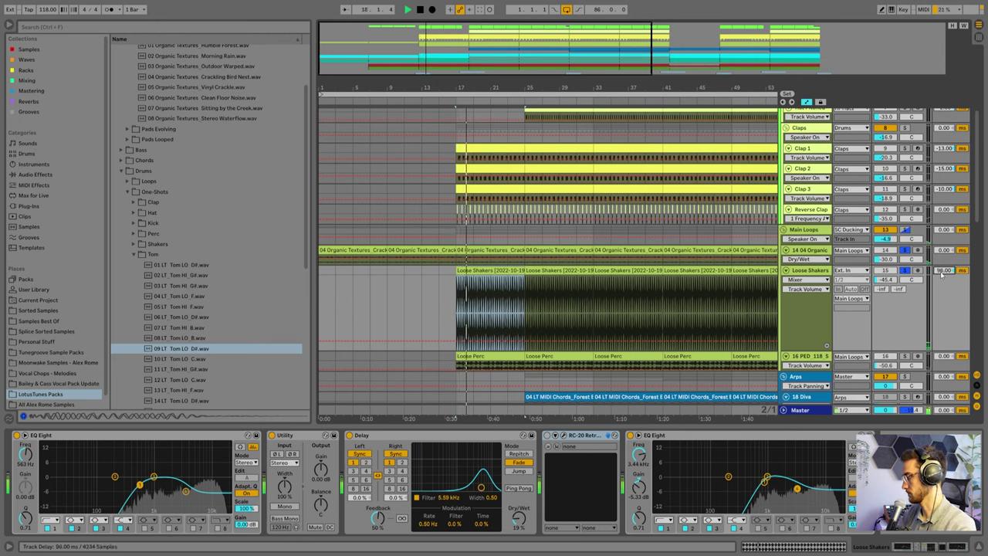
drag(941, 273, 941, 199)
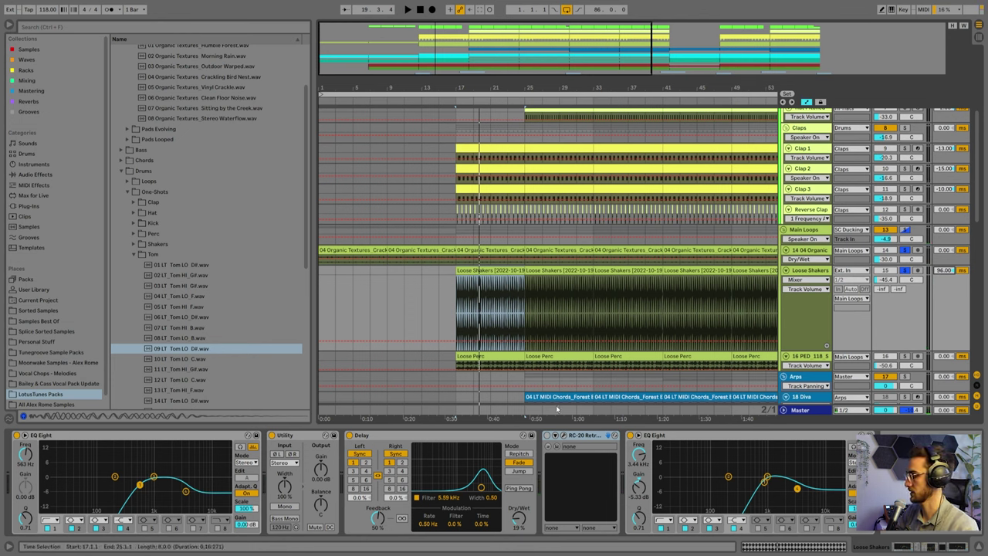
Turn on RC-20 Retro Color on Loose Shakers, open its plug-in window, and audition the effect
click(547, 436)
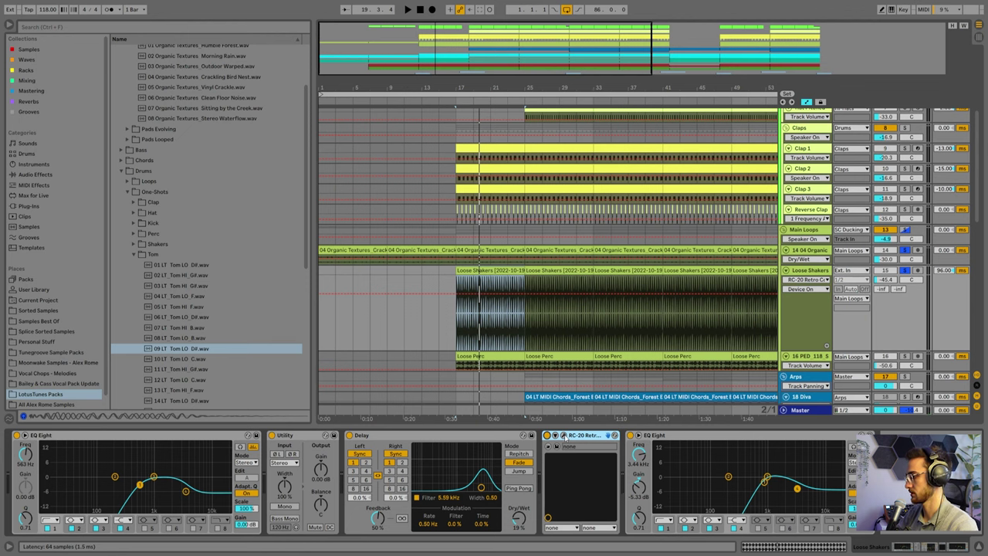
click(564, 437)
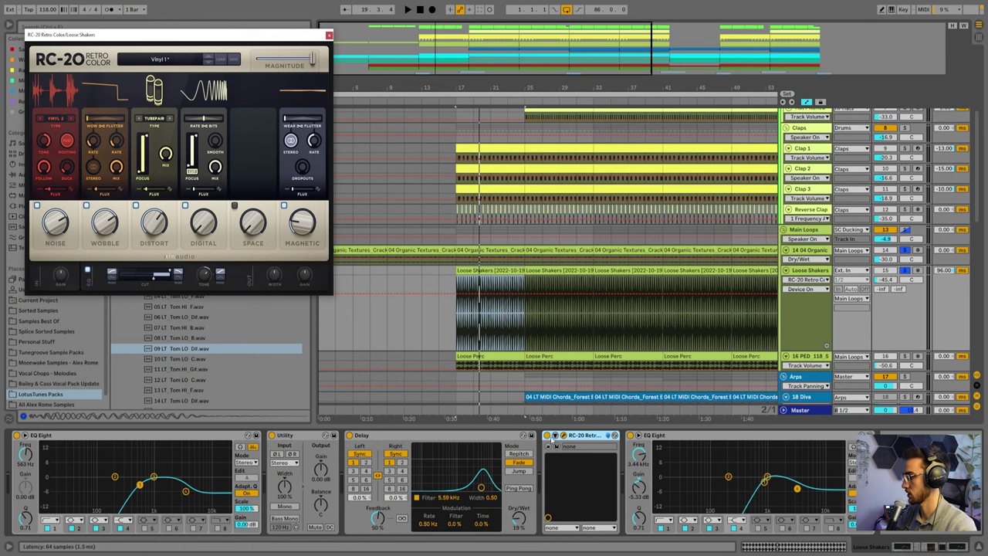
key(space)
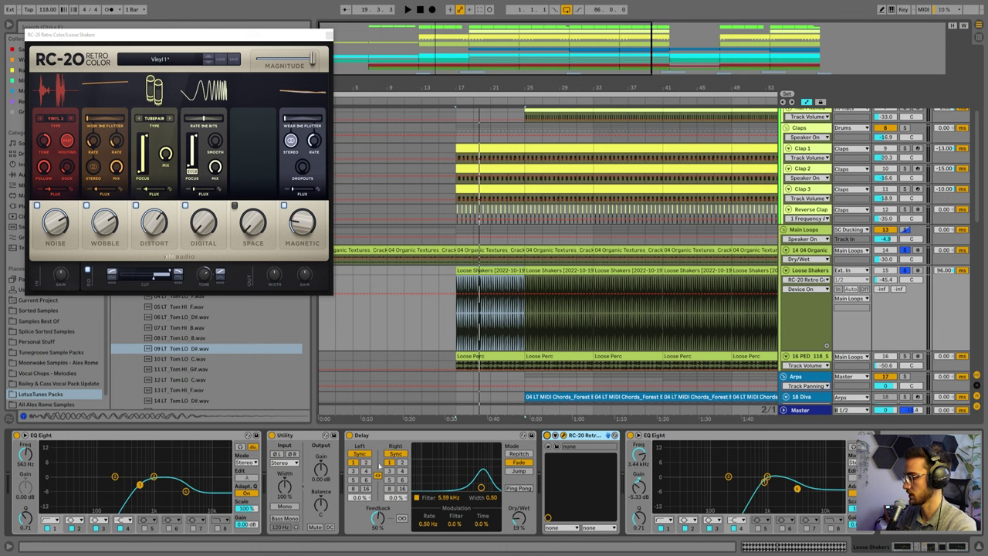
Audition Loose Shakers from bar 17 while checking its first EQ Eight and the Delay's Dry/Wet setting
click(140, 485)
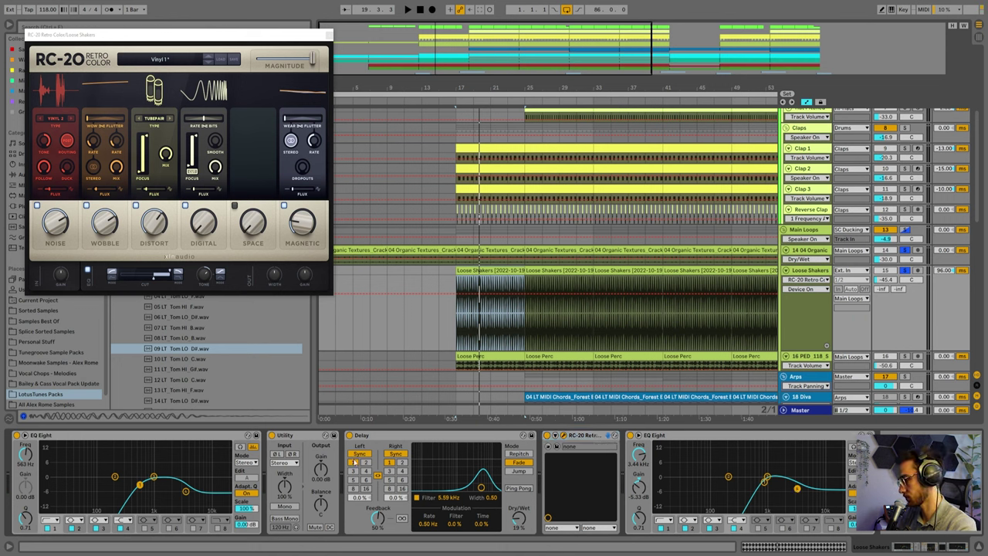
key(space)
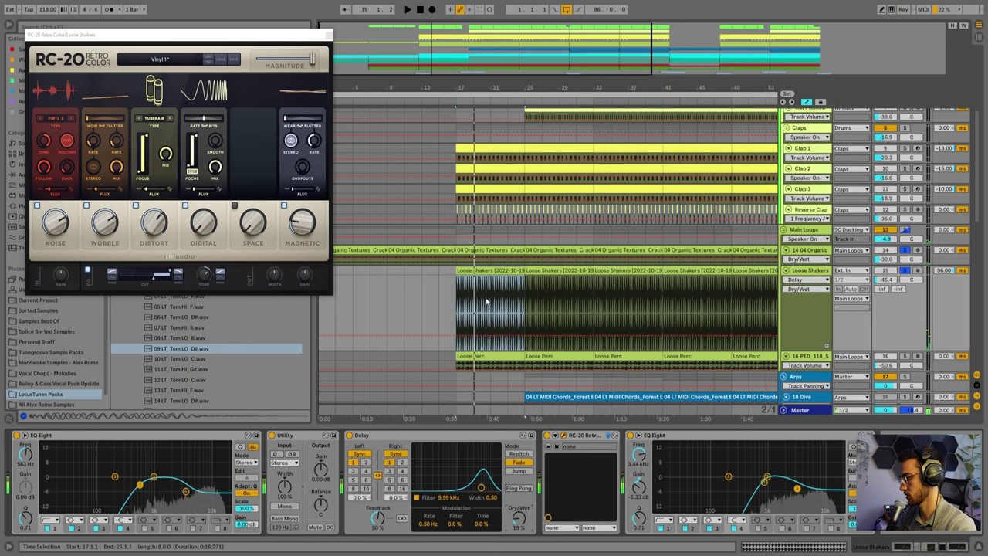
scroll(635, 318, up, 3)
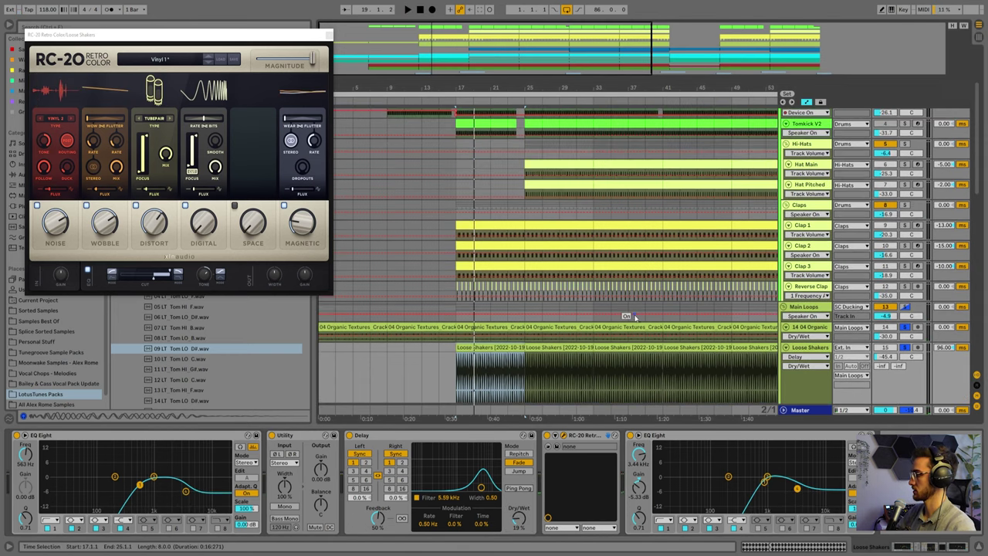
Play the arrangement from bar 17 and turn off RC-20 Retro Color on Loose Shakers
scroll(483, 175, down, 10)
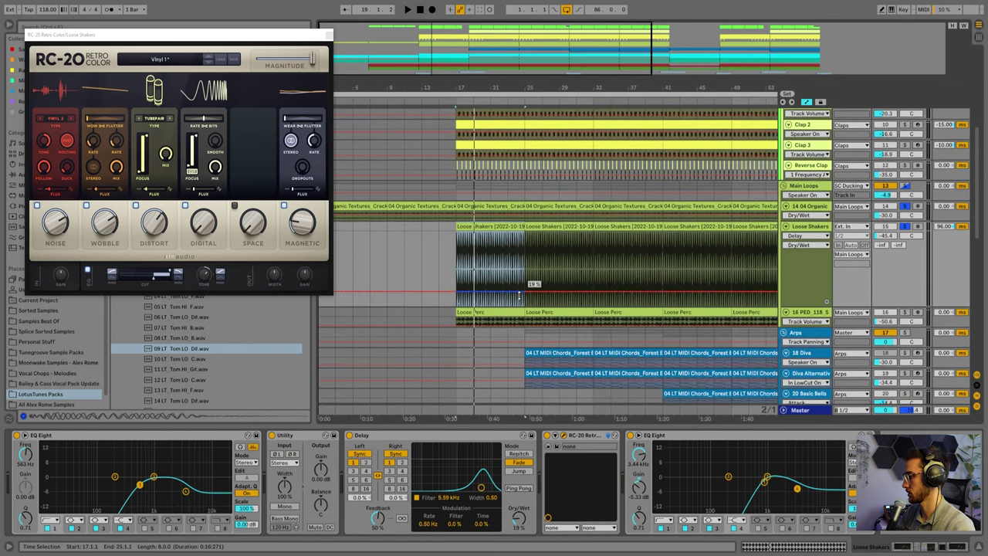
scroll(905, 261, down, 4)
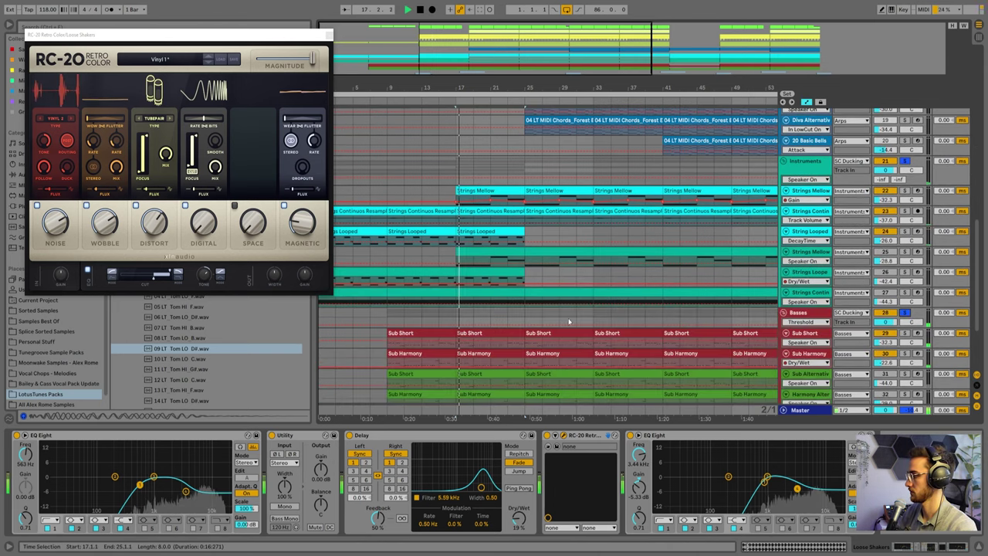
scroll(479, 344, up, 5)
scroll(528, 341, up, 3)
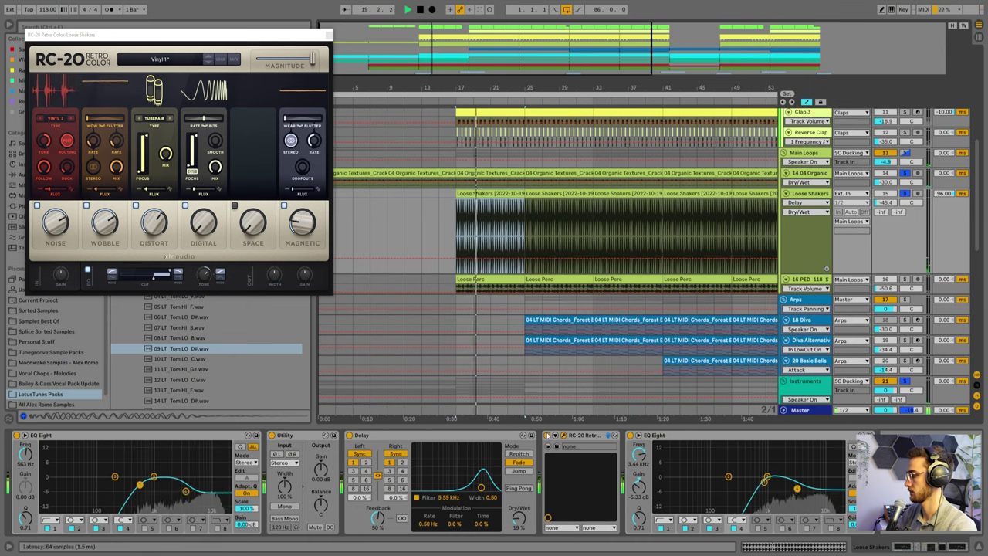
click(547, 435)
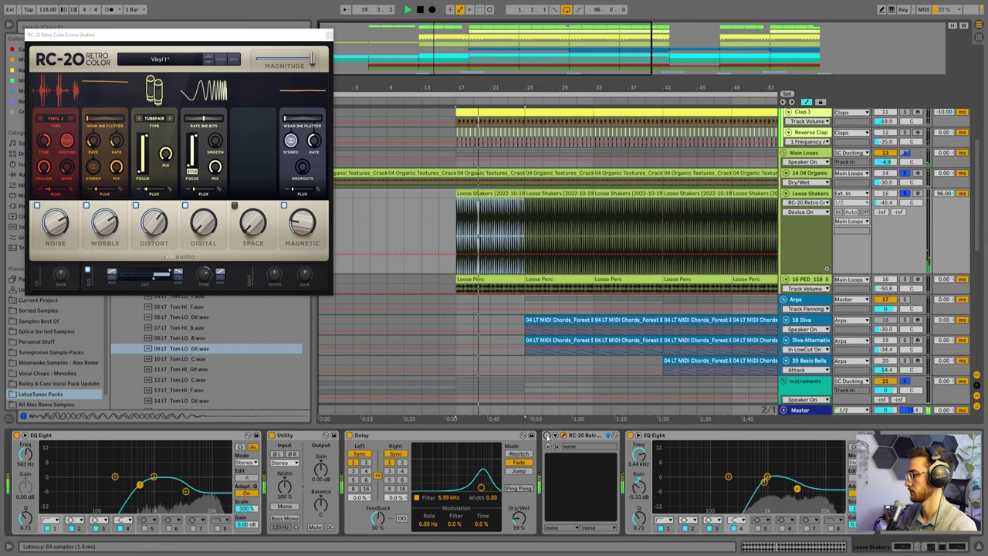
Enlarge the Loose Perc track's lane, solo the track, and audition its first clip from bar 17
click(485, 284)
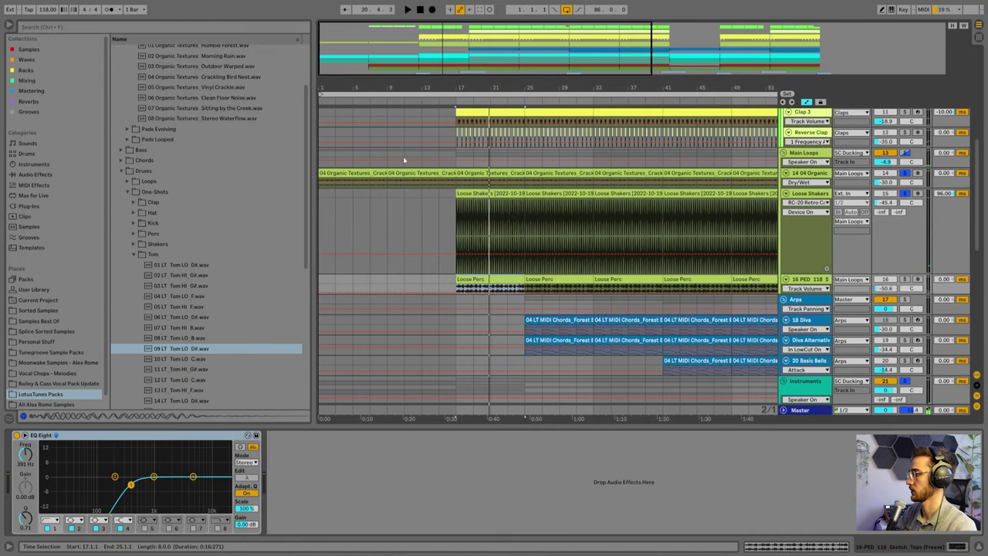
drag(793, 295, 791, 318)
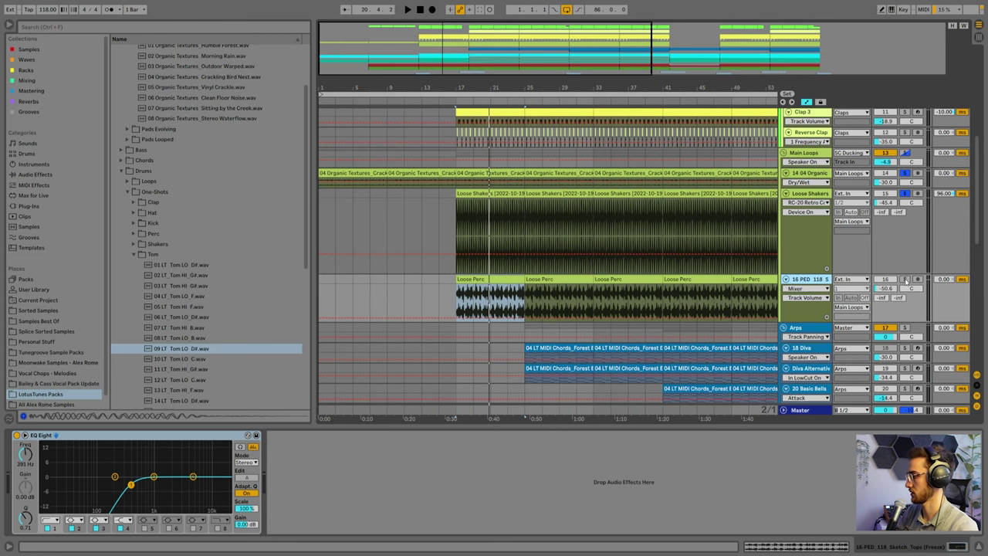
click(906, 280)
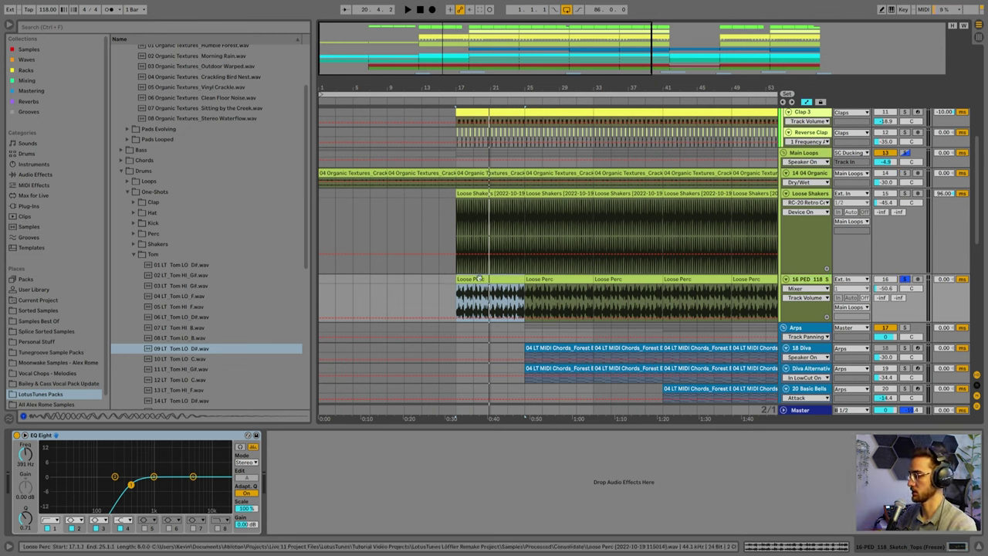
key(space)
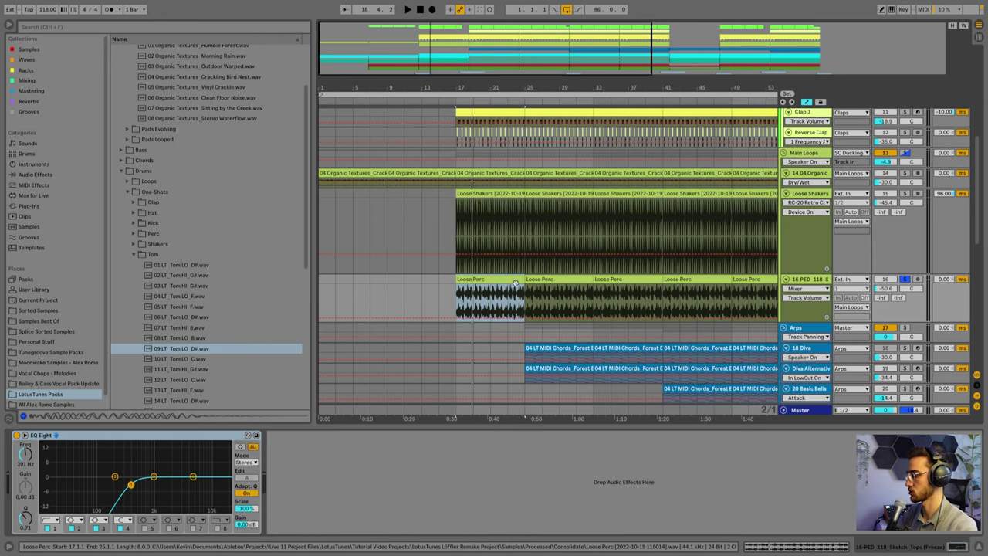
Solo Tomkick and play it from bar 17 together with the soloed loops
scroll(515, 284, up, 3)
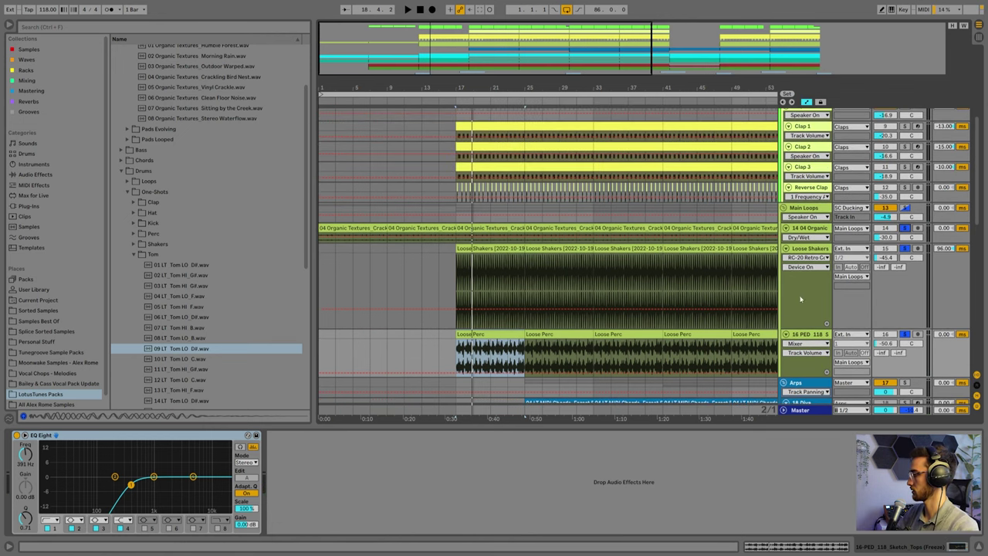
scroll(800, 299, up, 8)
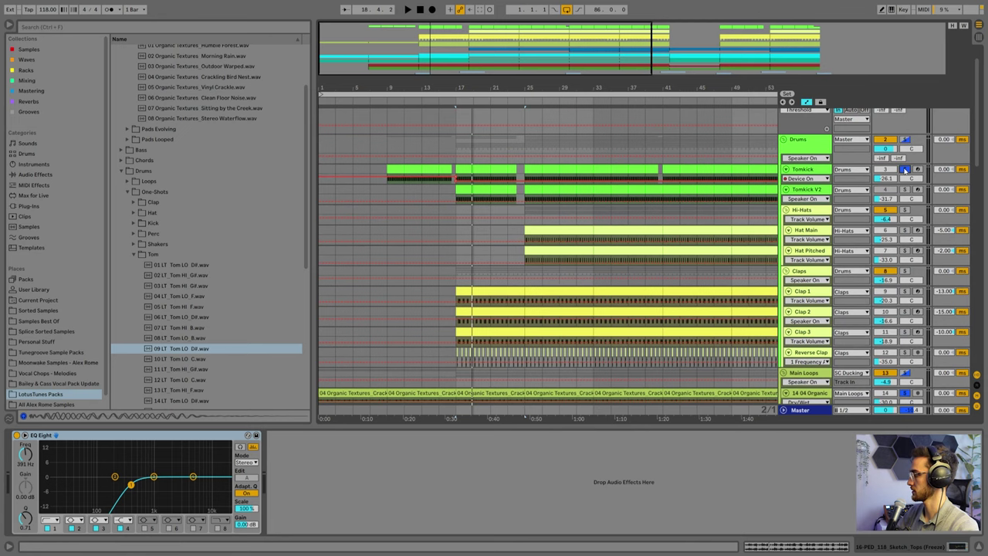
scroll(574, 298, down, 4)
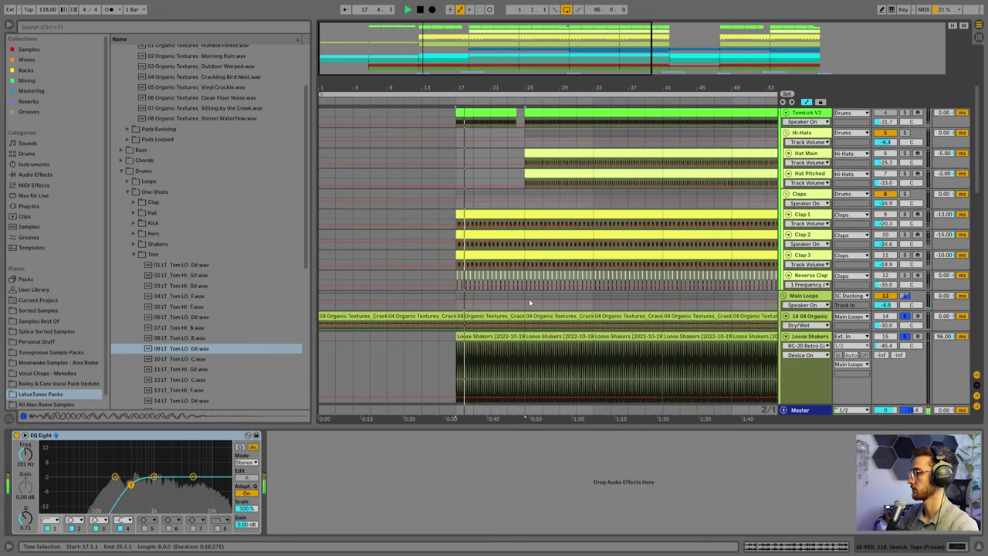
Examine the device chains of the Claps group and its Clap 3, Clap 2 and Clap 1 tracks
drag(467, 87, 468, 107)
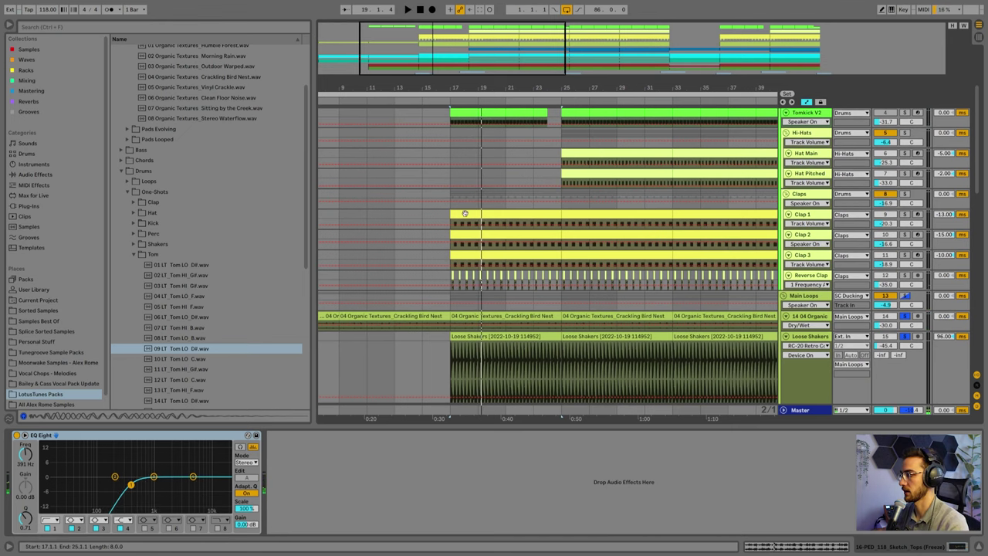
click(465, 214)
click(450, 199)
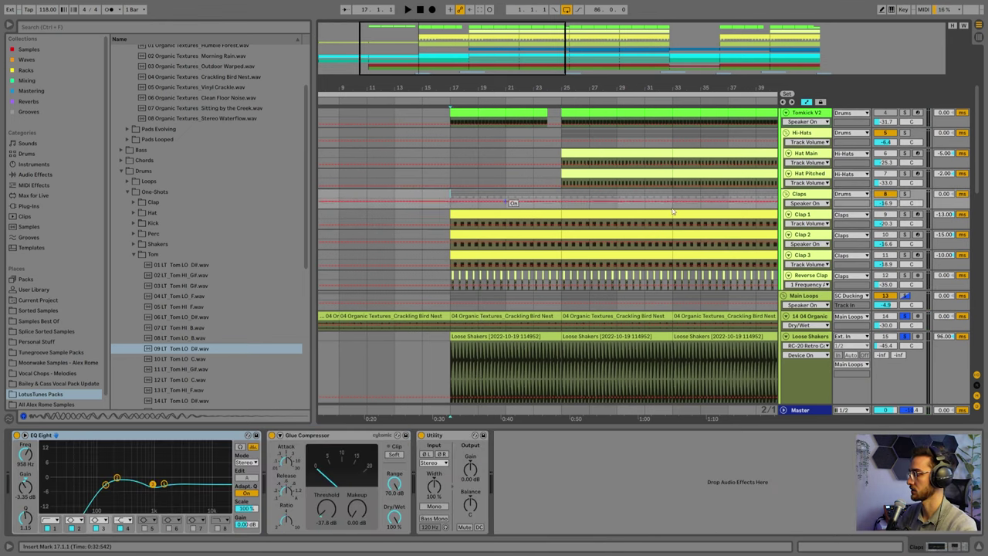
click(813, 196)
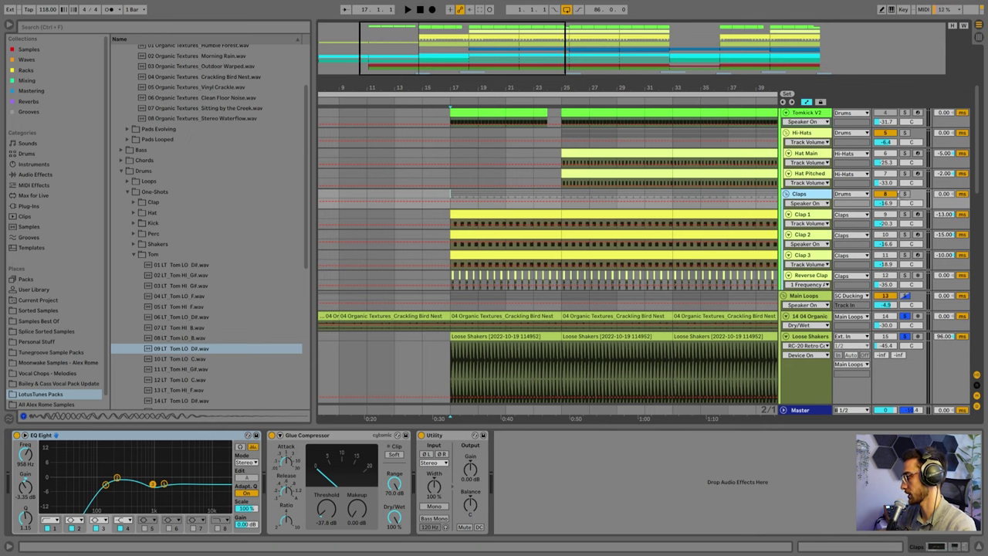
click(807, 256)
click(807, 235)
click(804, 215)
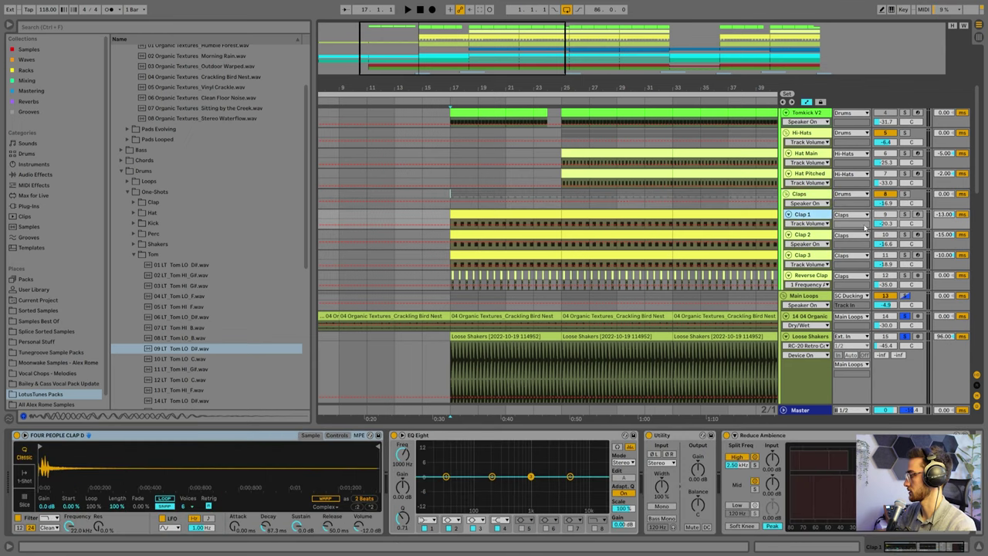
Solo Clap 1, Clap 2 and Clap 3 one after another and audition each from bar 17
click(904, 215)
click(491, 214)
key(space)
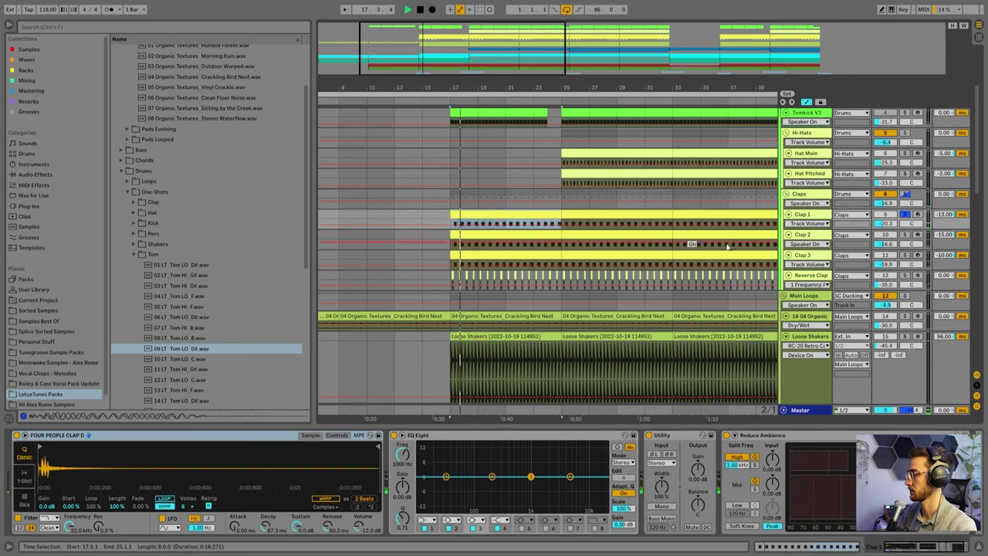
click(904, 235)
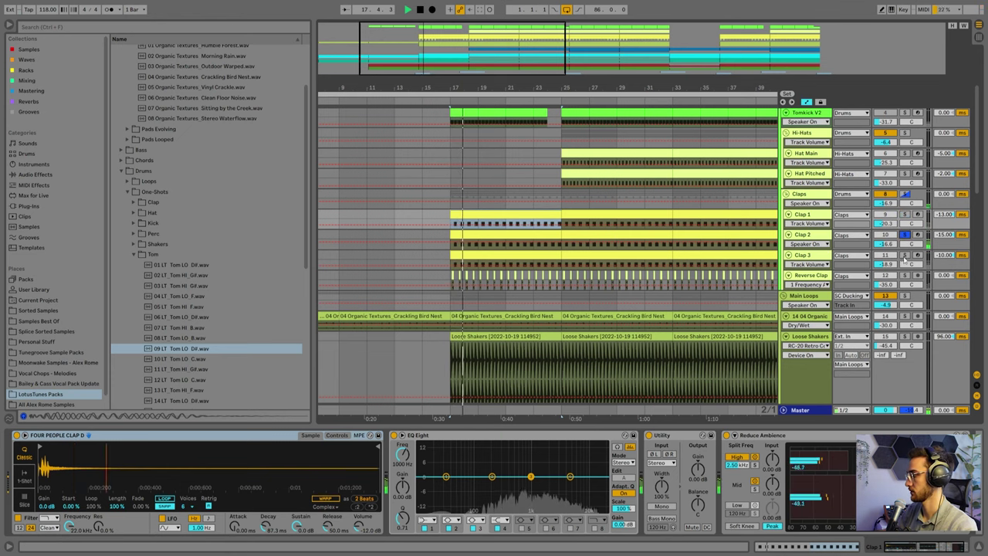
click(906, 255)
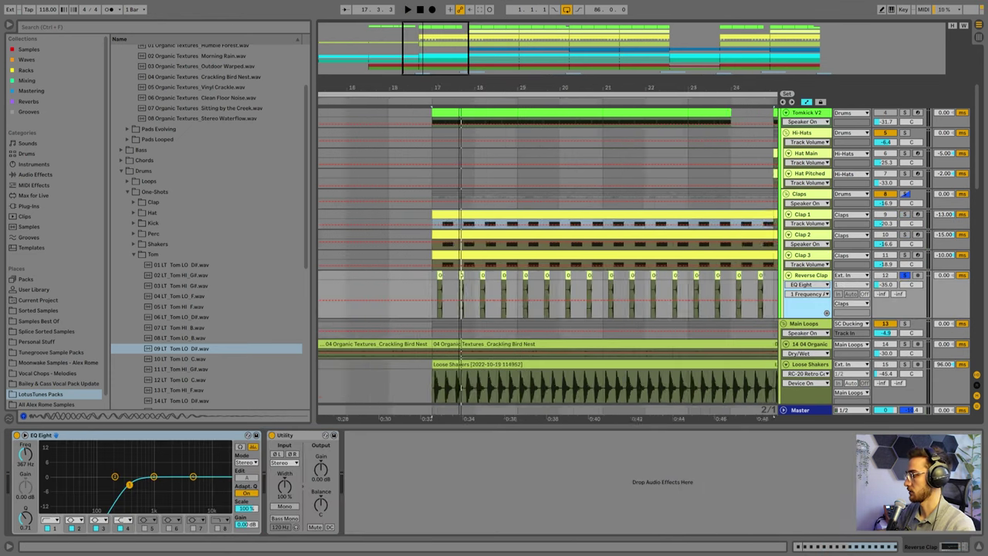
Audition Reverse Clap together with the three soloed claps, starting from its first clip after bar 17
drag(459, 87, 459, 128)
click(413, 276)
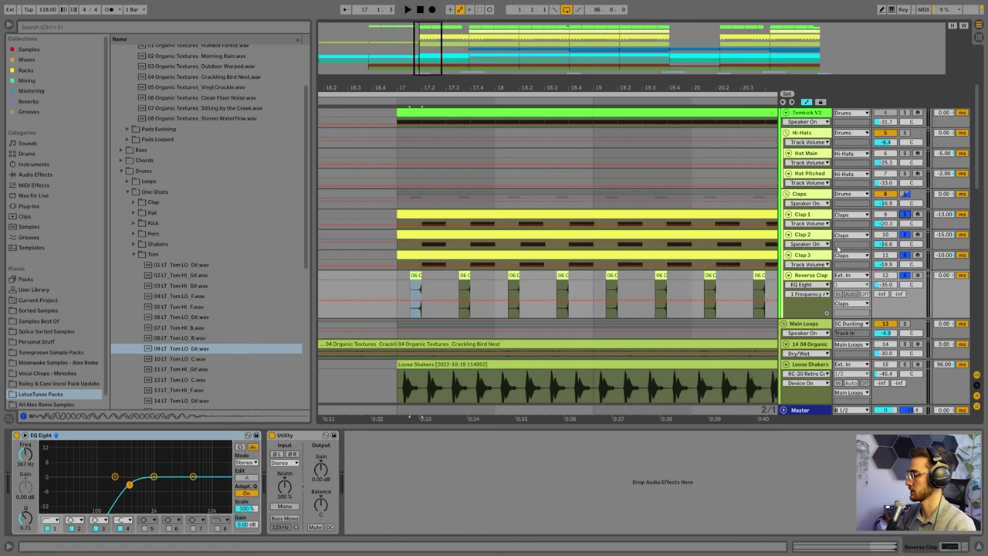
key(space)
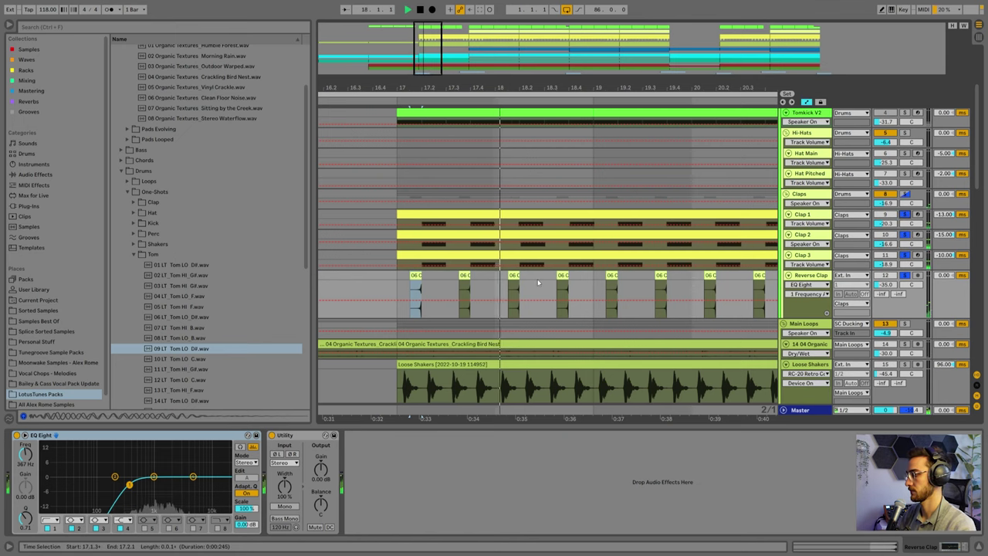
drag(475, 88, 407, 84)
key(space)
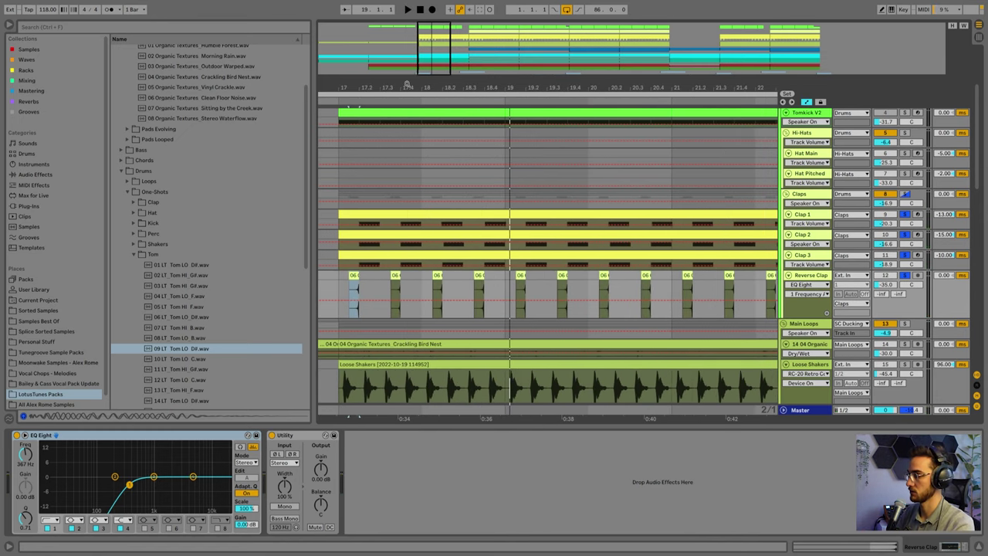
Try a 64 ms track delay on Clap 1 while the soloed claps play, and undo the change
click(364, 216)
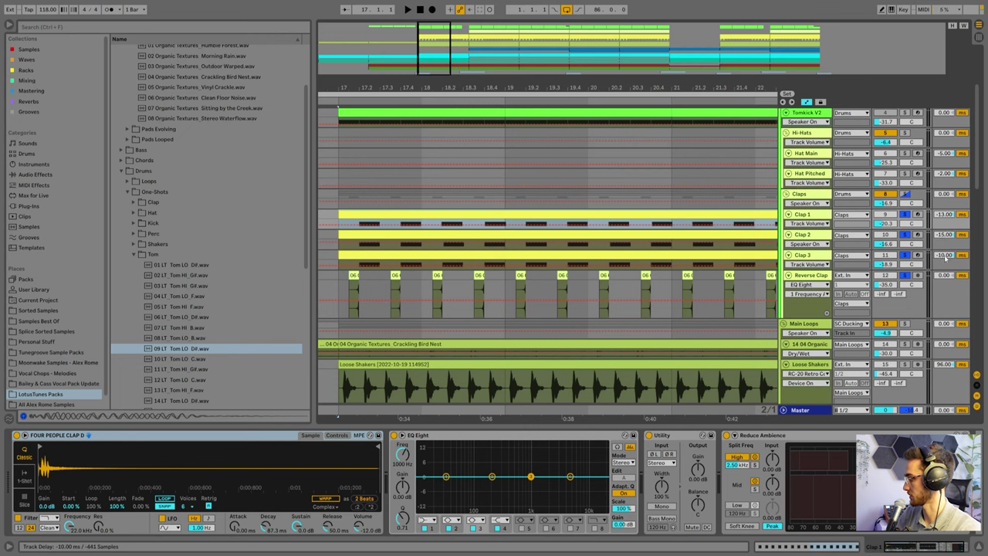
click(977, 407)
click(977, 407)
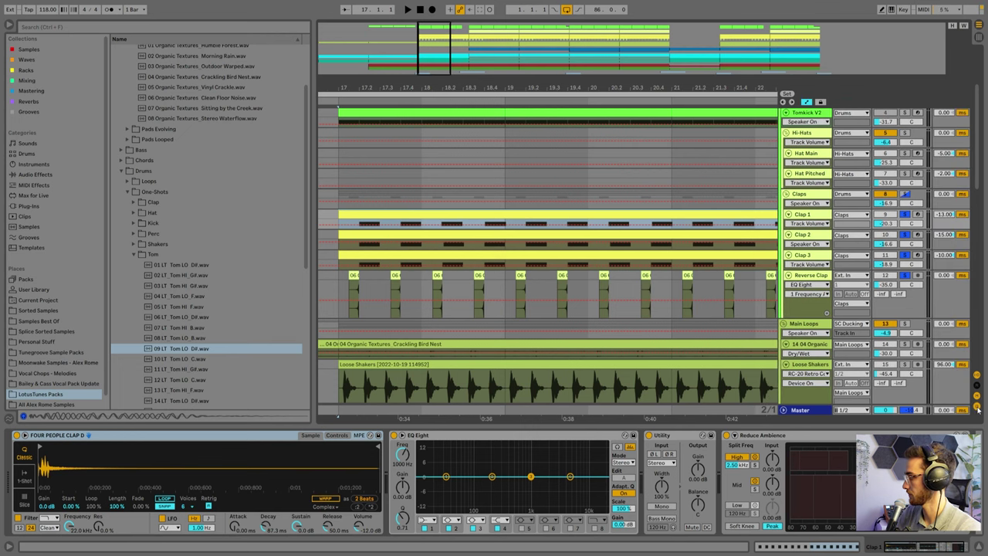
key(space)
drag(944, 216, 945, 173)
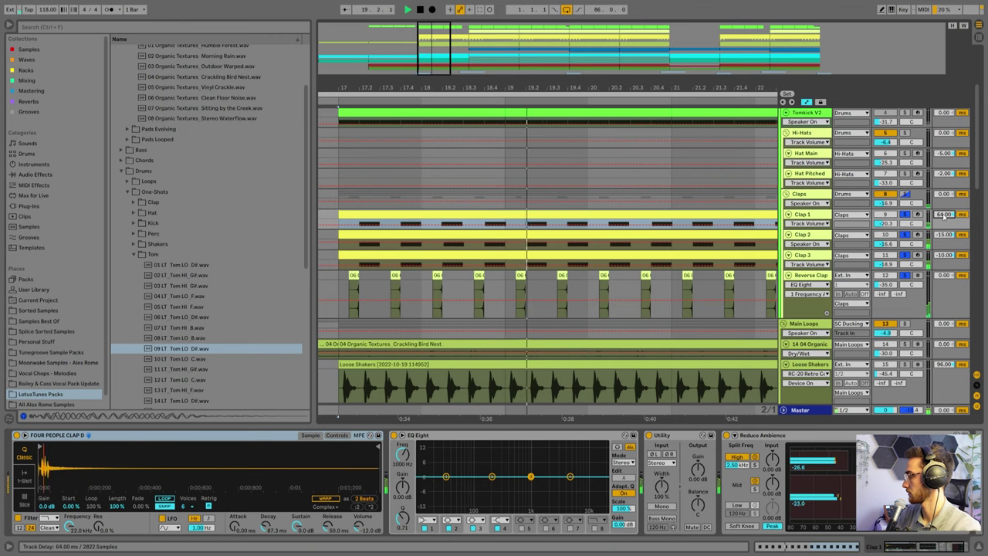
key(ctrl+z)
key(space)
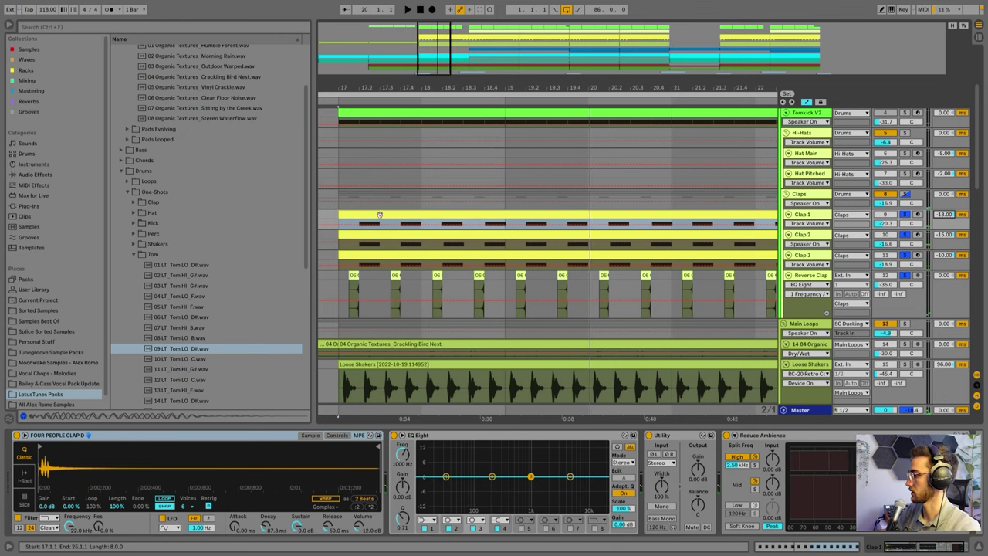
Open Clap 1's MIDI clip and examine how its C3 notes sit against the beat grid
double_click(379, 214)
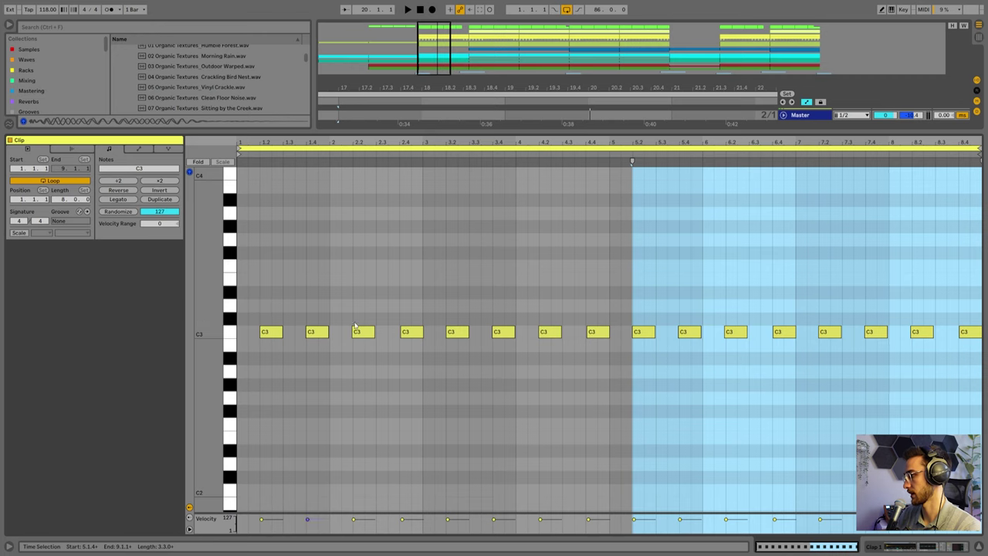
drag(280, 142, 280, 286)
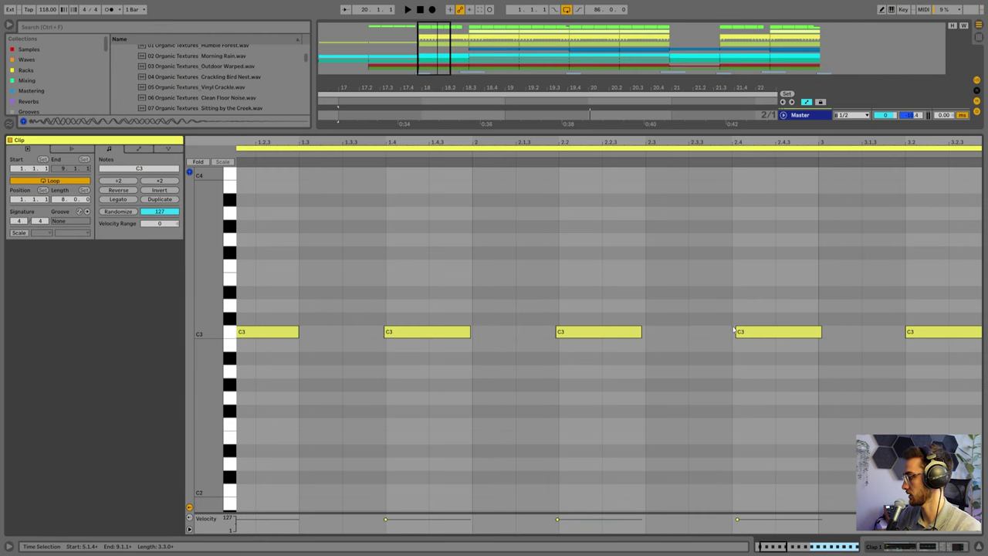
key(x)
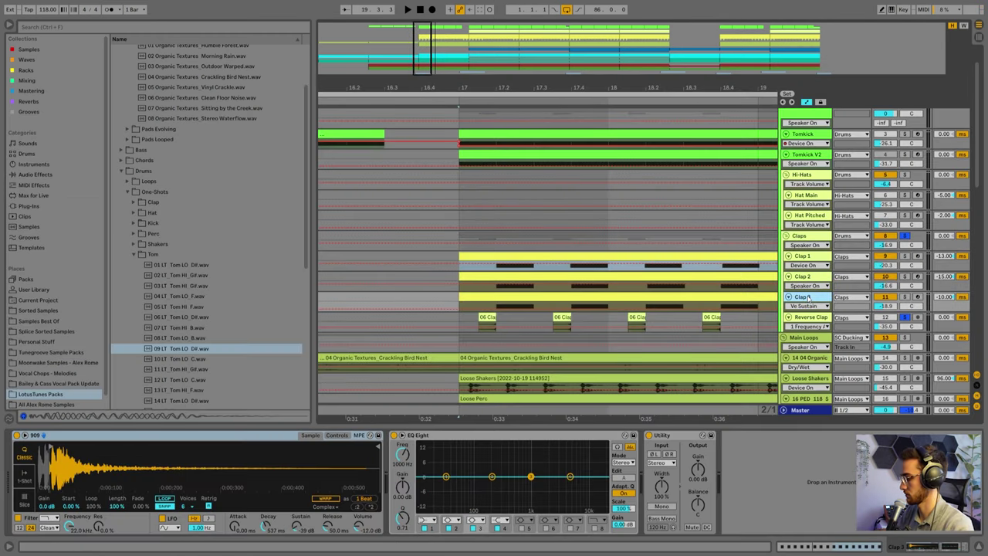
Insert an audio track below Clap 3, set its input to Resampling, and arm it for recording
key(ctrl+t)
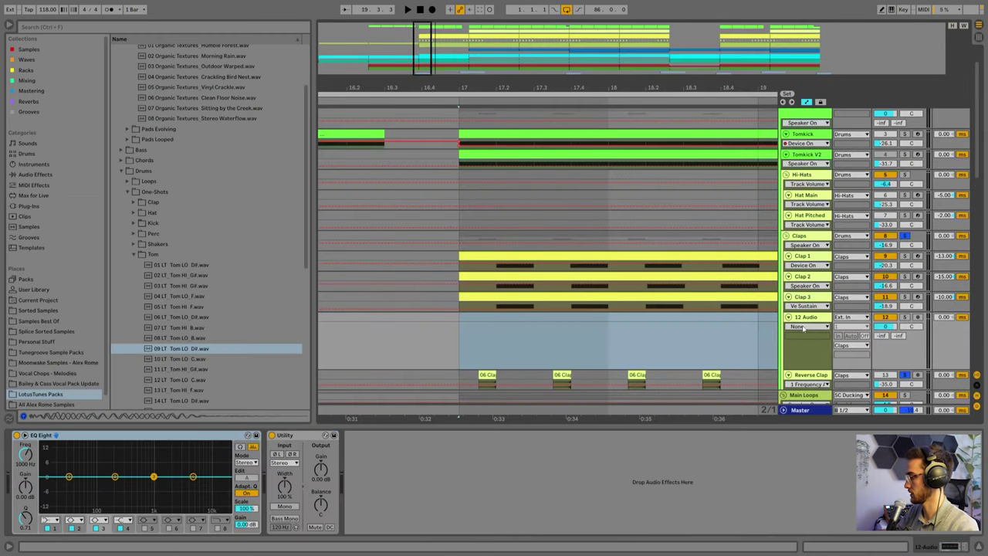
click(866, 317)
click(848, 15)
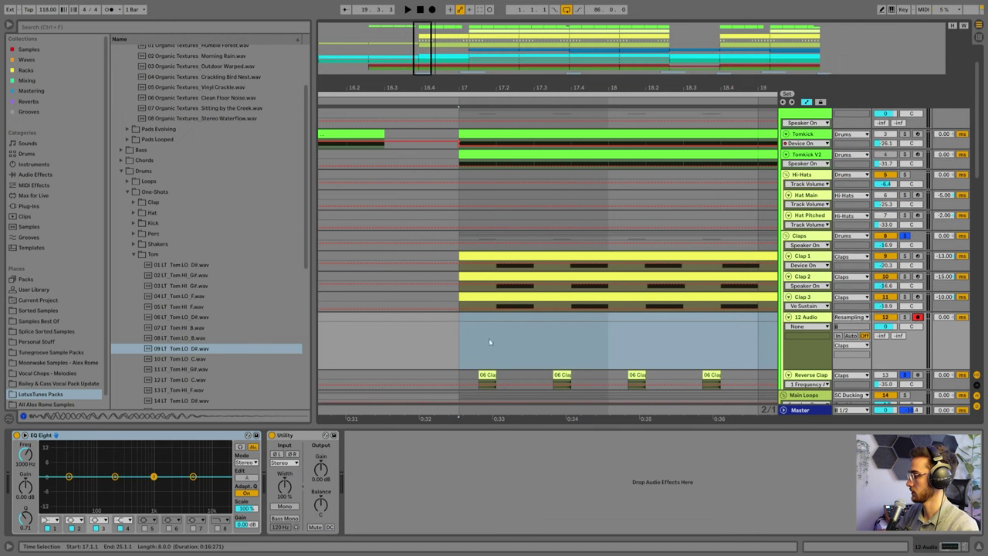
Record about half a bar of the soloed claps onto the new audio track from bar 17
click(458, 285)
scroll(458, 285, down, 1)
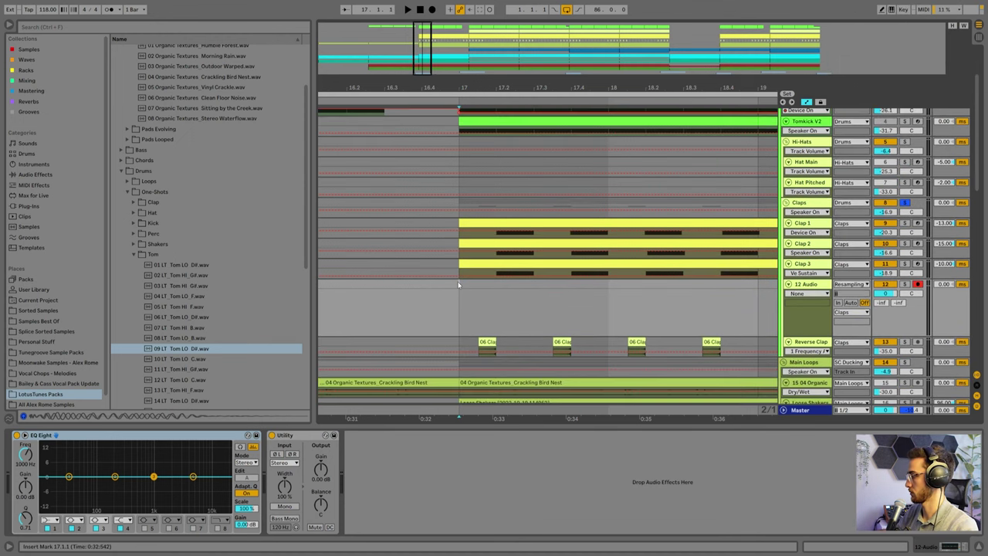
click(432, 9)
key(space)
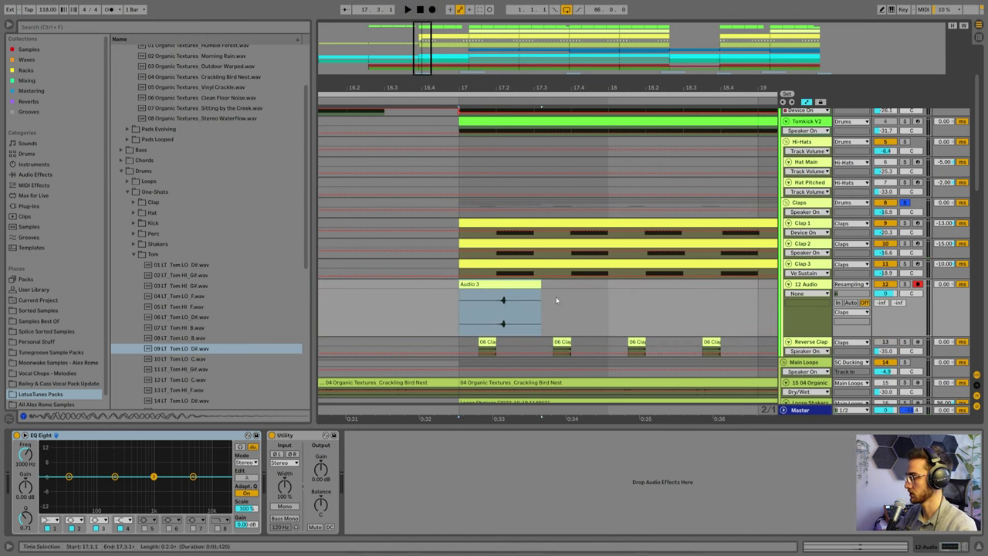
Set the arrangement grid to 1/32 and cut away the recorded clip's section before the clap hit
right_click(572, 299)
click(671, 408)
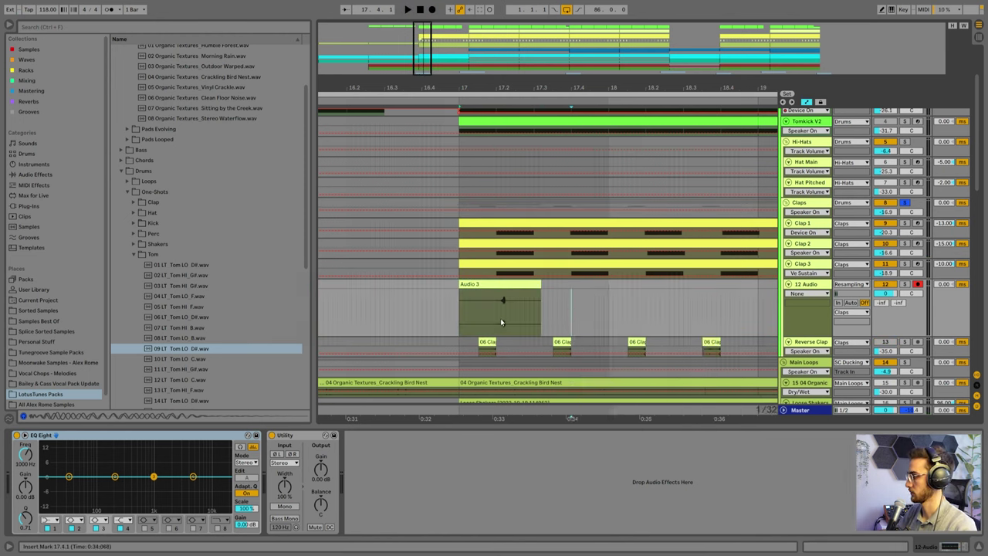
click(495, 310)
key(ctrl+e)
key(Delete)
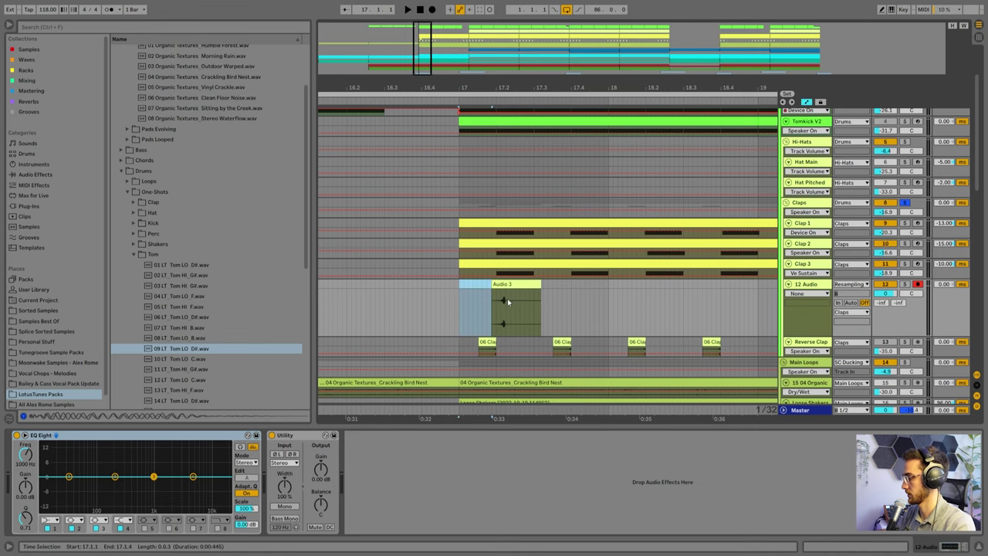
Trim the recorded clap's tail and place it reversed with its end at beat 17.2
mouse_move(507, 298)
mouse_down()
mouse_move(541, 298)
mouse_move(491, 284)
mouse_move(519, 287)
mouse_up()
key(Delete)
scroll(491, 285, up, 5)
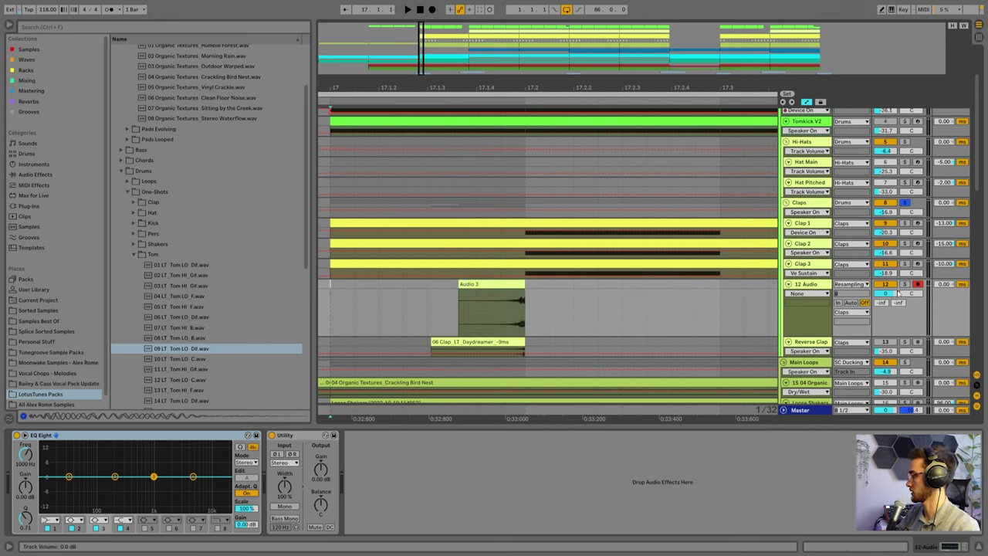
Lower the resampled clap track's volume to -16.5 dB and try shifting its reversed clip slightly off beat 17.2
drag(898, 293, 898, 305)
drag(524, 285, 516, 287)
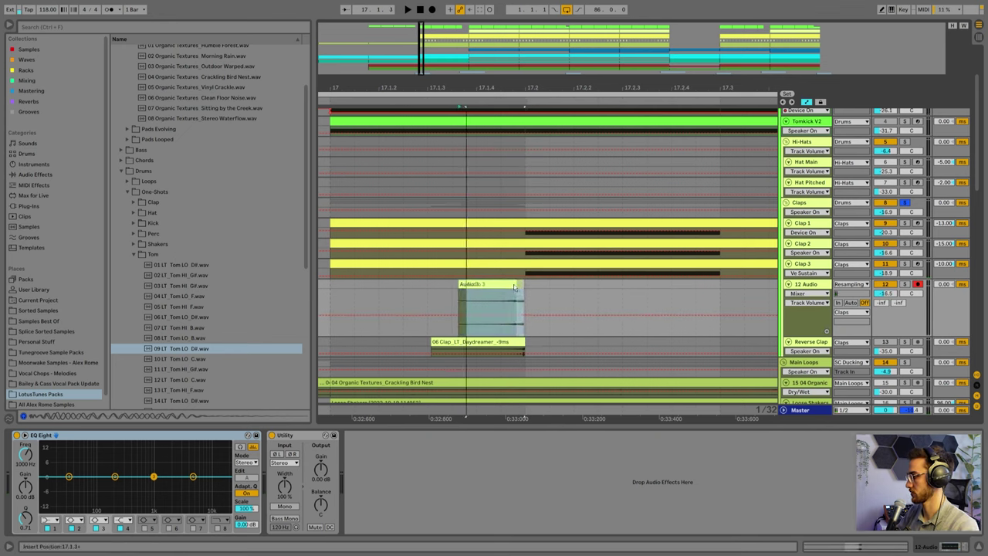
key(space)
key(space)
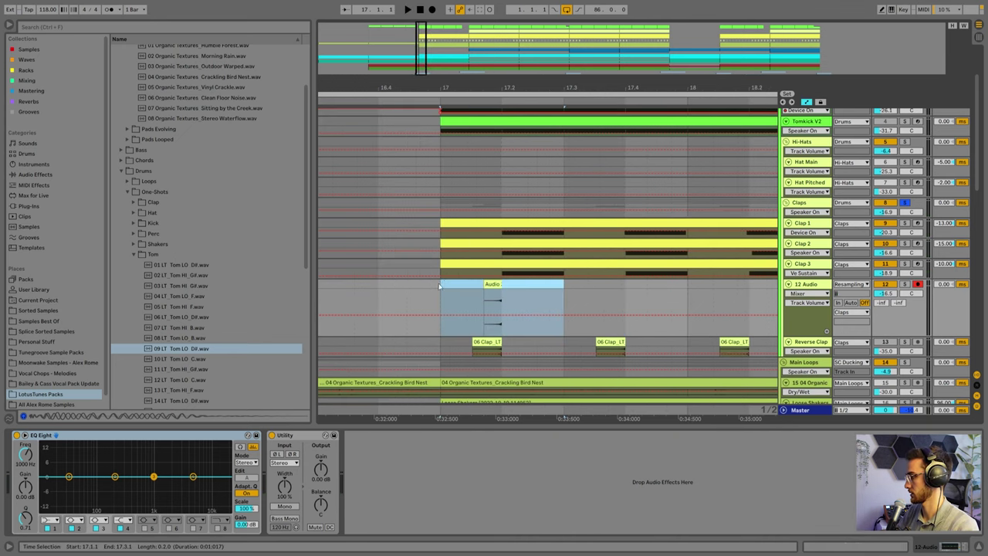
Duplicate the half-bar section from 17.1.1 to 17.3.1 three times along the resampled clap track during playback
drag(425, 85, 424, 56)
key(ctrl+d)
key(space)
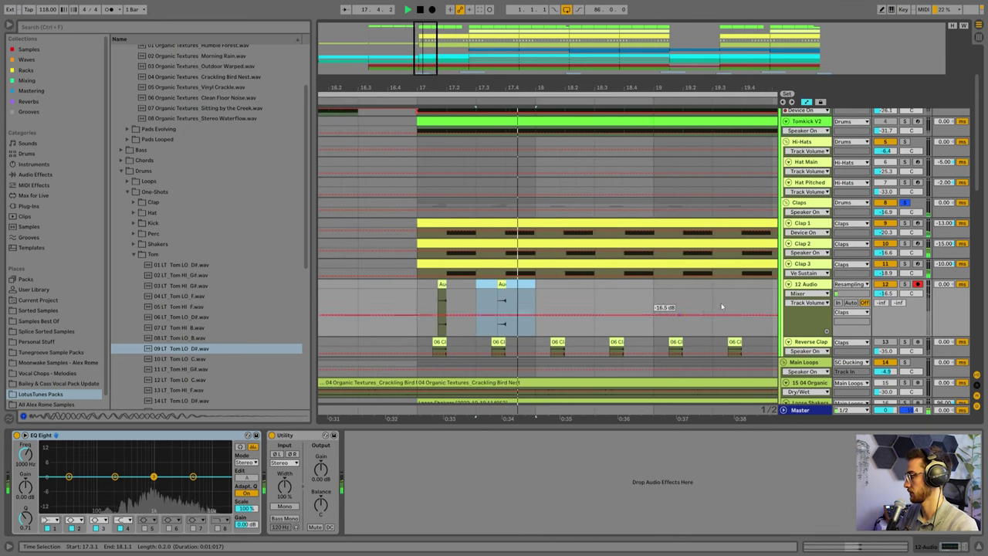
key(ctrl+d)
key(ctrl+d)
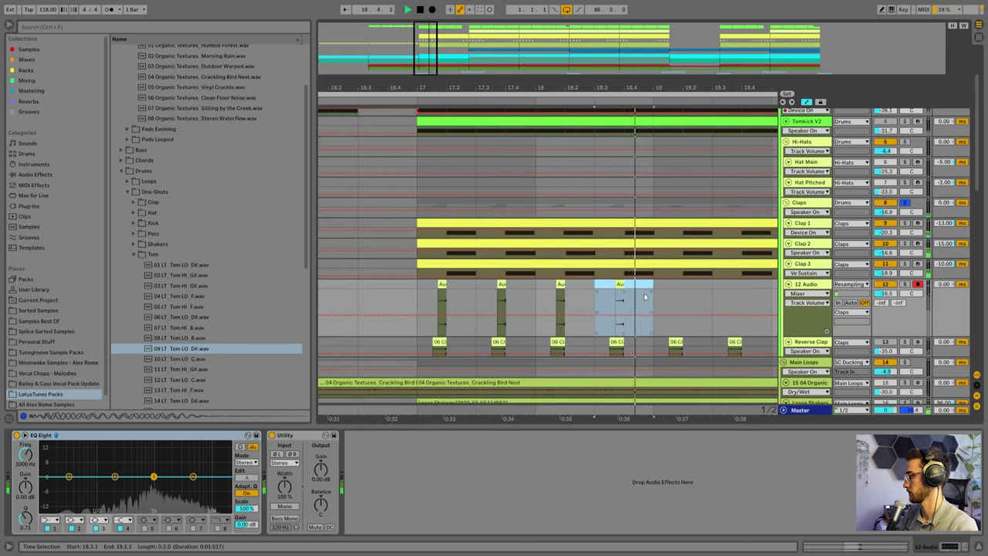
Vary the timing of the duplicated reversed claps before beats 18.4, 18.2 and 17.4 by shifting each slightly against the grid
key(plus)
key(plus)
key(plus)
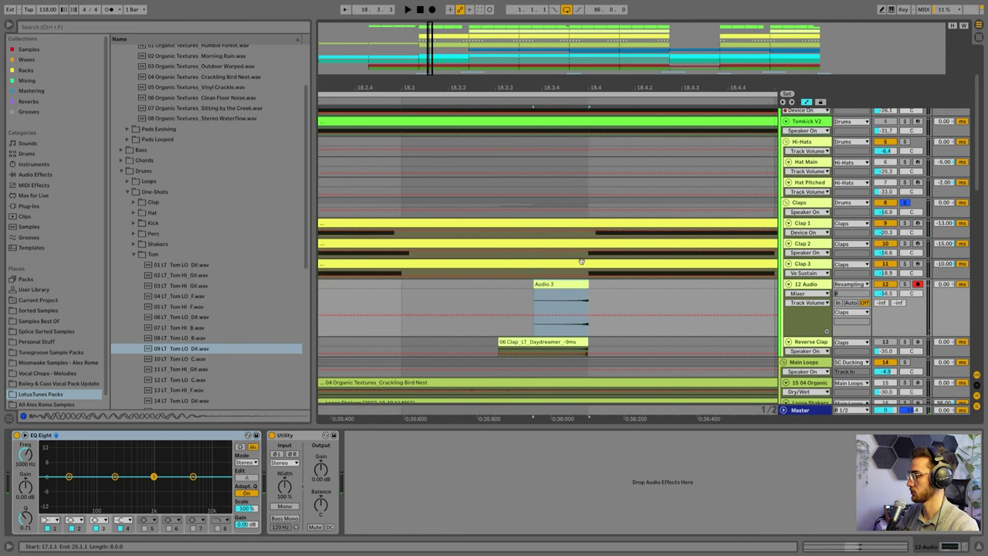
click(577, 284)
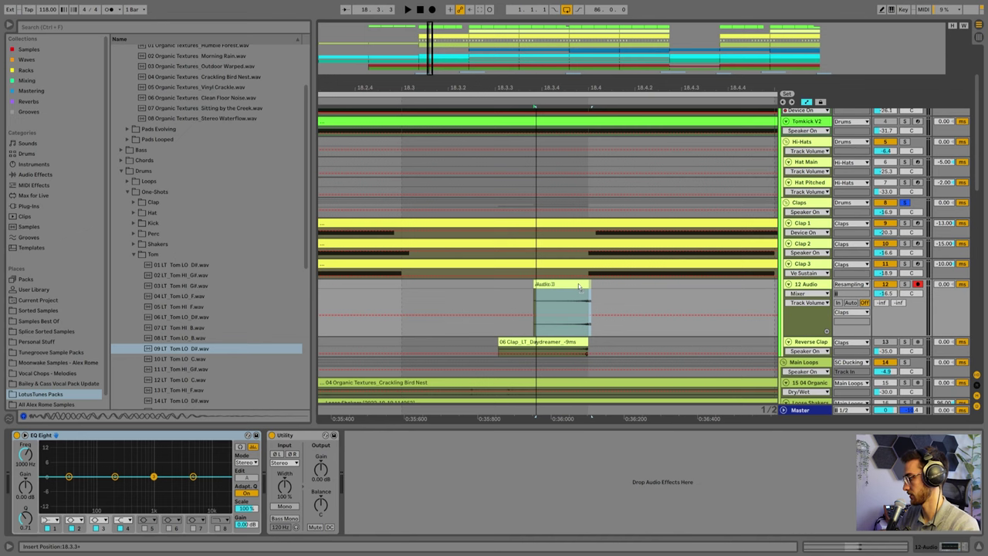
key(minus)
key(minus)
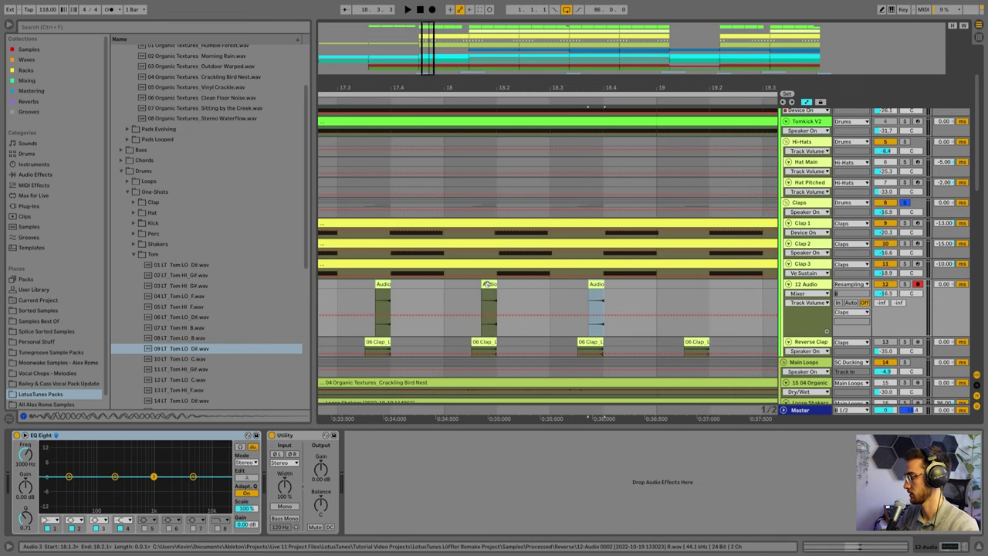
click(488, 285)
key(plus)
key(plus)
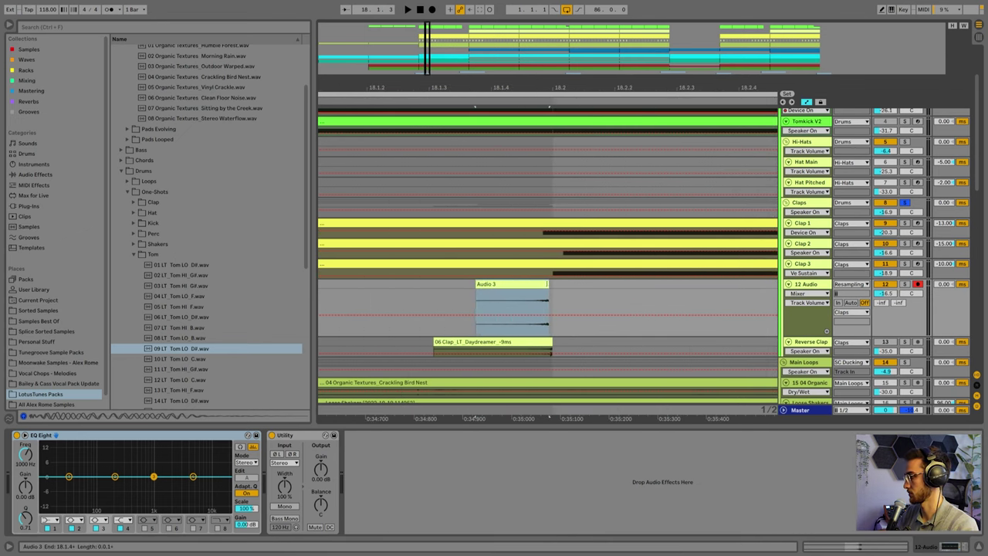
drag(547, 284, 553, 284)
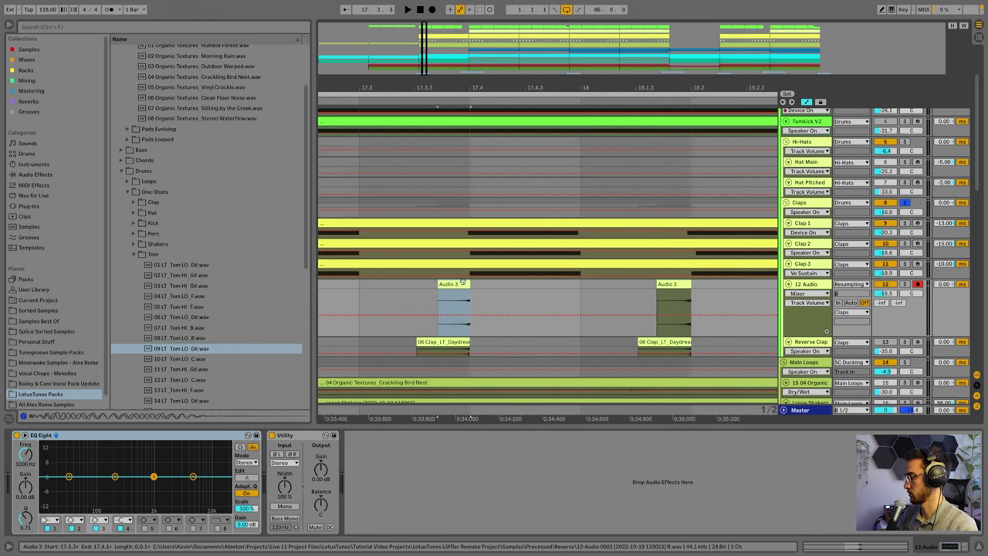
drag(463, 282, 474, 284)
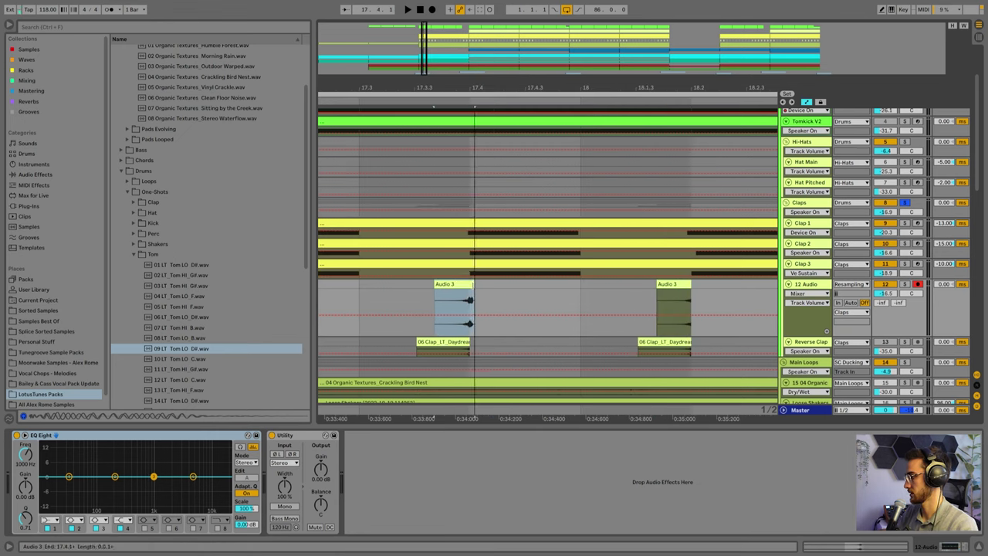
Play back the varied reversed claps from bar 17 and select the clips on the resampled clap track
key(minus)
key(minus)
click(400, 297)
key(space)
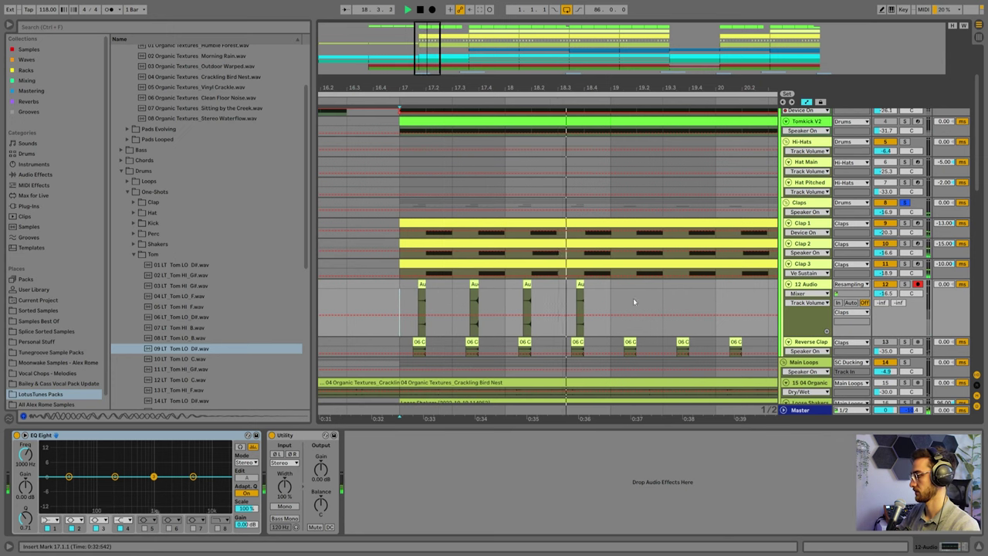
key(space)
drag(610, 301, 401, 285)
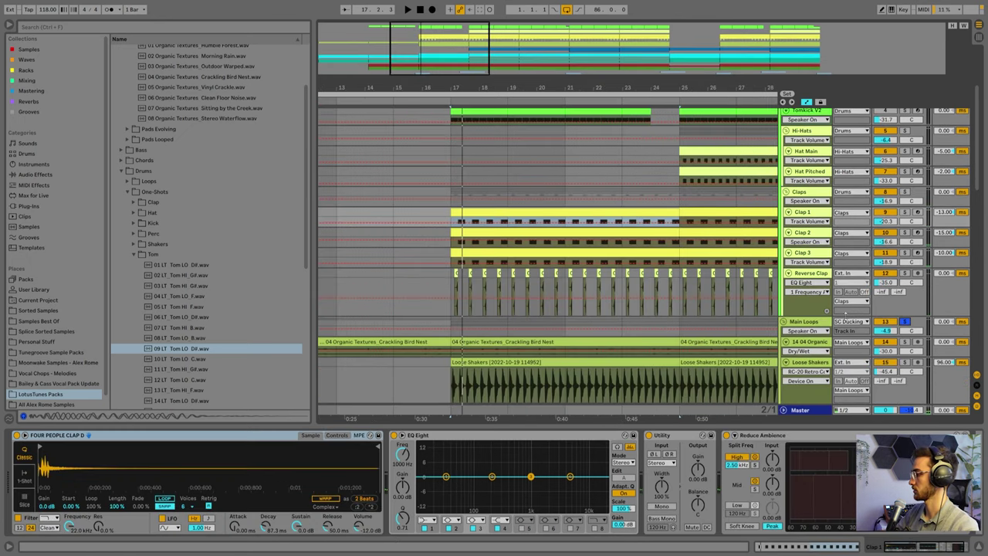
Listen to the claps together with the Main Loops and place the insert mark on the Reverse Clap track at bar 17
scroll(460, 294, down, 3)
key(space)
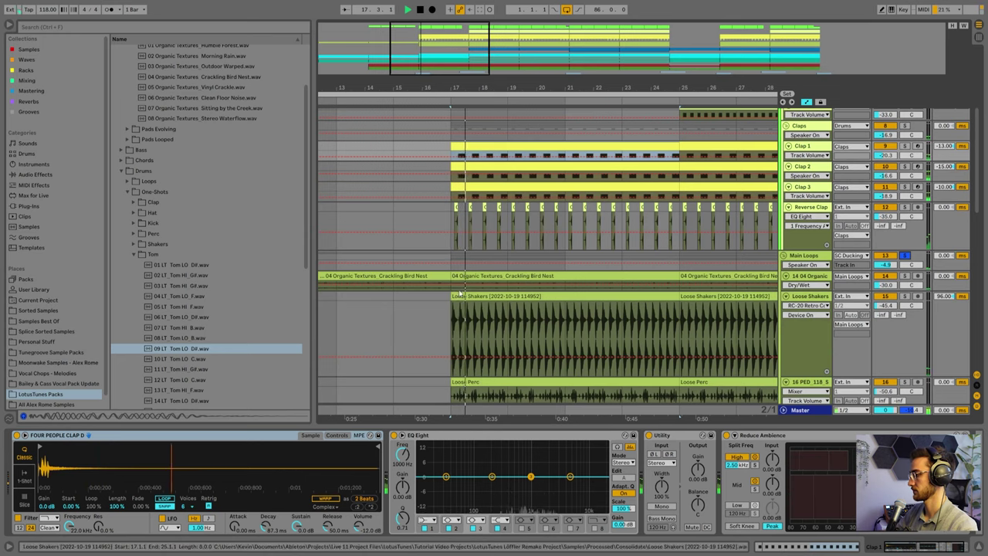
scroll(460, 293, up, 1)
click(444, 232)
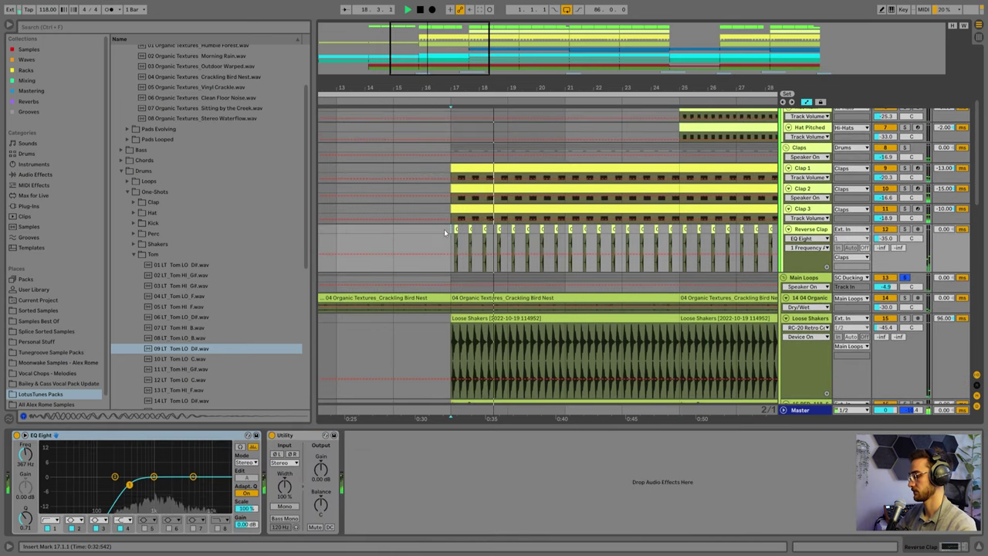
Solo the Hi-Hats group and play it from bar 25
key(ctrl+shift+z)
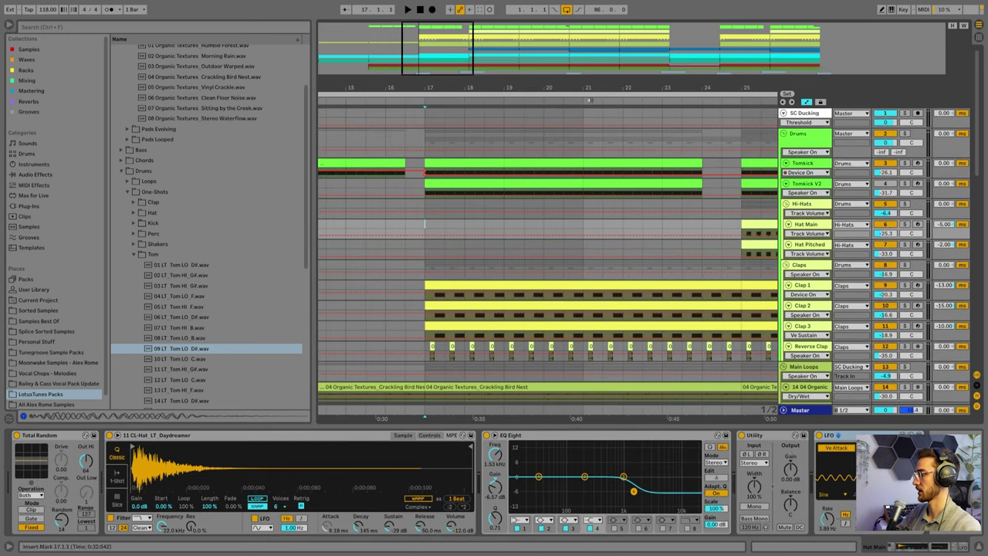
scroll(468, 219, right, 3)
click(482, 207)
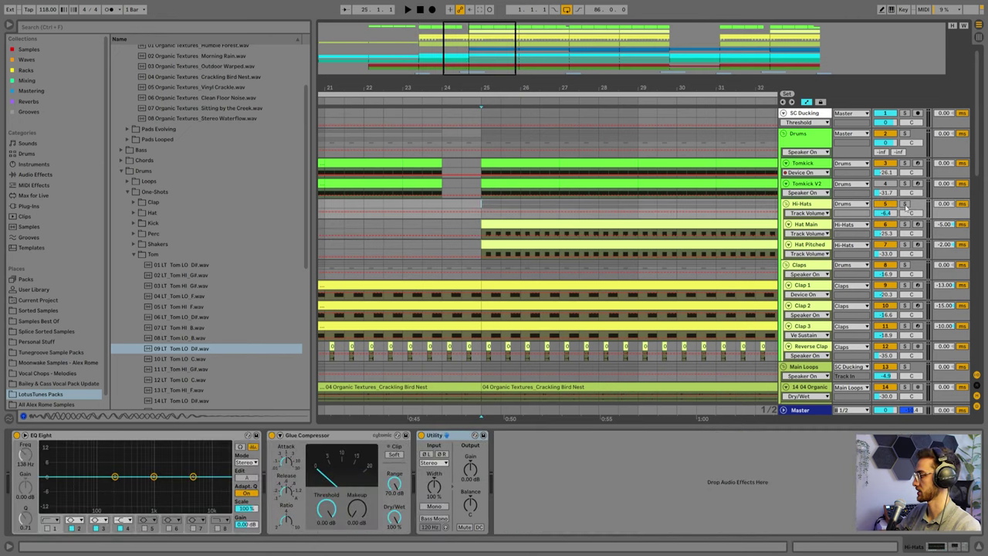
click(906, 204)
key(space)
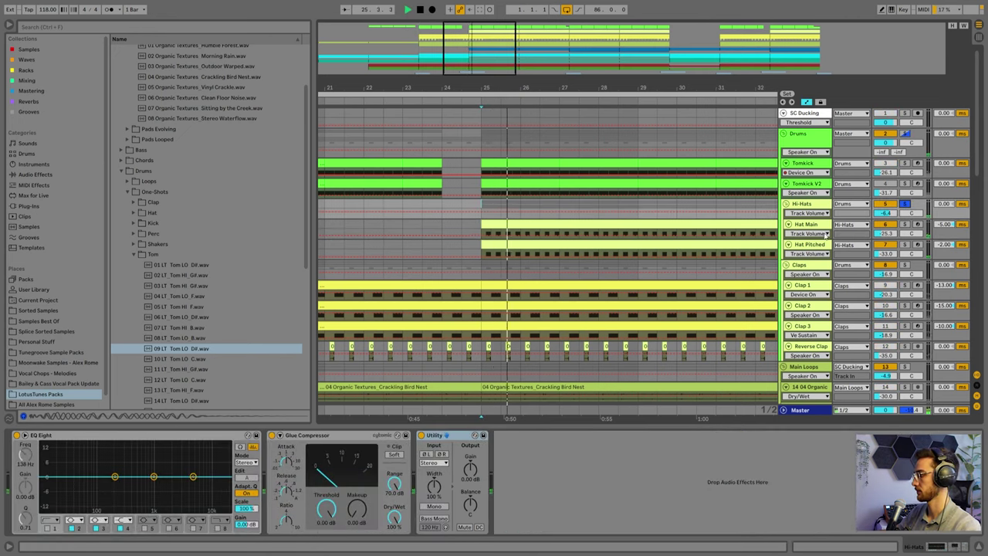
Solo the Hat Main track and switch its EQ Eight off and back on for comparison
click(811, 225)
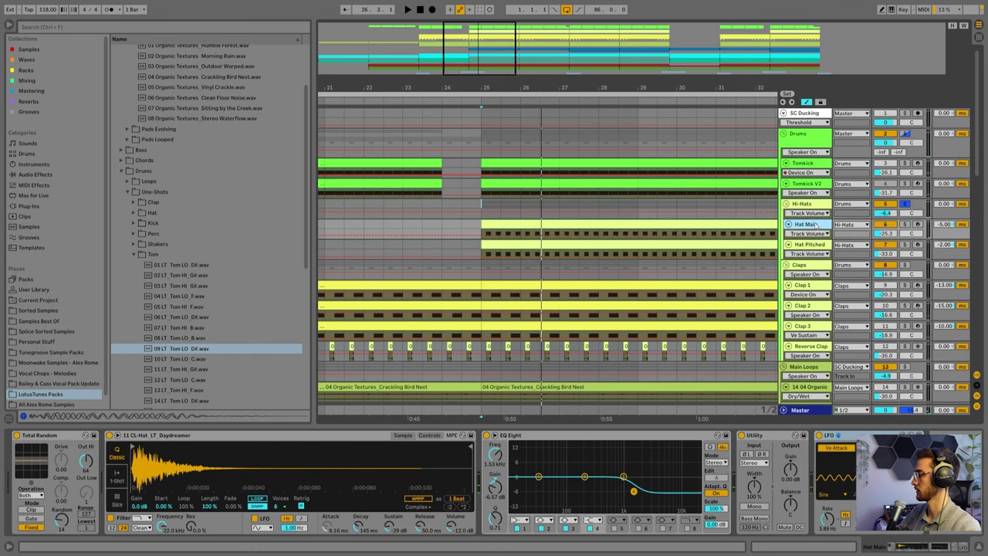
click(905, 225)
click(487, 436)
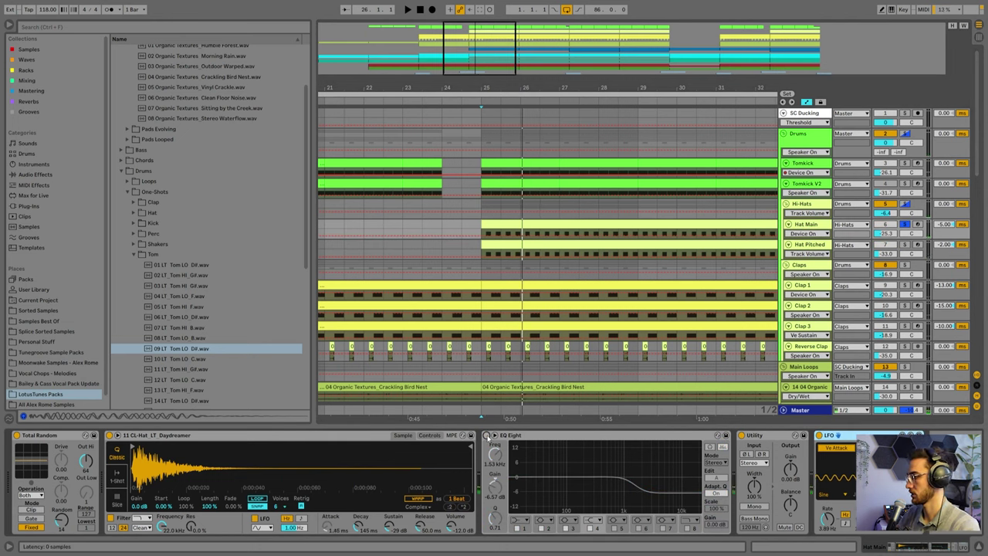
click(487, 436)
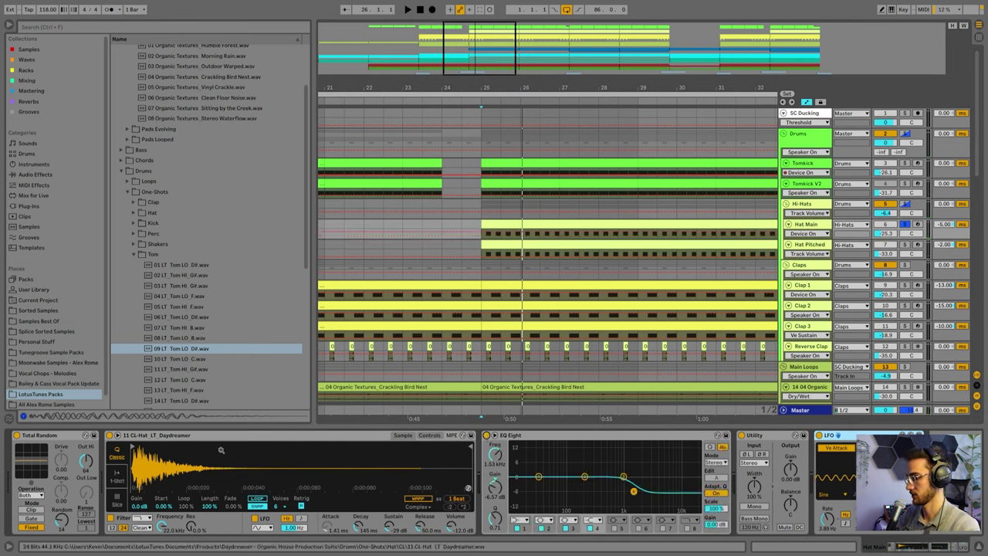
Locate the Total Random preset of the Velocity MIDI effect and set the Random amount on Hat Main to 14
click(44, 443)
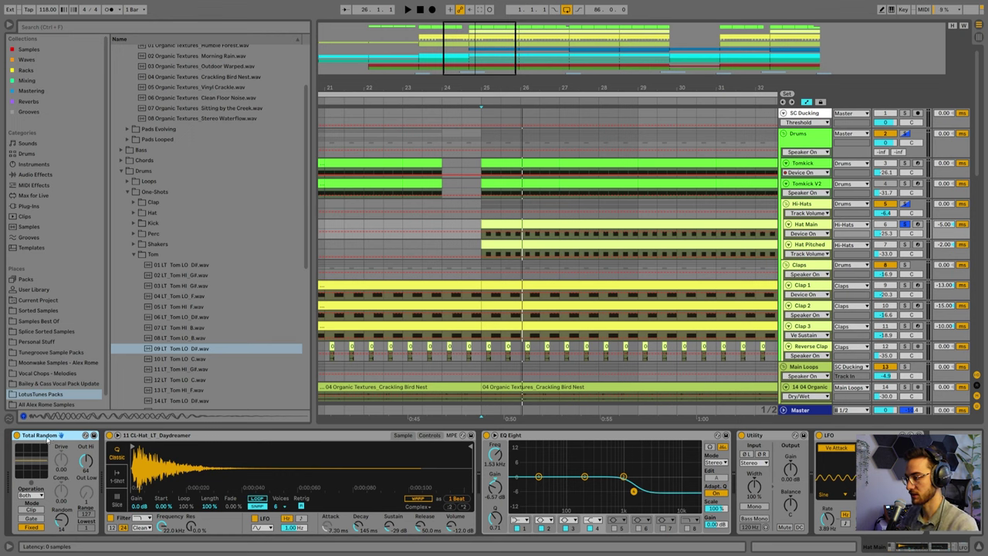
click(36, 32)
click(33, 185)
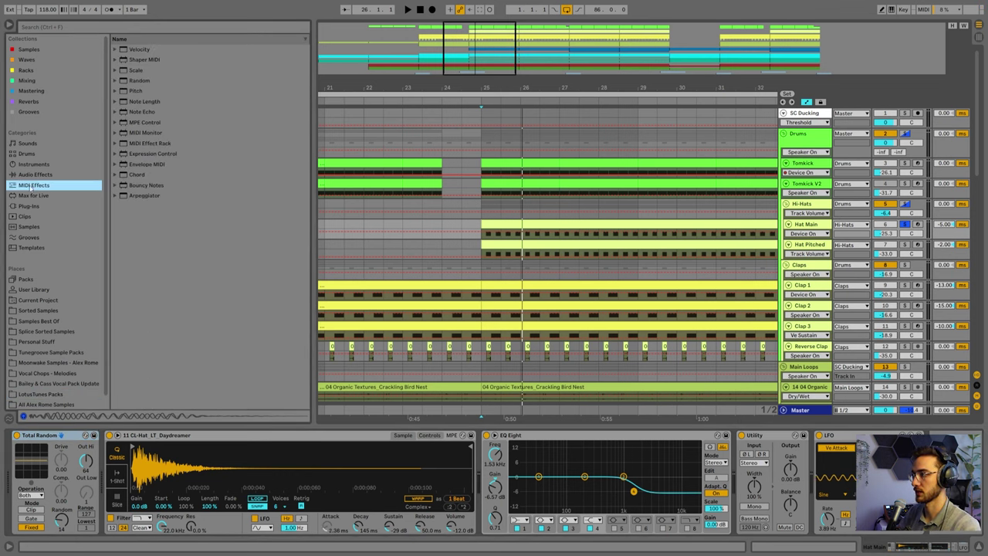
click(127, 50)
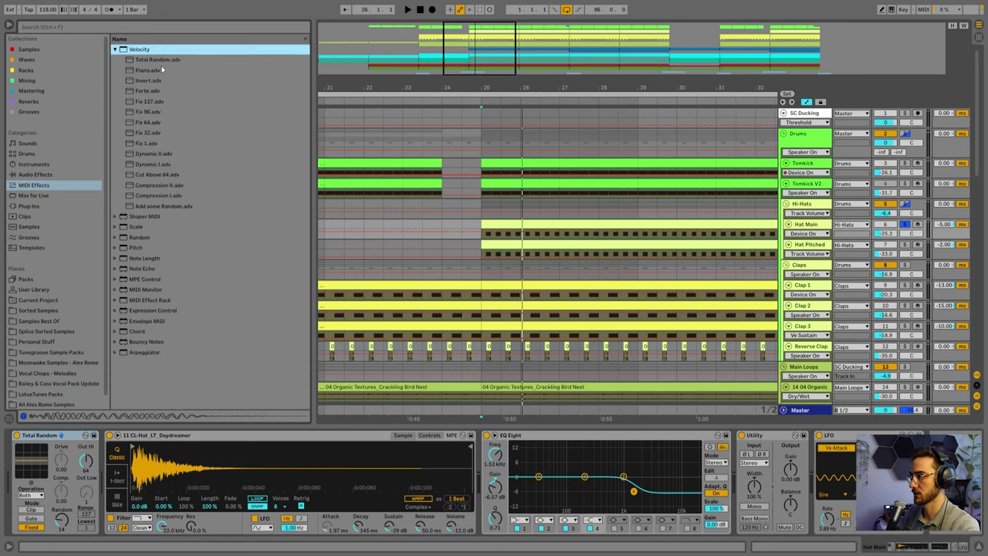
click(156, 60)
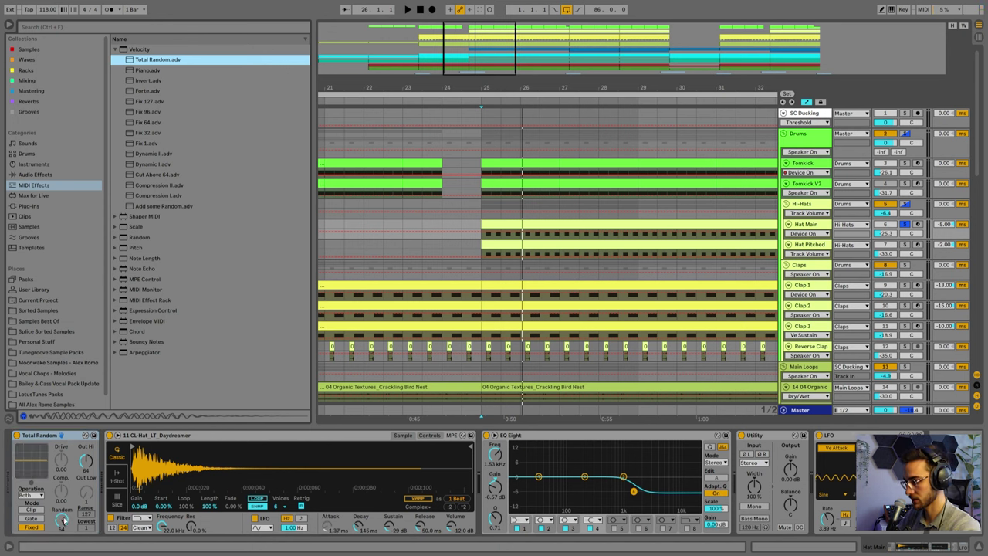
click(62, 520)
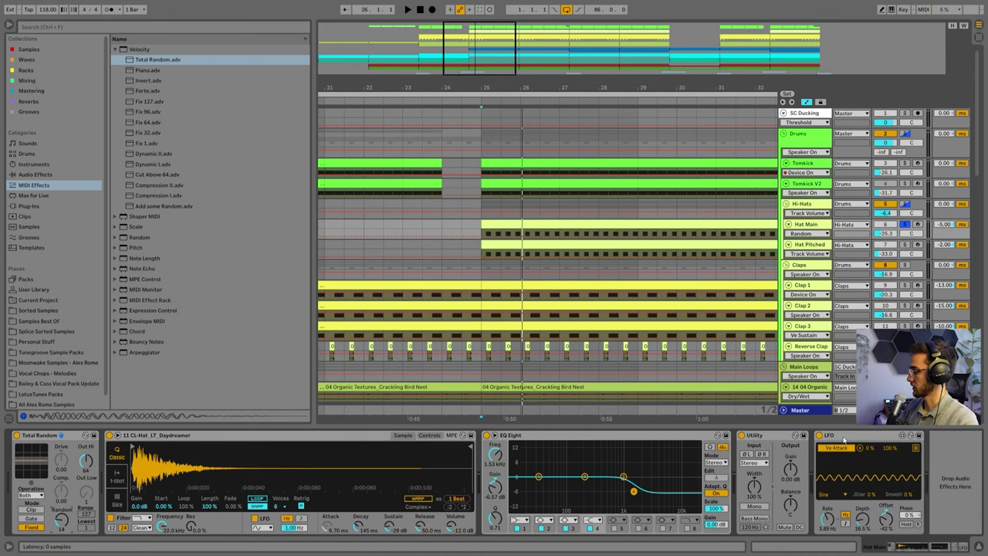
Map Hat Main's LFO to the hat sampler's Decay and undo the mapping
click(859, 442)
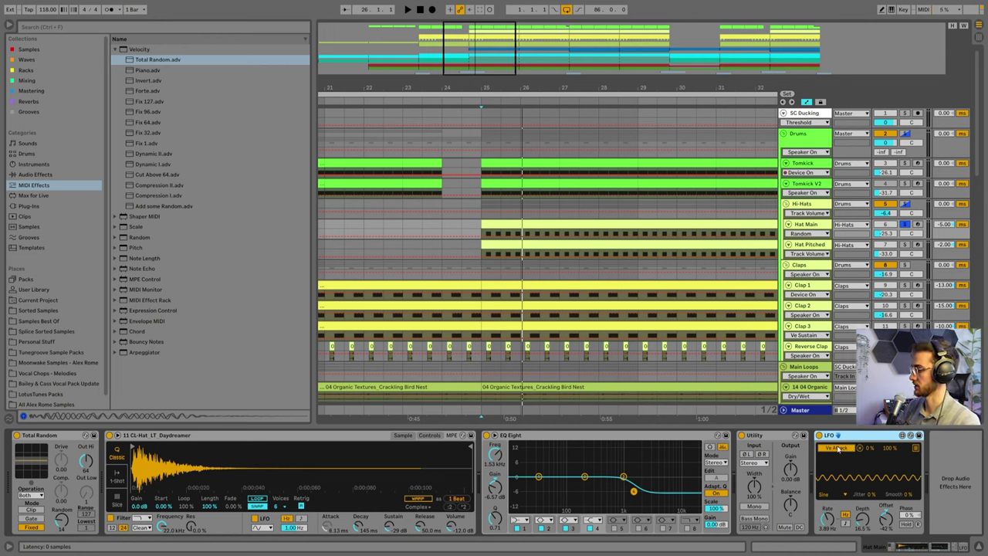
click(838, 449)
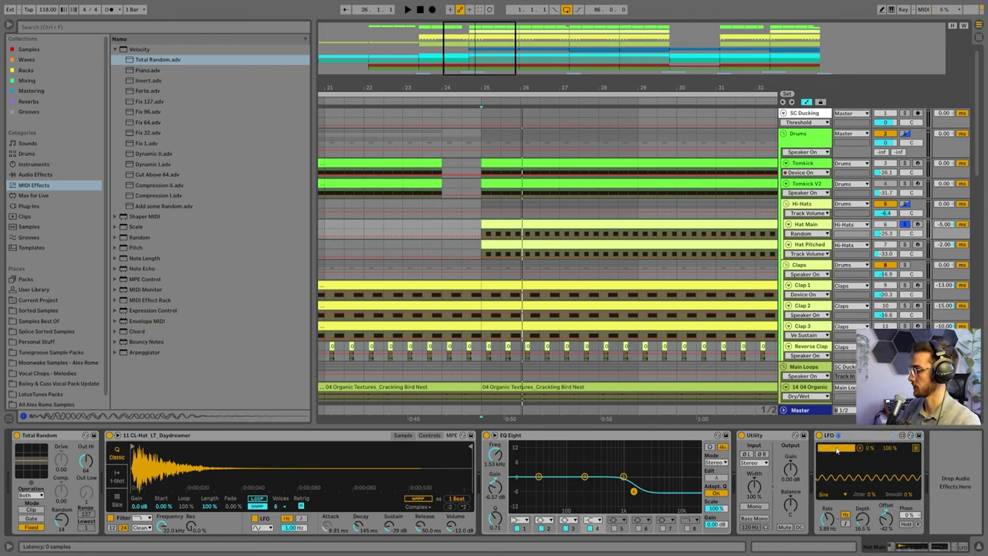
click(361, 529)
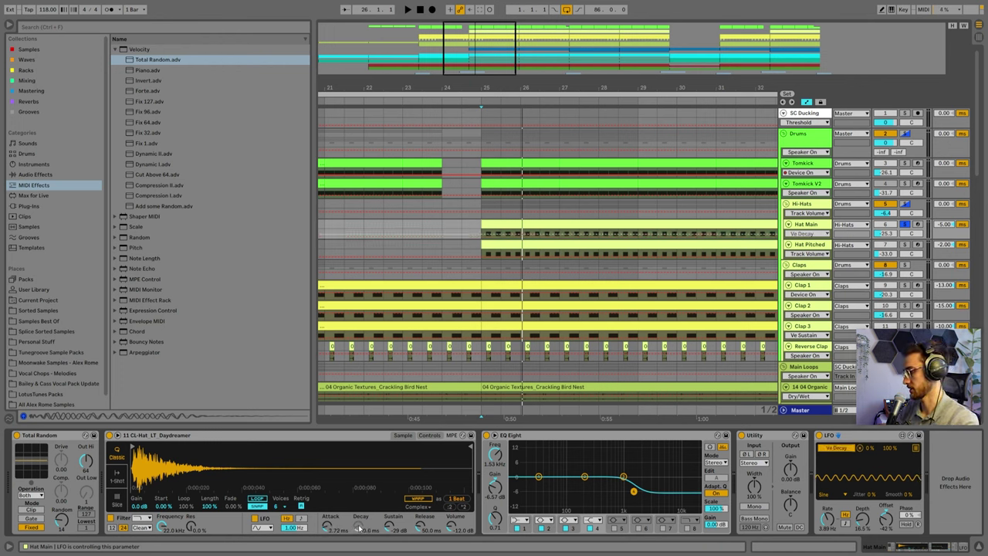
key(ctrl+z)
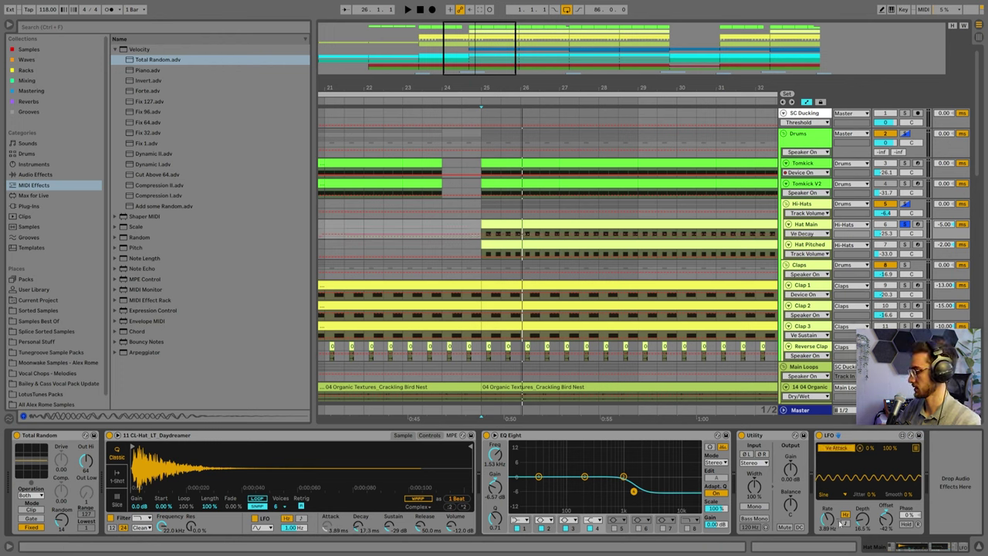
Play the Hat Main clip from bar 25 to hear the LFO modulating the sampler's attack
click(499, 222)
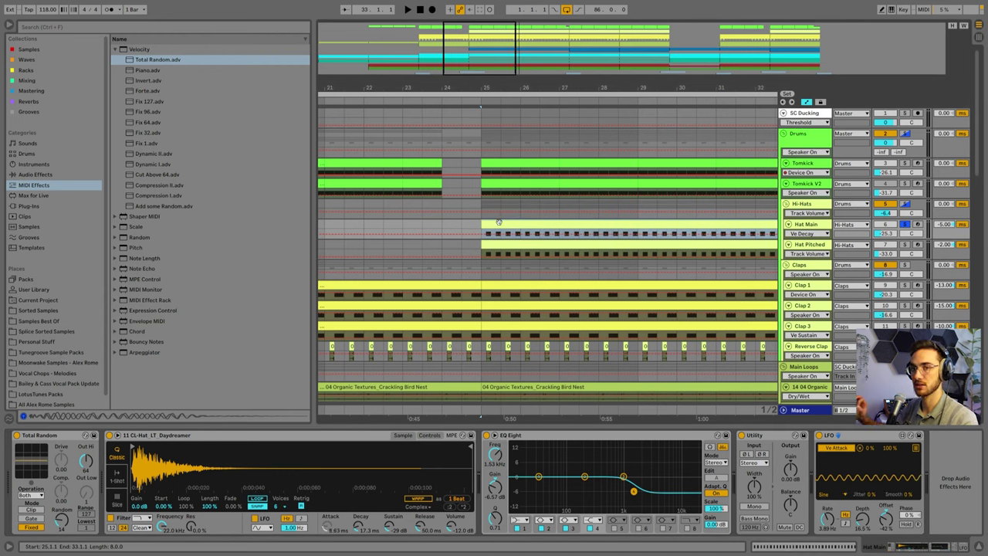
key(space)
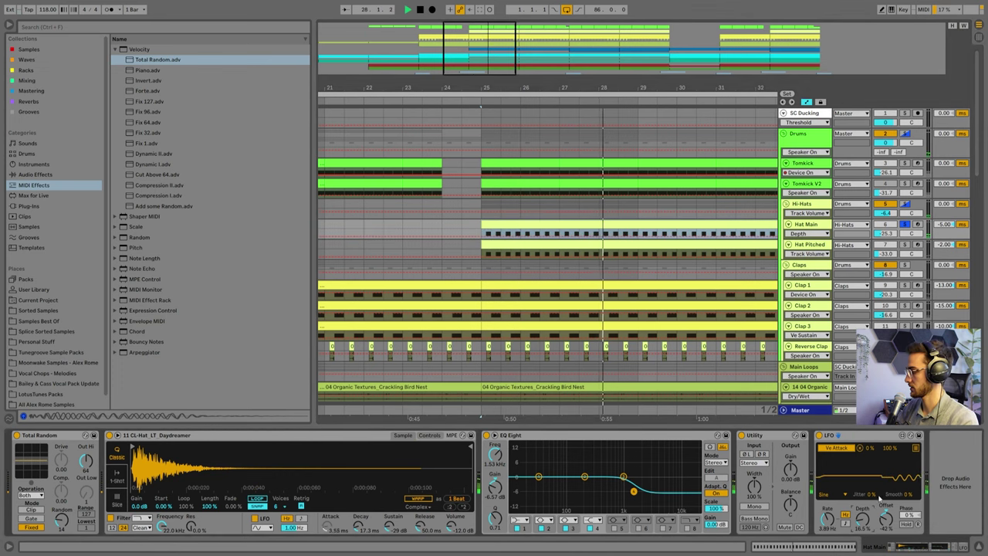
key(space)
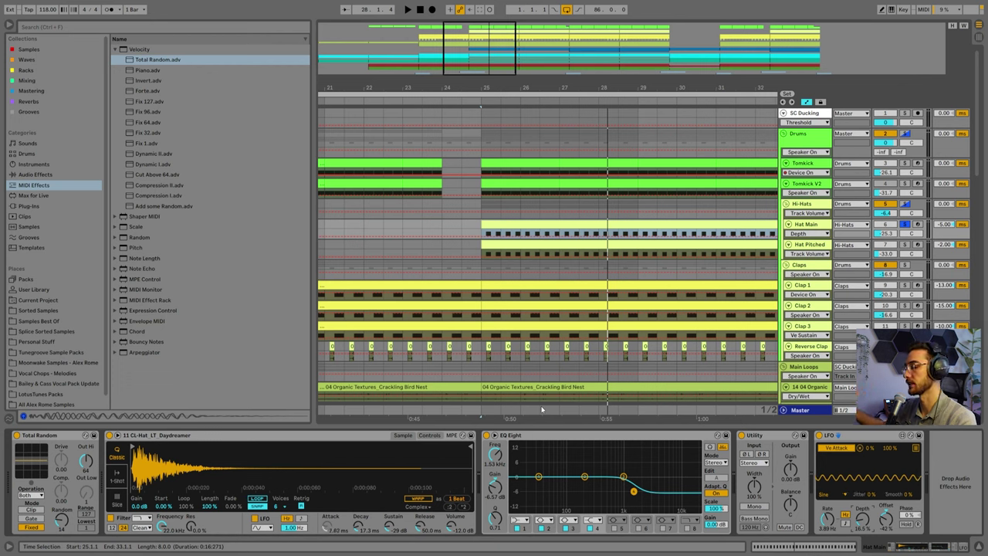
Solo the Hat Pitched track and play its clip from bar 25
click(807, 228)
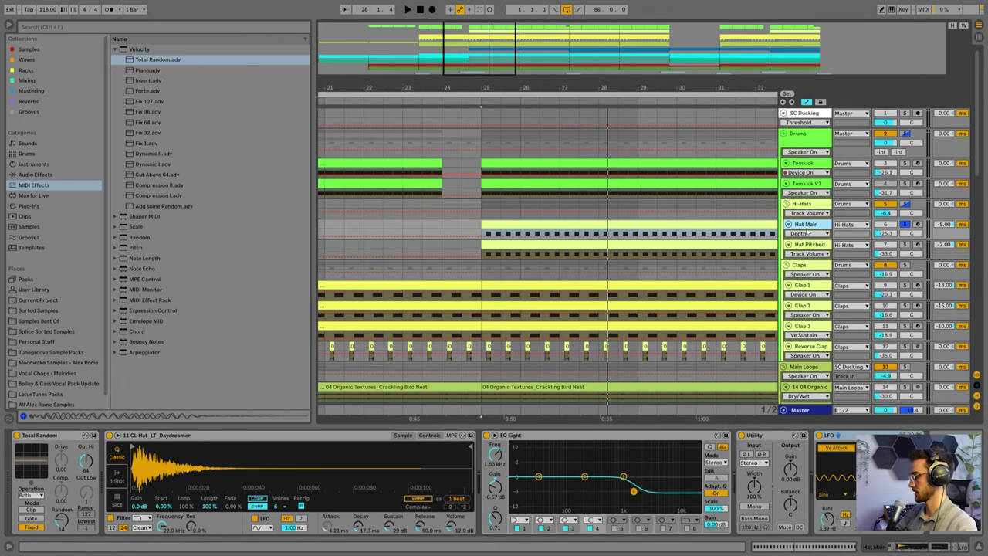
click(807, 246)
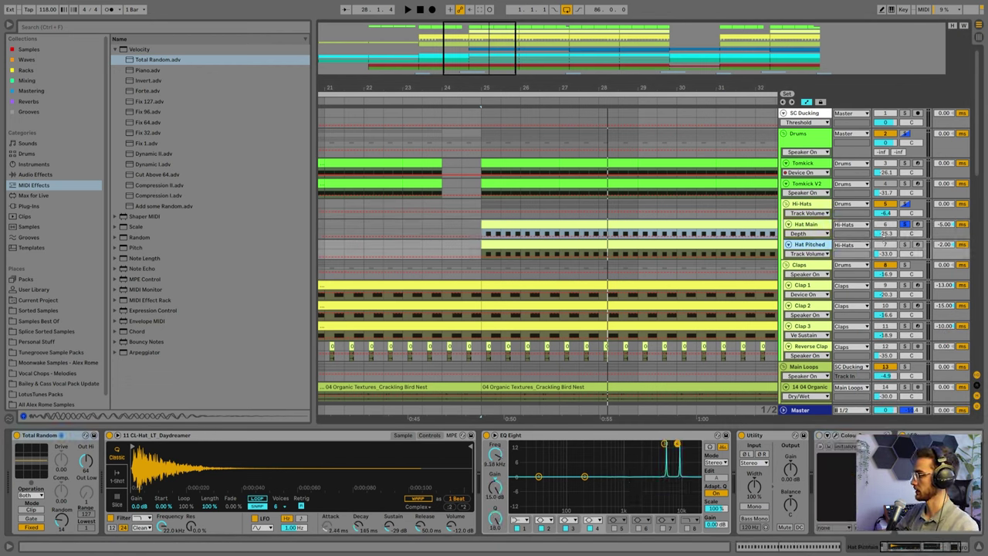
click(496, 245)
key(space)
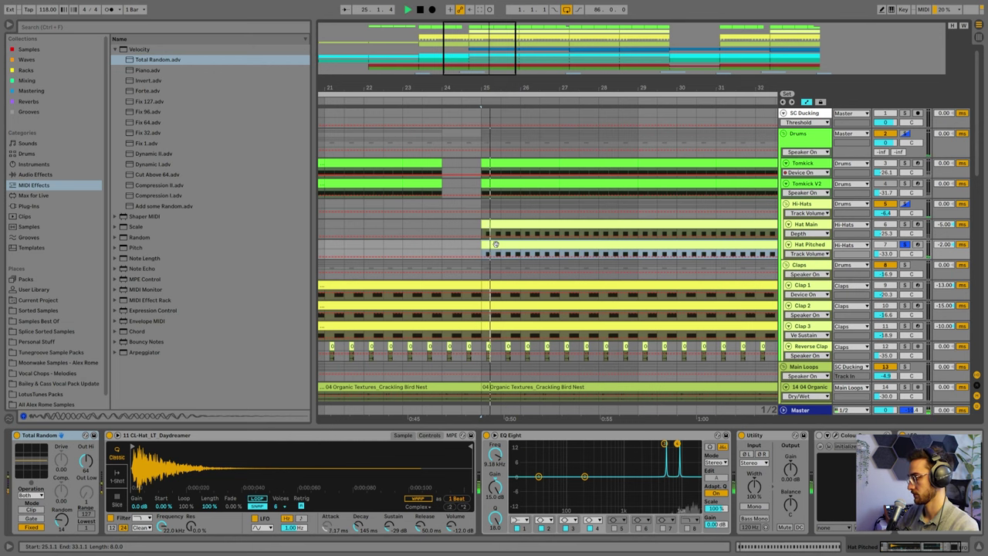
On Hat Pitched, show the sampler's controls, sweep a boosted EQ Eight band near 4 kHz during playback, and flatten it at 4.26 kHz
click(430, 436)
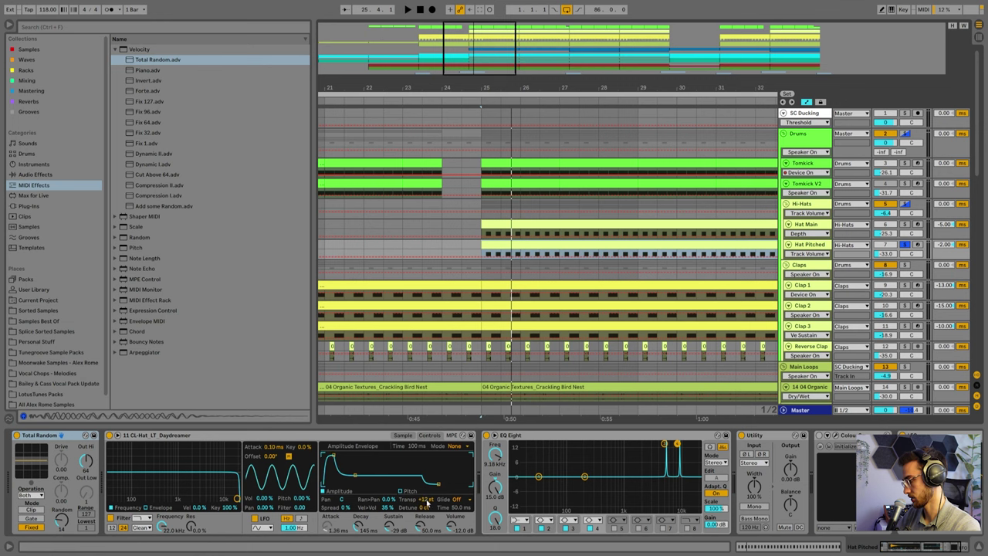
key(Delete)
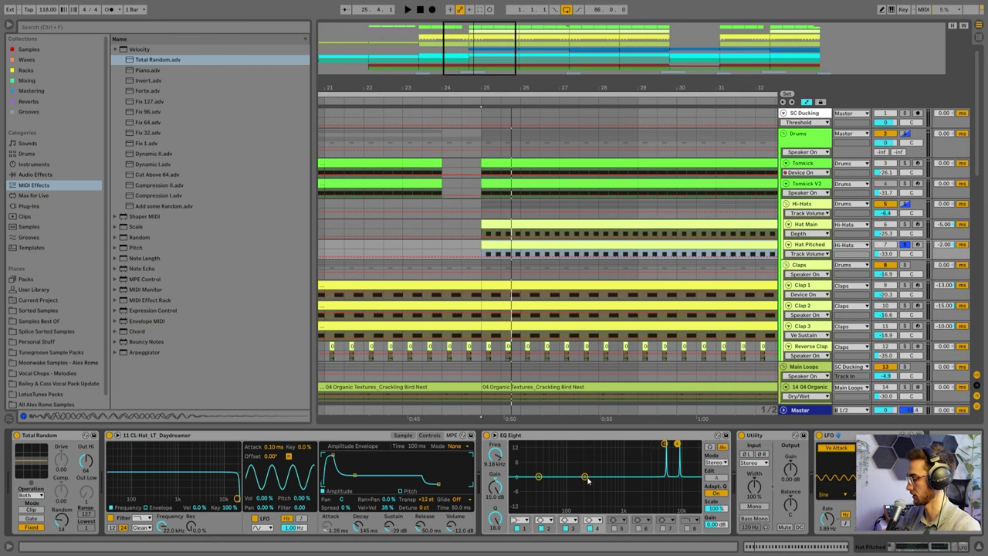
drag(587, 479, 653, 445)
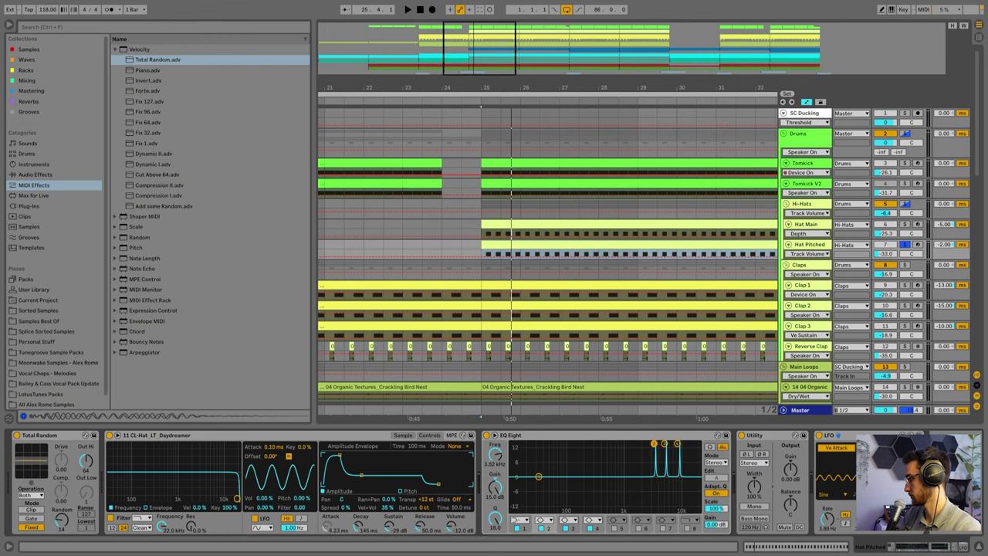
key(space)
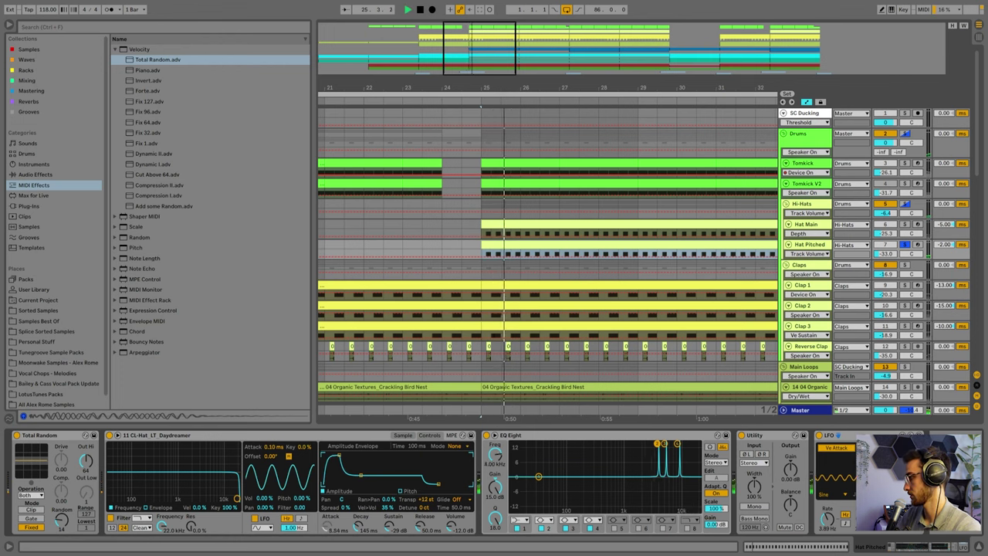
drag(654, 444, 658, 476)
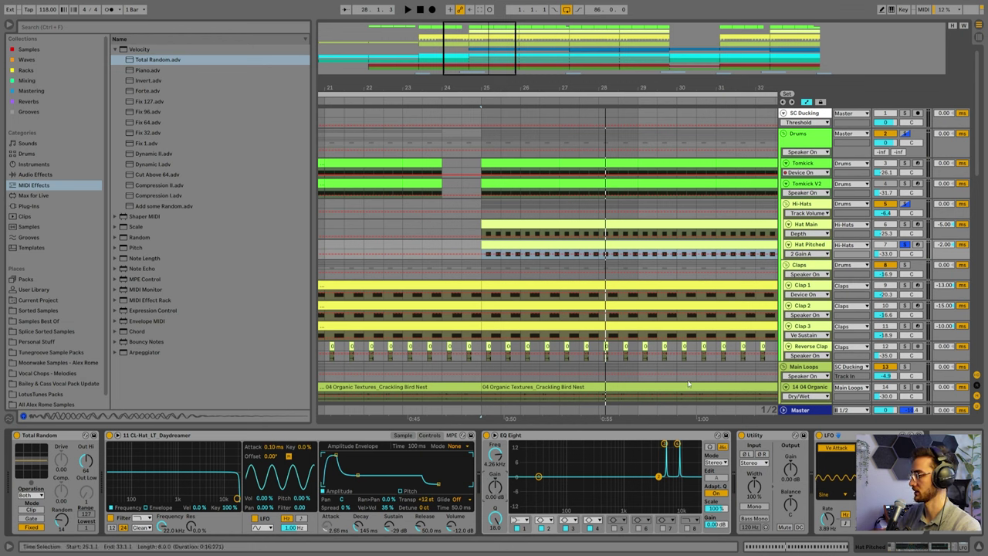
Solo Hat Main alongside Hat Pitched and play both hats together from bar 25
ctrl+click(905, 224)
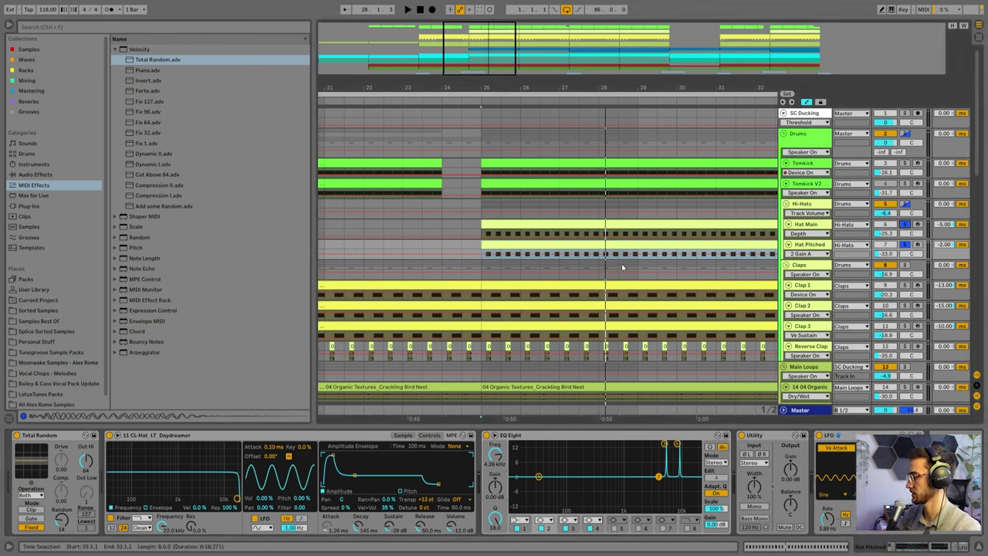
key(space)
key(space)
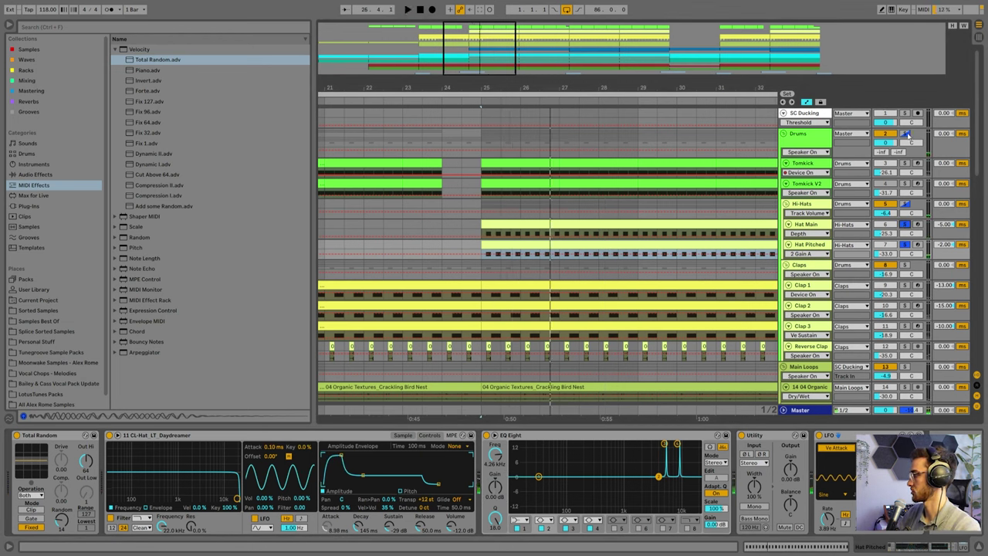
Play the Drums group together with the Main Loops group from bar 25, and bring the Basses group into view
click(906, 134)
drag(673, 87, 673, 48)
scroll(901, 368, down, 2)
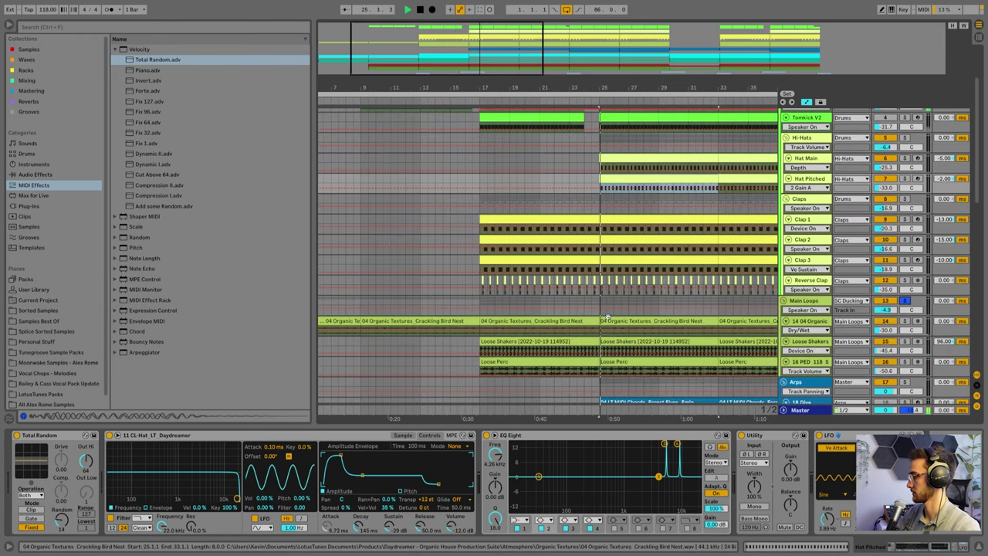
key(space)
scroll(907, 303, down, 3)
drag(636, 88, 504, 82)
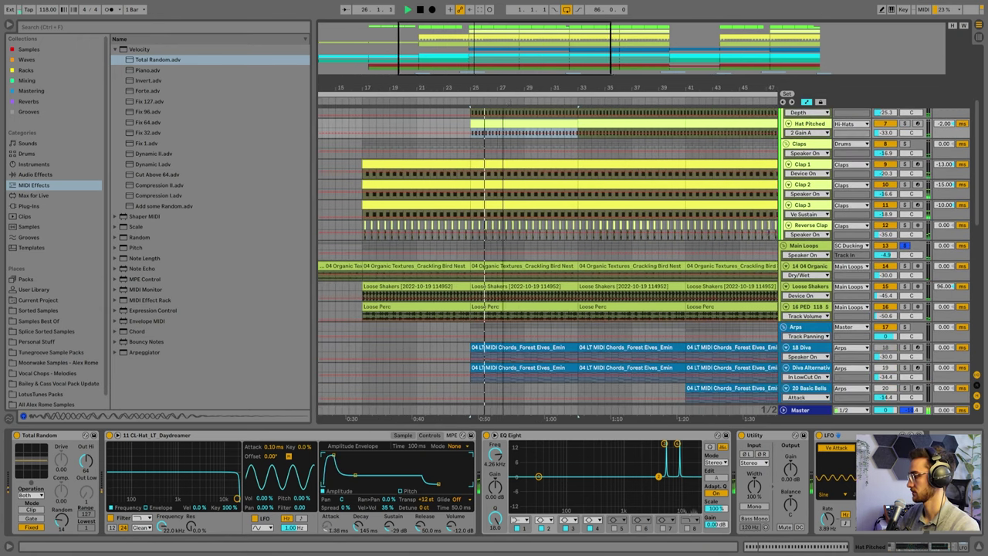
scroll(522, 278, down, 5)
scroll(526, 277, down, 8)
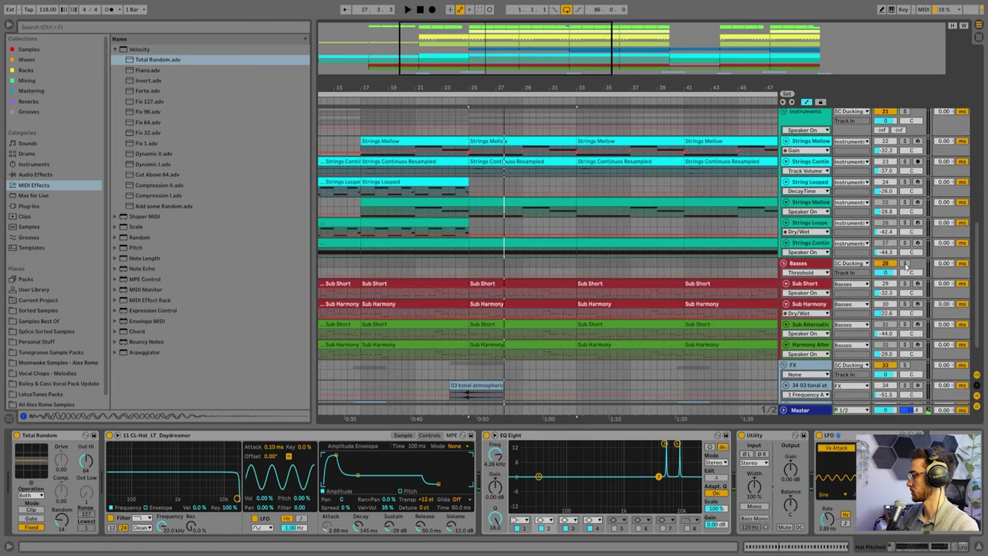
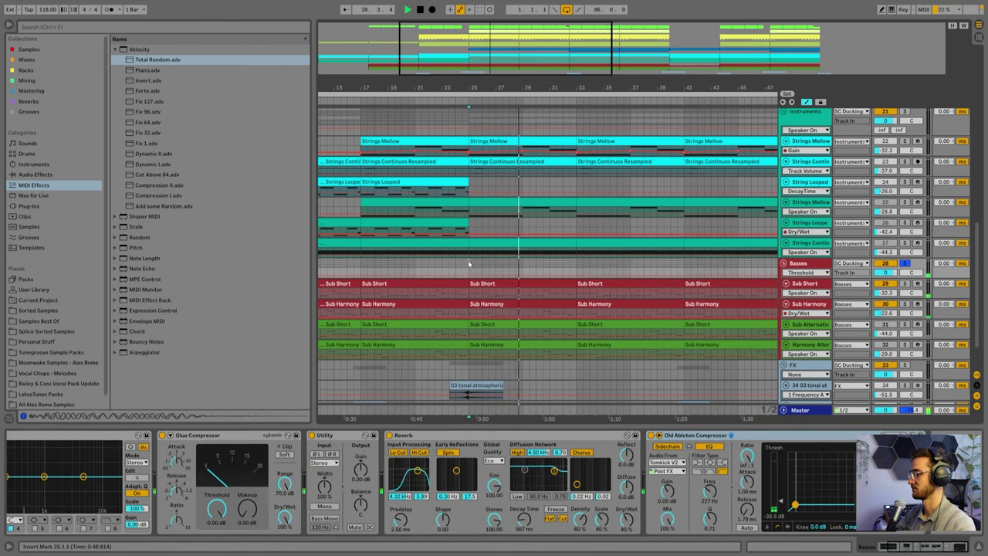
Solo the Diva Alternative arp track, play its Forest Elves chord clip from bar 25, and select that clip
scroll(468, 260, up, 5)
click(576, 281)
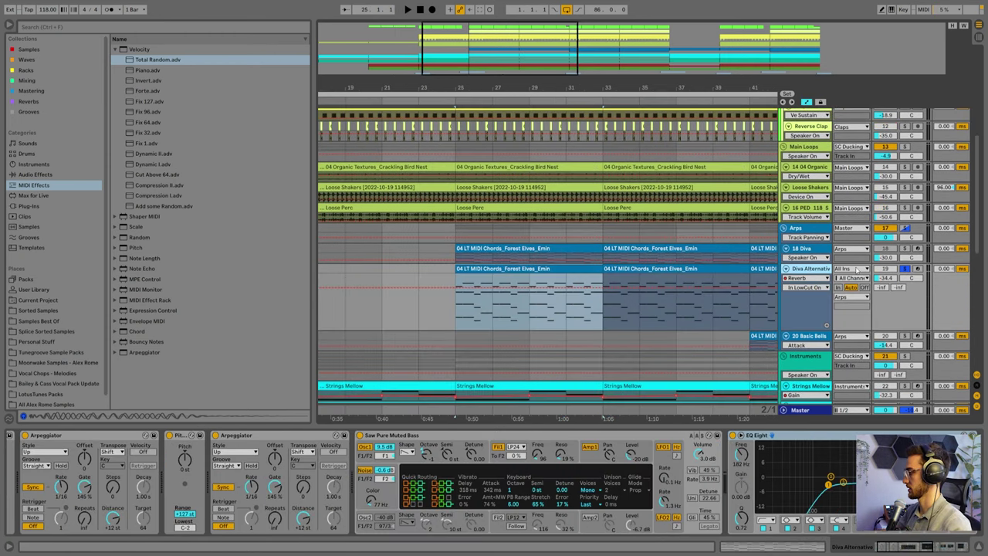
key(space)
drag(517, 88, 541, 73)
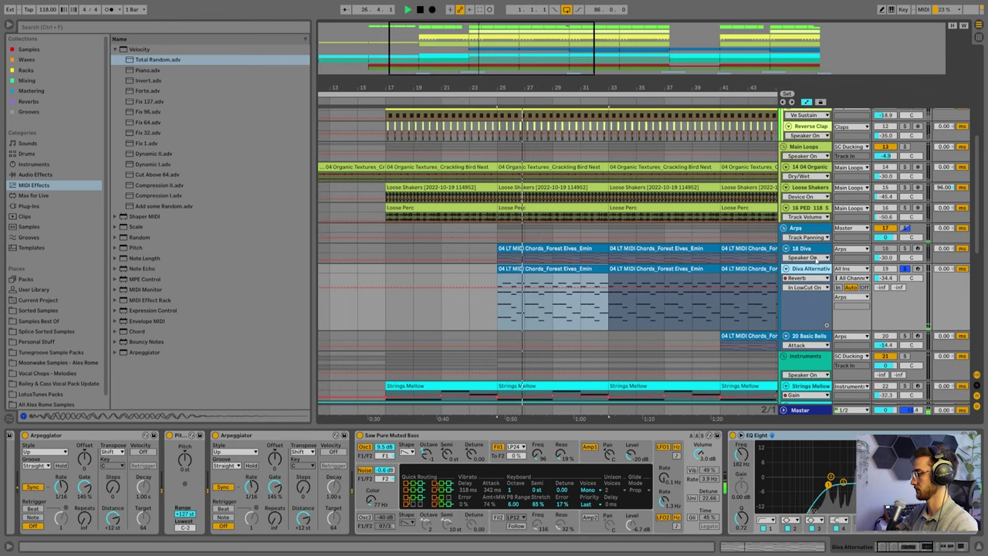
click(563, 269)
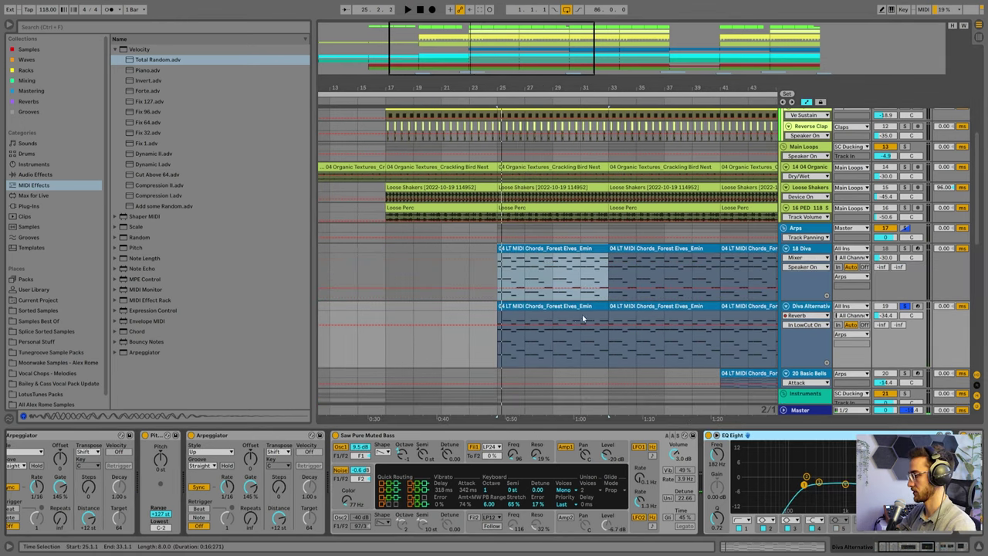
click(531, 306)
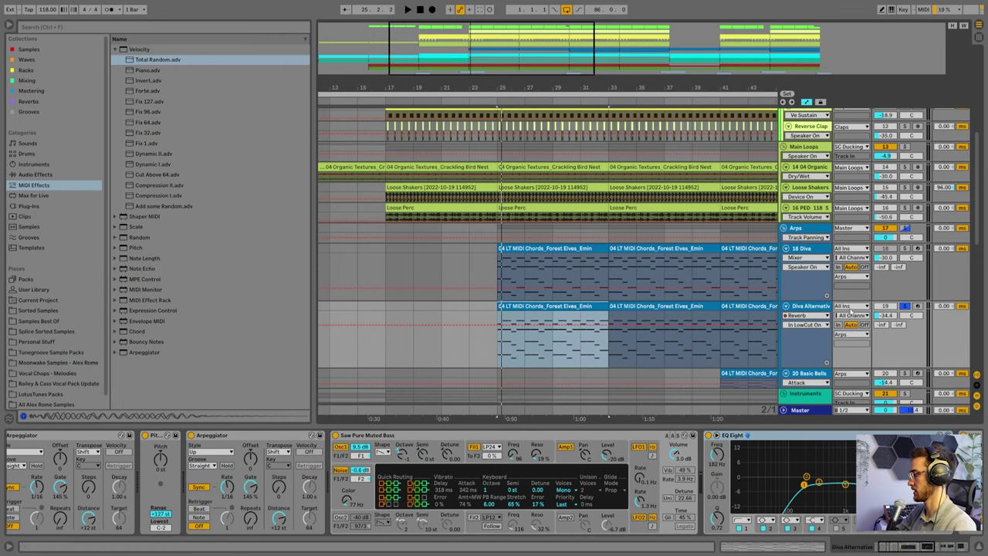
Locate the Analog preset used on Diva Alternative by searching the instruments for "saw pure muted bass", and clear the search
click(397, 436)
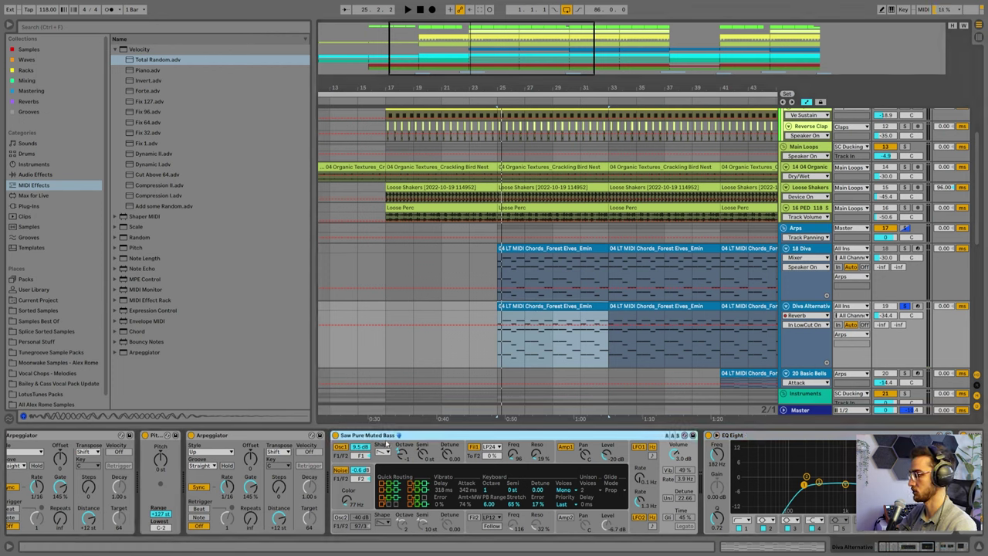
click(42, 30)
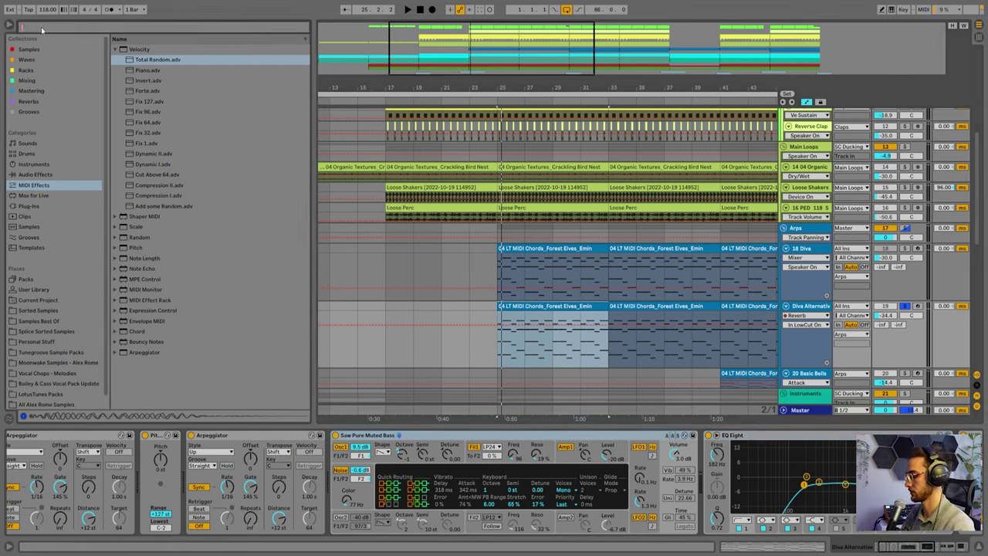
text(saw pure muted bass)
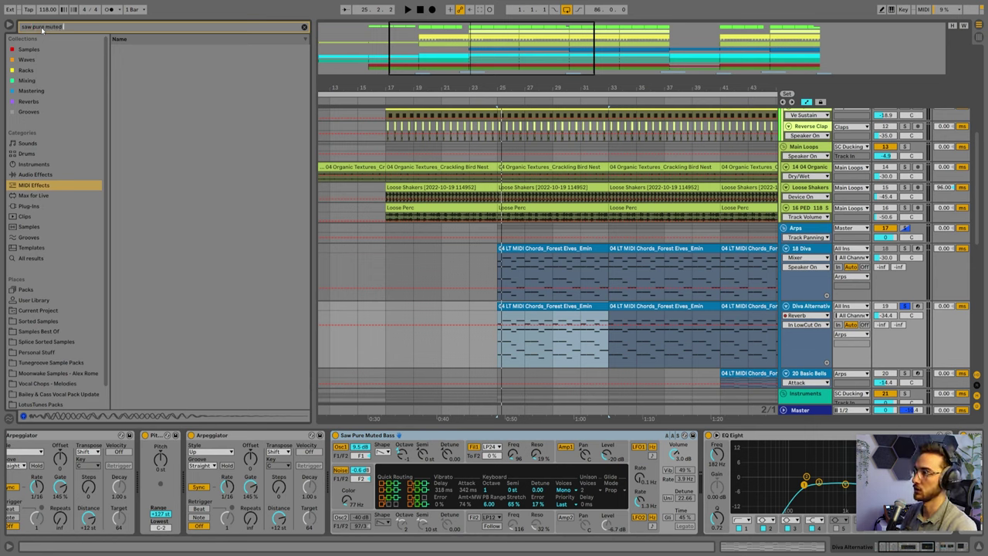
click(34, 164)
click(122, 62)
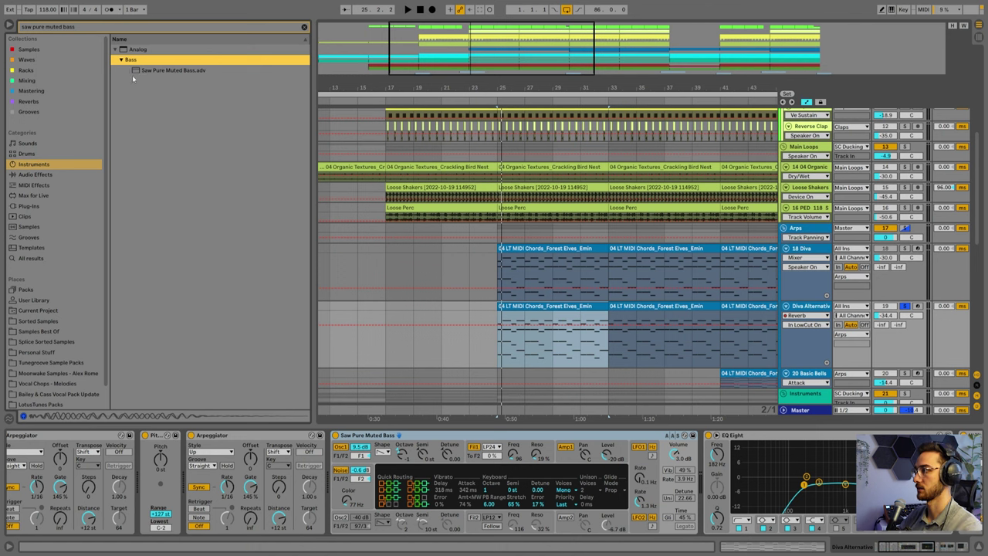
click(400, 436)
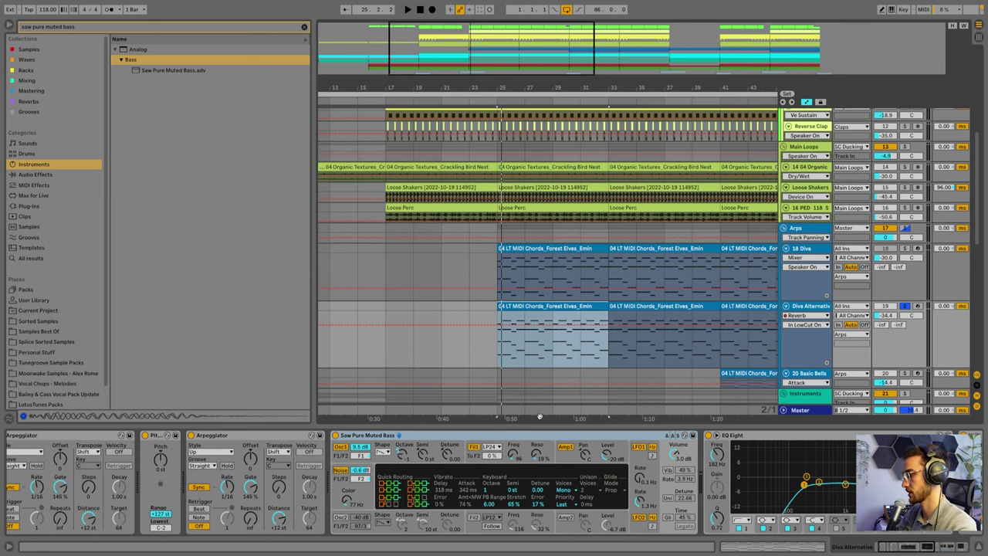
scroll(251, 458, left, 2)
click(305, 27)
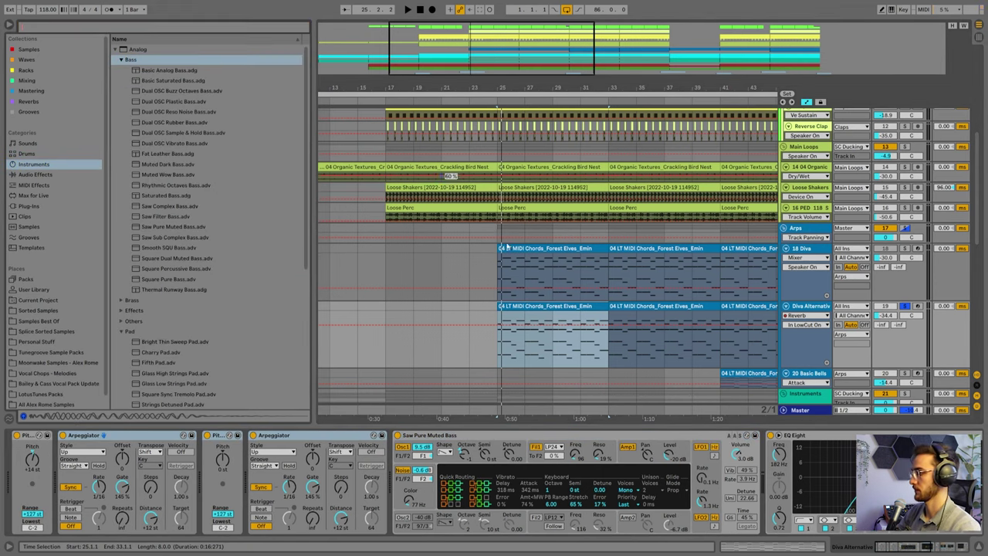
Place the 04 LT MIDI Chords Forest Elves Emin file from Daydreamer's MIDI Chords folder in LotusTunes Packs at bar 25 of Diva Alternative
click(49, 383)
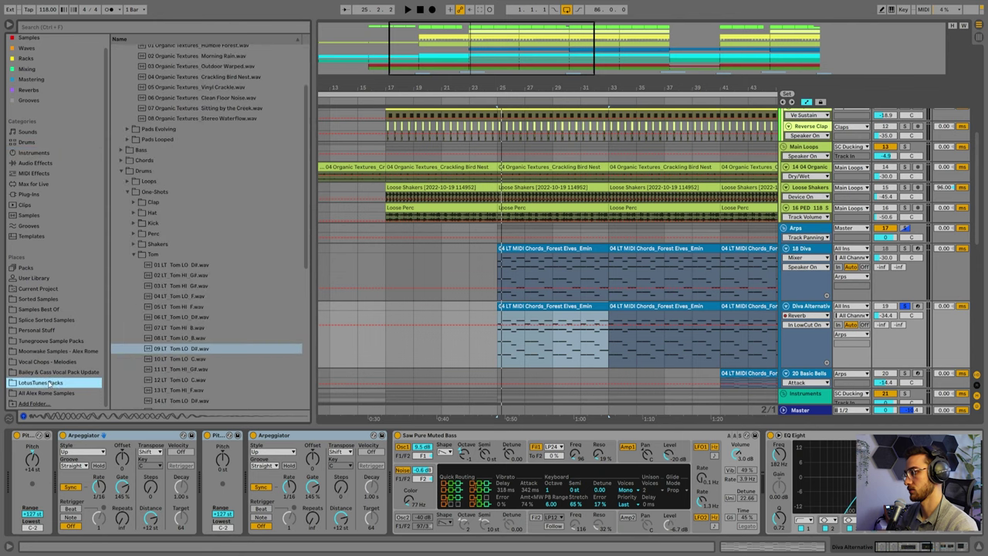
scroll(177, 294, up, 3)
click(128, 112)
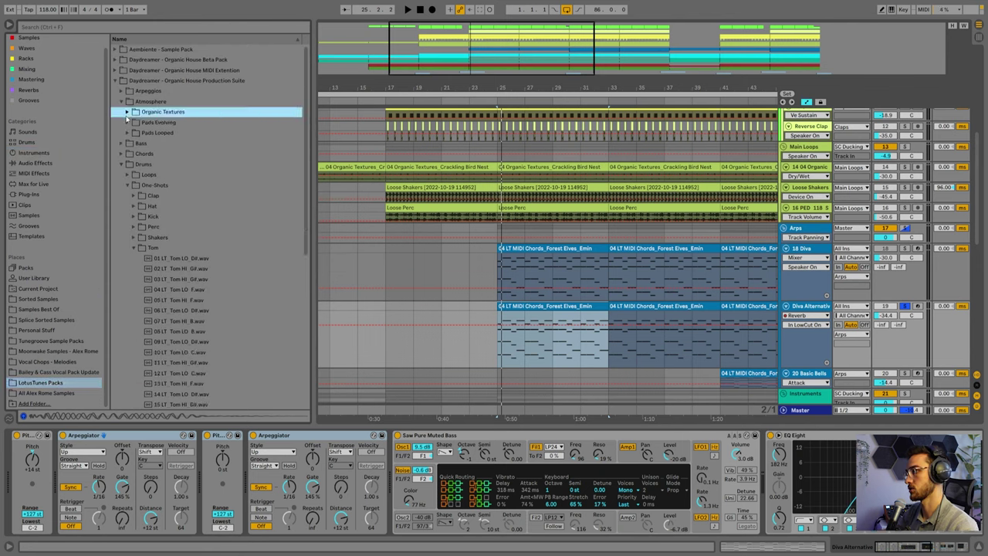
click(122, 166)
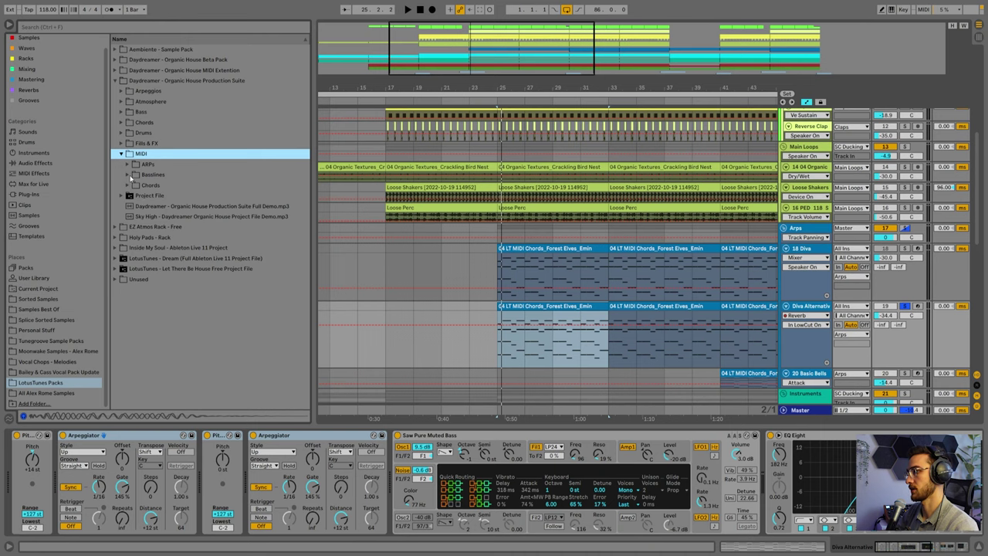
click(128, 186)
click(151, 216)
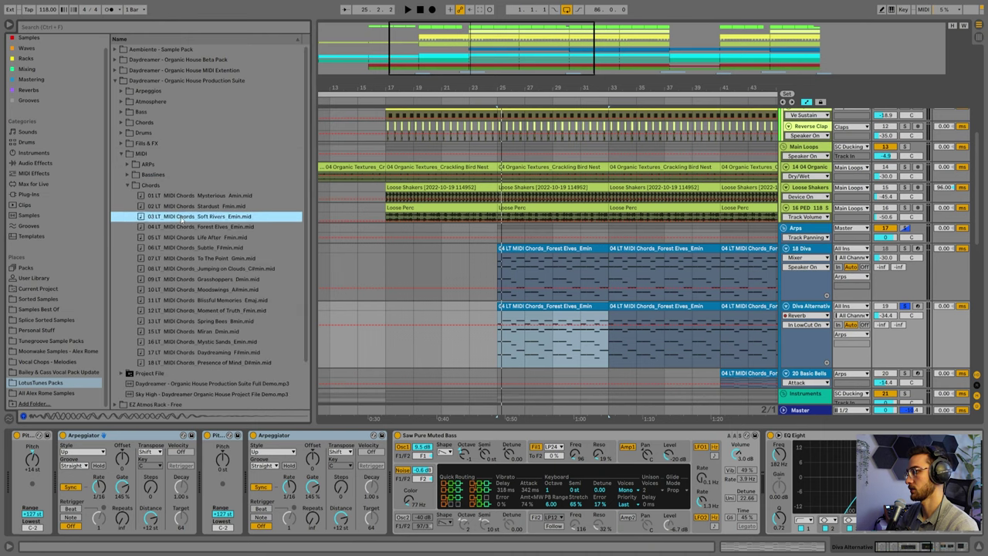
drag(155, 226, 498, 310)
Play Diva Alternative, deactivate both Arpeggiators and the Pitch effect between them, and set Saw Pure Muted Bass to 32 voices
key(space)
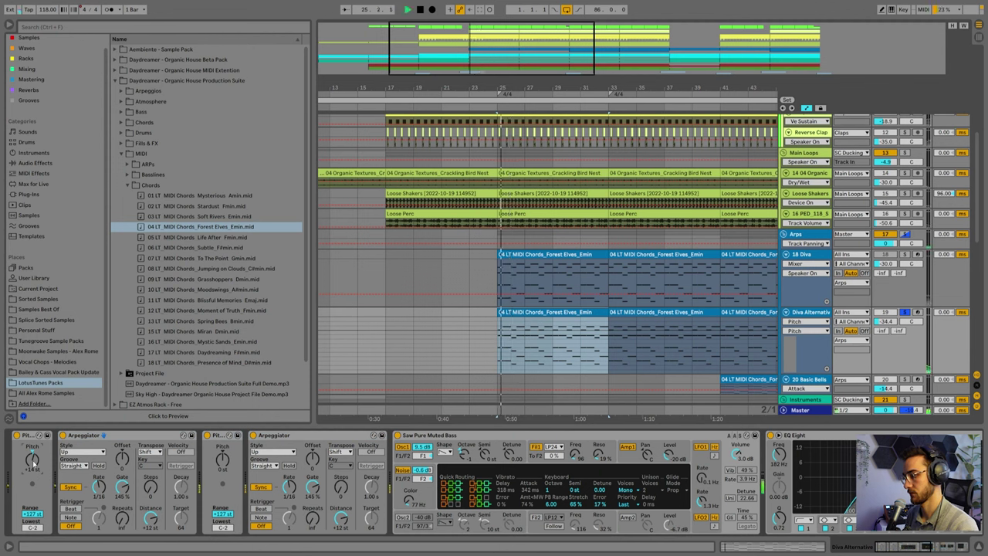
click(140, 437)
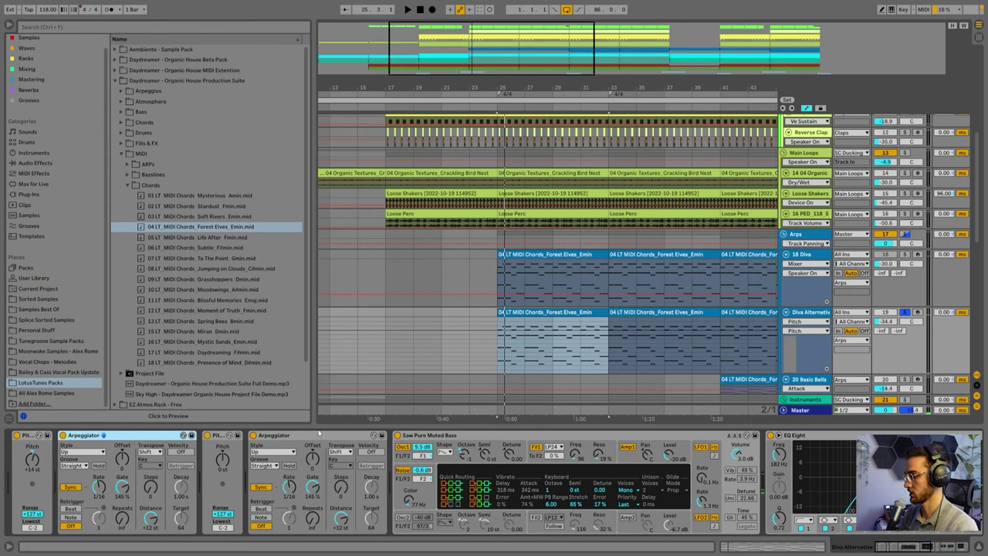
shift+click(313, 436)
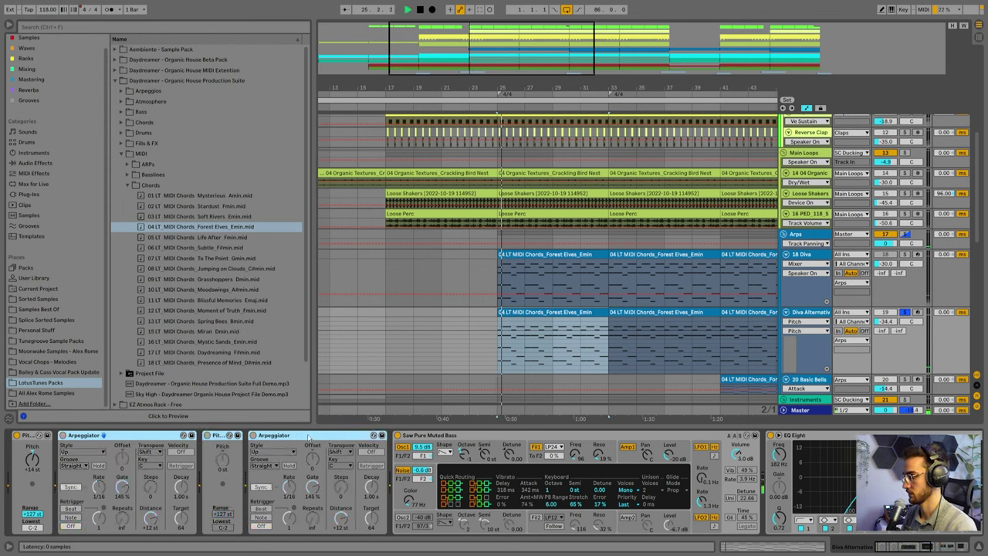
click(575, 334)
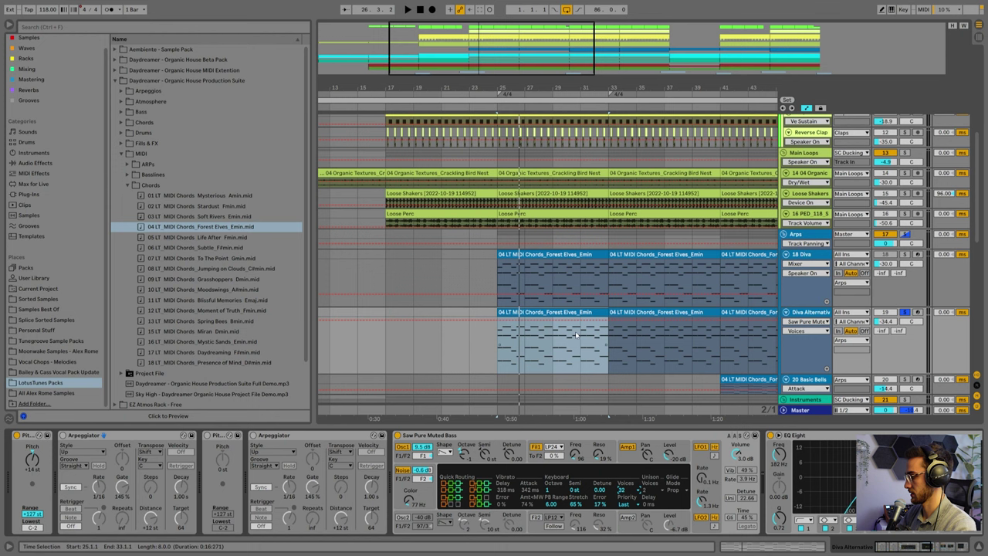
Set the Saw Pure Muted Bass voices to Mono while playing the chords without the arpeggiators
click(627, 492)
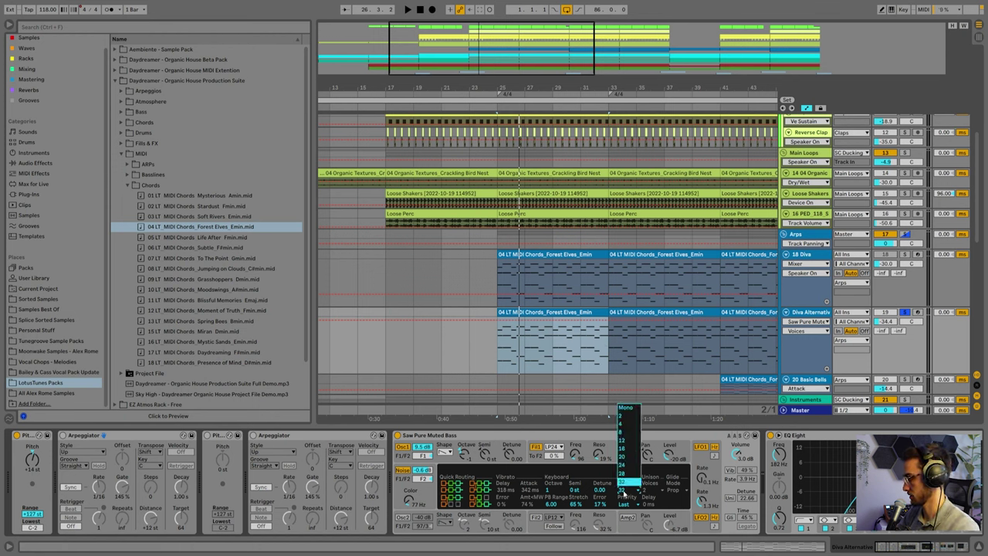
key(space)
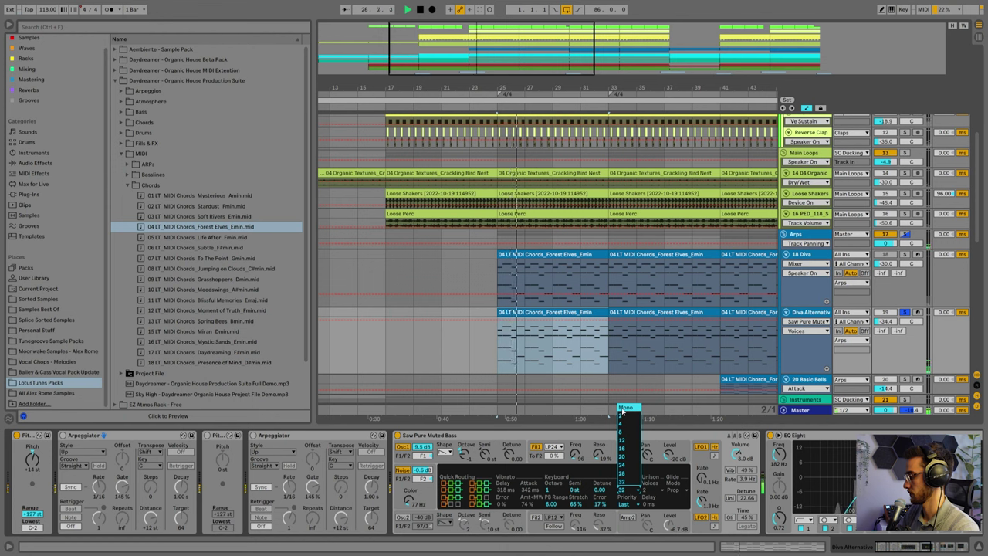
click(622, 408)
key(space)
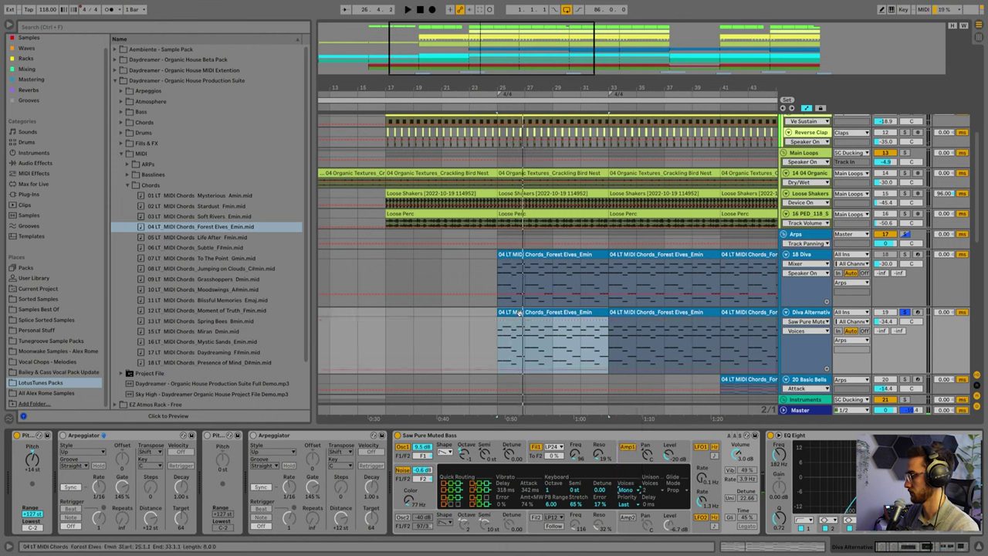
click(627, 491)
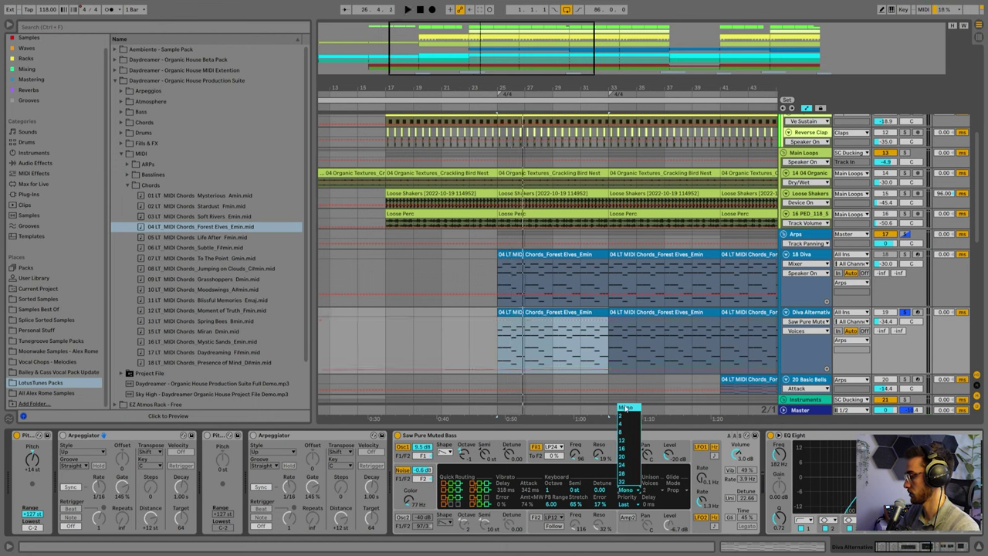
click(626, 407)
Reactivate only the first Arpeggiator on Diva Alternative and play the chord clip from bar 25
click(254, 437)
click(63, 435)
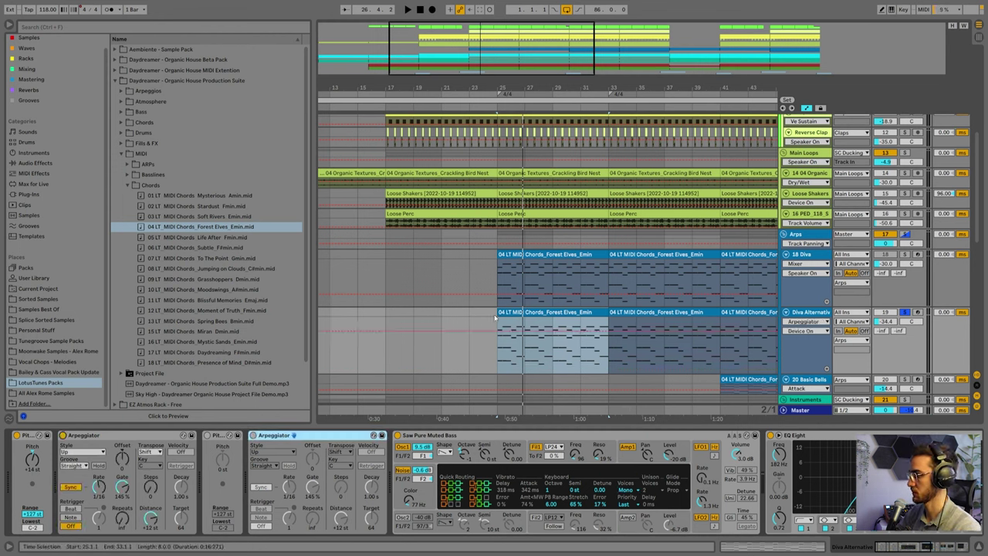
click(498, 320)
key(space)
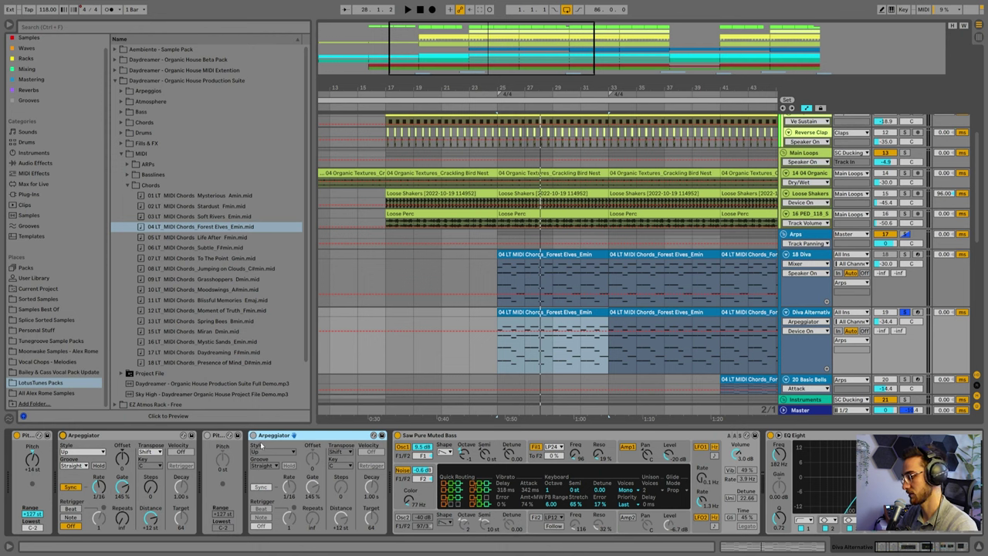
Reactivate the second Arpeggiator on Diva Alternative, stop playback, and select the 1000 Hz band in its EQ Eight
key(space)
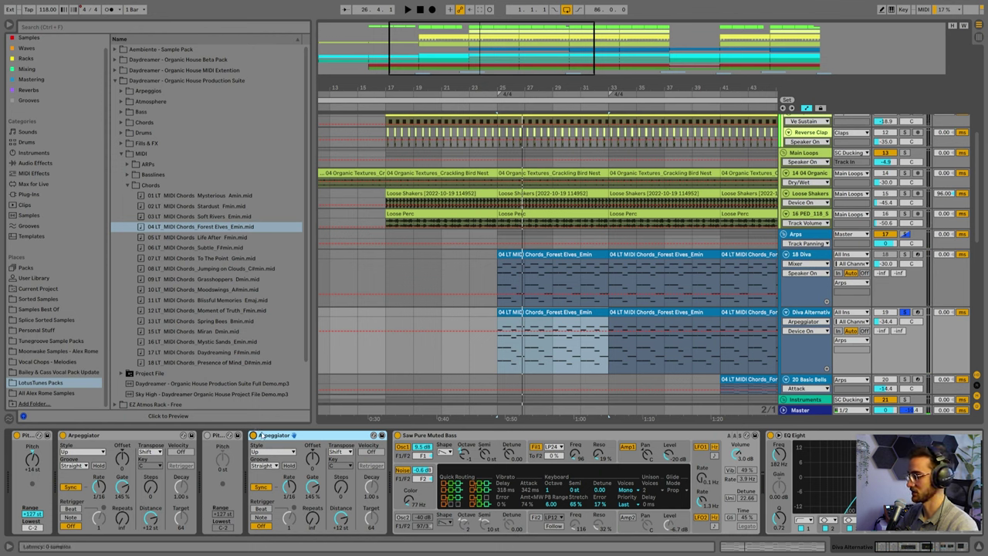
click(161, 437)
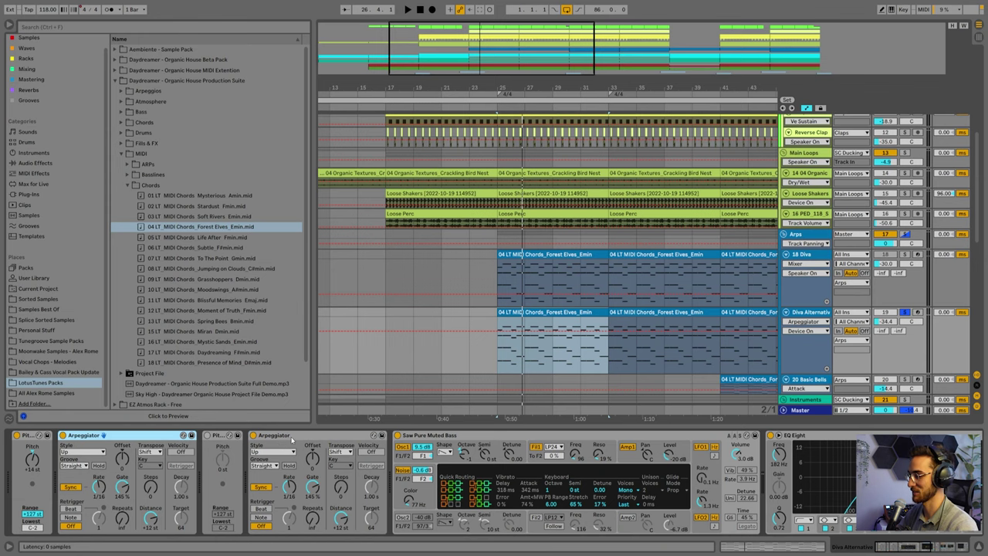
click(914, 548)
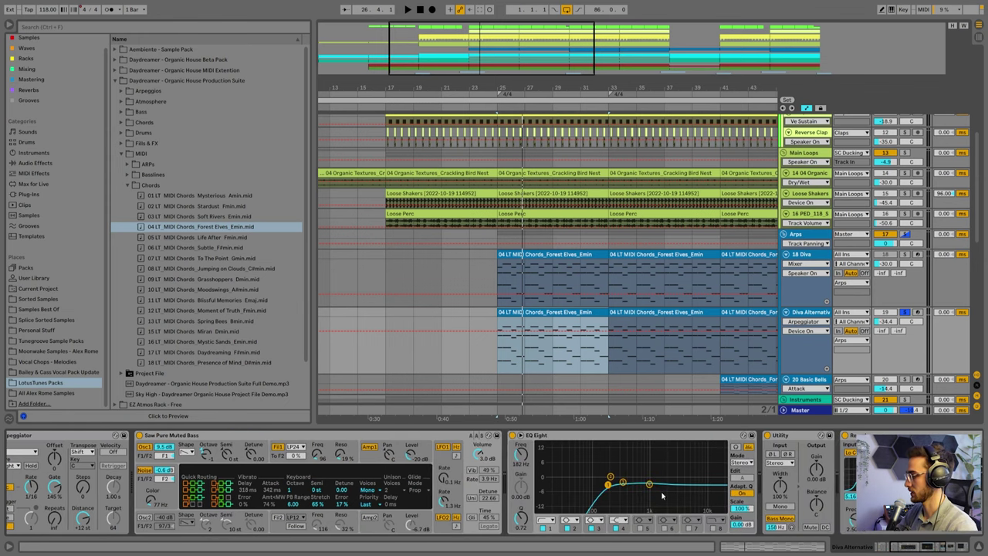
click(649, 485)
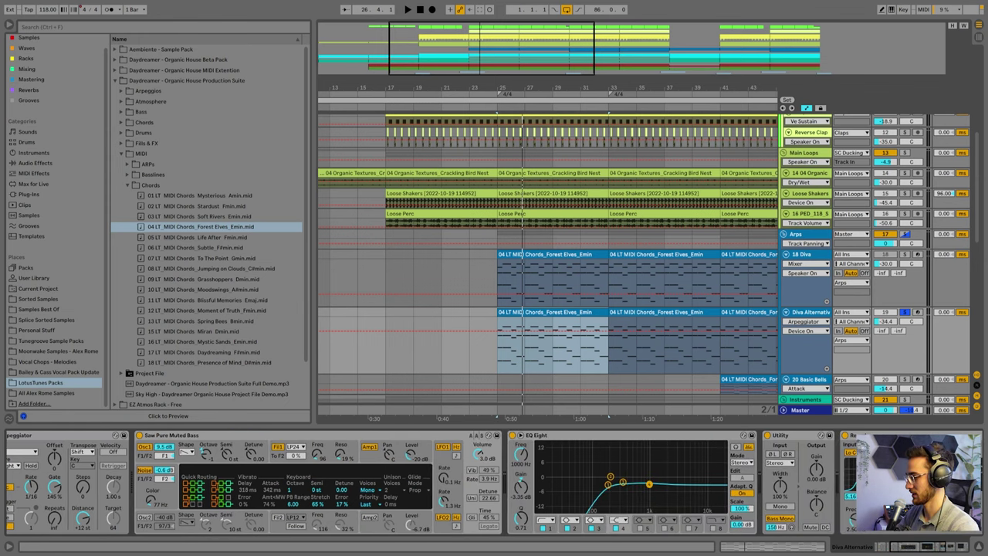
Examine the Dry/Wet and Decay Time settings of the Reverb on Diva Alternative
click(912, 545)
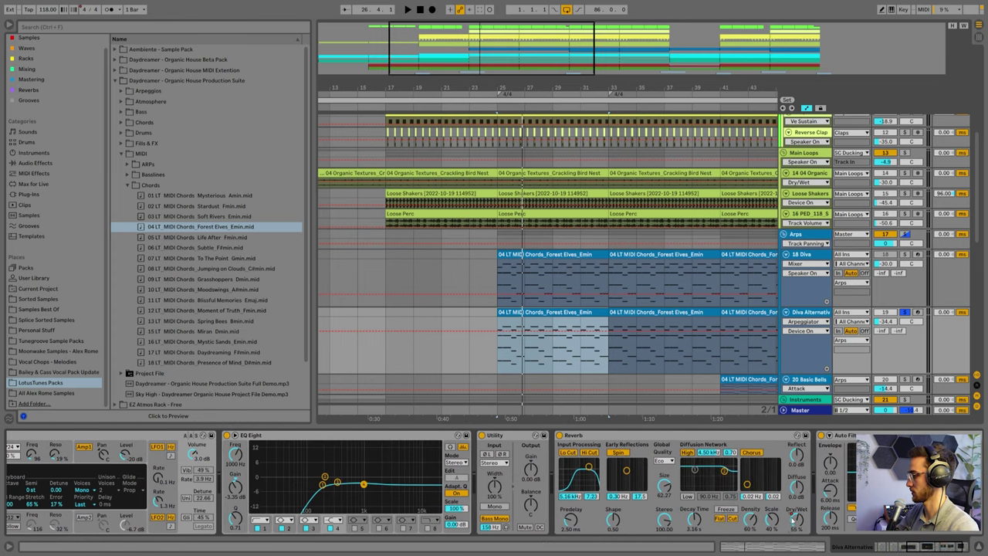
click(795, 520)
click(696, 520)
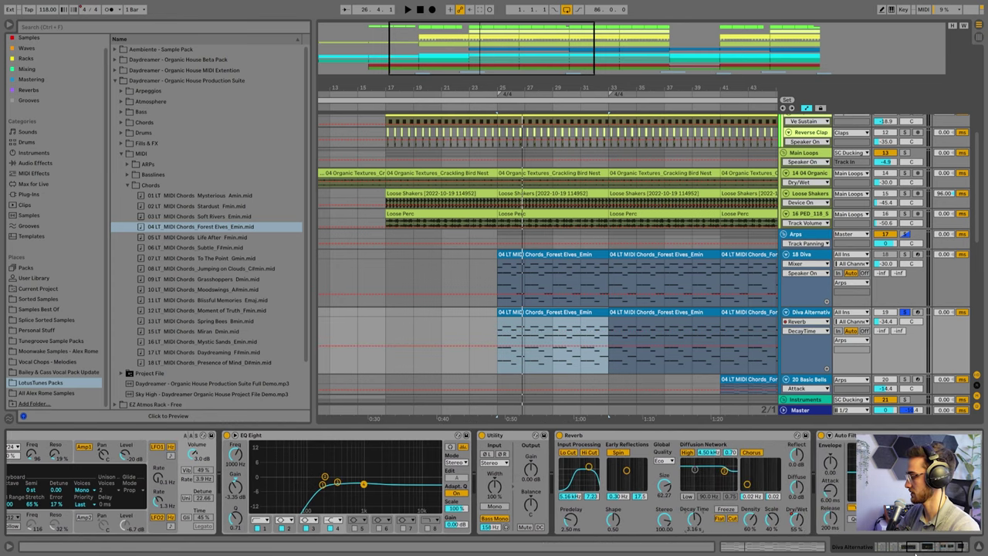
Show the Auto Filter Frequency automation on Diva Alternative and play the arrangement from bar 55
click(950, 546)
click(867, 463)
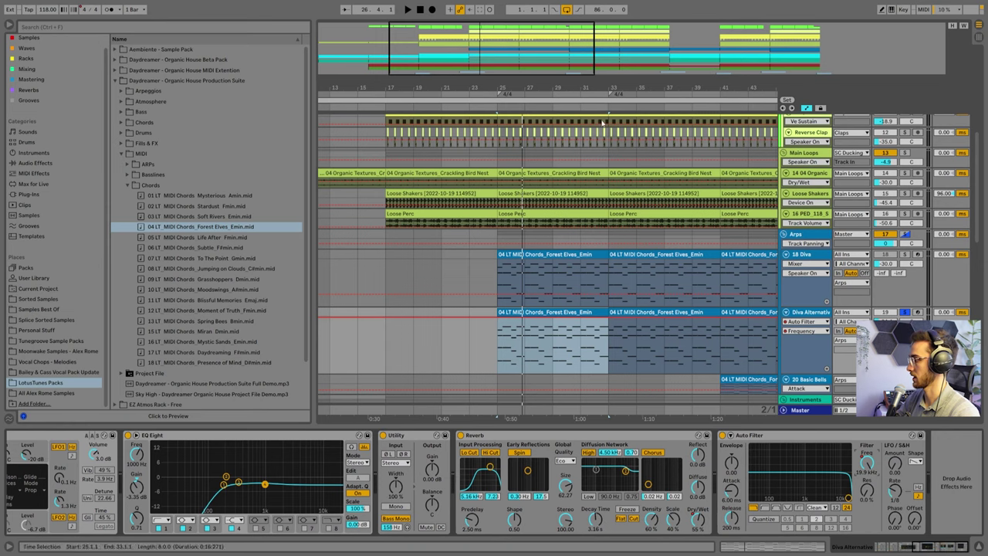
drag(583, 77, 558, 30)
double_click(556, 48)
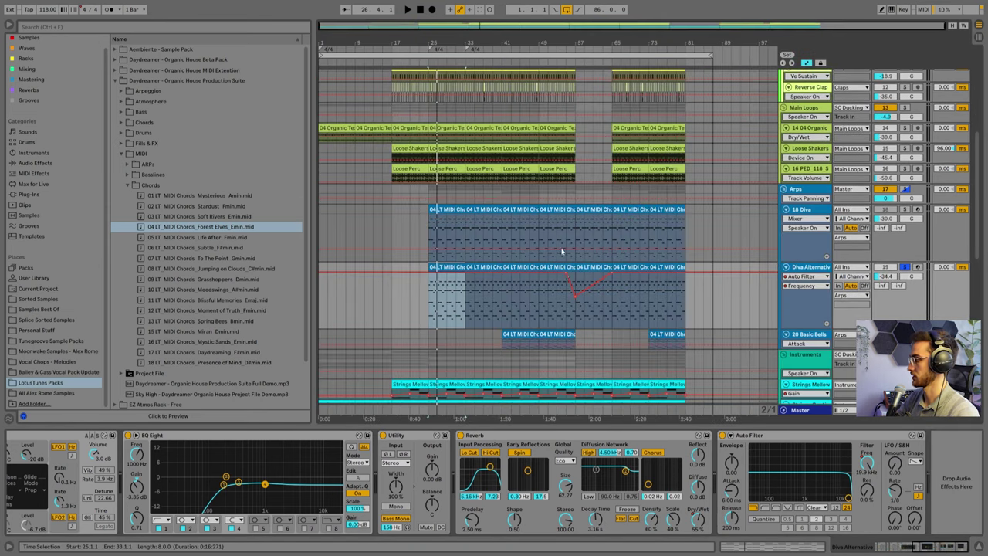
click(568, 304)
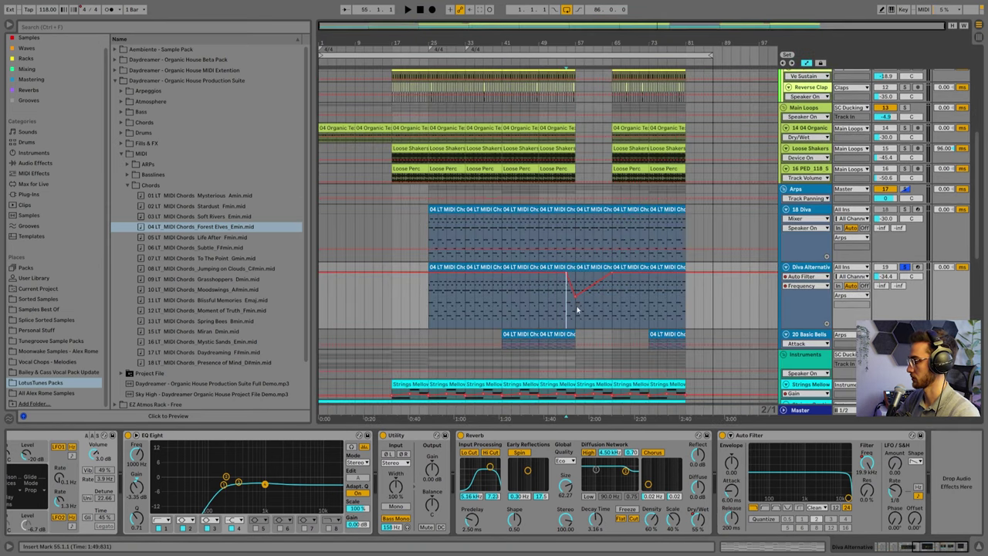
key(space)
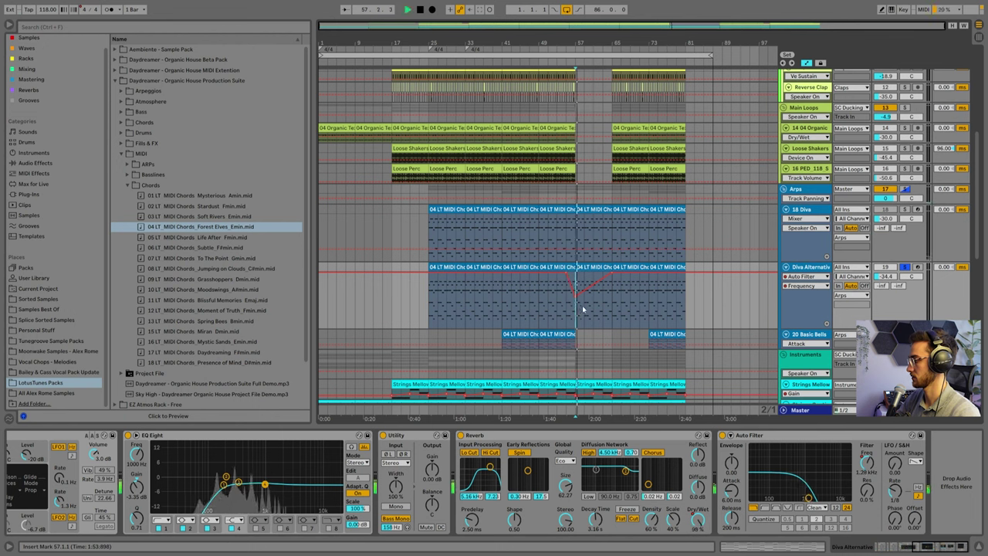
Show Diva Alternative's Reverb Dry/Wet automation during playback, then stop and select the 18 Diva clip at bar 57
click(698, 522)
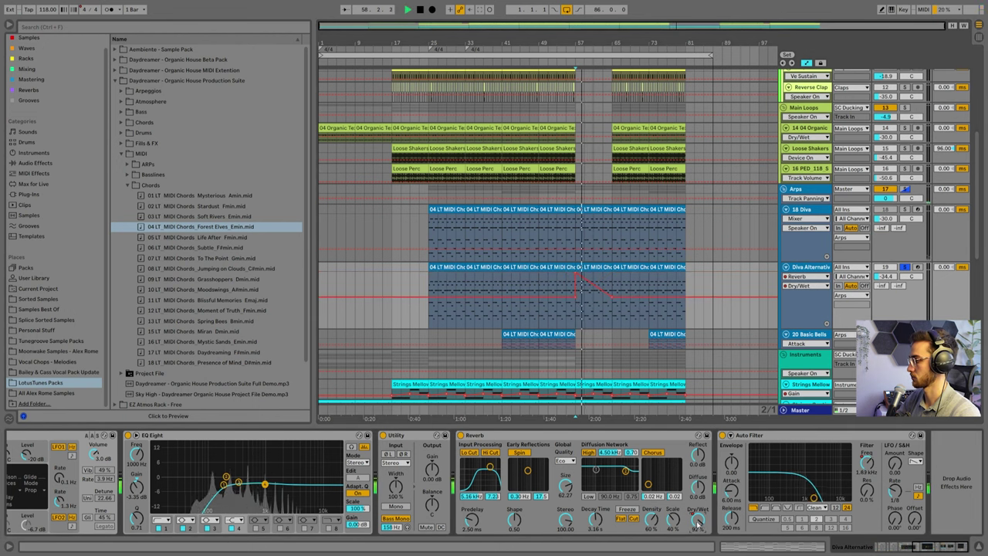
click(604, 306)
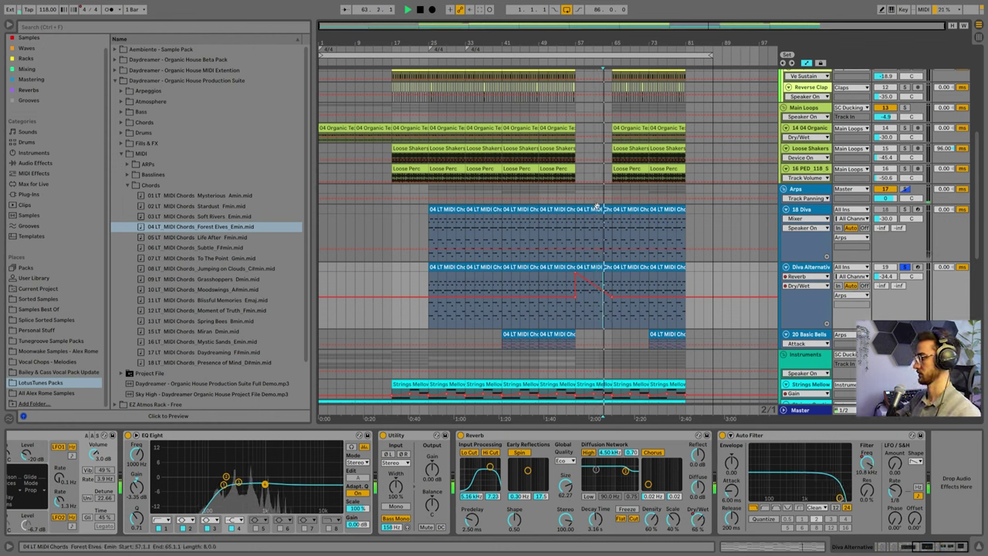
click(590, 210)
Enlarge the 20 Basic Bells track and solo it along with the other soloed arps
scroll(564, 263, down, 1)
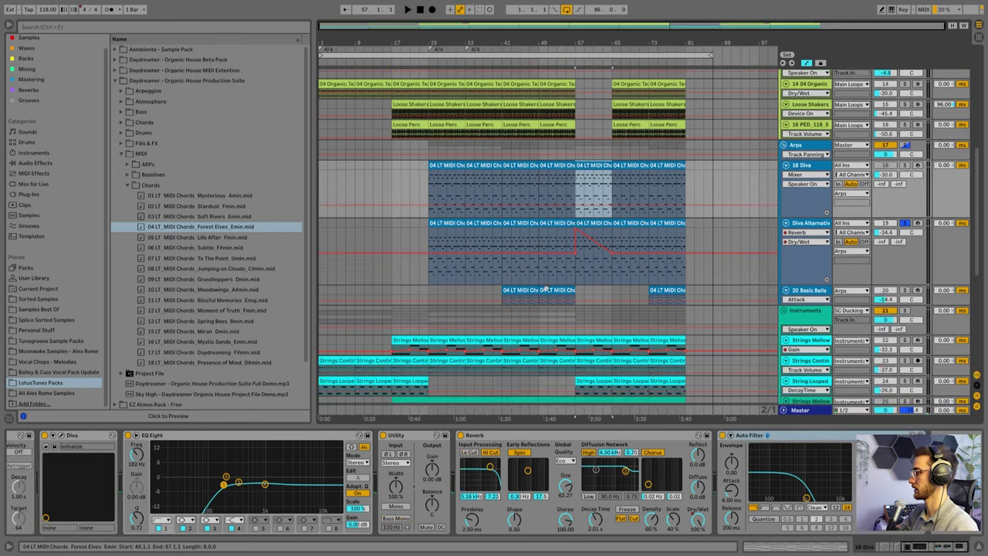
click(530, 291)
click(805, 290)
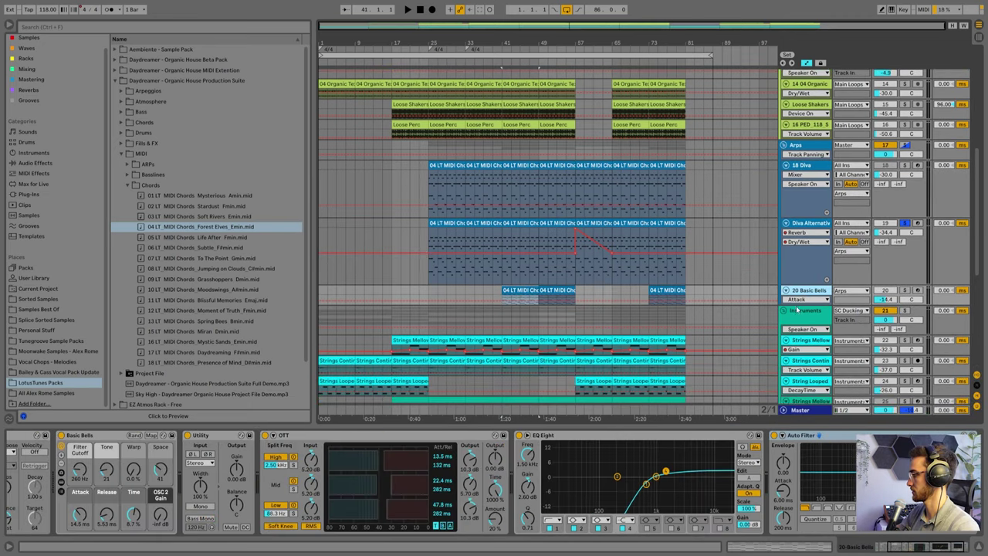
drag(796, 309, 793, 346)
ctrl+click(906, 291)
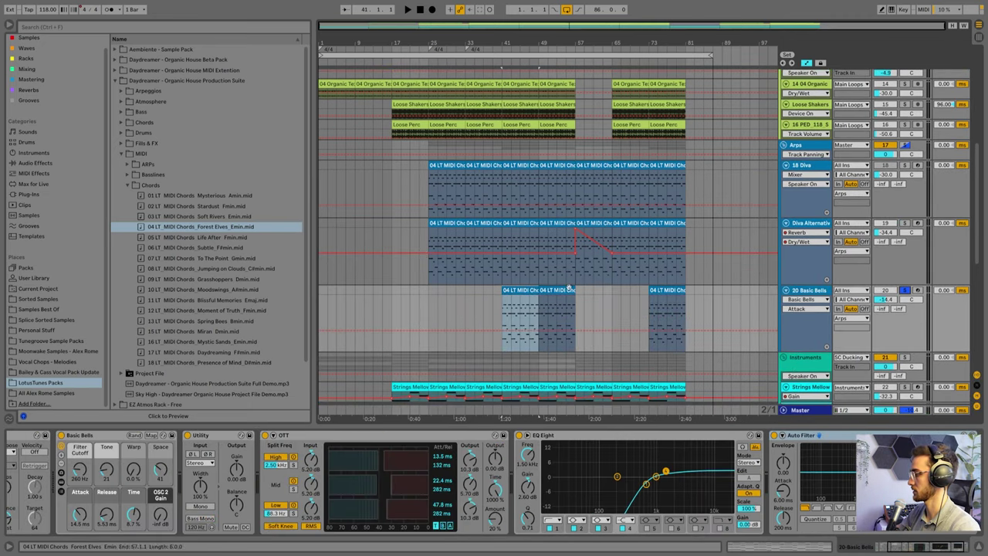
Play the soloed Basic Bells clip from bar 41, then solo Diva Alternative as well
click(520, 292)
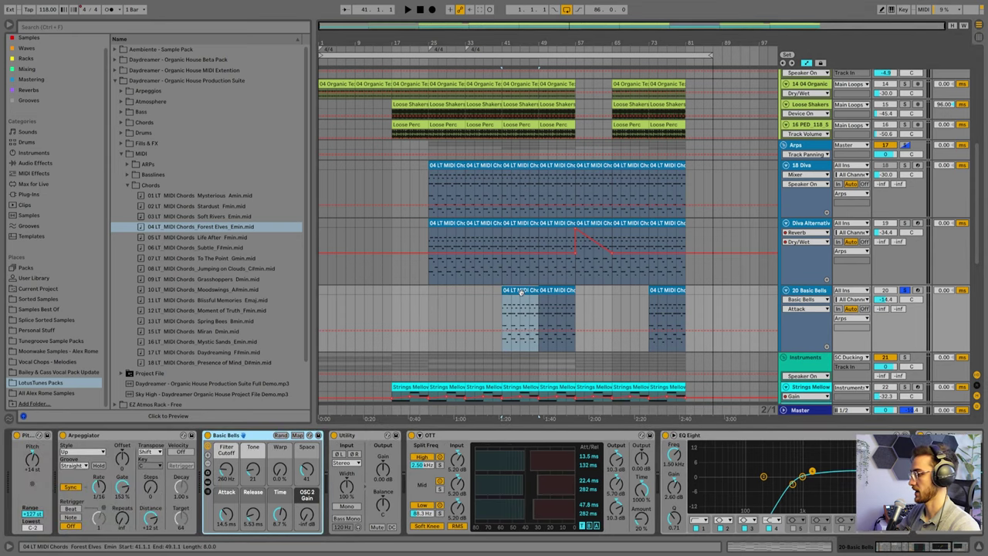
click(559, 312)
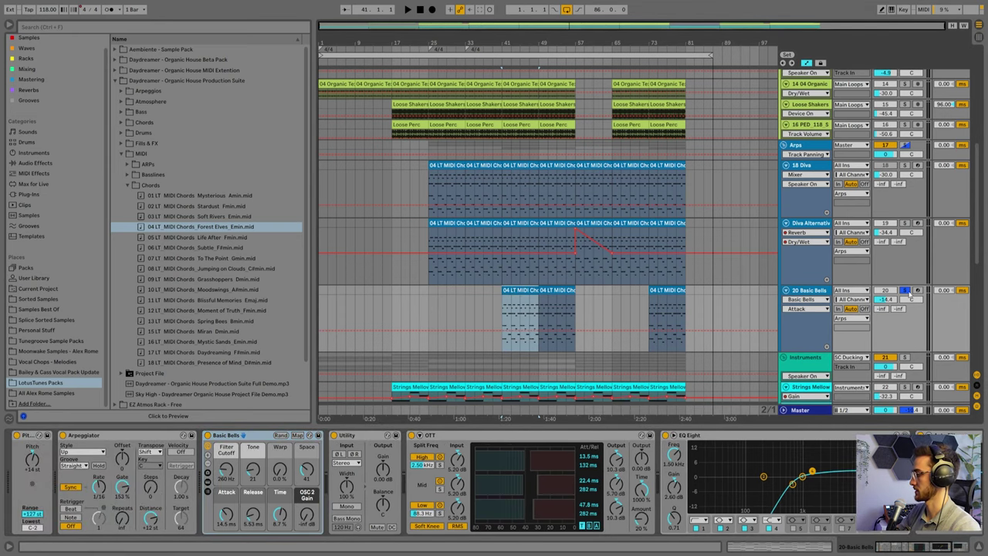
key(space)
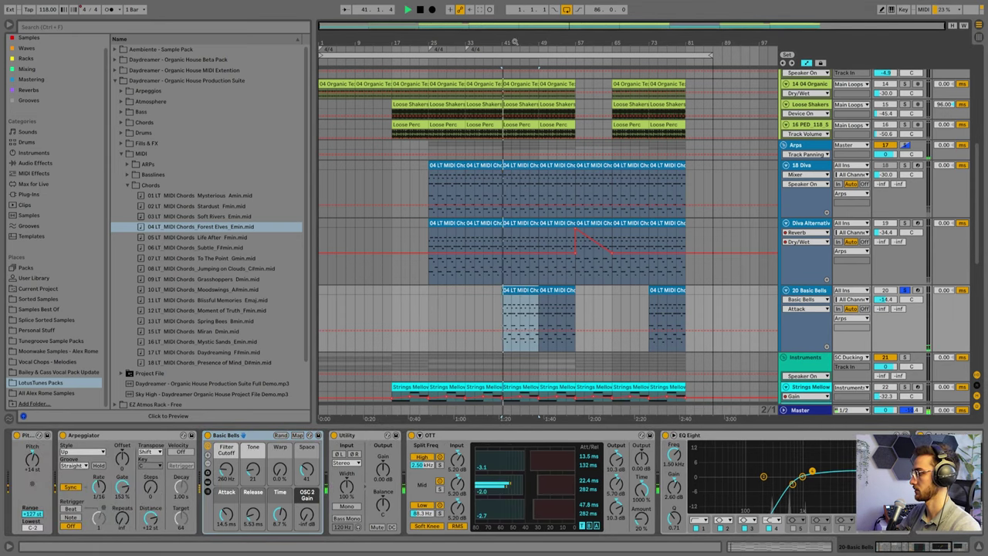
key(plus)
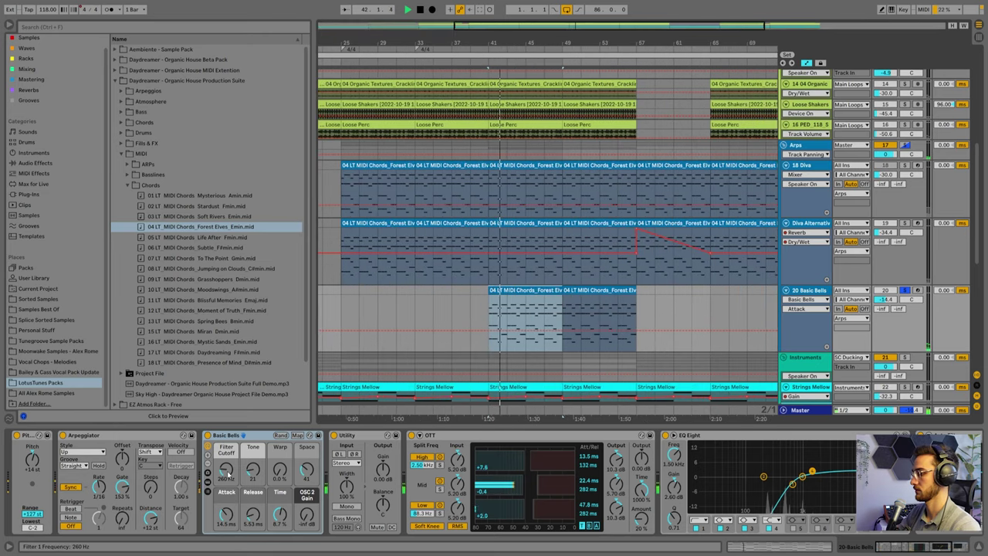
click(906, 223)
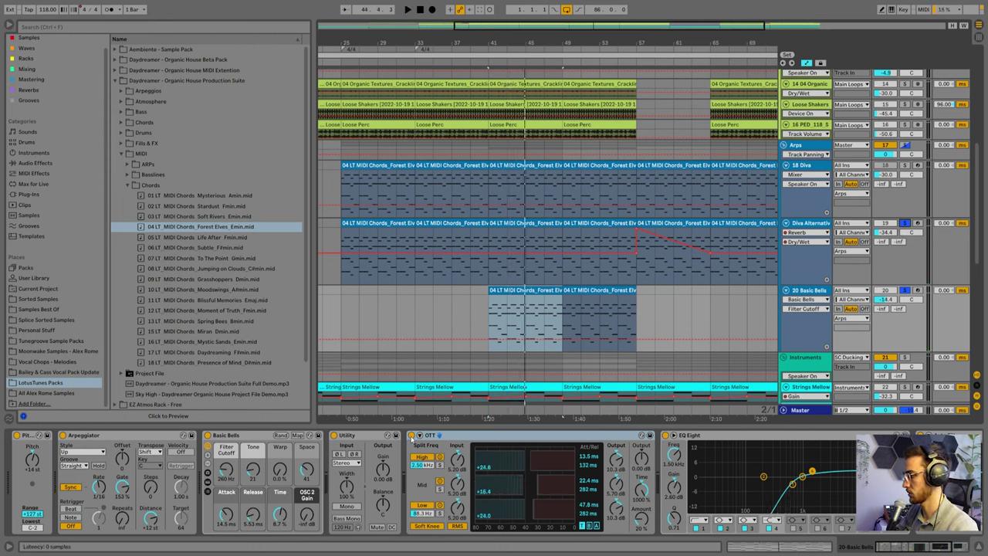
Compare Basic Bells with OTT bypassed and active during playback, trying the OTT Amount at 83 %
click(412, 436)
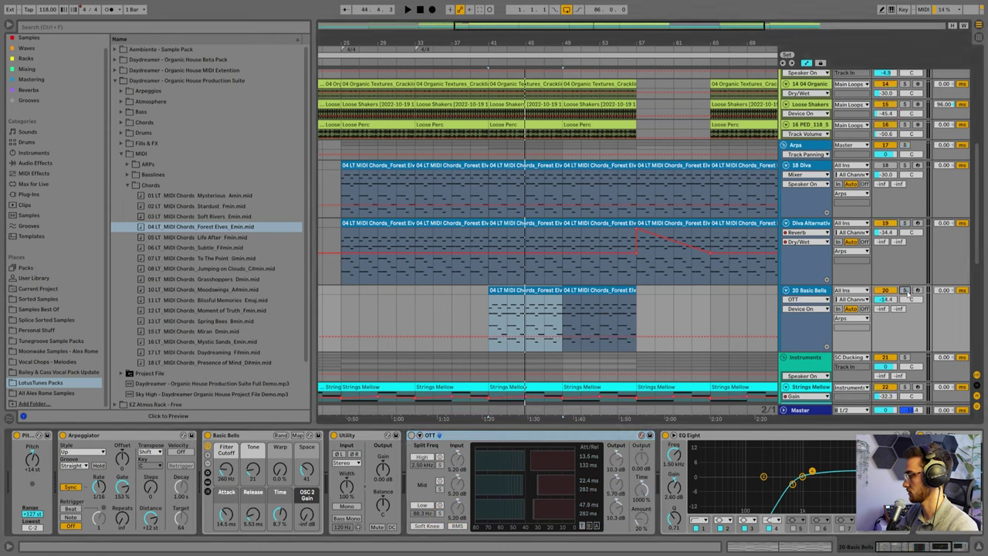
key(space)
click(412, 435)
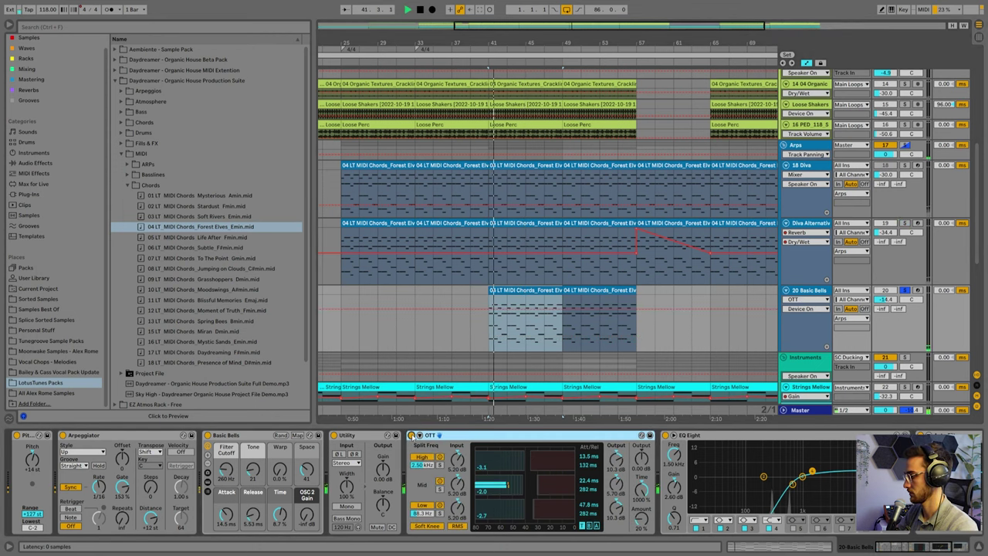
click(641, 518)
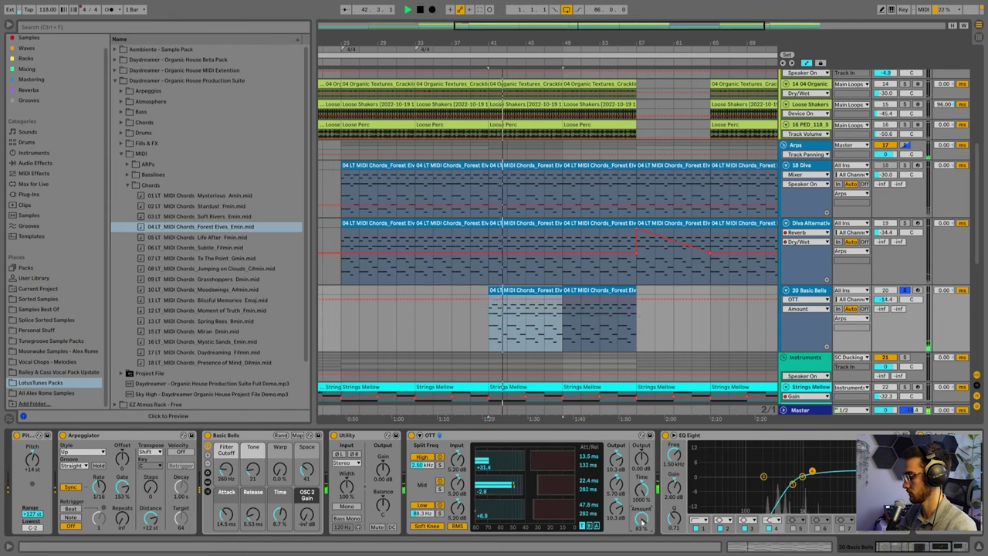
Stop playback, show the Auto Filter Frequency automation on Basic Bells, and place the insert marker at bar 55
drag(895, 546, 912, 547)
key(space)
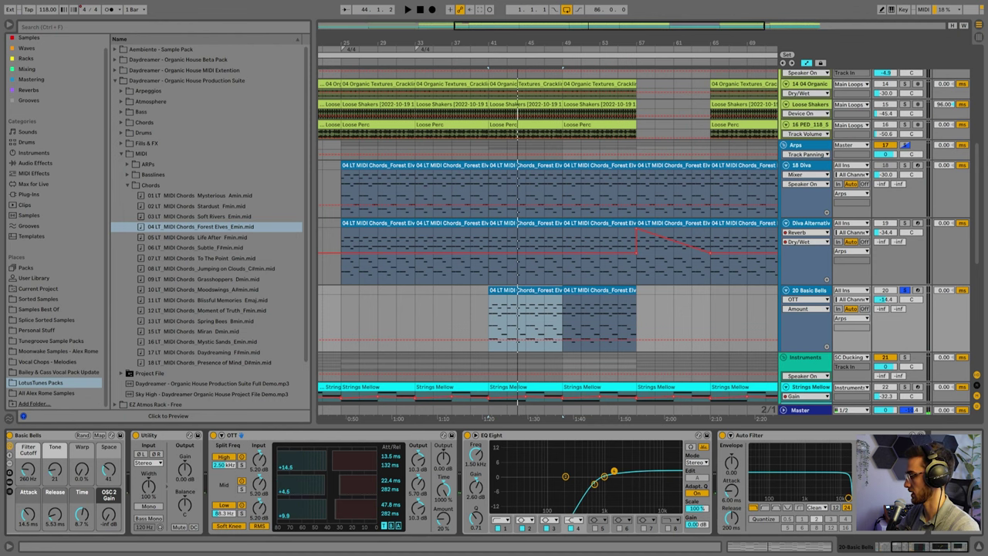
click(848, 498)
click(617, 331)
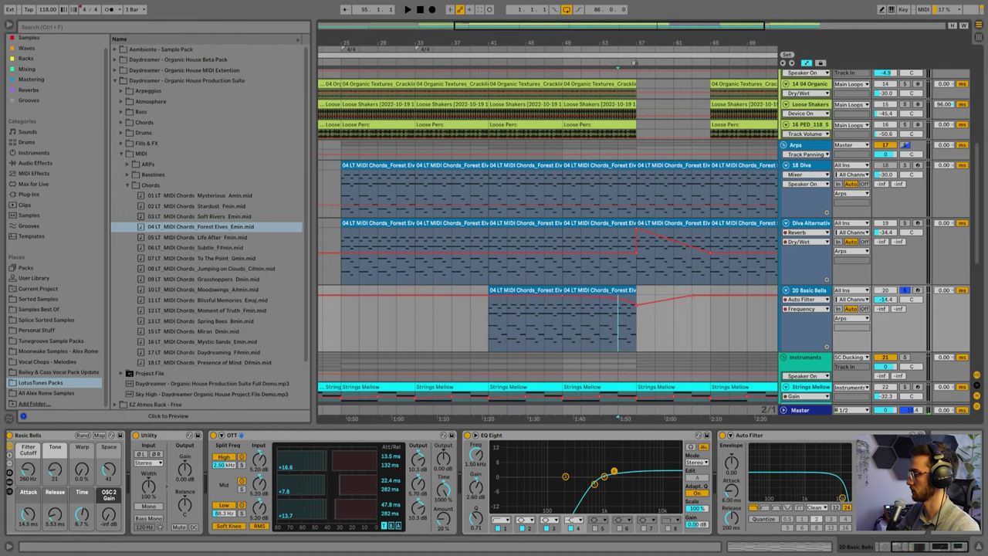
Play the soloed FX tracks through the Ear Candy Rattle clip near bar 17 and the tonal atmospheric transition near bar 24
drag(641, 46, 565, 31)
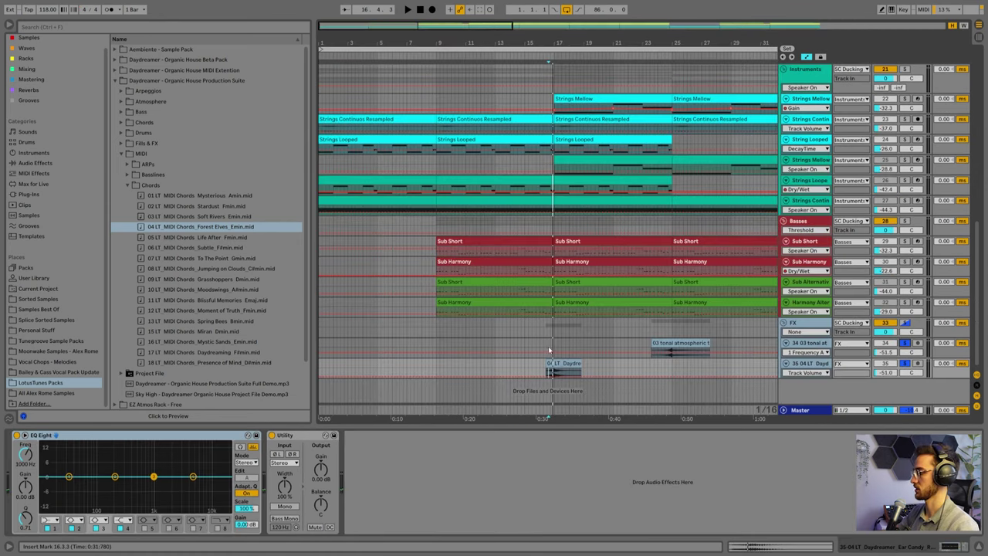
drag(390, 43, 390, 77)
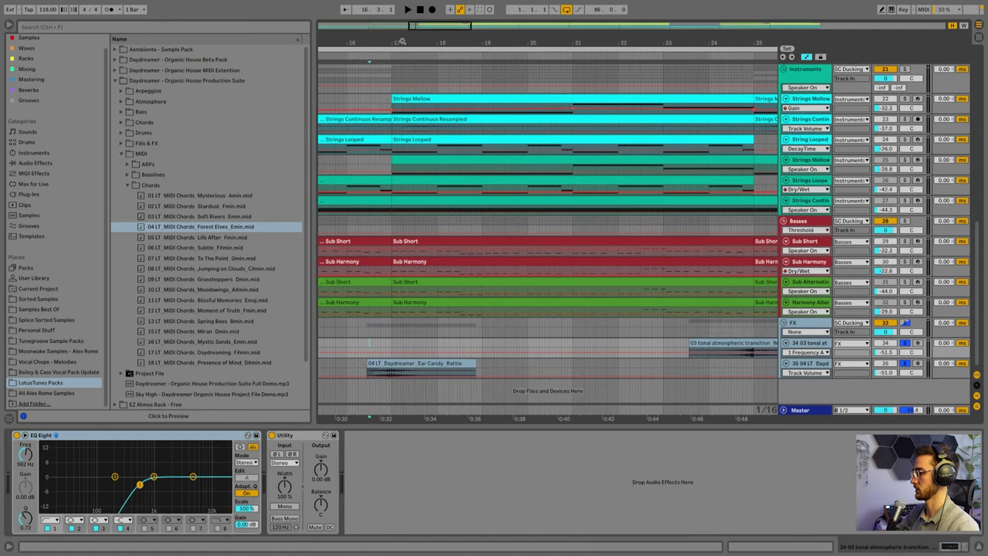
key(space)
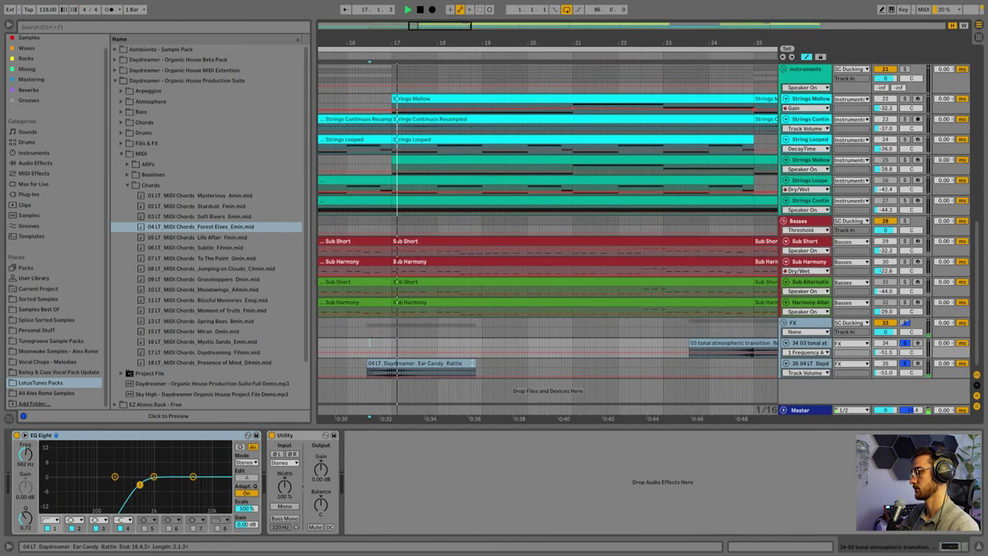
click(732, 276)
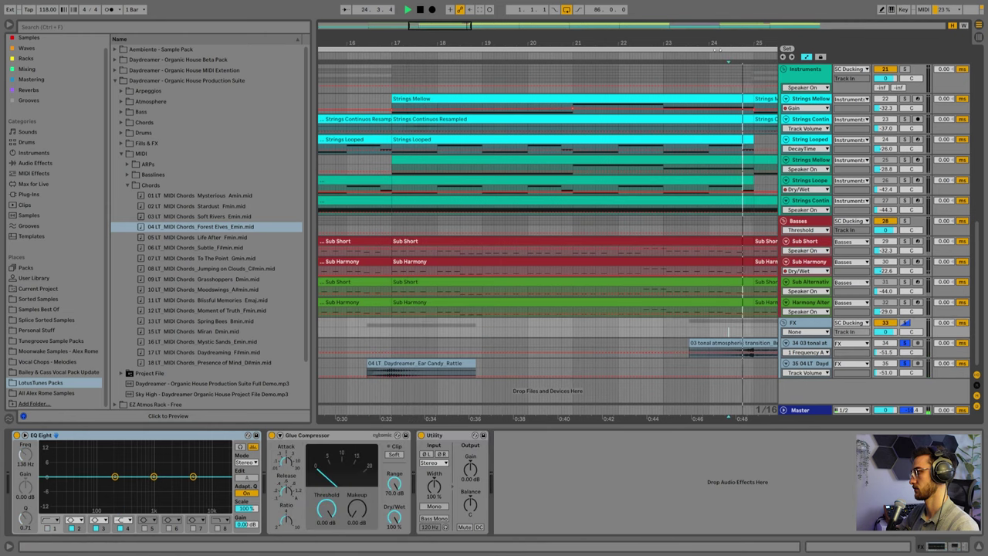
Turn off solo on the two FX tracks so the full arrangement is heard
key(minus)
key(minus)
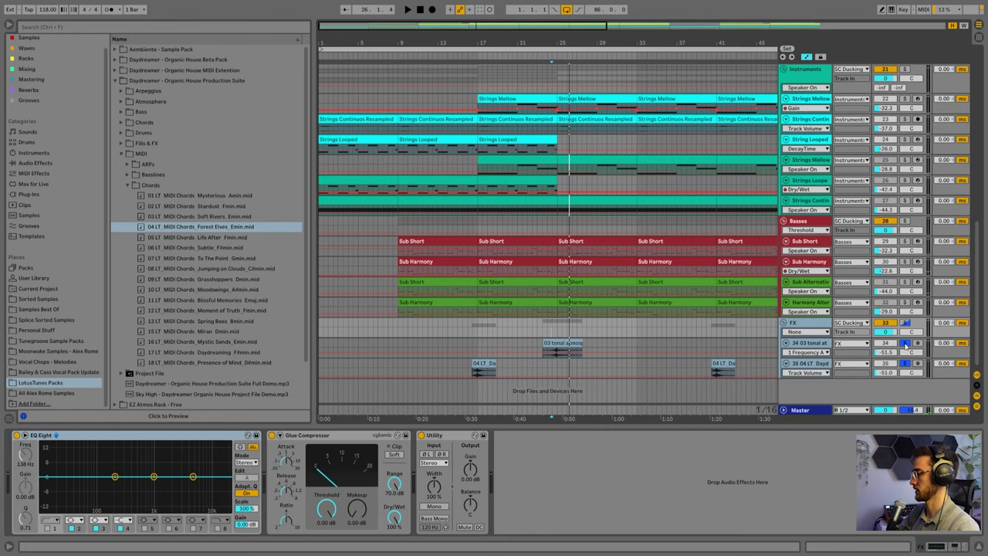
click(905, 344)
click(561, 343)
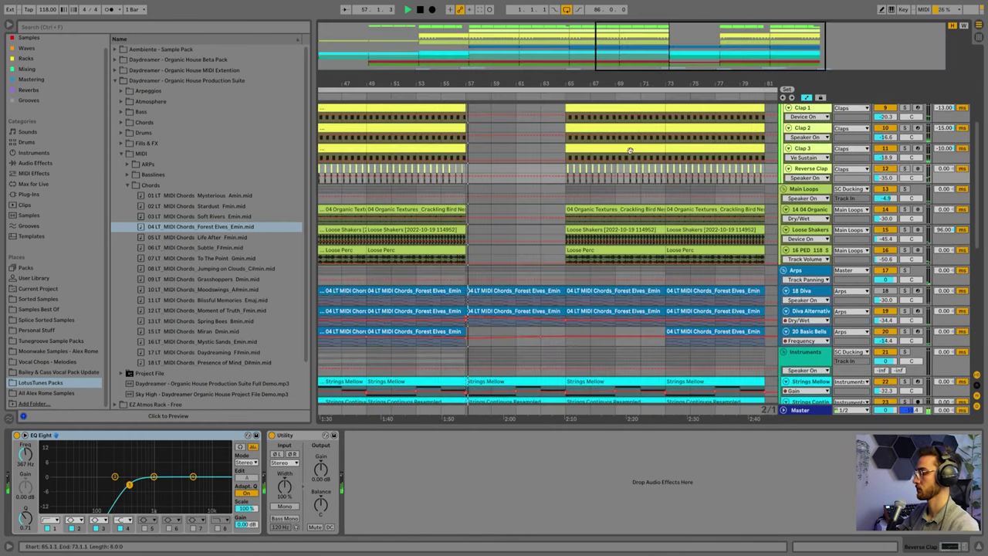
Play the full arrangement through the breakdown from around bar 57 and review the claps, loops, arps, strings and bass tracks
scroll(641, 166, up, 1)
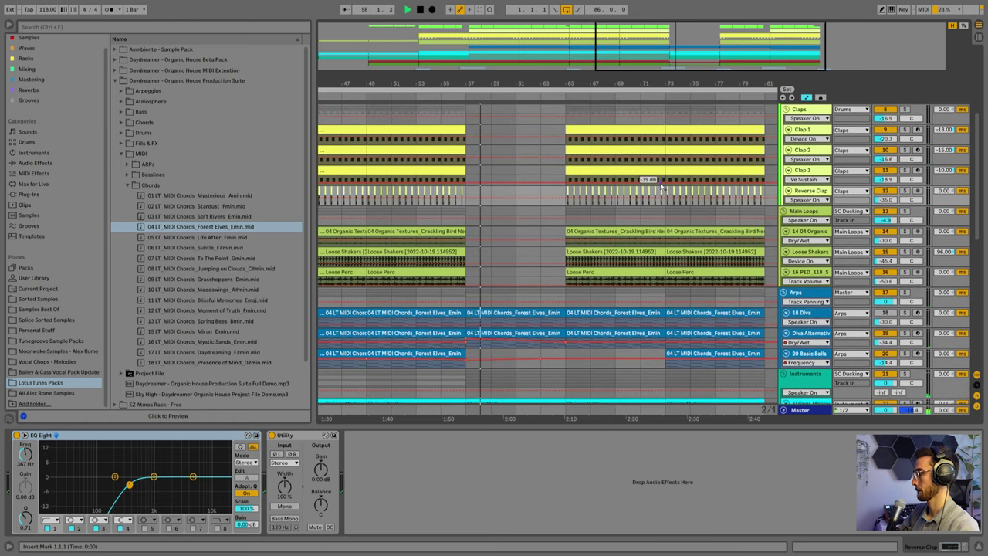
scroll(661, 186, down, 4)
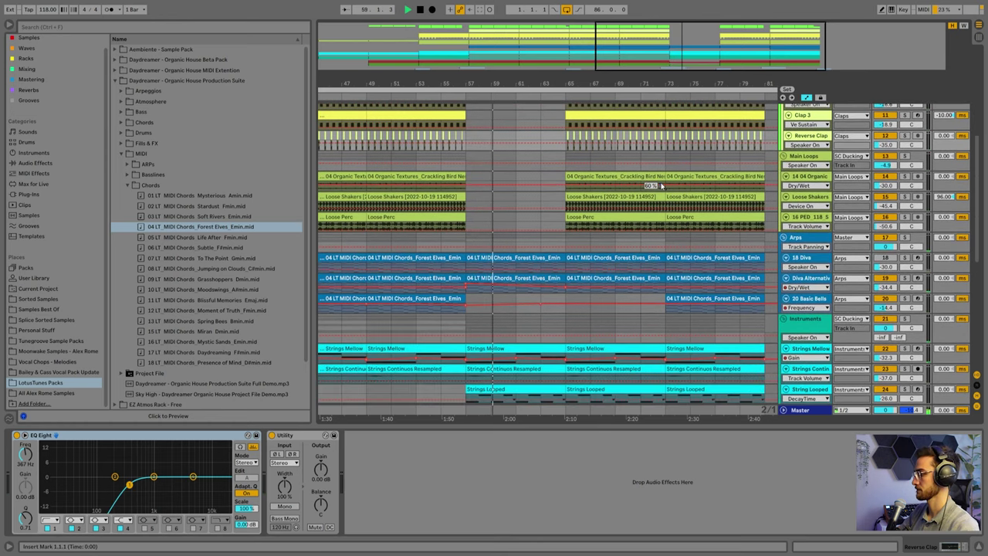
scroll(661, 186, down, 3)
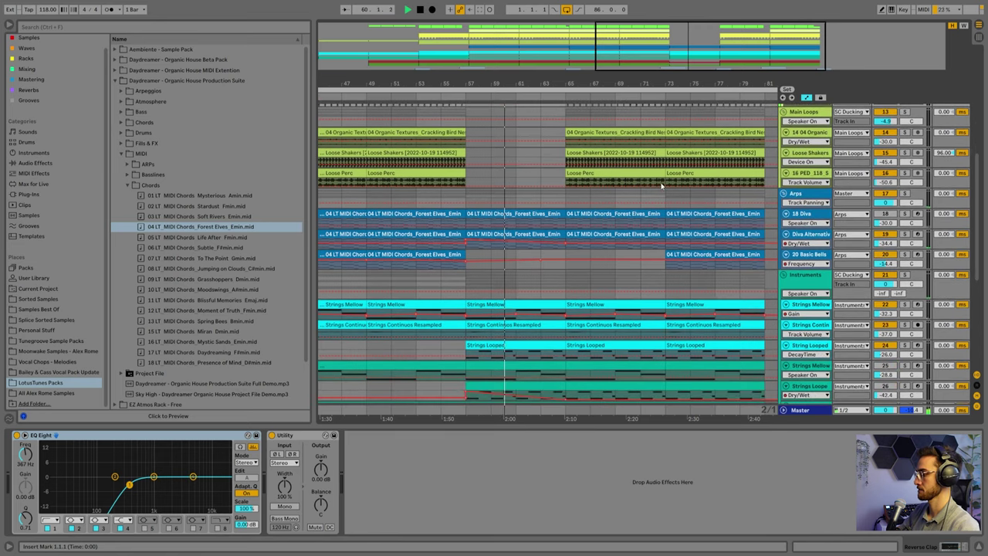
scroll(661, 186, down, 5)
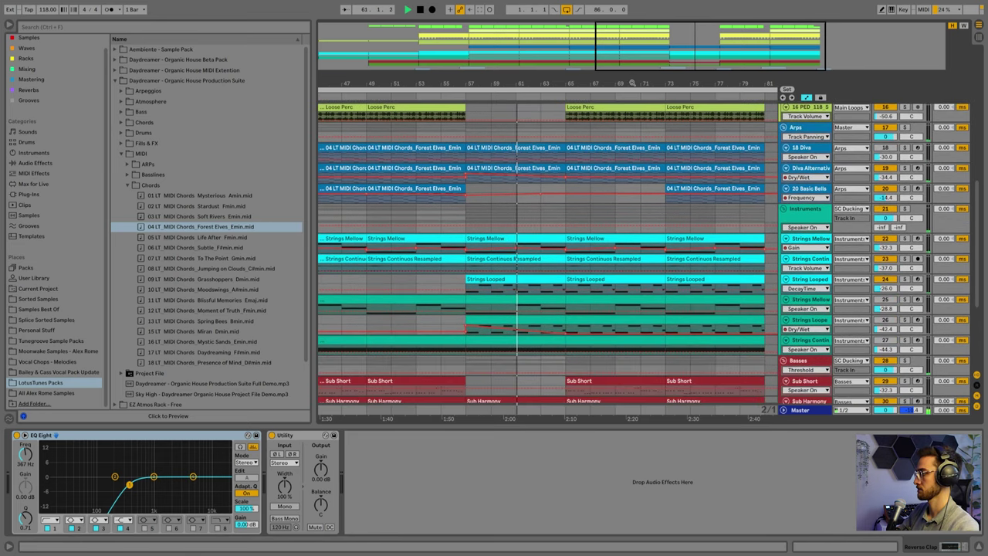
Follow the playing breakdown from bar 61 and examine the strings, basses and FX transition clips through to bar 81
drag(633, 82, 587, 79)
scroll(605, 150, down, 2)
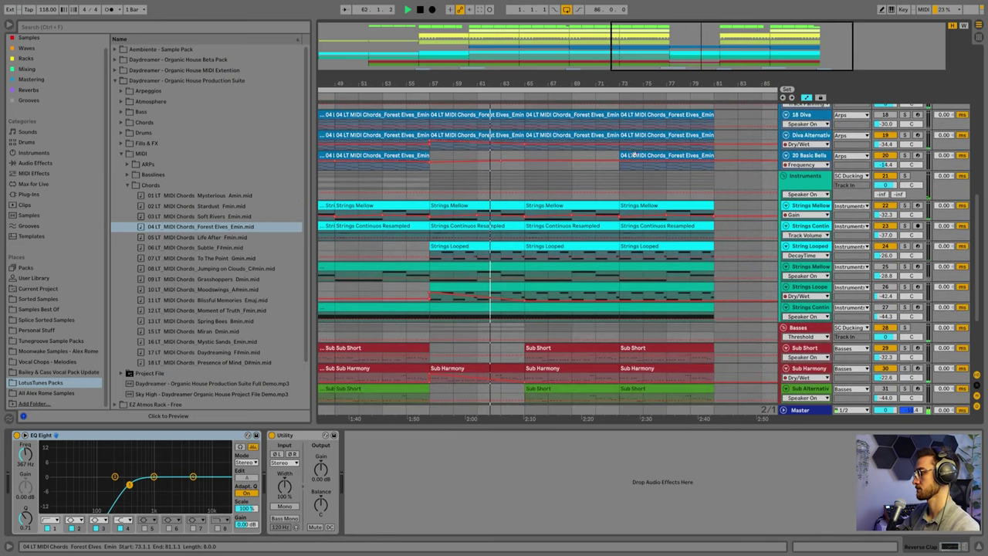
scroll(684, 155, down, 3)
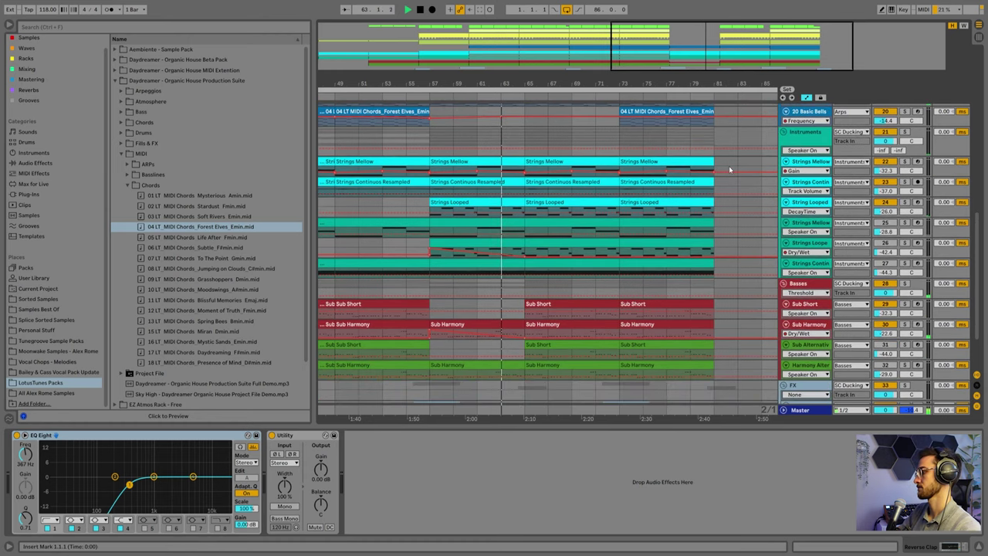
scroll(730, 169, down, 4)
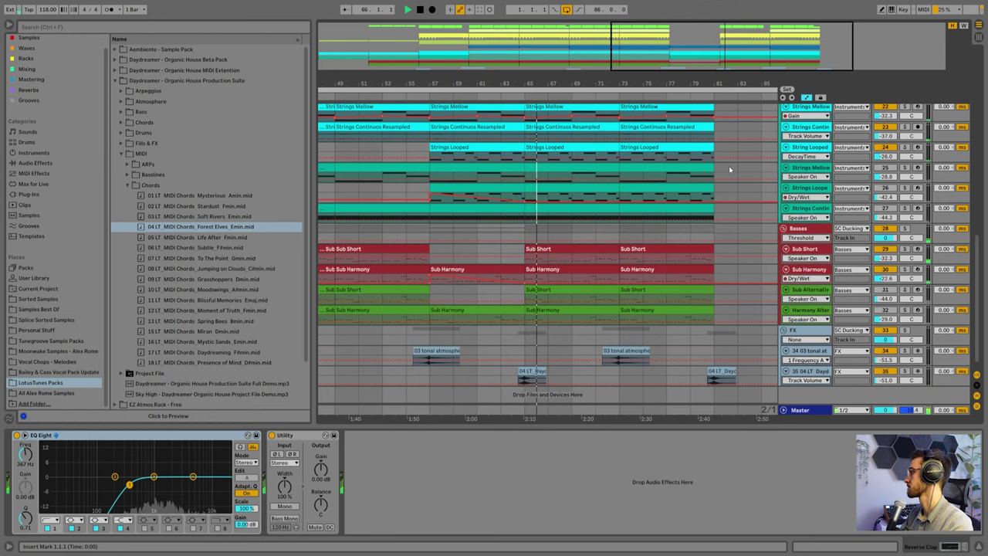
drag(708, 81, 637, 59)
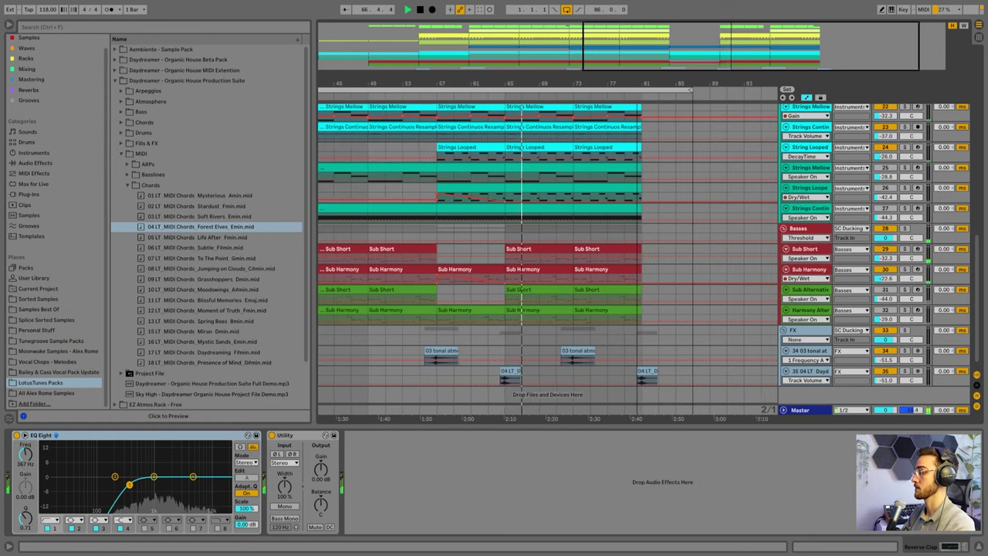
Review the arps, main loops and claps after the breakdown, and place the insert marker at bar 73 on Main Loops
scroll(630, 292, up, 6)
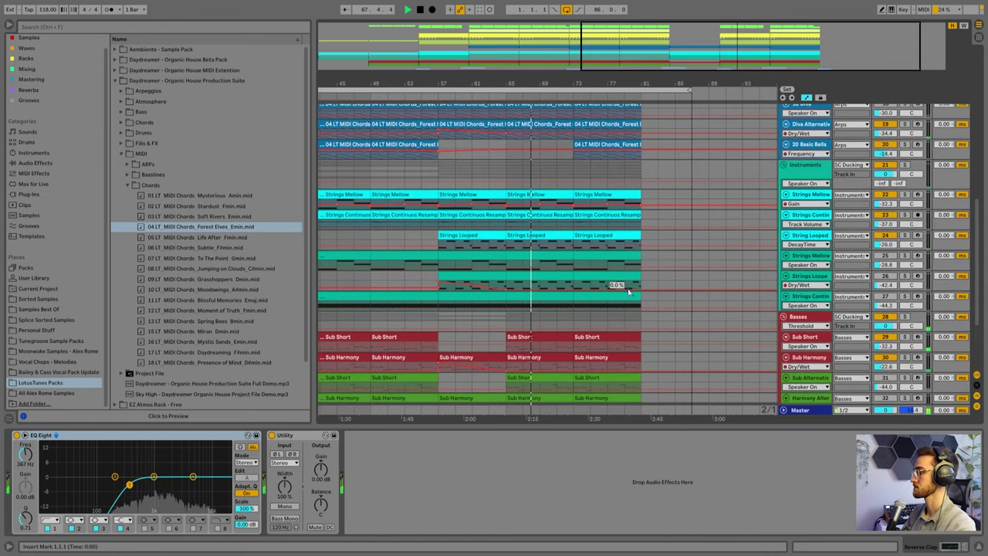
scroll(603, 278, up, 7)
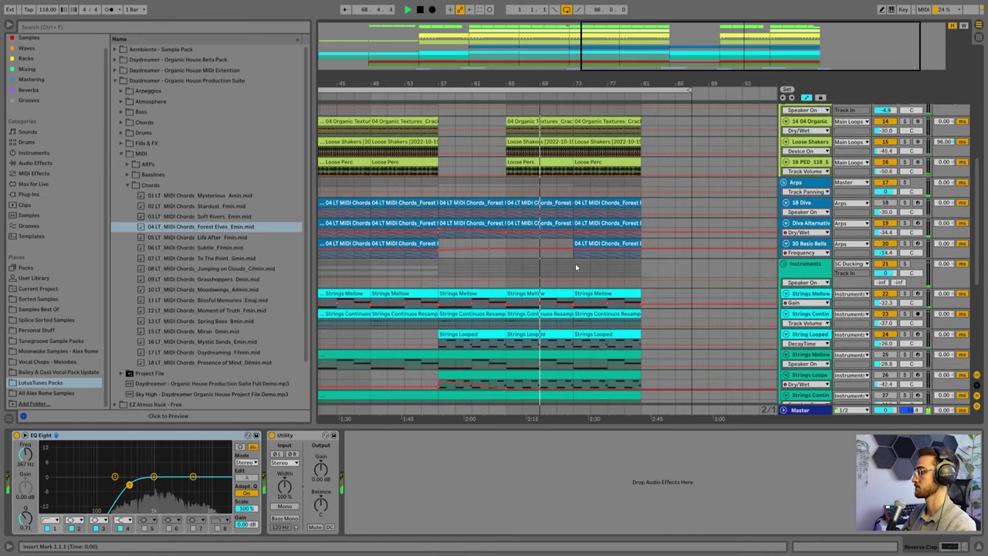
scroll(577, 262, up, 5)
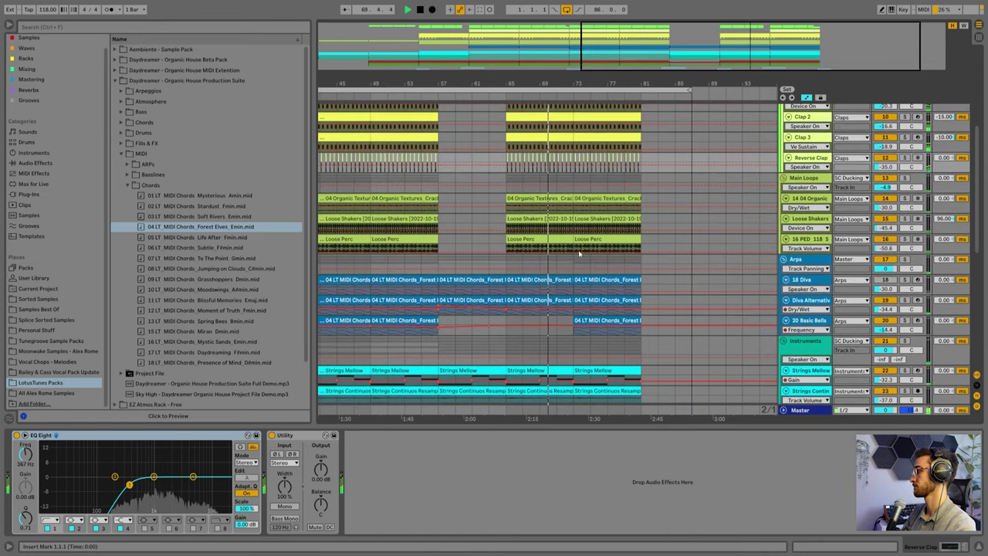
scroll(577, 249, up, 4)
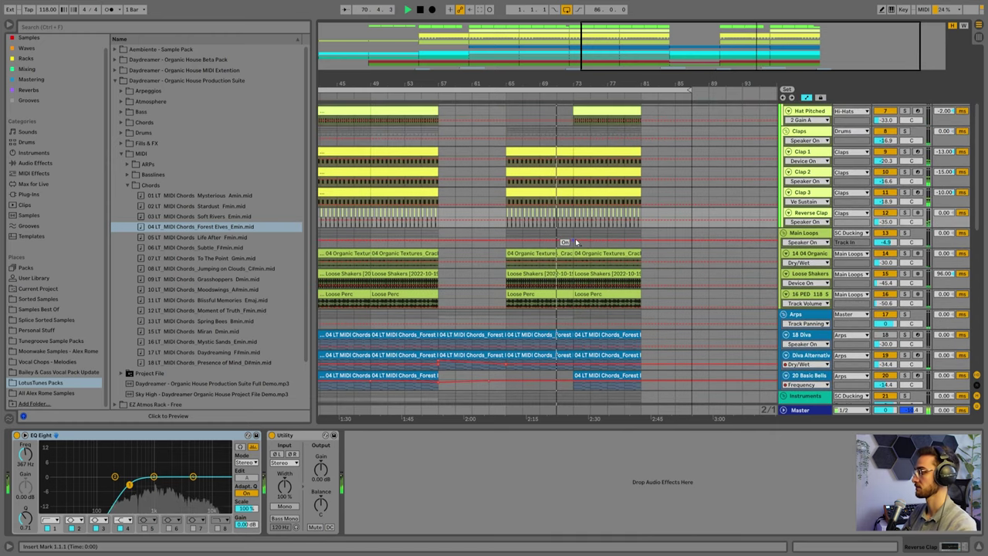
click(575, 243)
scroll(576, 239, up, 2)
scroll(600, 255, up, 3)
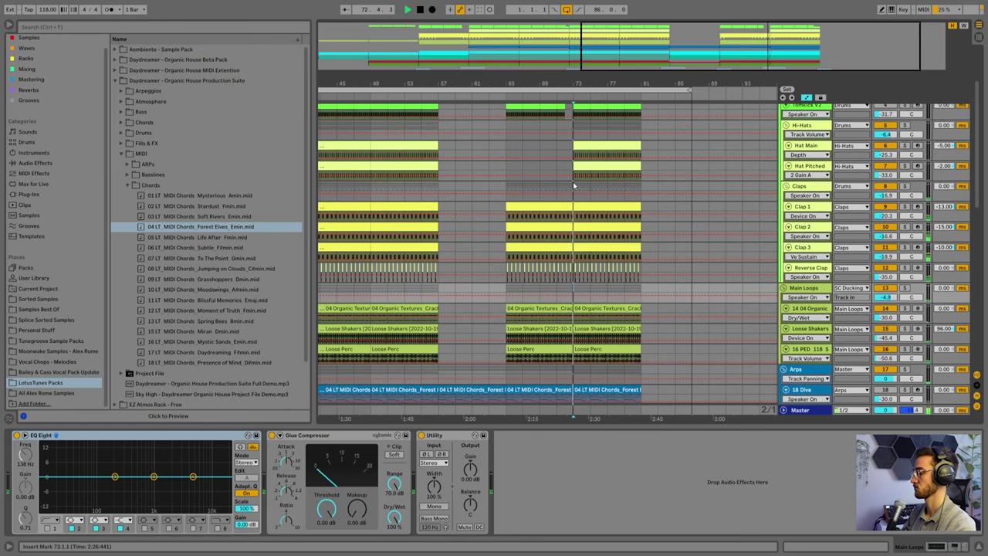
Examine the kick, hi-hat, clap, loop and bell layers in the final section from bar 73 to bar 81 during playback
scroll(575, 183, up, 3)
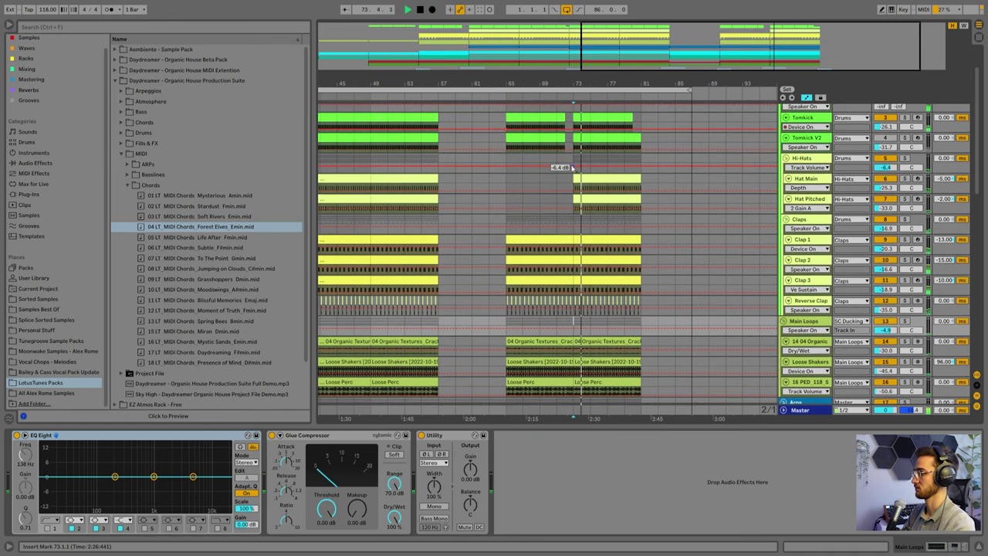
scroll(573, 162, up, 2)
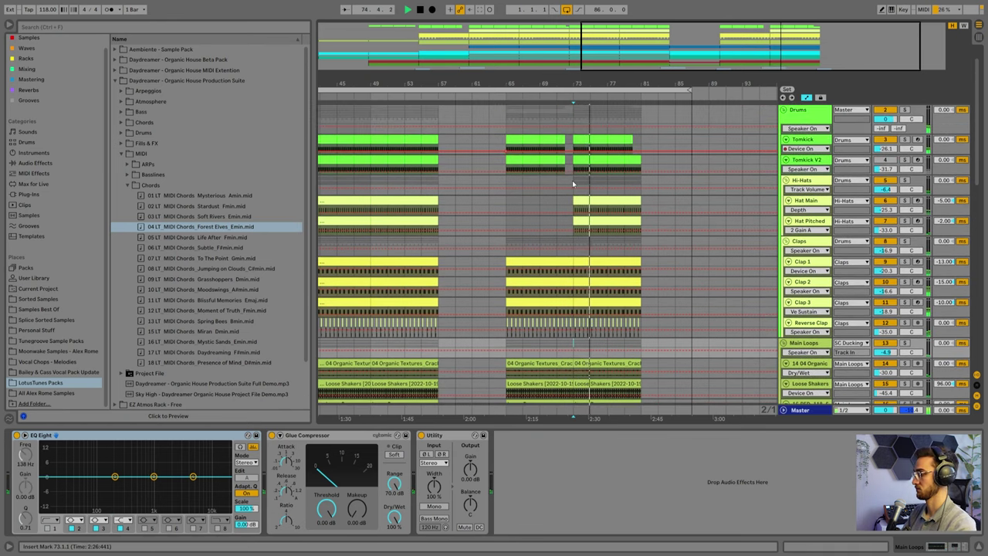
scroll(580, 185, down, 3)
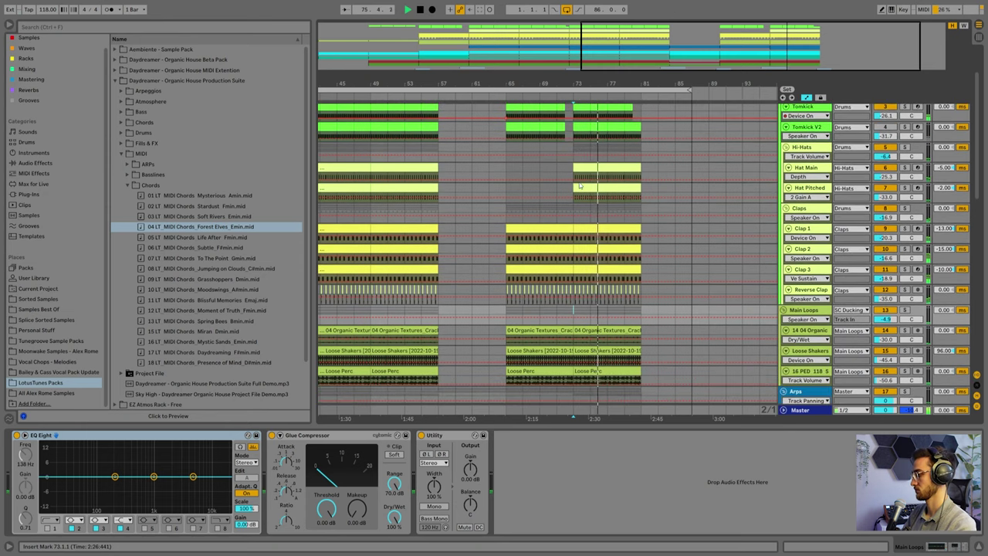
scroll(580, 186, down, 5)
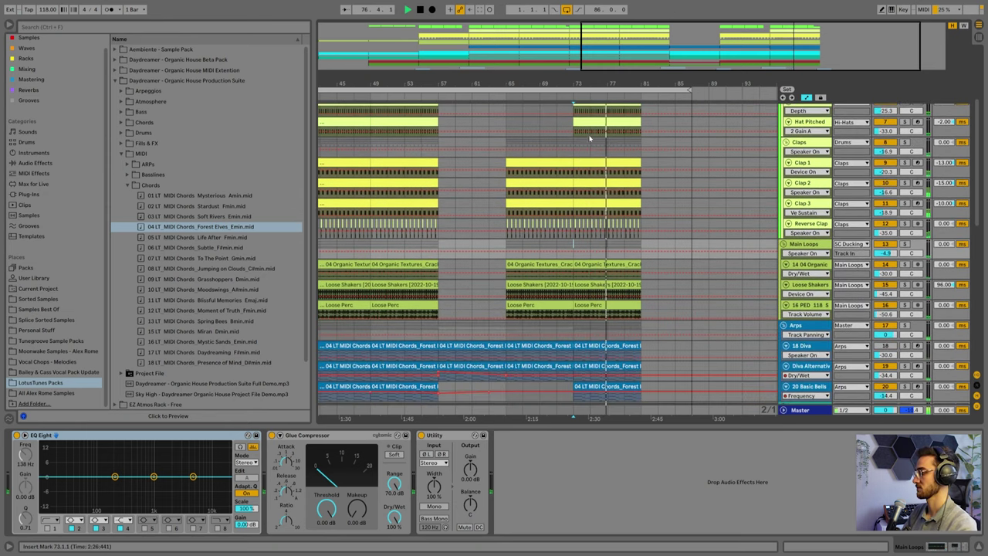
drag(627, 80, 600, 100)
scroll(635, 173, up, 3)
scroll(636, 189, up, 7)
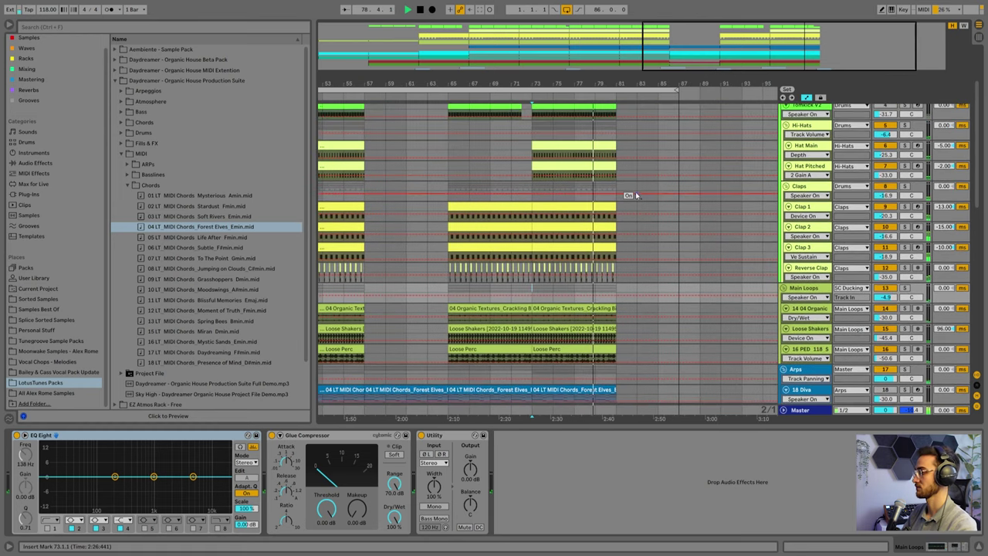
scroll(639, 197, up, 1)
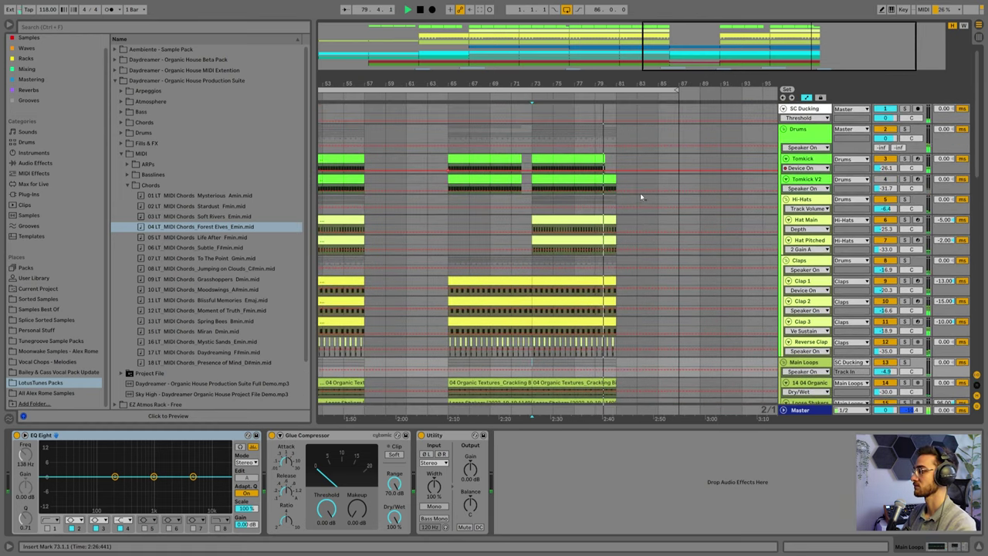